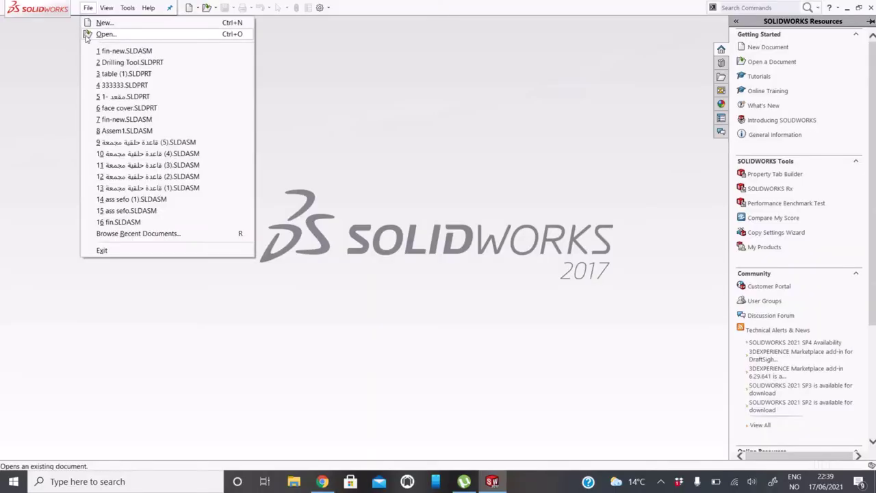
# Create a new part and start a sketch on the Front Plane.
pyautogui.click(96, 21)
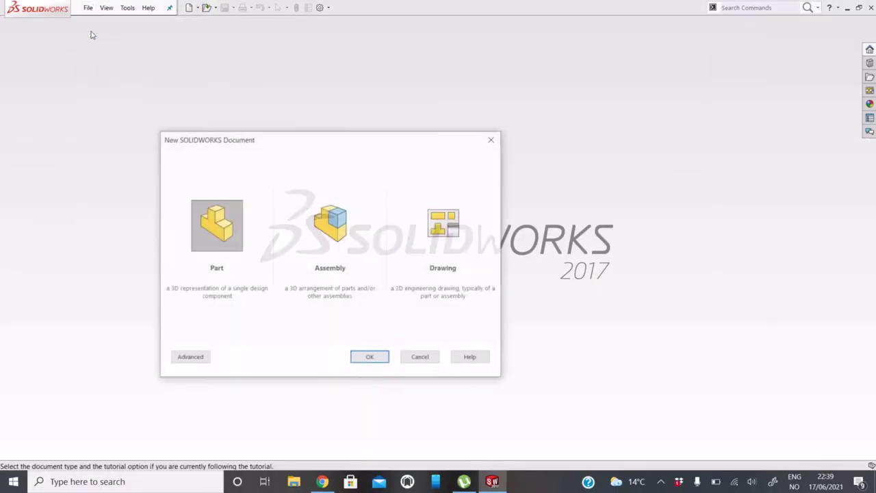
pyautogui.click(373, 358)
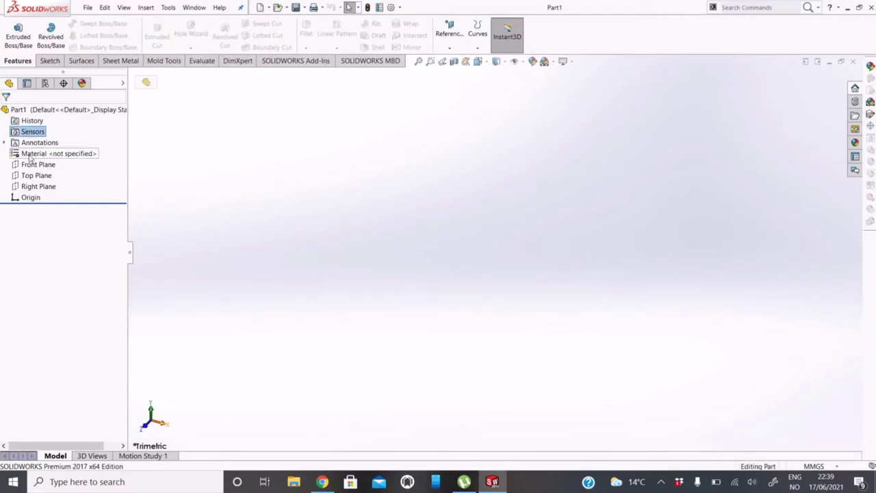
pyautogui.rightClick(34, 165)
pyautogui.click(39, 148)
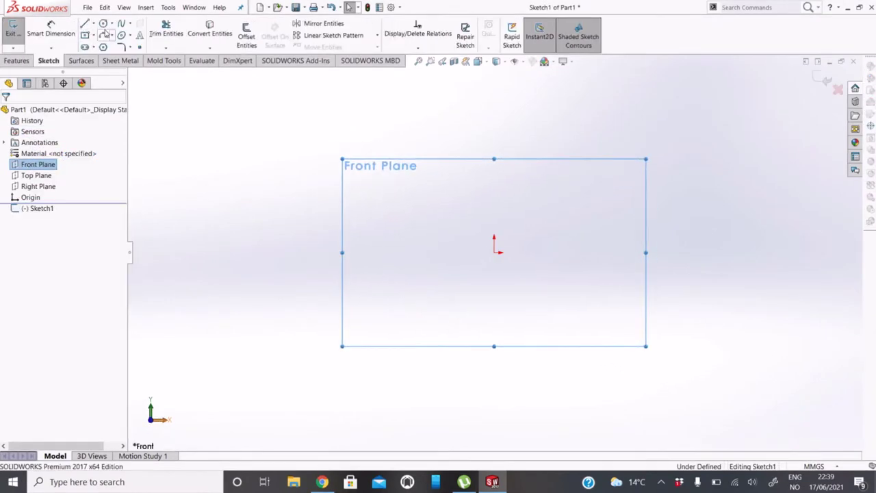
# Draw centerlines: a vertical upright to the origin, a horizontal baseline and a short end riser.
pyautogui.click(90, 24)
pyautogui.click(110, 47)
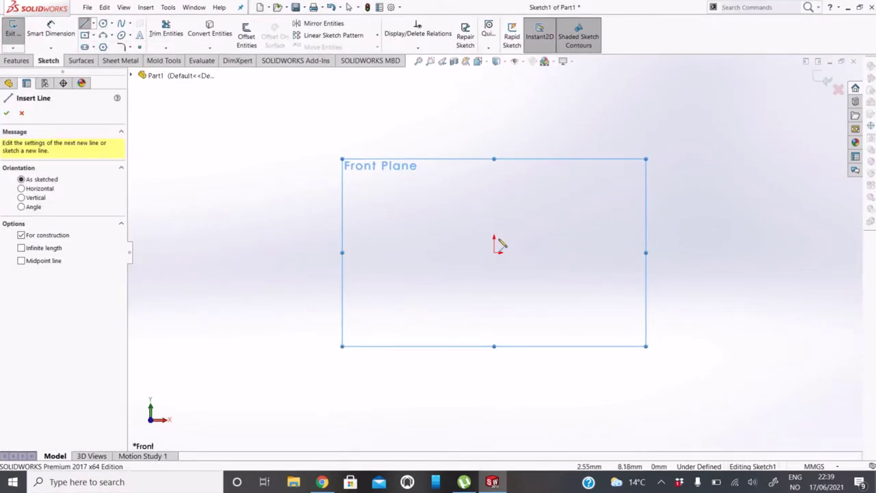
pyautogui.click(494, 203)
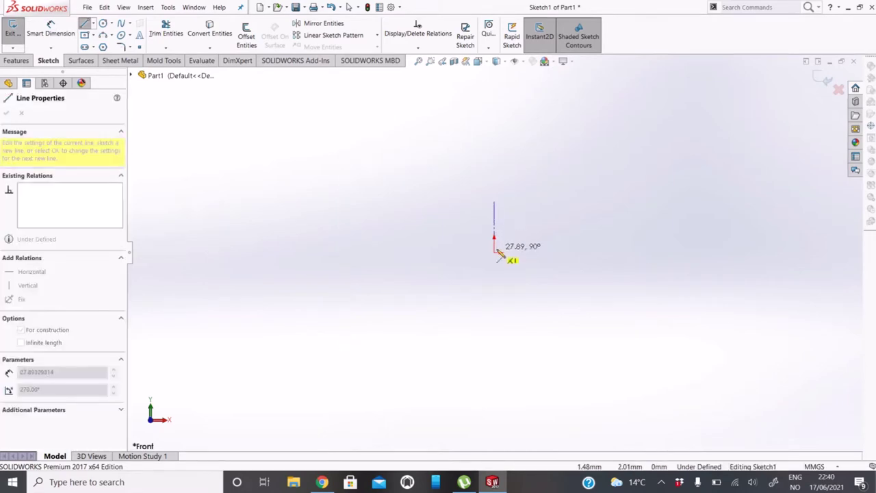
pyautogui.click(494, 253)
pyautogui.click(585, 252)
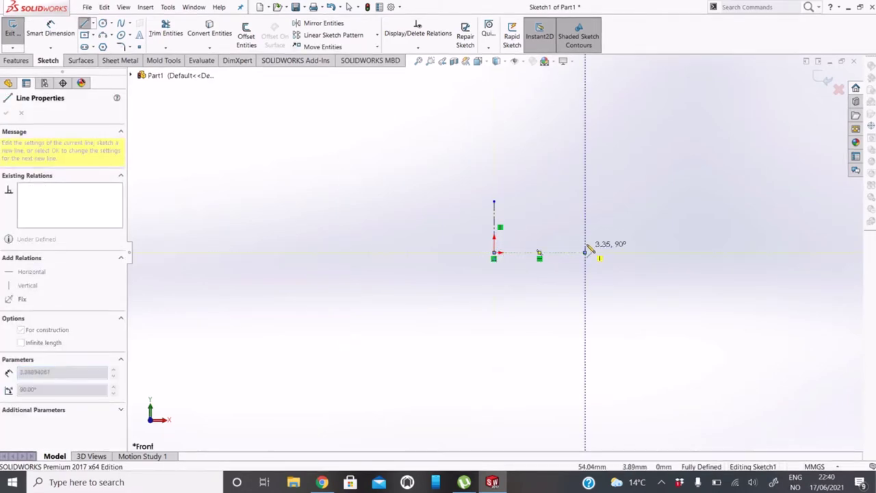
pyautogui.click(585, 236)
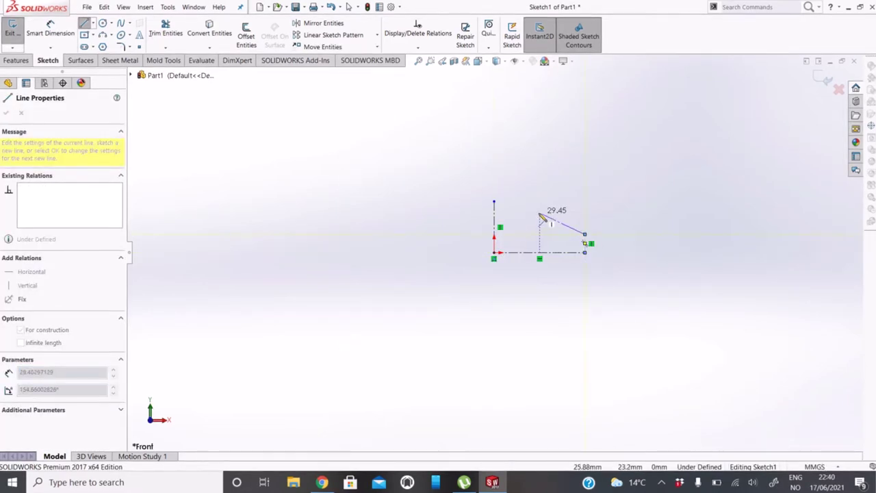
pyautogui.press('Escape')
# Dimension the end riser to 8 mm and the baseline to 170 mm.
pyautogui.click(50, 31)
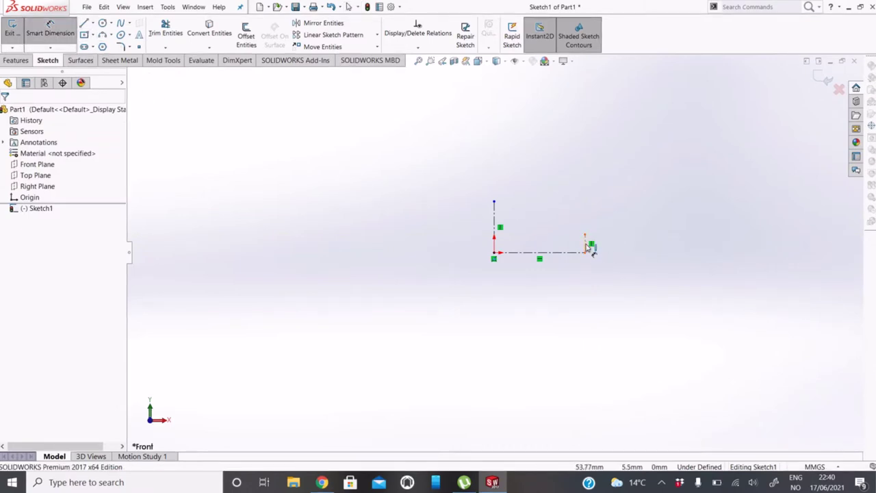
pyautogui.click(586, 245)
pyautogui.click(628, 252)
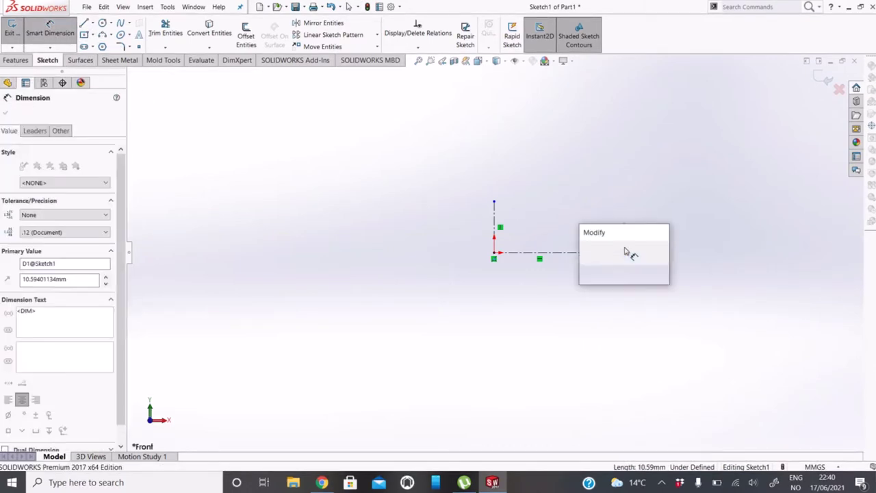
pyautogui.write('8')
pyautogui.press('Return')
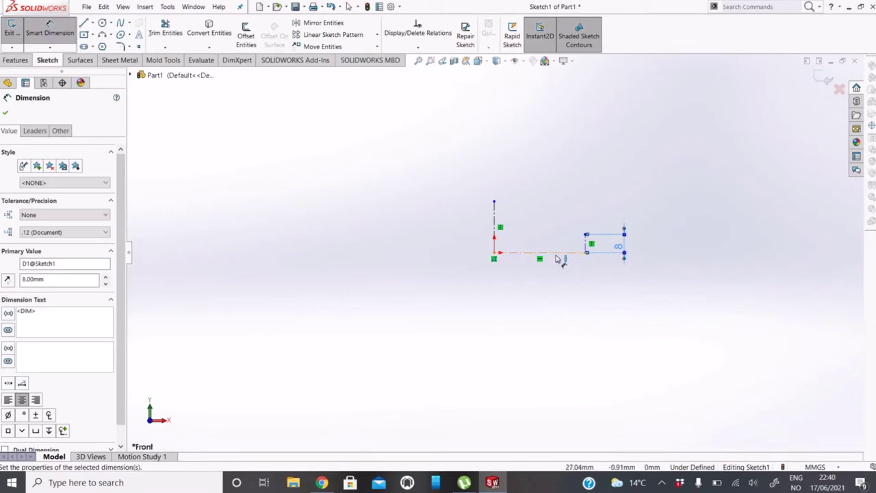
pyautogui.click(558, 253)
pyautogui.click(559, 296)
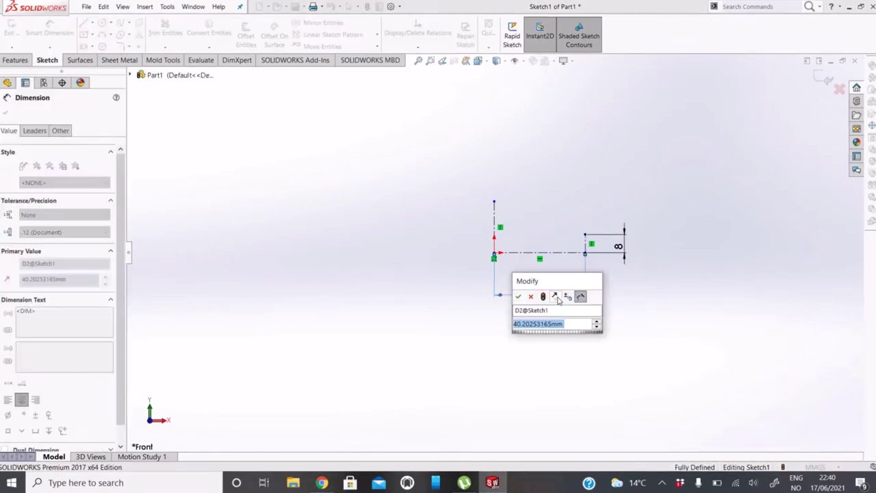
pyautogui.write('170')
pyautogui.press('Return')
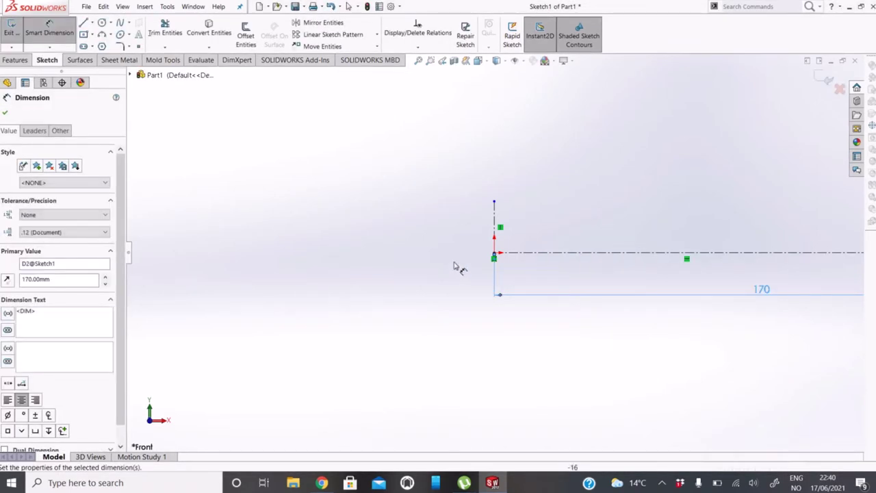
# Dimension the left upright to a height of 60 mm.
pyautogui.click(494, 226)
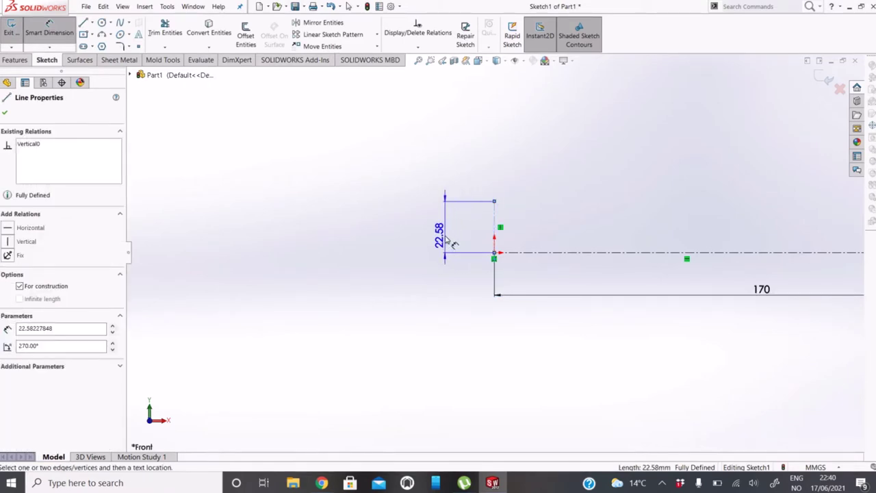
pyautogui.click(443, 237)
pyautogui.write('60')
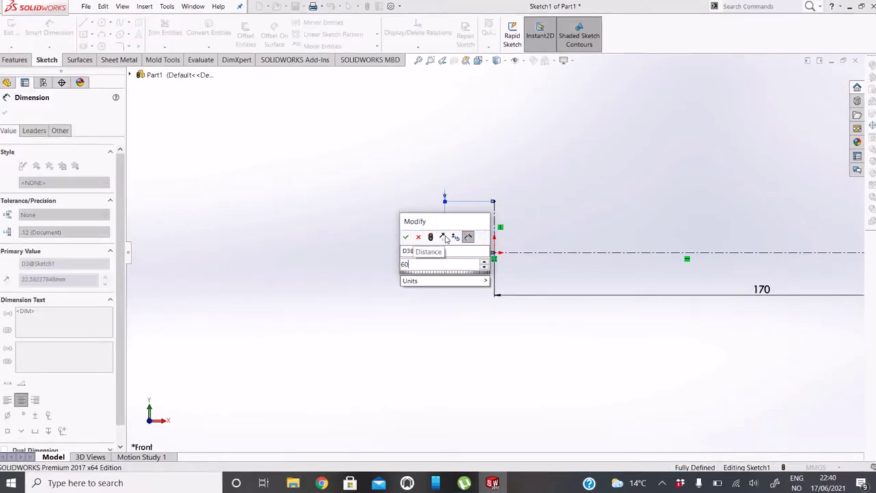
pyautogui.press('Return')
pyautogui.scroll(2, 634, 279)
pyautogui.scroll(1, 590, 254)
pyautogui.scroll(-2, 604, 248)
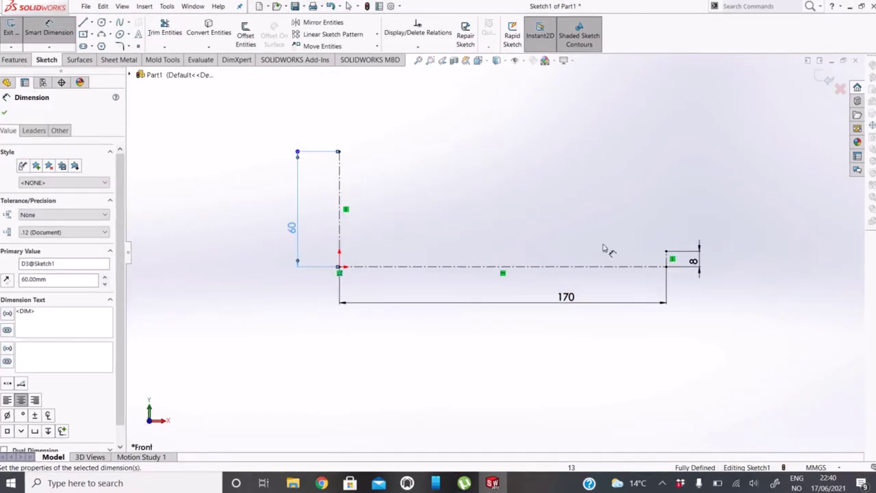
pyautogui.scroll(-2, 603, 249)
pyautogui.scroll(-1, 417, 285)
pyautogui.scroll(1, 377, 278)
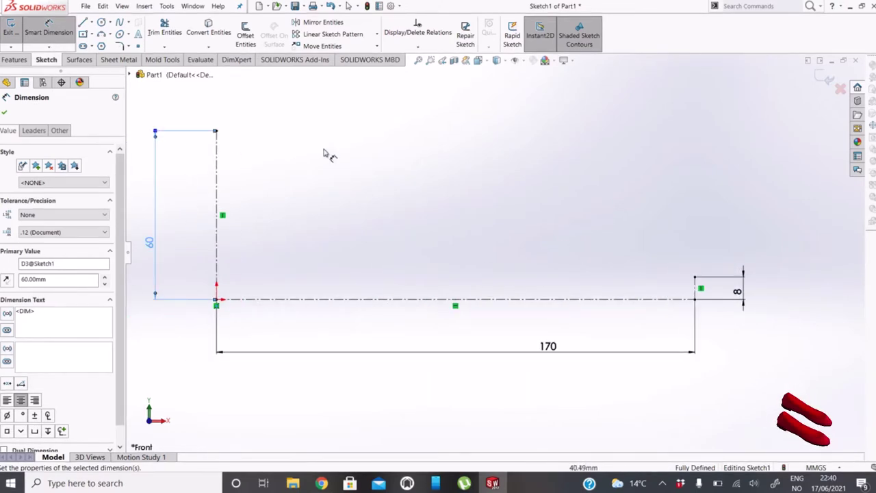
# Draw two three-point arcs: an upper one from the upright's top and a lower one from the riser.
pyautogui.click(101, 34)
pyautogui.click(216, 131)
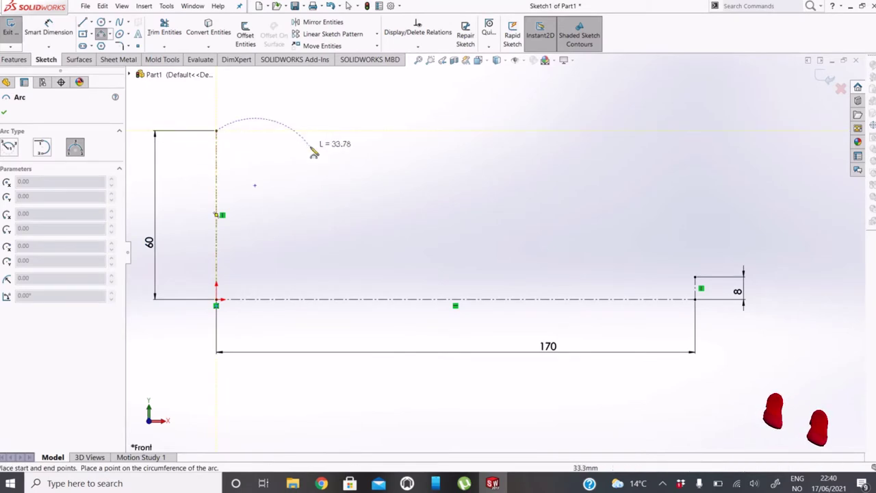
pyautogui.click(361, 183)
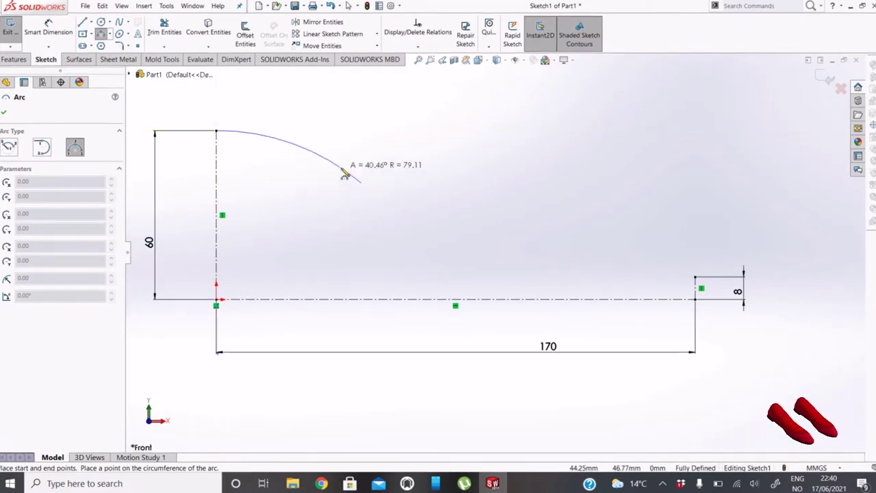
pyautogui.click(344, 175)
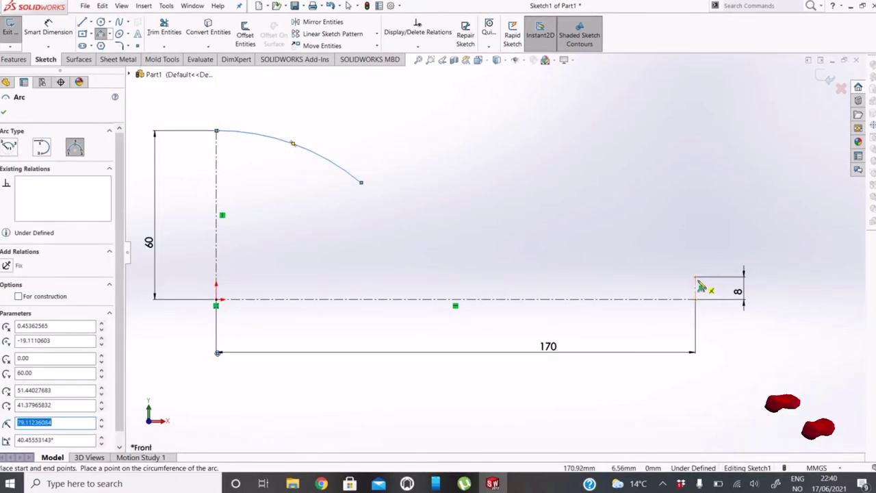
pyautogui.click(696, 277)
pyautogui.click(500, 260)
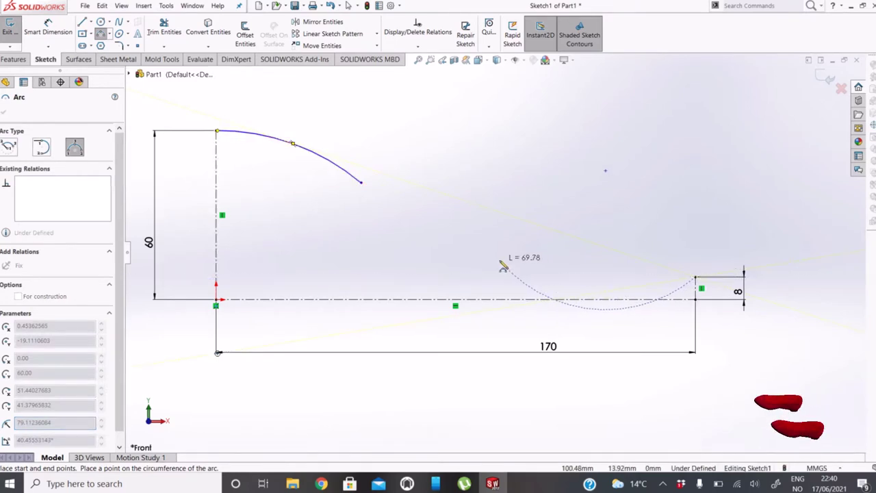
pyautogui.click(623, 287)
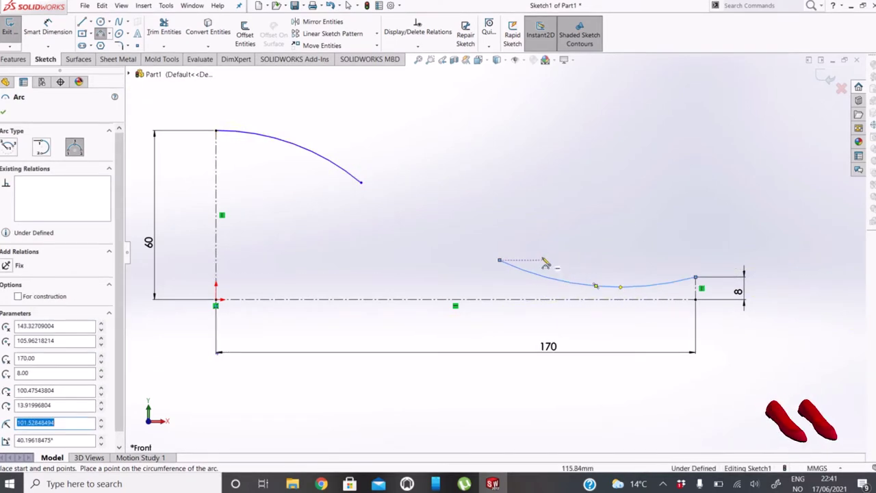
pyautogui.press('Escape')
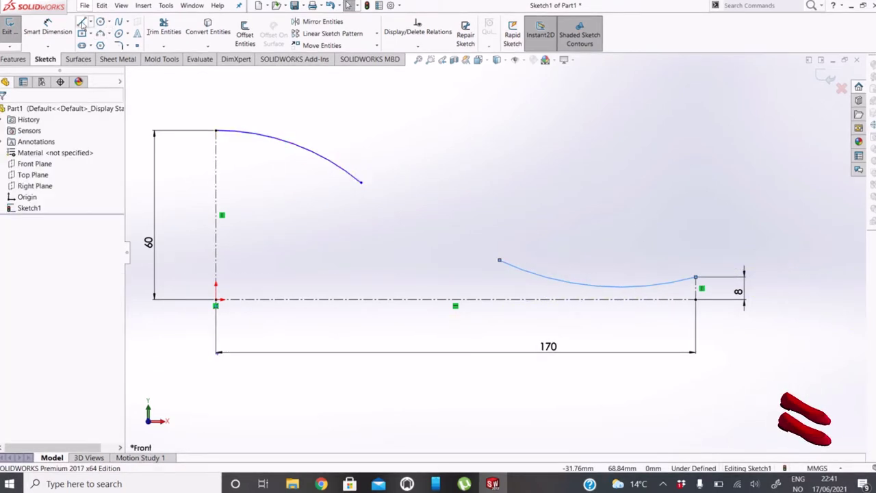
# Add a short horizontal line at the upper arc's start, tangent to that arc.
pyautogui.click(82, 23)
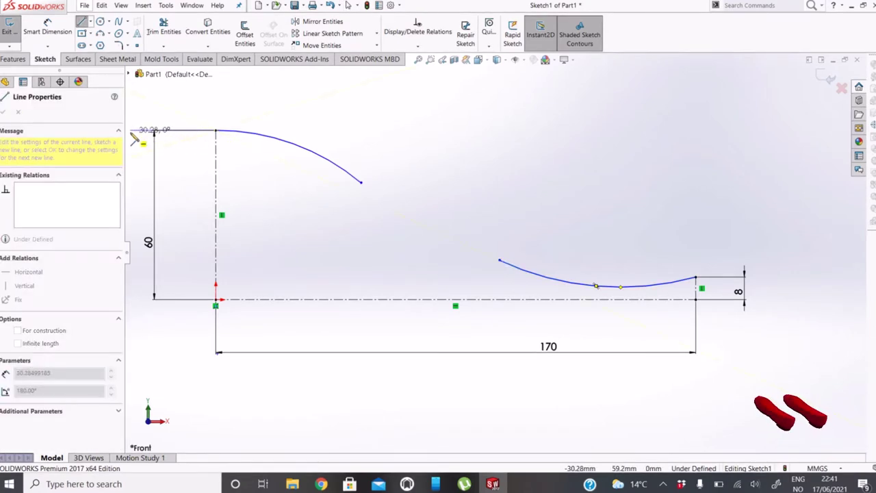
pyautogui.moveTo(217, 131); pyautogui.dragTo(130, 129)
pyautogui.press('Escape')
pyautogui.click(267, 139)
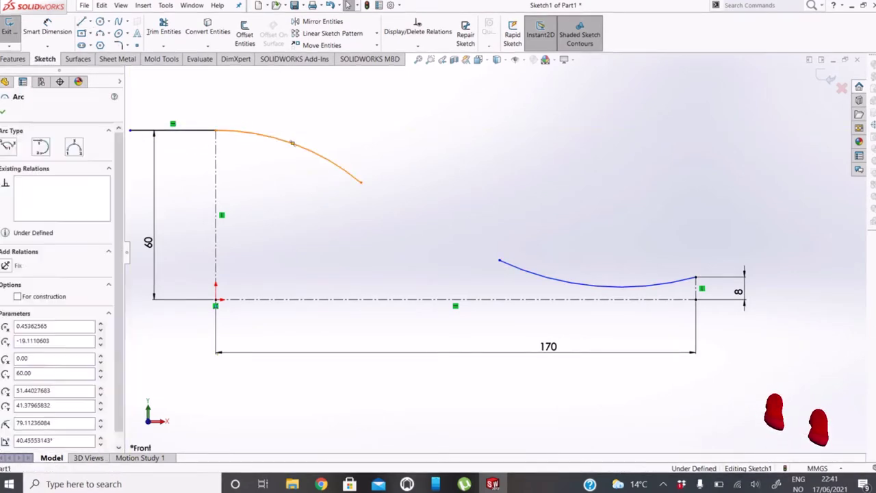
pyautogui.keyDown('ctrl'); pyautogui.click(160, 130); pyautogui.keyUp('ctrl')
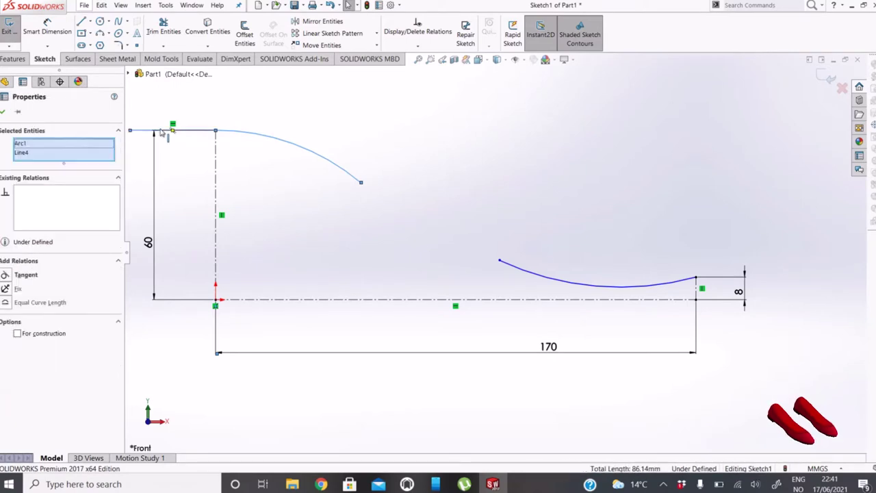
pyautogui.click(5, 274)
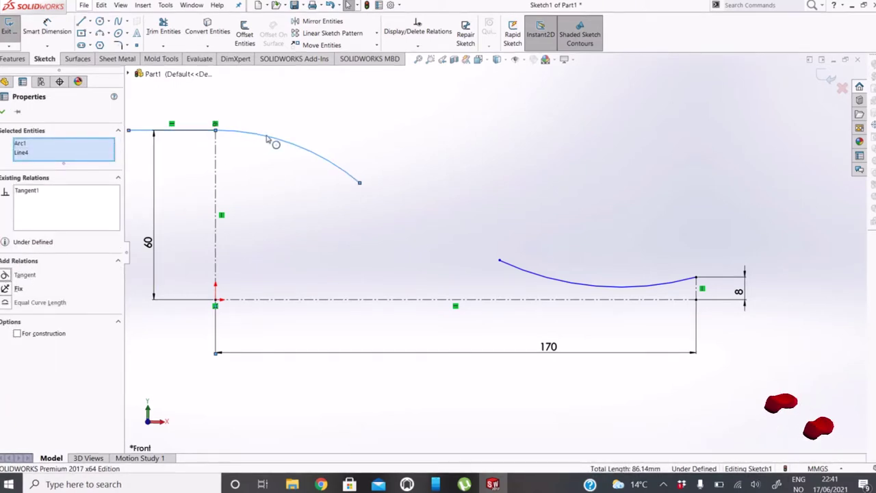
pyautogui.press('Escape')
# Dimension the upper arc radius to 65 mm and the lower curve radius to 120 mm.
pyautogui.click(47, 30)
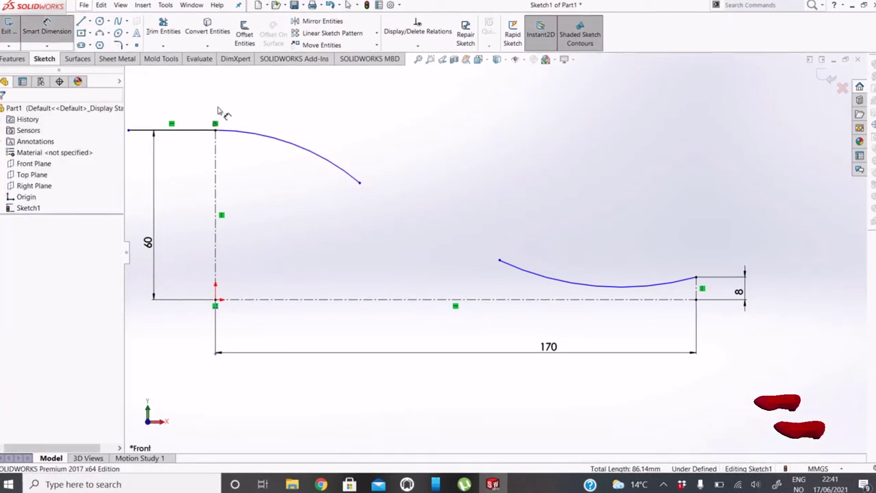
pyautogui.click(277, 139)
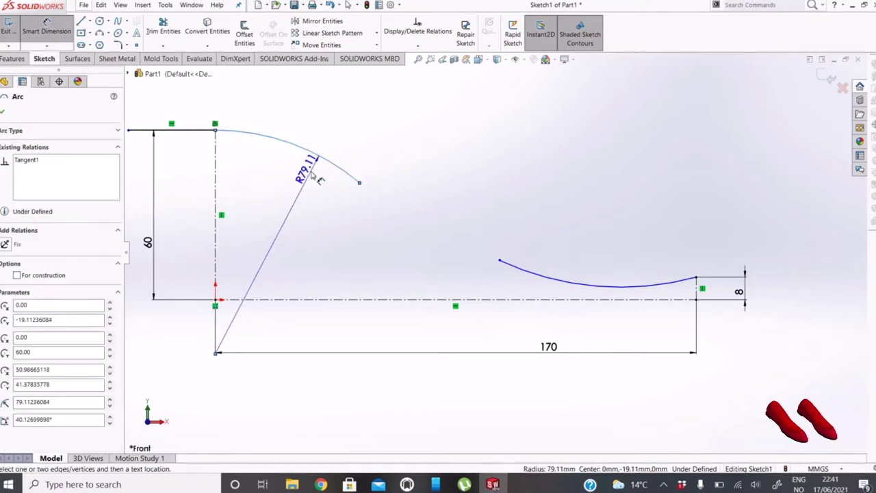
pyautogui.click(312, 178)
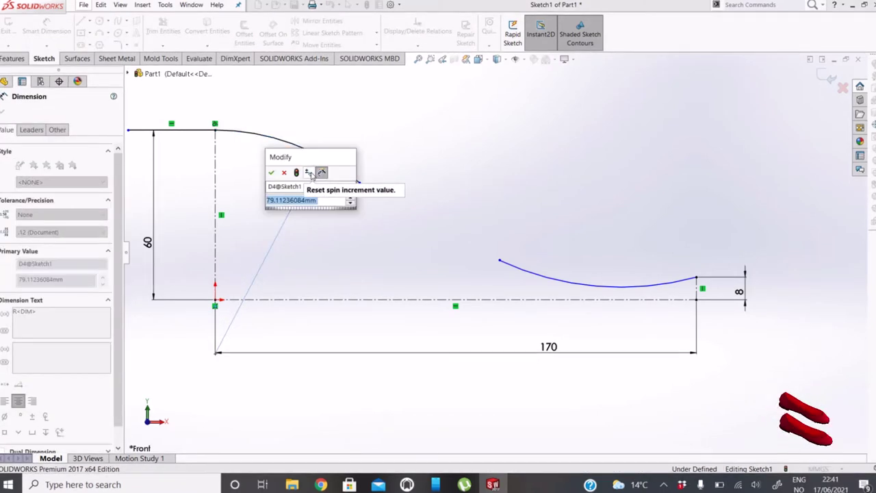
pyautogui.write('65')
pyautogui.press('Return')
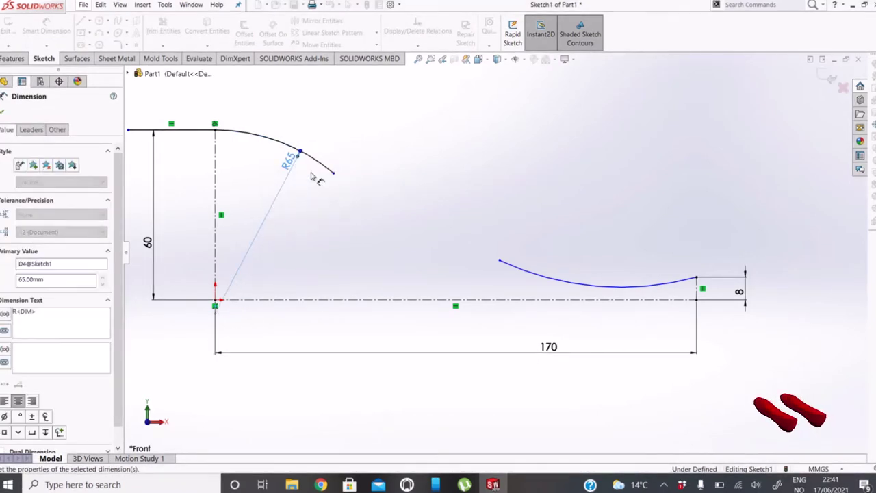
pyautogui.click(562, 285)
pyautogui.click(572, 250)
pyautogui.write('120')
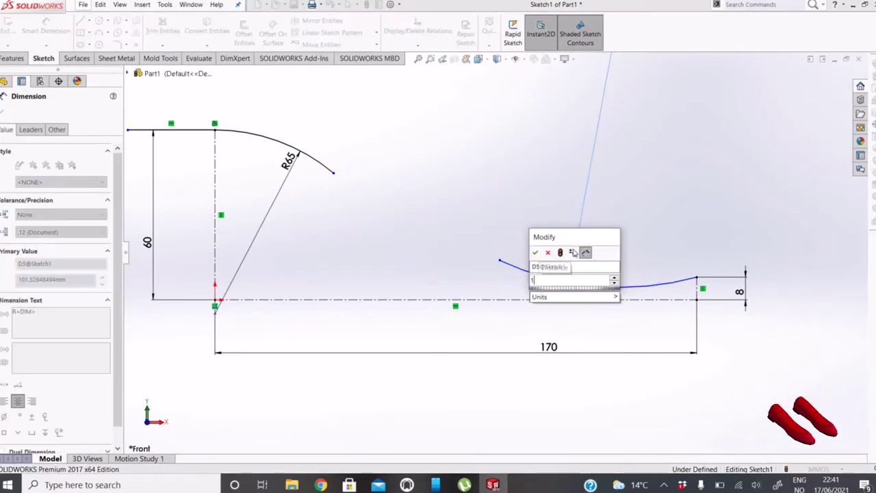
pyautogui.press('Return')
pyautogui.click(518, 229)
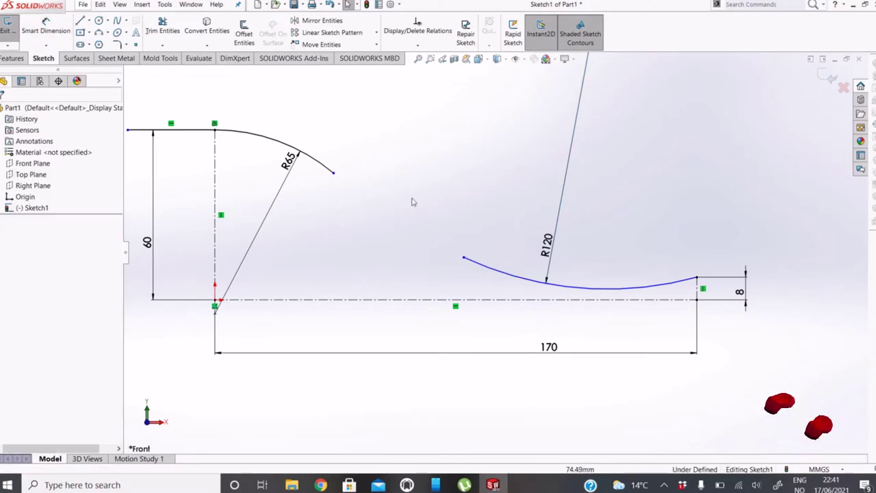
pyautogui.click(117, 21)
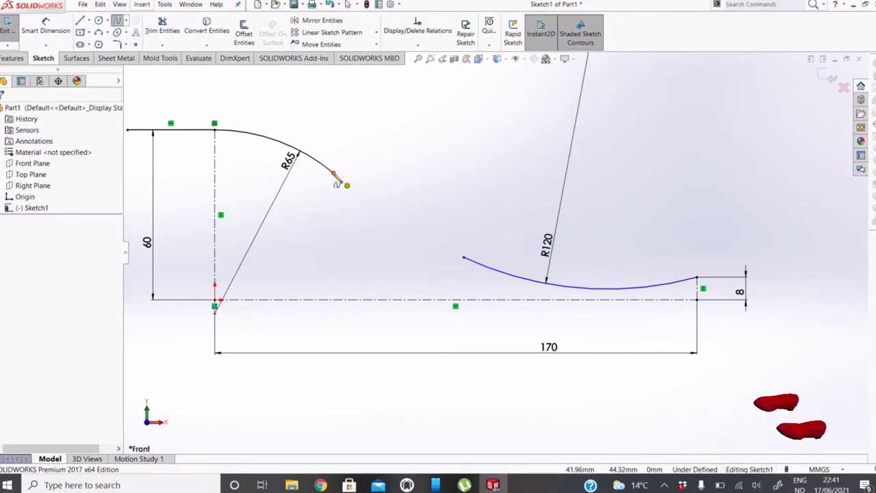
# Draw a spline from the R65 arc end to the R120 curve's left end.
pyautogui.click(334, 172)
pyautogui.click(464, 258)
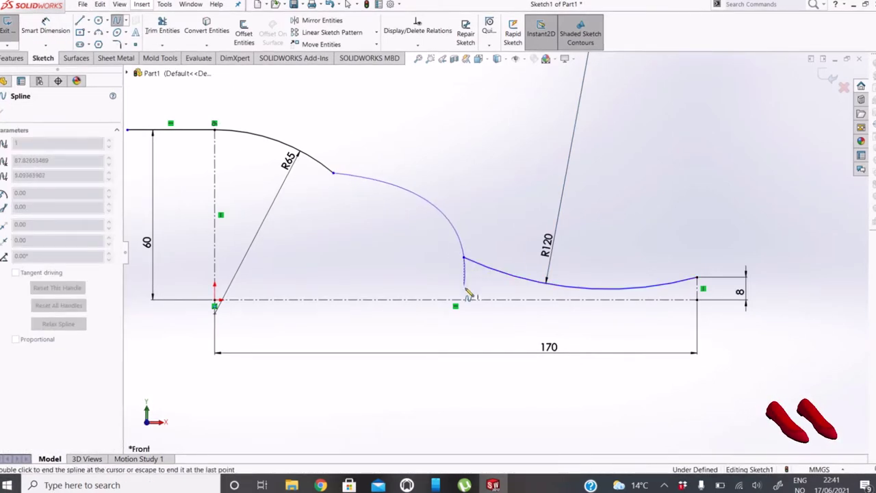
pyautogui.rightClick(466, 255)
pyautogui.click(496, 296)
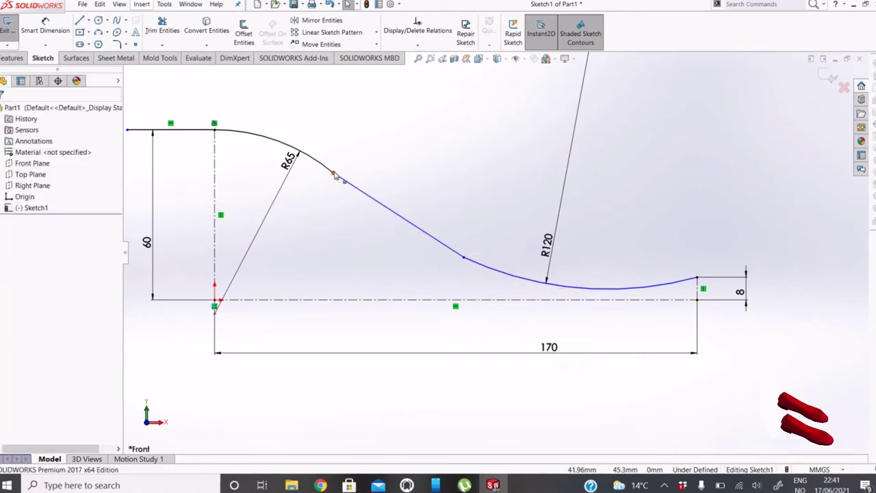
# Make the spline tangent to both the R65 arc and the R120 curve.
pyautogui.click(346, 185)
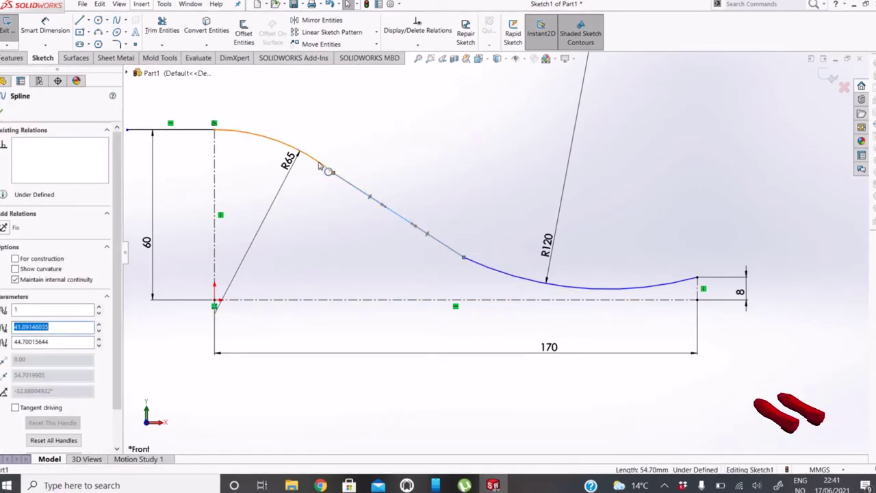
pyautogui.keyDown('ctrl'); pyautogui.click(270, 140); pyautogui.keyUp('ctrl')
pyautogui.click(5, 275)
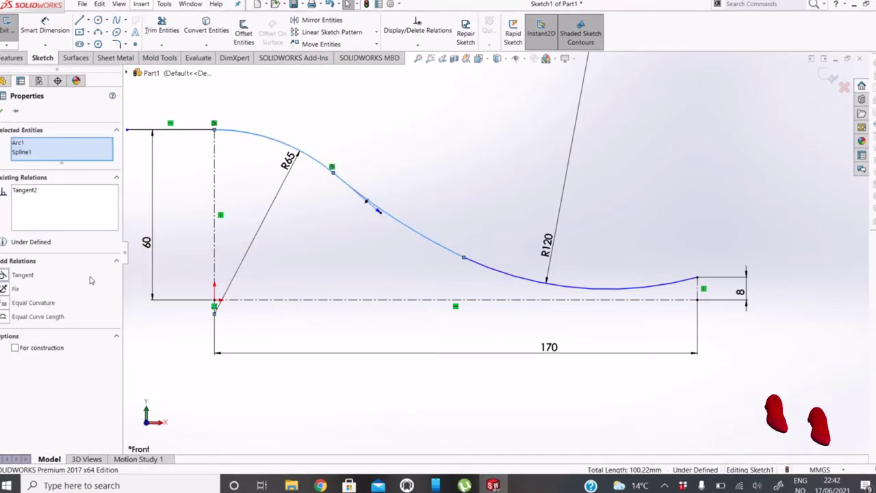
pyautogui.click(498, 272)
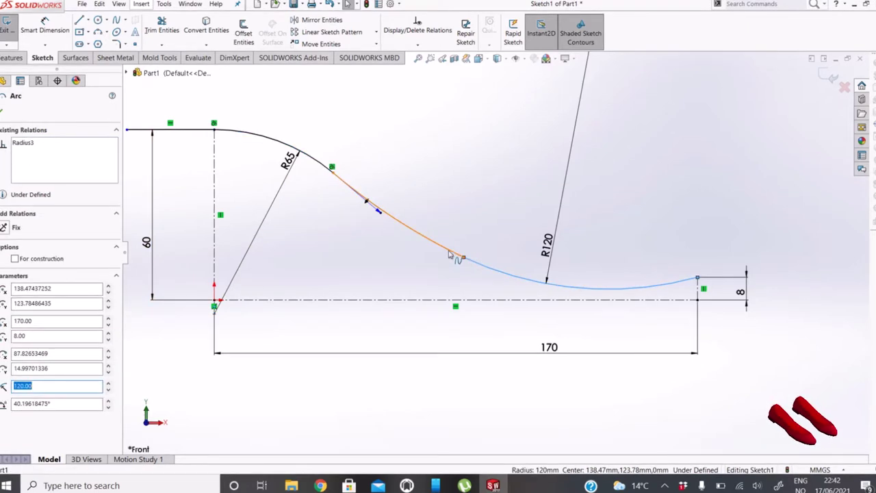
pyautogui.keyDown('ctrl'); pyautogui.click(454, 253); pyautogui.keyUp('ctrl')
pyautogui.click(5, 274)
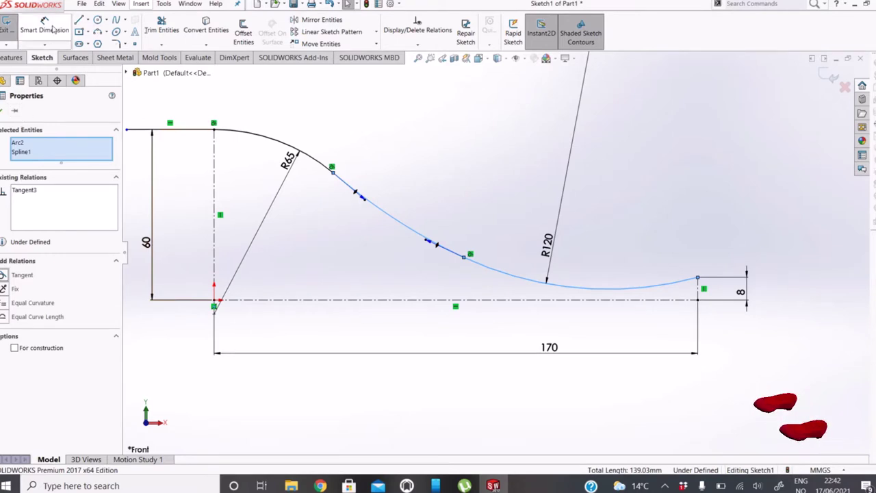
pyautogui.press('Escape')
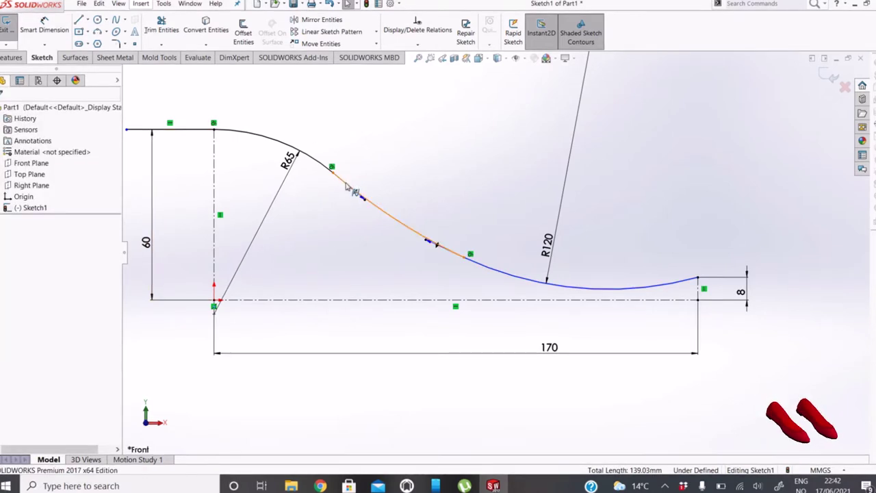
# Attempt to dimension the spline against the vertical centerline.
pyautogui.click(347, 188)
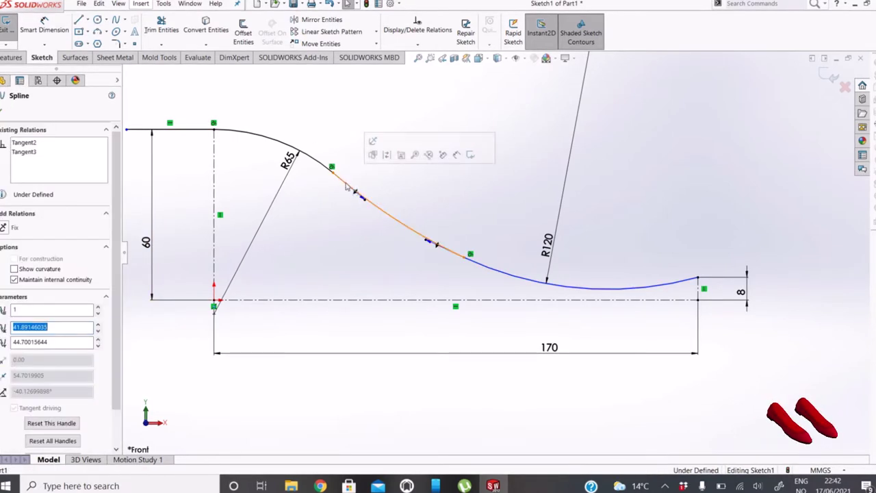
pyautogui.keyDown('ctrl'); pyautogui.click(214, 216); pyautogui.keyUp('ctrl')
pyautogui.press('Escape')
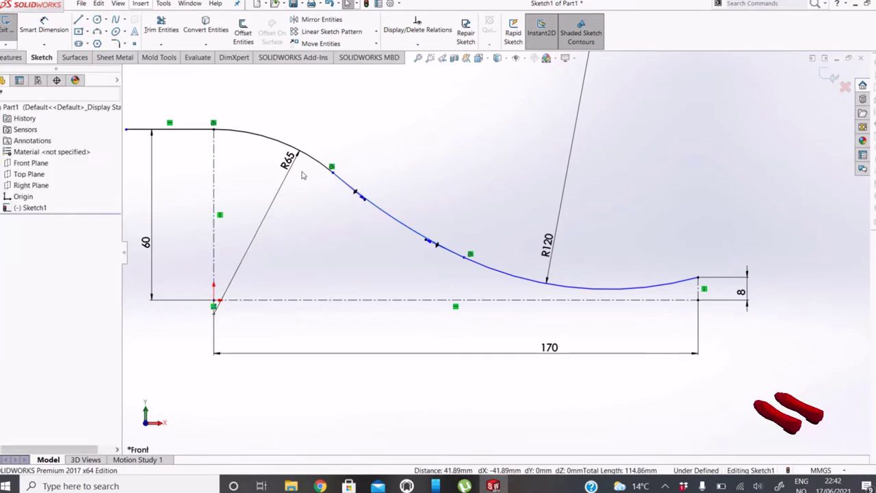
pyautogui.click(44, 28)
pyautogui.click(353, 186)
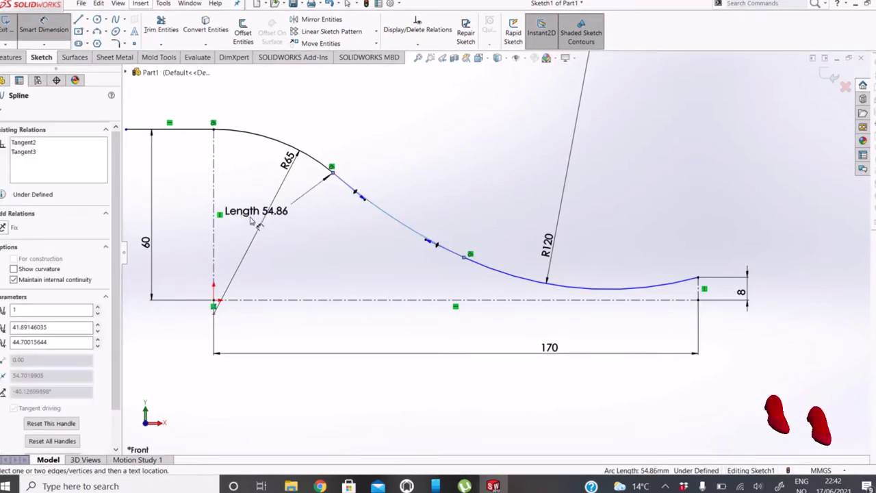
pyautogui.click(214, 237)
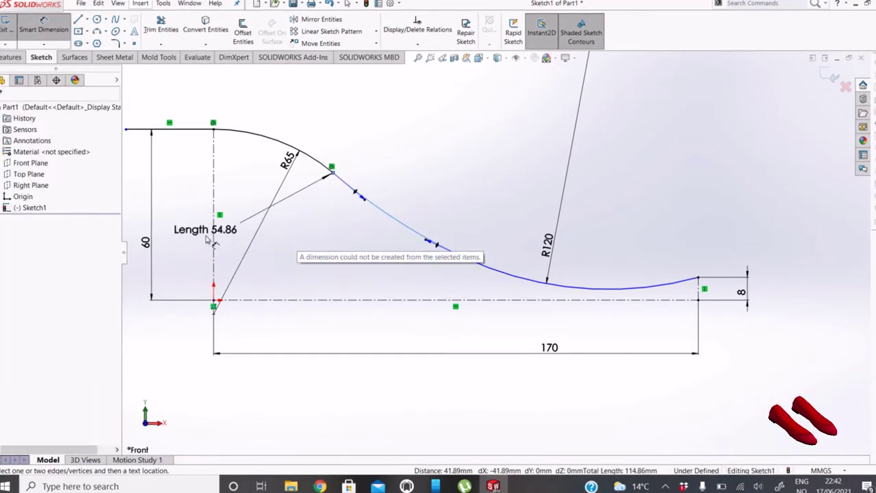
# Set the spline's upper tangent handle at 70° from the vertical centerline.
pyautogui.press('Escape')
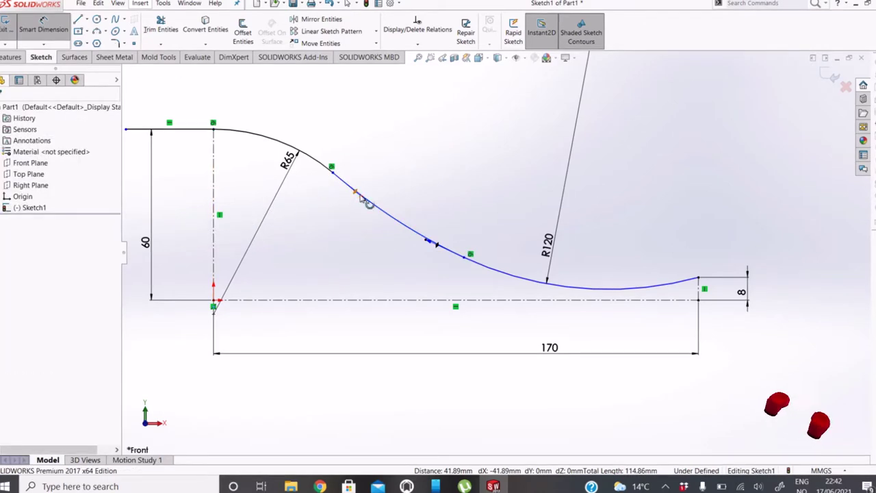
pyautogui.scroll(3, 579, 201)
pyautogui.scroll(-3, 439, 224)
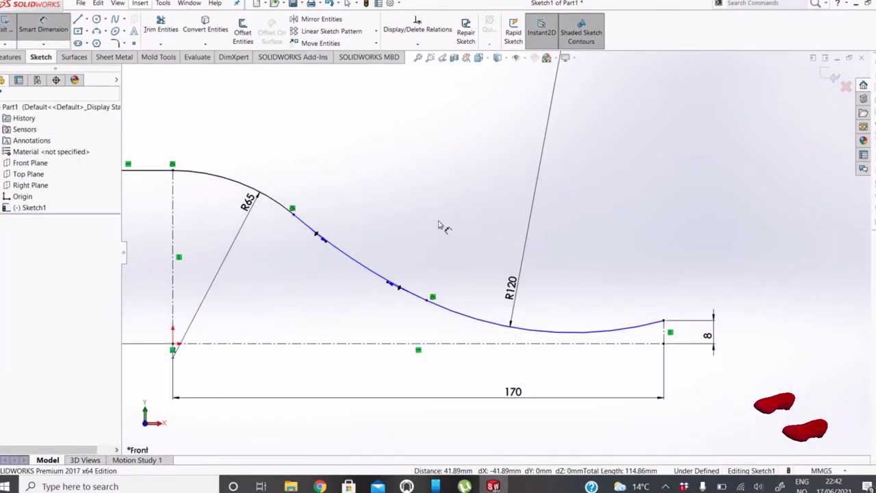
pyautogui.click(299, 223)
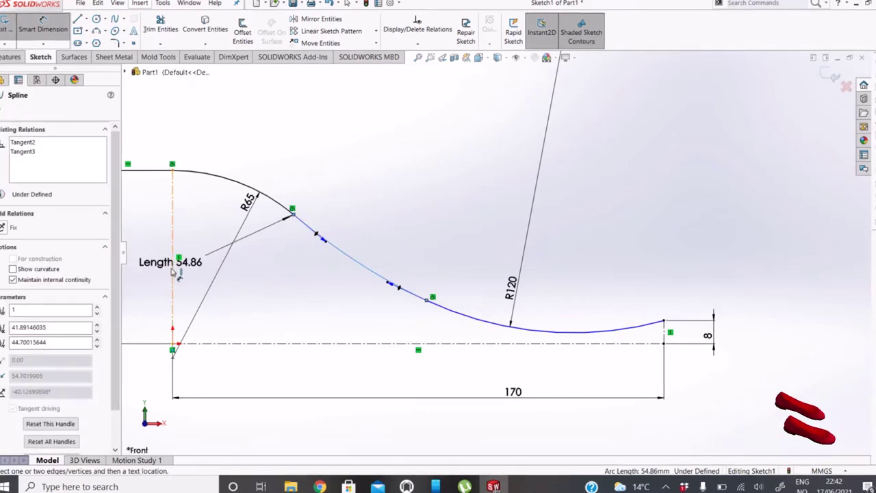
pyautogui.press('Escape')
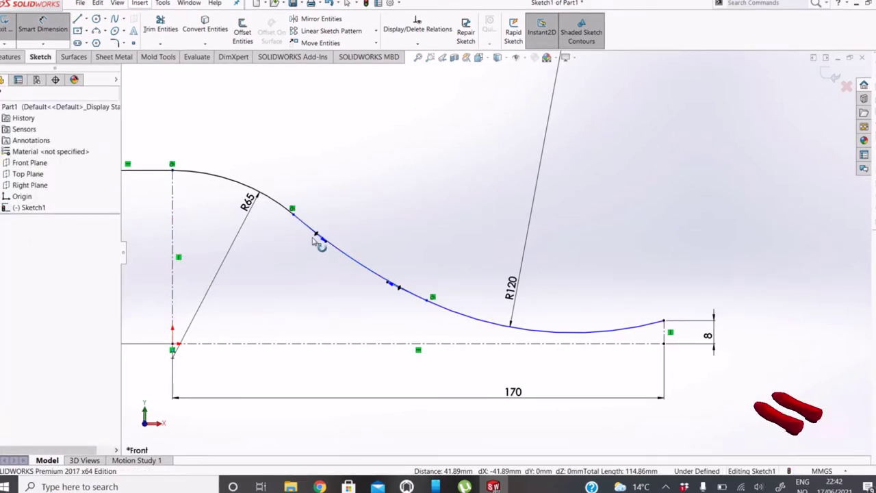
pyautogui.click(316, 236)
pyautogui.click(176, 282)
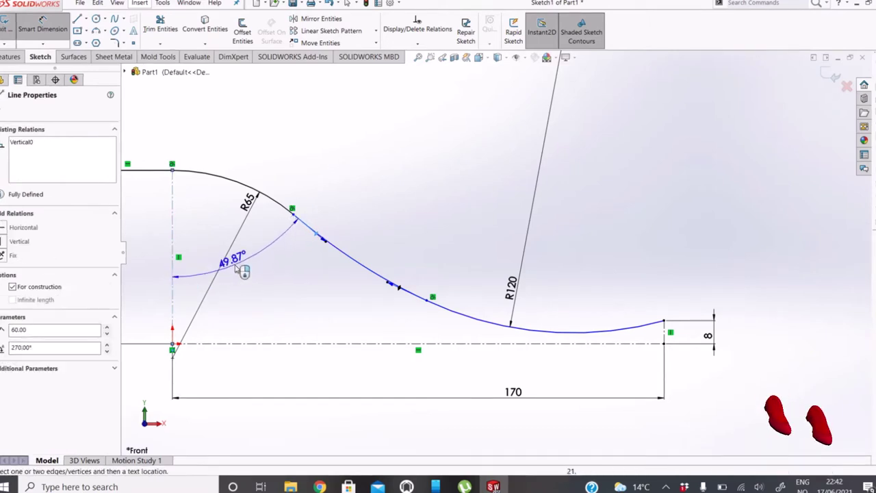
pyautogui.click(265, 297)
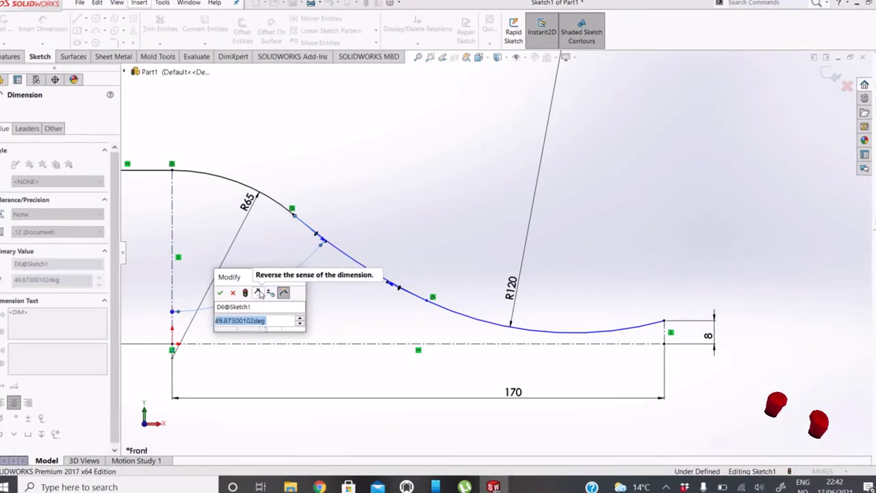
pyautogui.write('70')
pyautogui.press('Return')
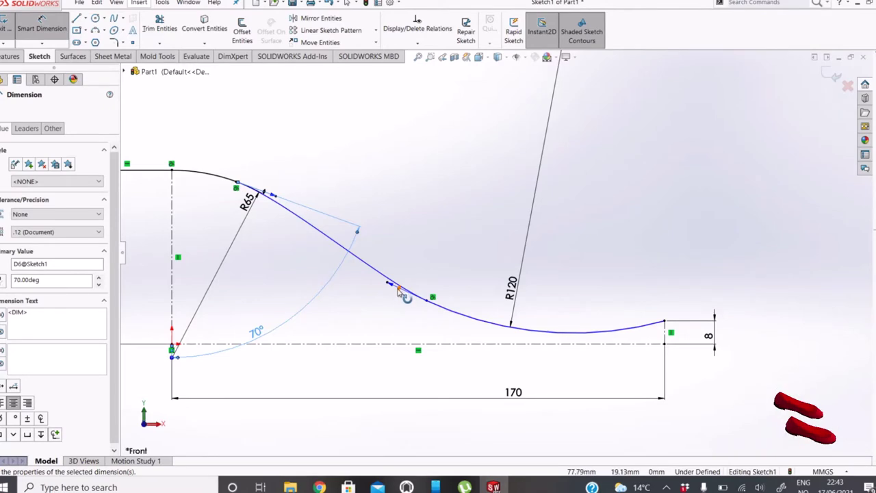
# Set the spline's lower tangent handle at 13° from the horizontal centerline.
pyautogui.click(402, 293)
pyautogui.click(394, 343)
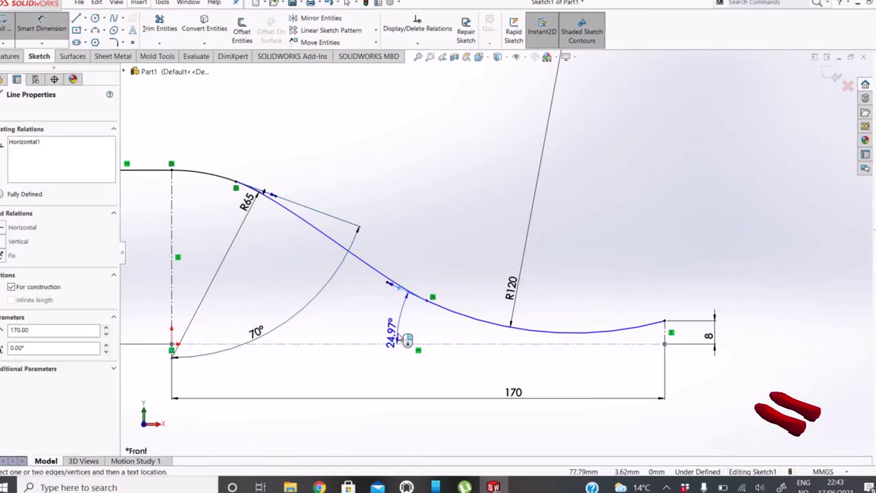
pyautogui.click(398, 328)
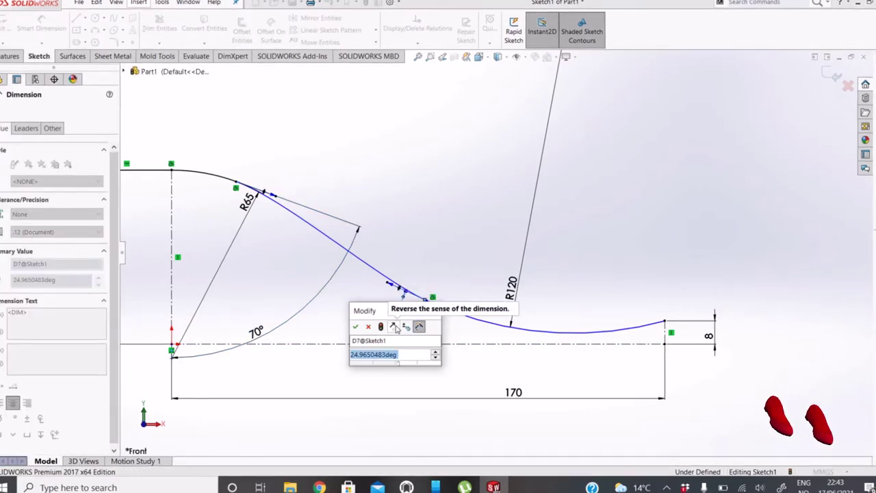
pyautogui.write('13')
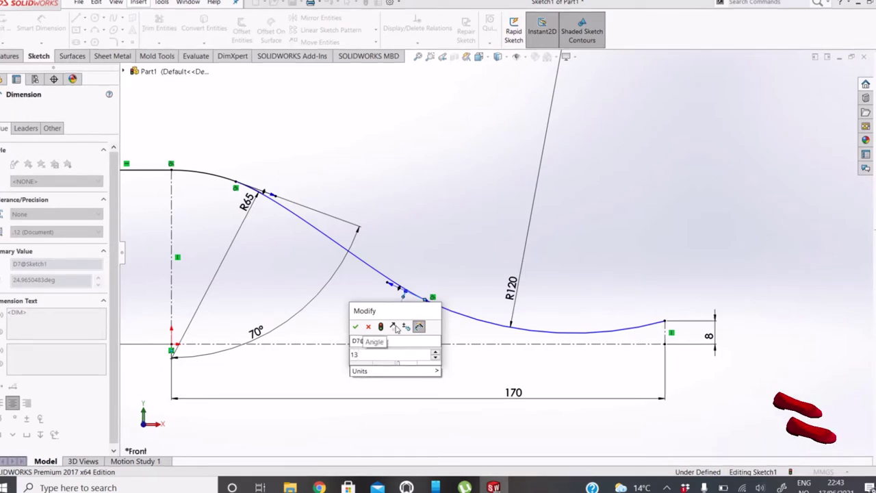
pyautogui.press('Return')
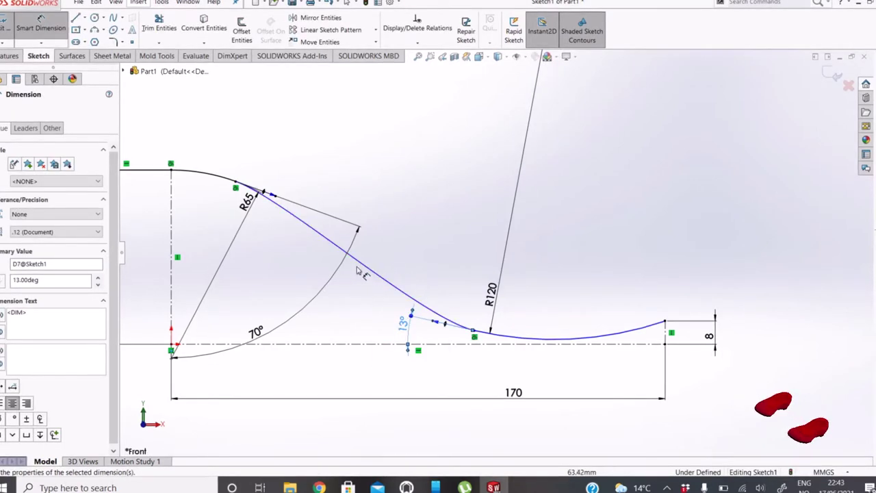
# Dimension the spline's lower point to 115 mm and the upper tangent handle to 118 mm.
pyautogui.click(439, 323)
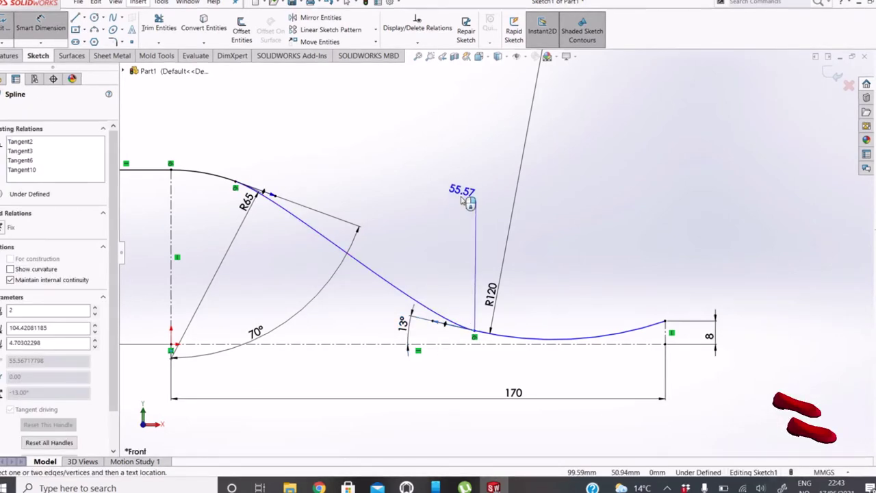
pyautogui.click(452, 198)
pyautogui.write('11')
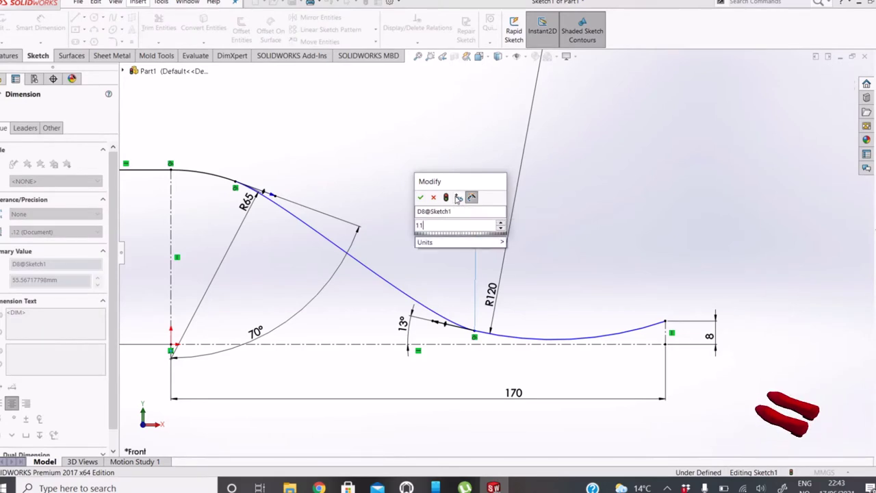
pyautogui.write('5')
pyautogui.press('Return')
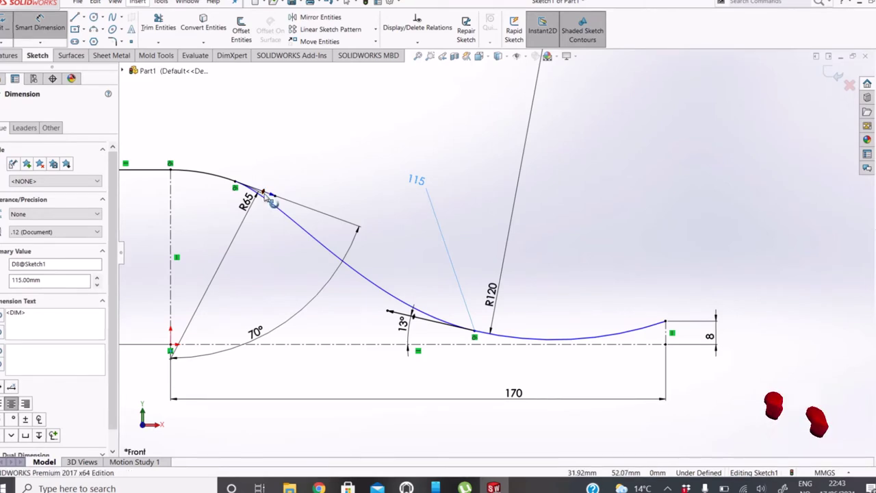
pyautogui.click(272, 201)
pyautogui.click(305, 147)
pyautogui.write('1')
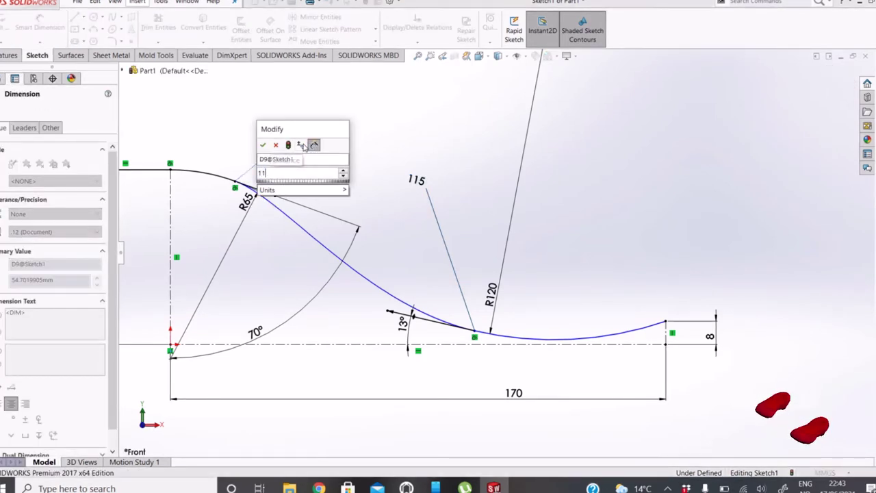
pyautogui.write('18')
pyautogui.press('Return')
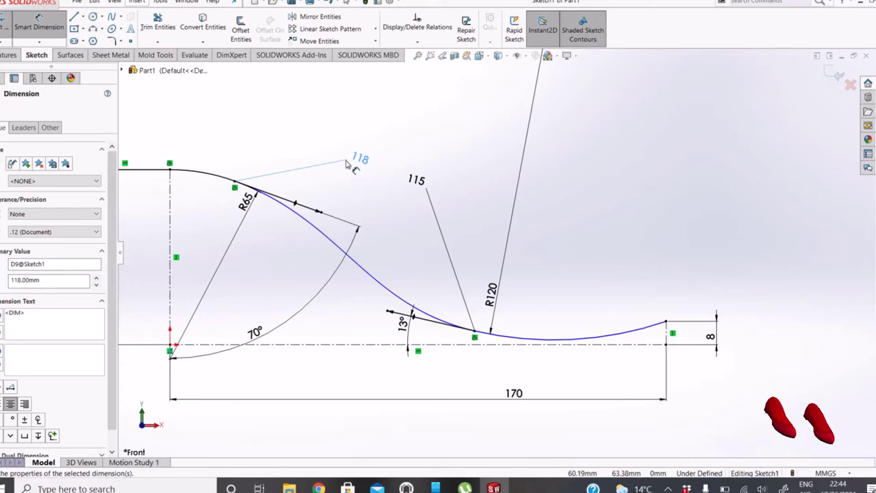
# Add a Tangent relation between the R120 arc and the horizontal centerline, then zoom to fit.
pyautogui.press('Escape')
pyautogui.click(554, 340)
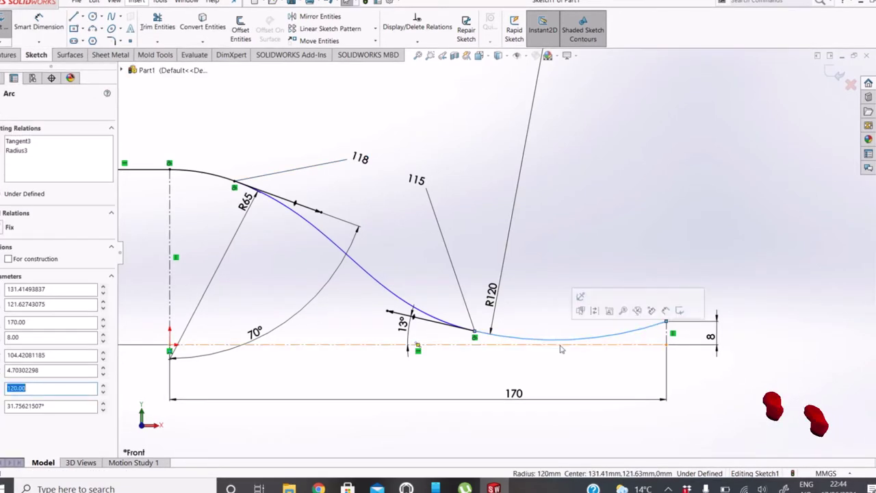
pyautogui.keyDown('ctrl'); pyautogui.click(560, 346); pyautogui.keyUp('ctrl')
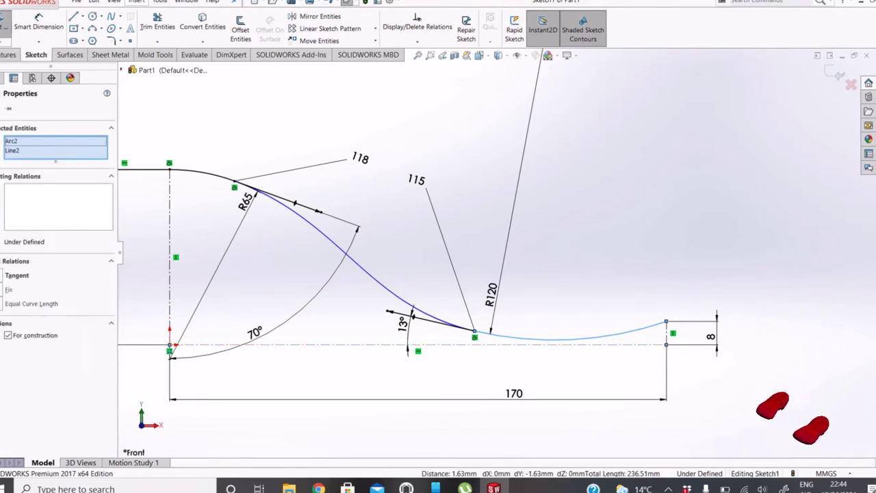
pyautogui.click(8, 275)
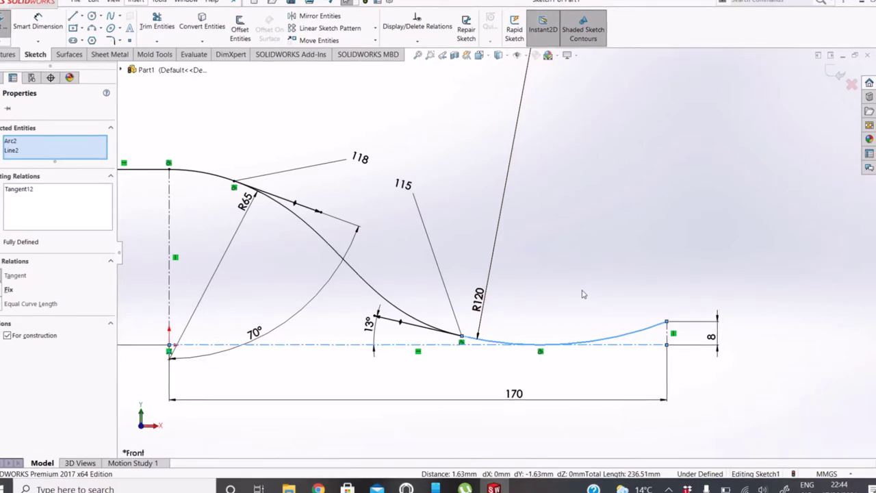
pyautogui.press('f')
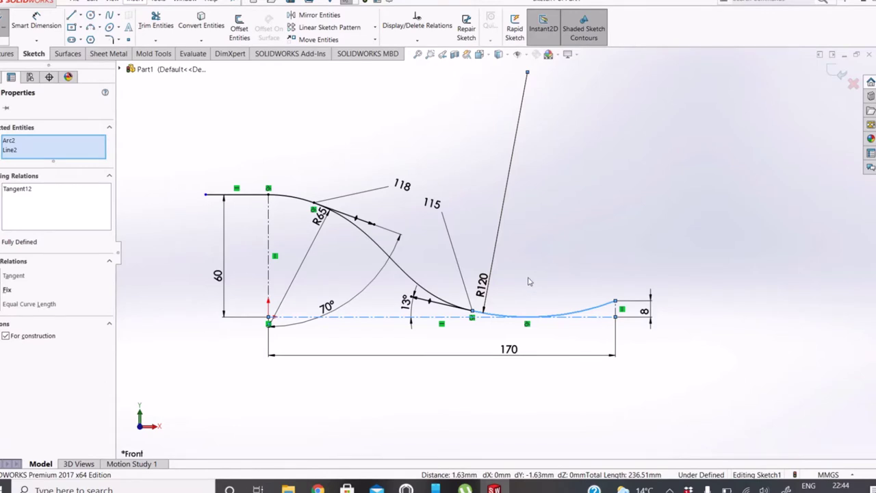
# Extrude the sole sketch into a Mid Plane surface 180 mm deep.
pyautogui.click(529, 281)
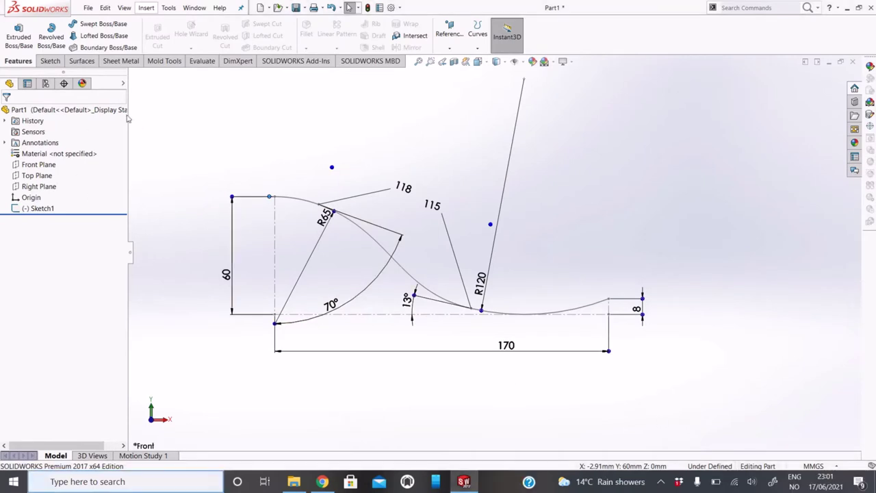
pyautogui.click(80, 61)
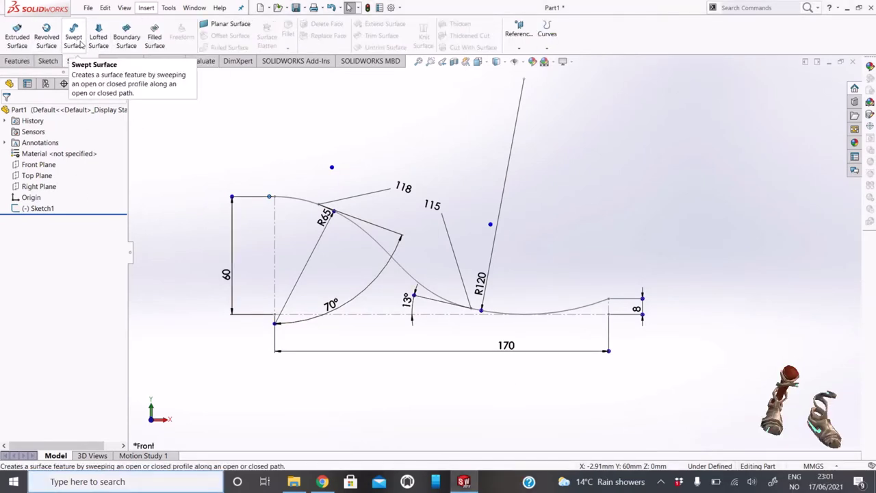
pyautogui.click(17, 38)
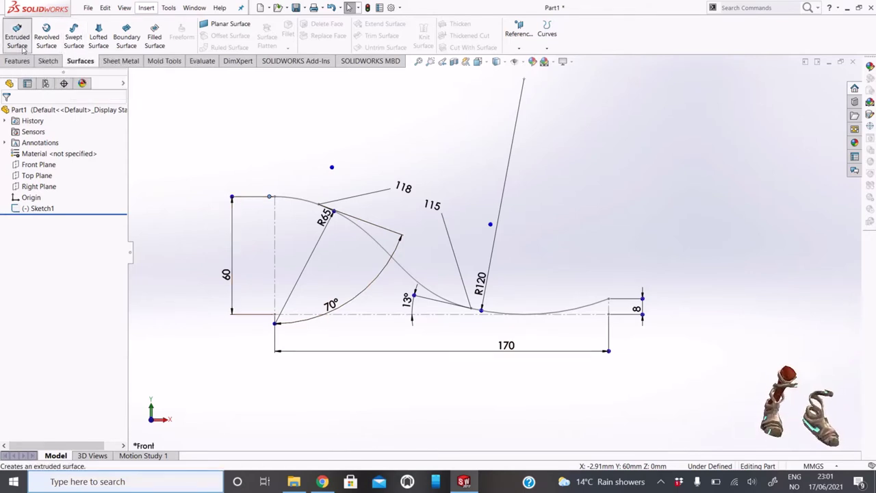
pyautogui.click(318, 211)
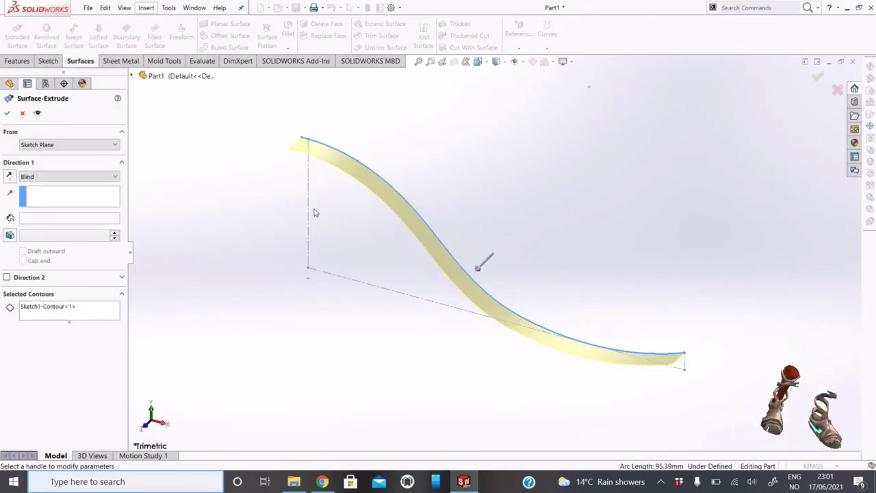
pyautogui.click(59, 177)
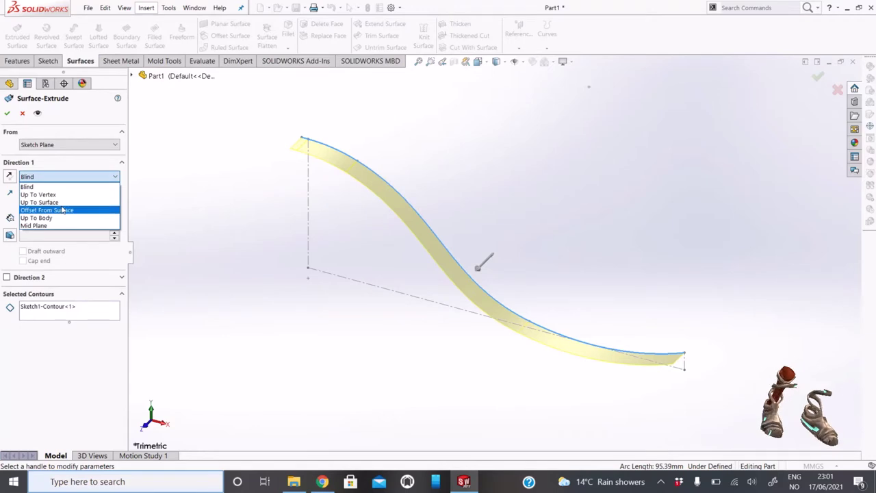
pyautogui.click(55, 225)
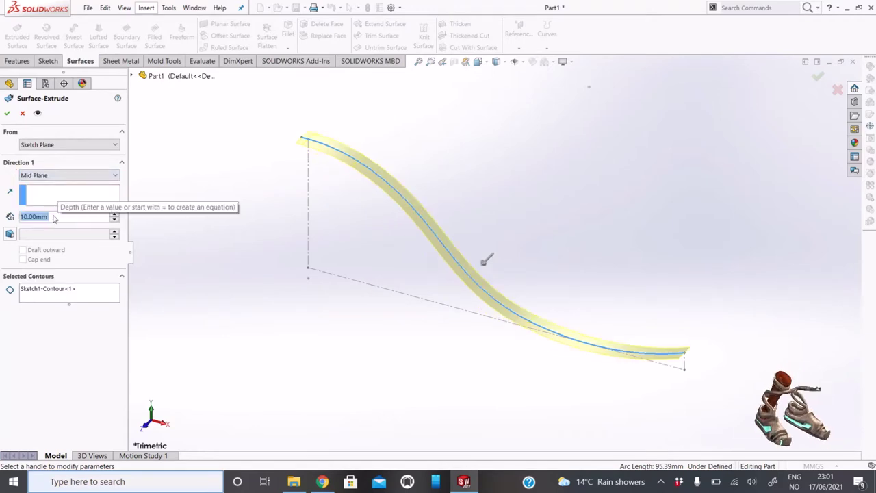
pyautogui.click(115, 218)
pyautogui.moveTo(115, 217); pyautogui.dragTo(115, 216)
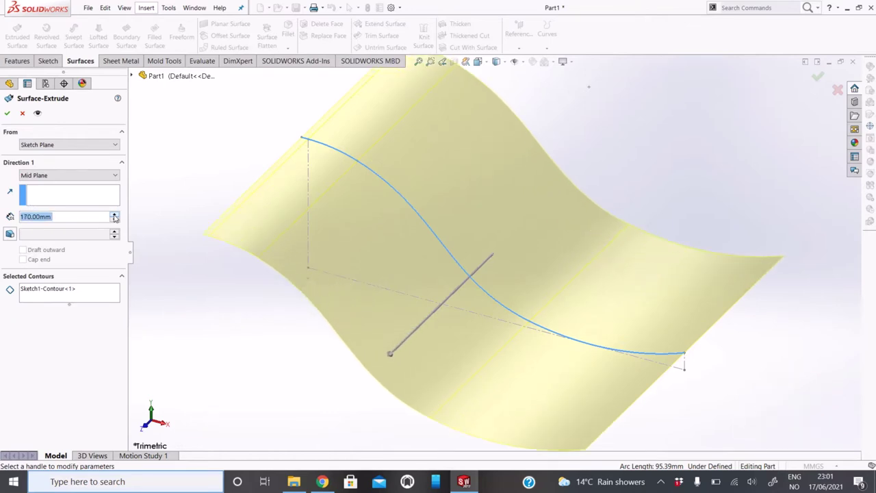
pyautogui.click(9, 114)
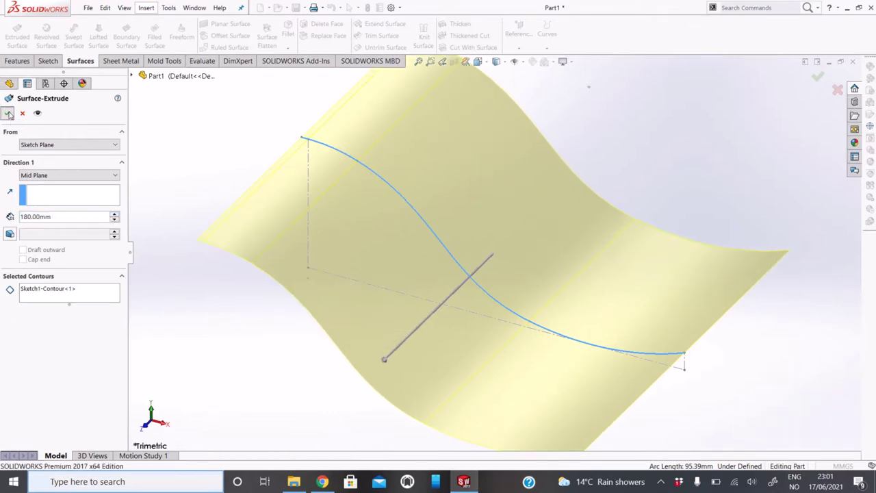
pyautogui.moveTo(338, 284)
pyautogui.mouseDown(button='middle')
pyautogui.moveTo(348, 235)
pyautogui.moveTo(332, 243)
pyautogui.mouseUp(button='middle')
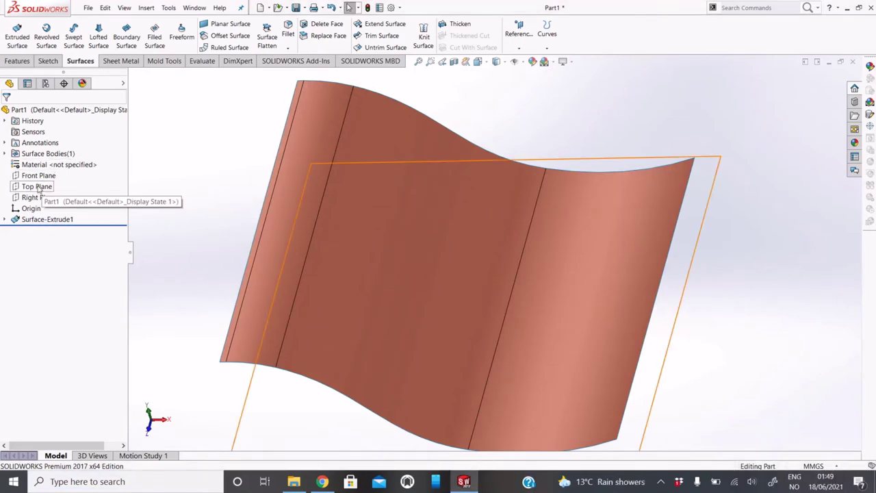
# Start a sketch on the Top Plane and view it Normal To.
pyautogui.rightClick(40, 187)
pyautogui.click(47, 172)
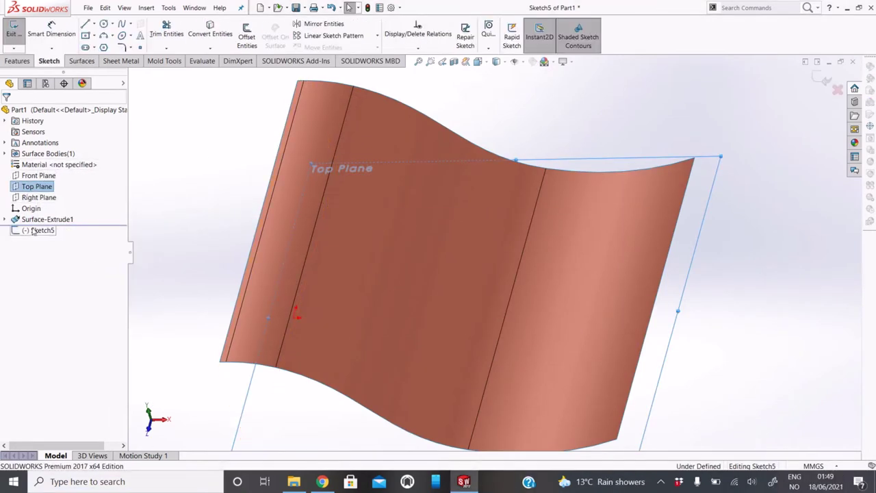
pyautogui.rightClick(41, 228)
pyautogui.click(54, 214)
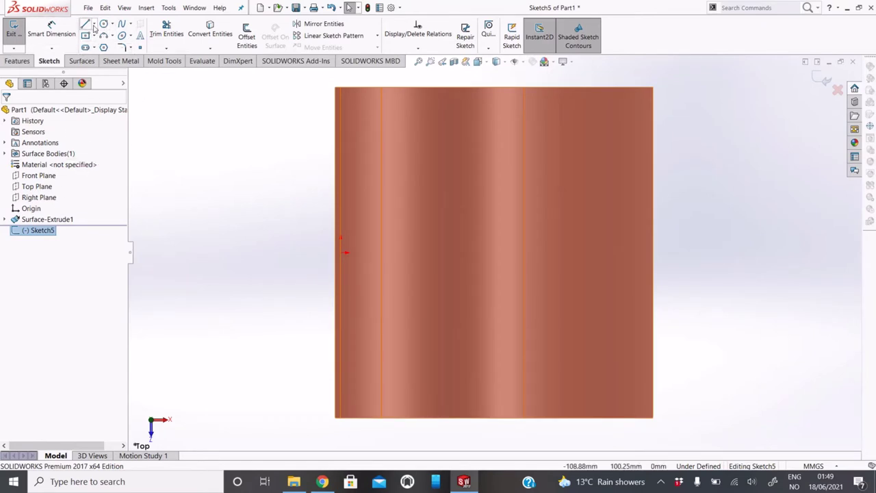
# Draw a horizontal line from the origin and a parallel centerline above it.
pyautogui.click(95, 24)
pyautogui.click(99, 33)
pyautogui.click(341, 252)
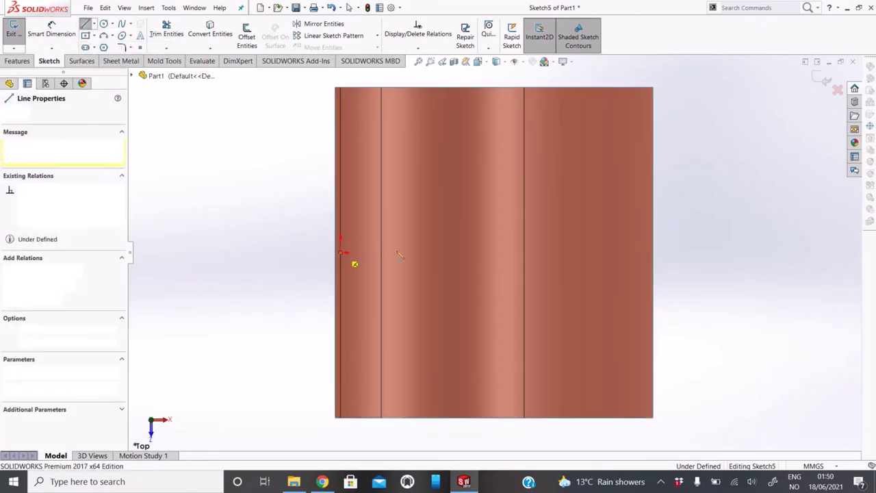
pyautogui.click(635, 252)
pyautogui.press('Escape')
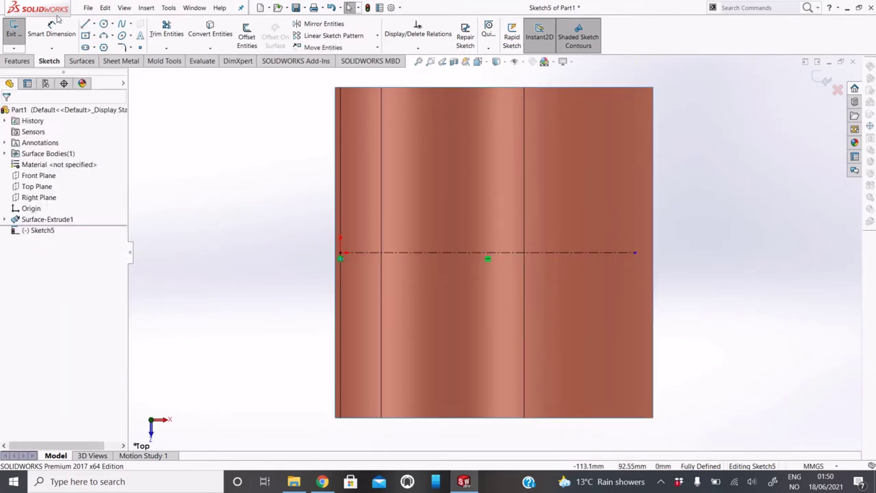
pyautogui.click(94, 25)
pyautogui.click(106, 43)
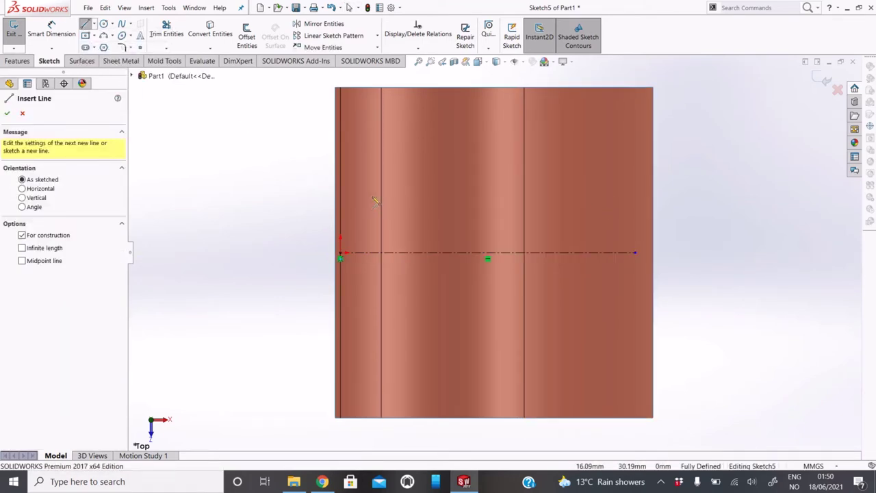
pyautogui.click(371, 197)
pyautogui.click(606, 197)
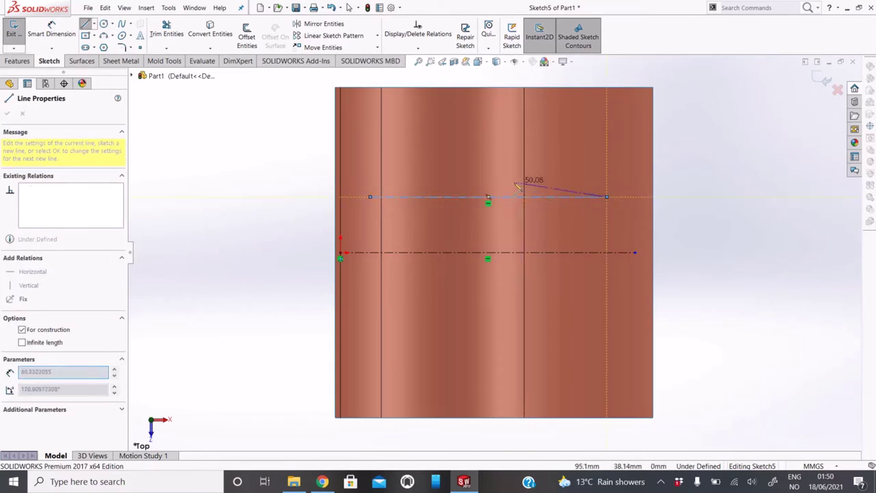
pyautogui.press('Escape')
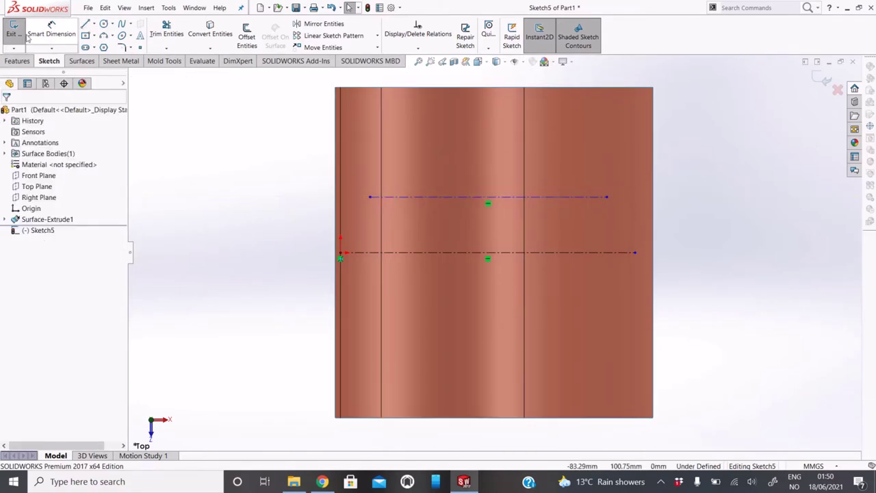
# Dimension the spacing between the upper and lower centerlines as 30 mm.
pyautogui.click(52, 31)
pyautogui.click(585, 197)
pyautogui.click(589, 253)
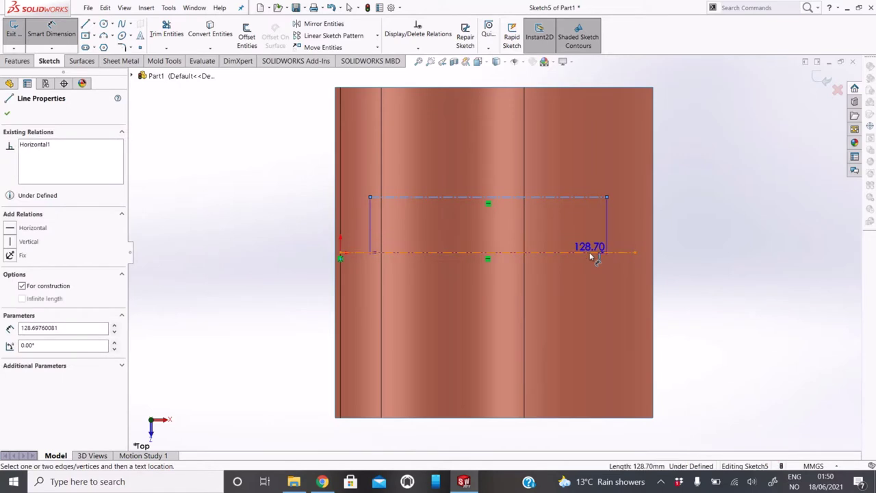
pyautogui.click(652, 240)
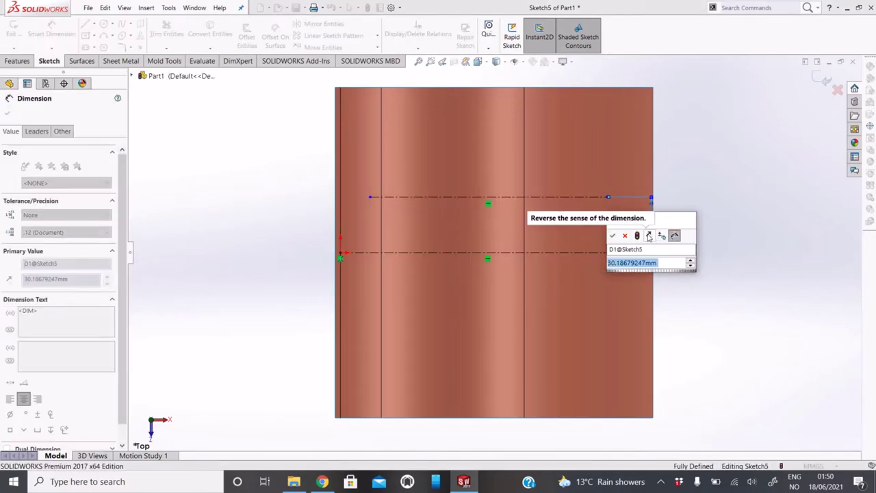
pyautogui.write('30')
pyautogui.press('Return')
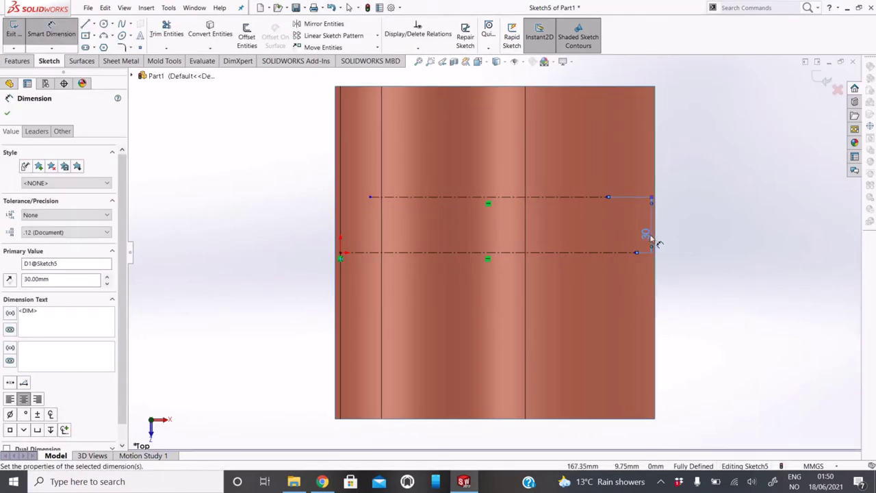
pyautogui.scroll(-2, 588, 210)
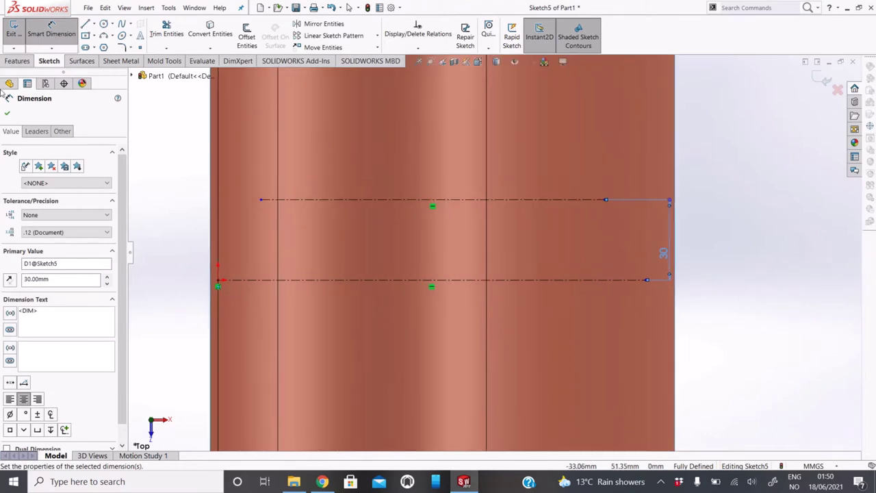
# Draw a small arc from the upper centerline's end and dimension its radius to 10 mm.
pyautogui.click(106, 37)
pyautogui.click(605, 200)
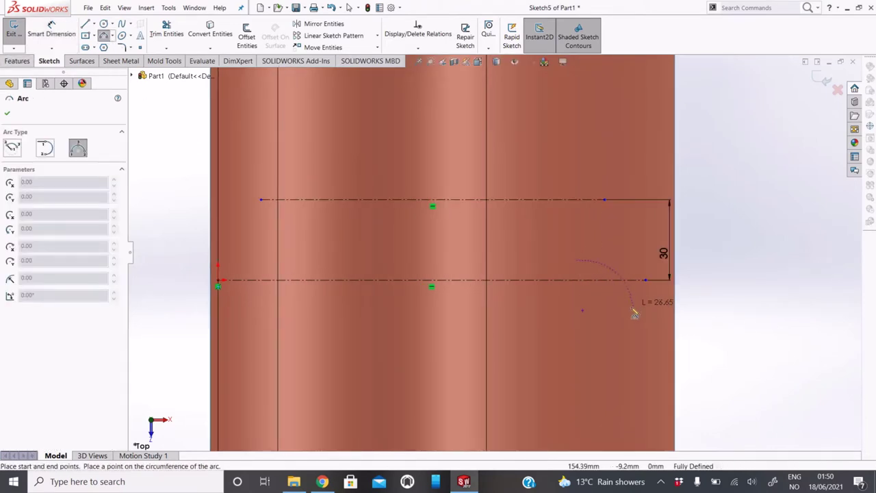
pyautogui.click(612, 299)
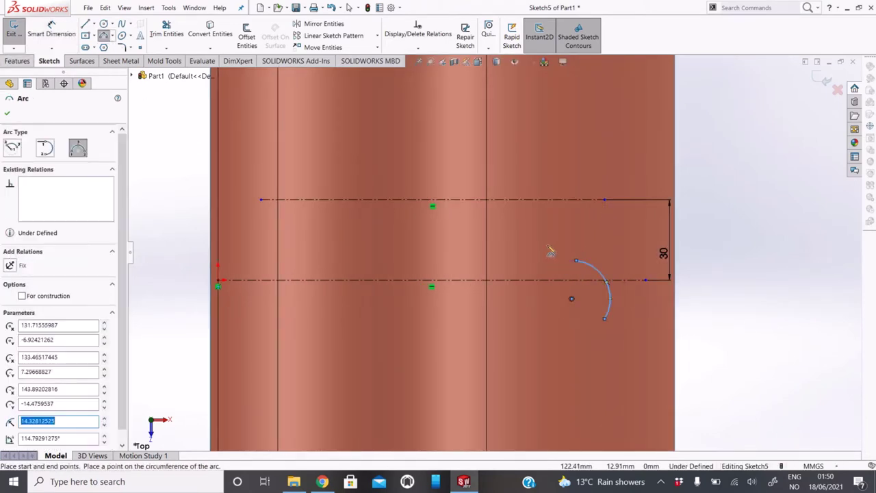
pyautogui.click(51, 33)
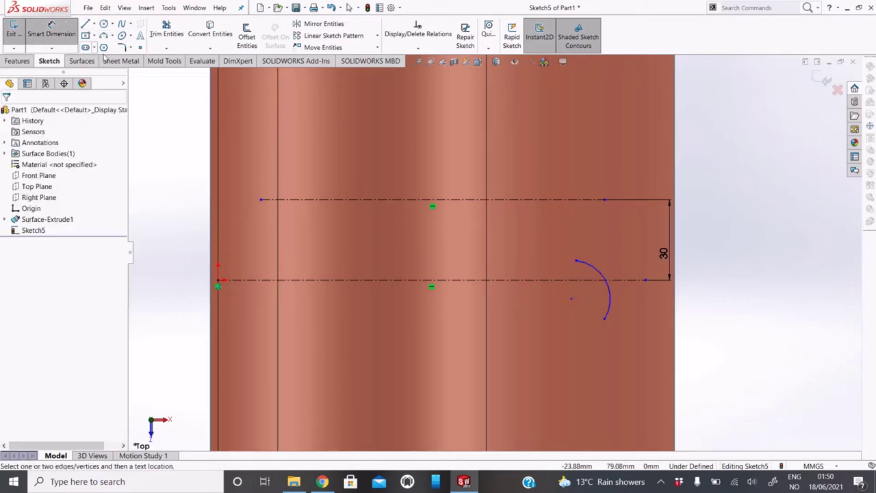
pyautogui.click(601, 277)
pyautogui.click(602, 299)
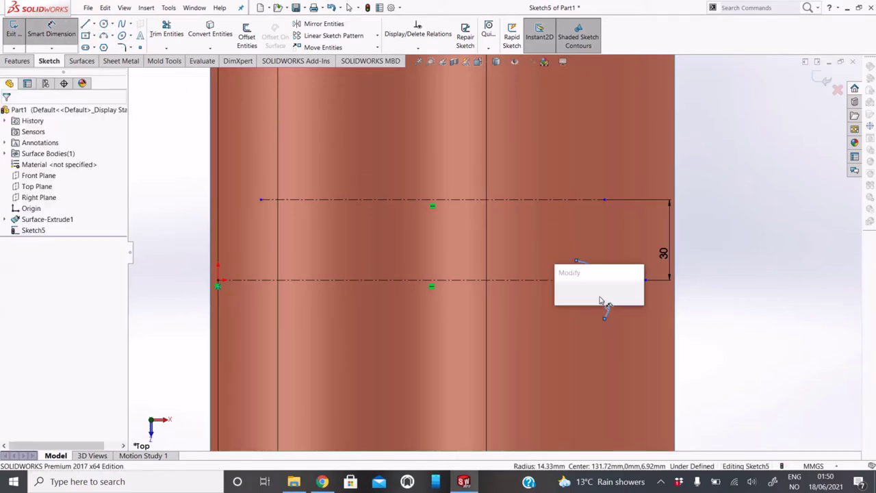
pyautogui.write('10')
pyautogui.press('Return')
pyautogui.press('Escape')
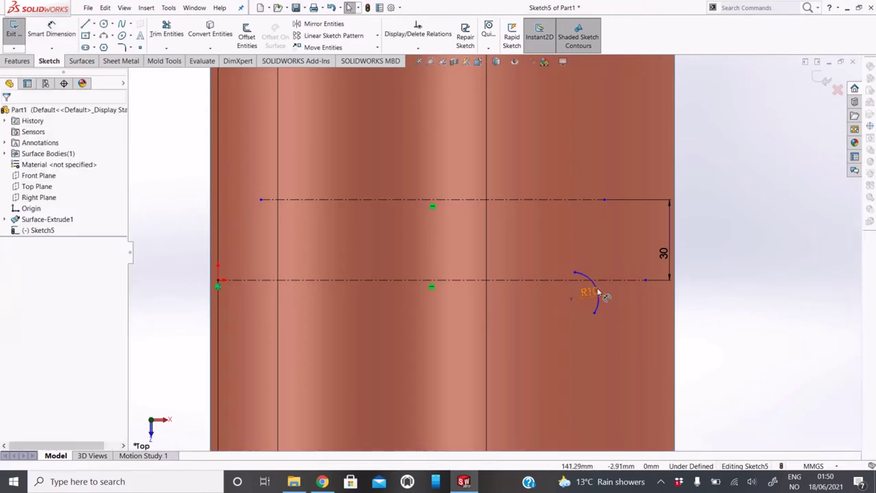
# Add a Vertical relation between the small arc's two endpoints.
pyautogui.click(575, 273)
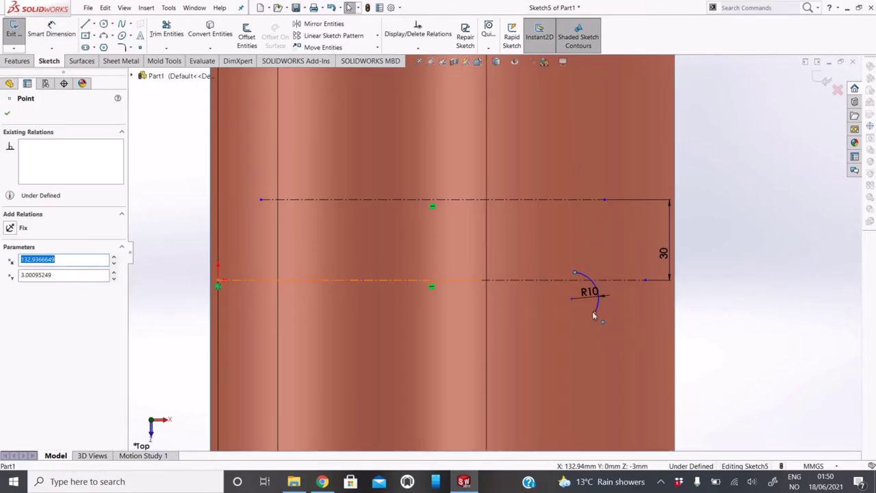
pyautogui.keyDown('ctrl'); pyautogui.click(595, 312); pyautogui.keyUp('ctrl')
pyautogui.click(27, 287)
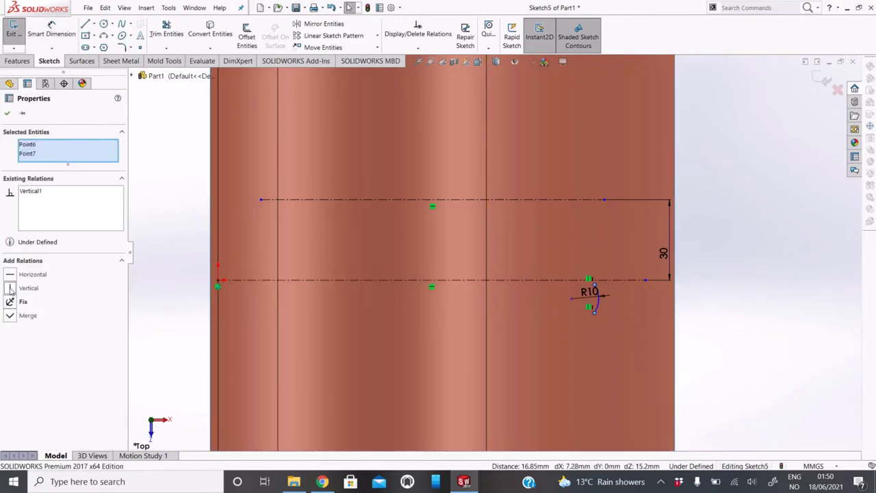
pyautogui.scroll(-3, 536, 294)
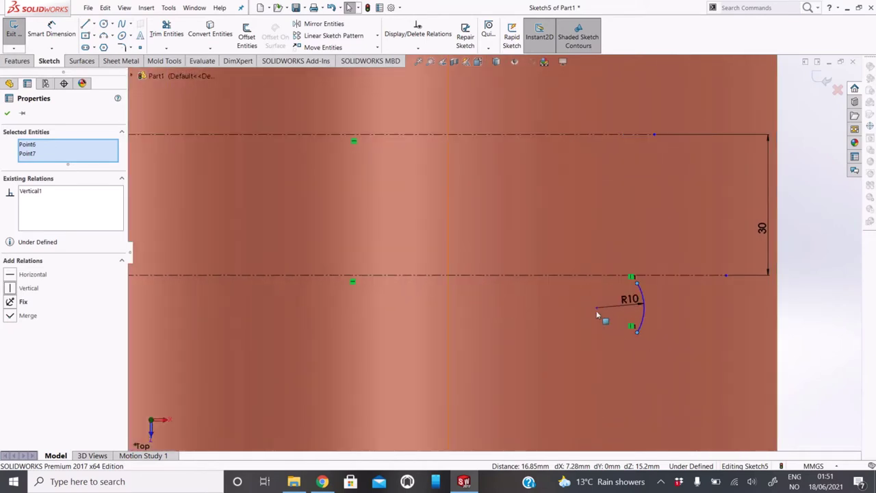
pyautogui.press('Escape')
# Make the small arc's centre point coincident with the lower centerline.
pyautogui.click(598, 308)
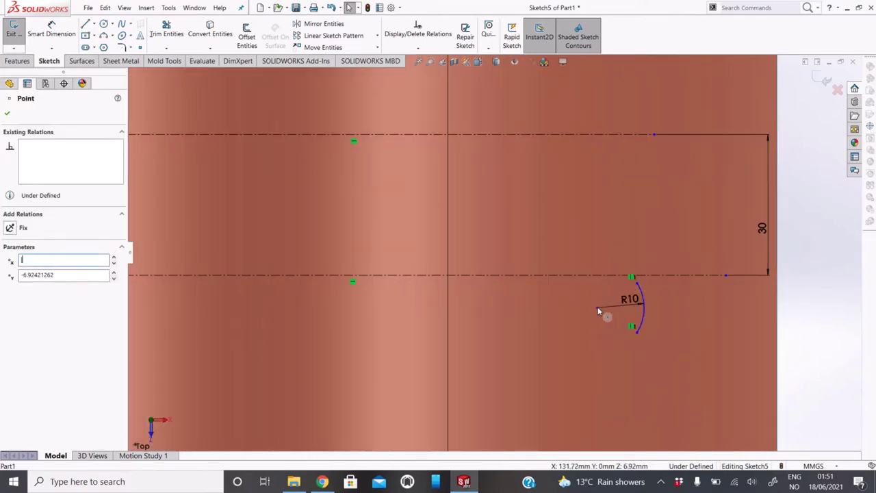
pyautogui.press('Escape')
pyautogui.click(597, 308)
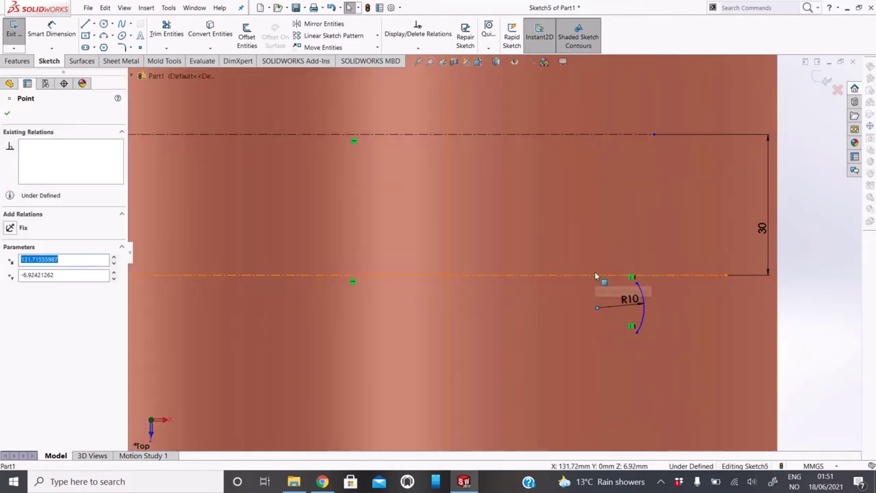
pyautogui.keyDown('ctrl'); pyautogui.click(594, 277); pyautogui.keyUp('ctrl')
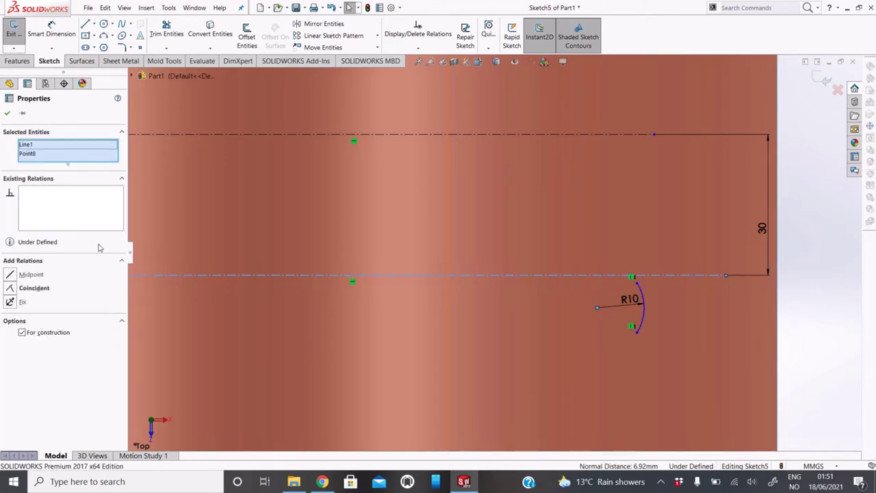
pyautogui.click(10, 290)
pyautogui.press('Escape')
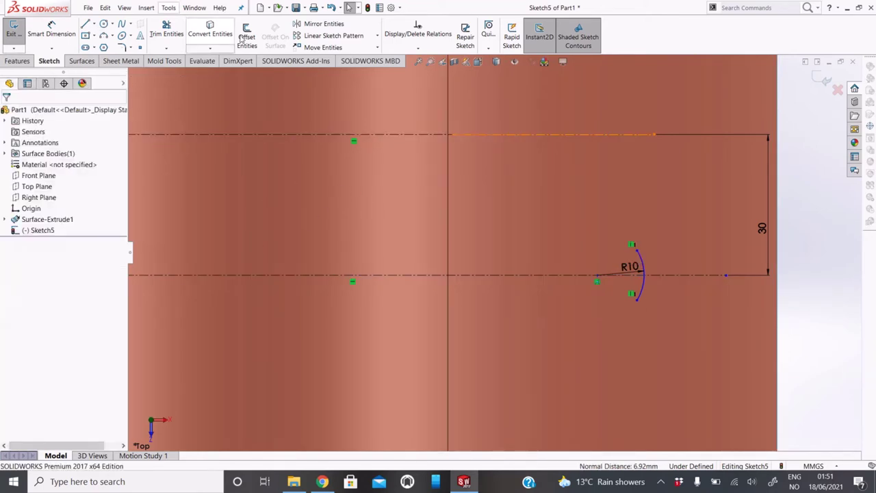
# Draw a large 3-point arc sweeping left from the R10 arc's upper endpoint.
pyautogui.click(103, 35)
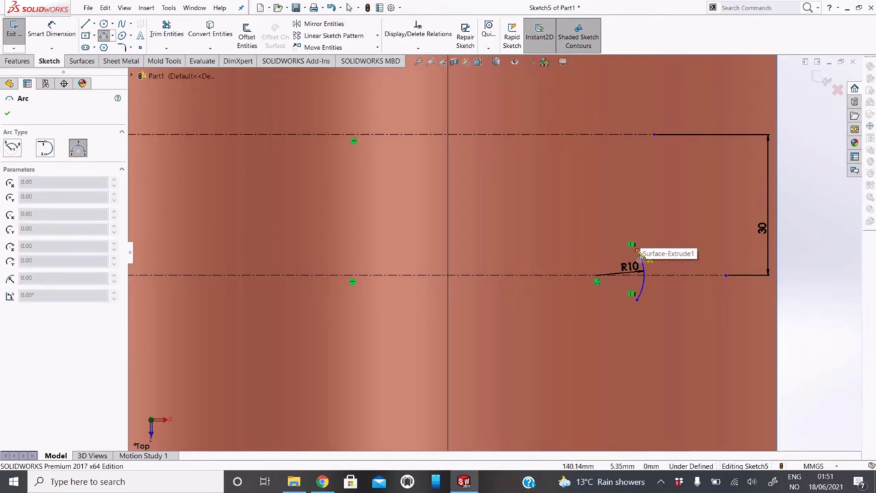
pyautogui.click(643, 274)
pyautogui.click(356, 217)
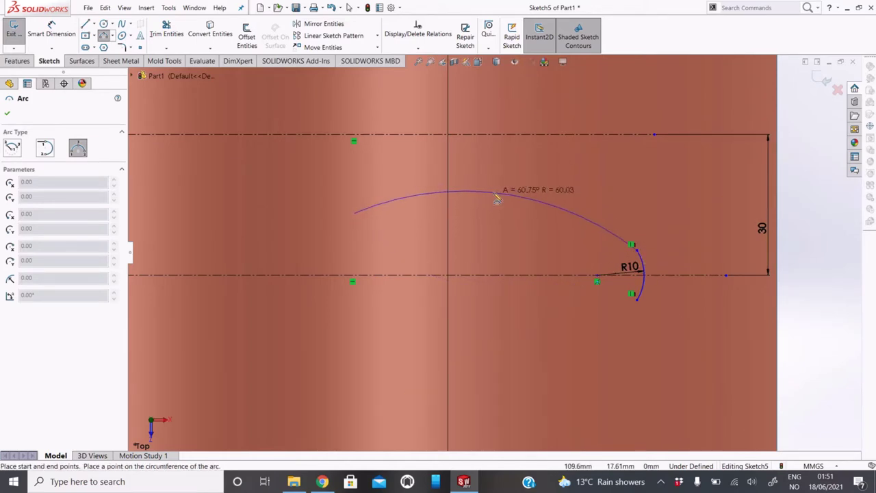
pyautogui.click(498, 193)
pyautogui.press('Escape')
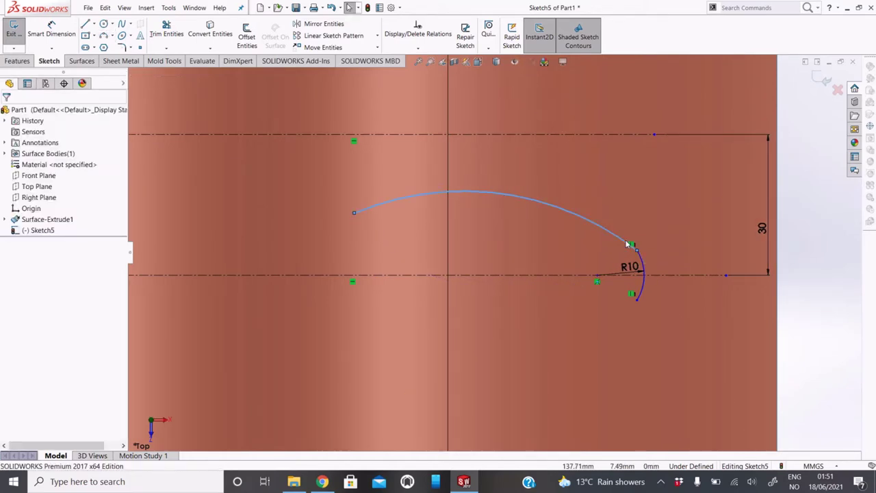
pyautogui.click(636, 252)
pyautogui.click(630, 266)
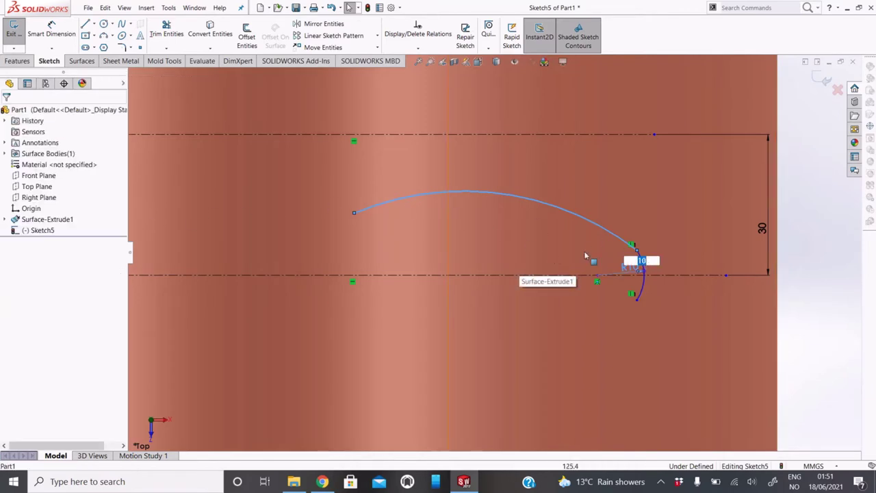
pyautogui.press('Return')
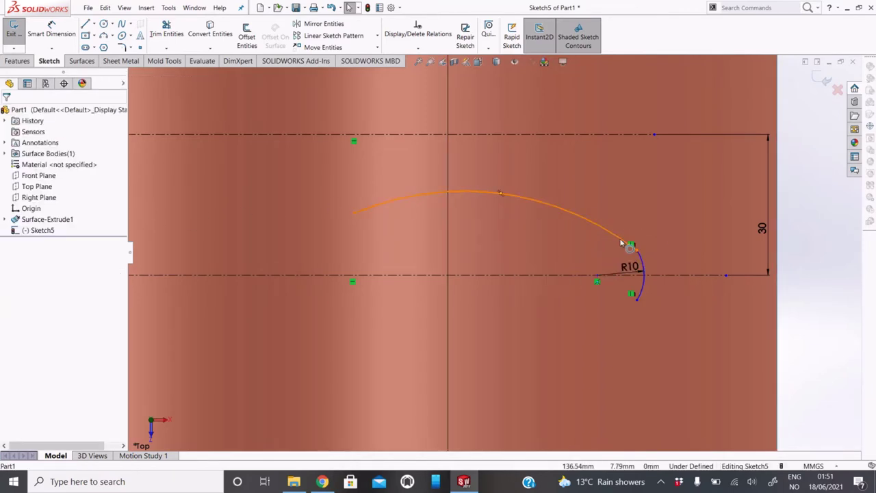
pyautogui.click(631, 246)
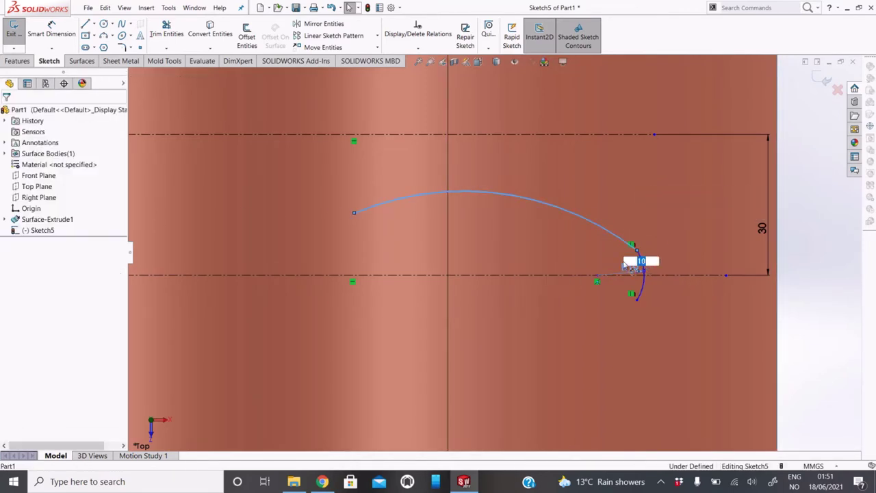
pyautogui.press('Escape')
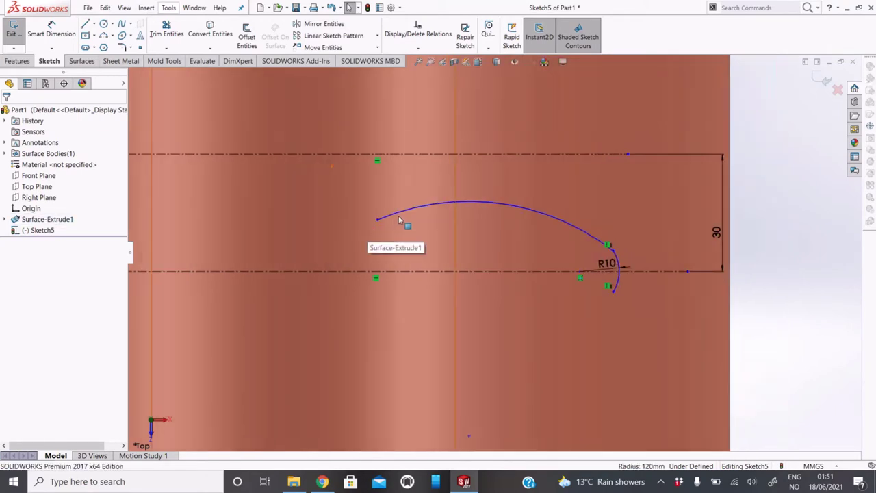
# Make the large arc tangent to the top centerline and to the R10 arc.
pyautogui.click(515, 201)
pyautogui.keyDown('ctrl'); pyautogui.click(499, 143); pyautogui.keyUp('ctrl')
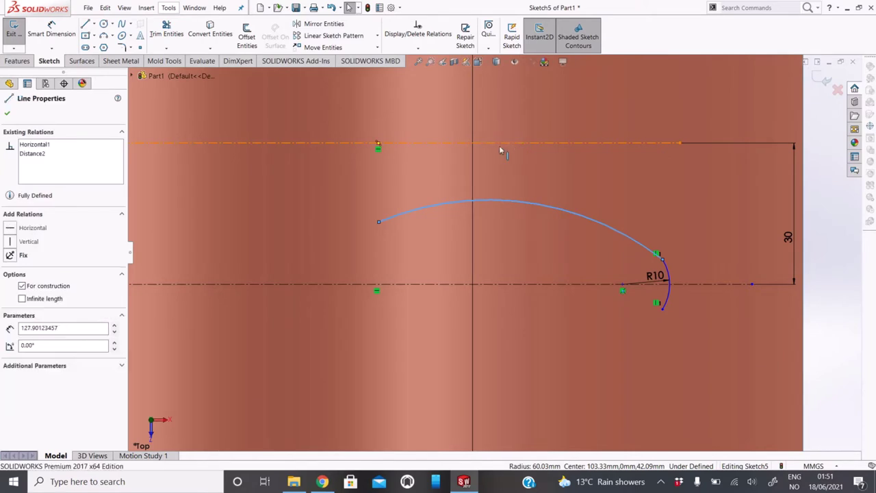
pyautogui.click(11, 274)
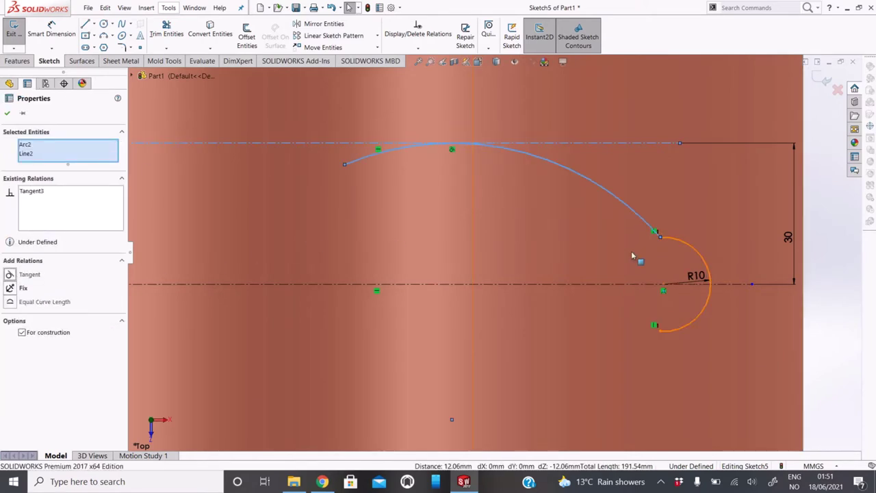
pyautogui.press('Escape')
pyautogui.click(690, 247)
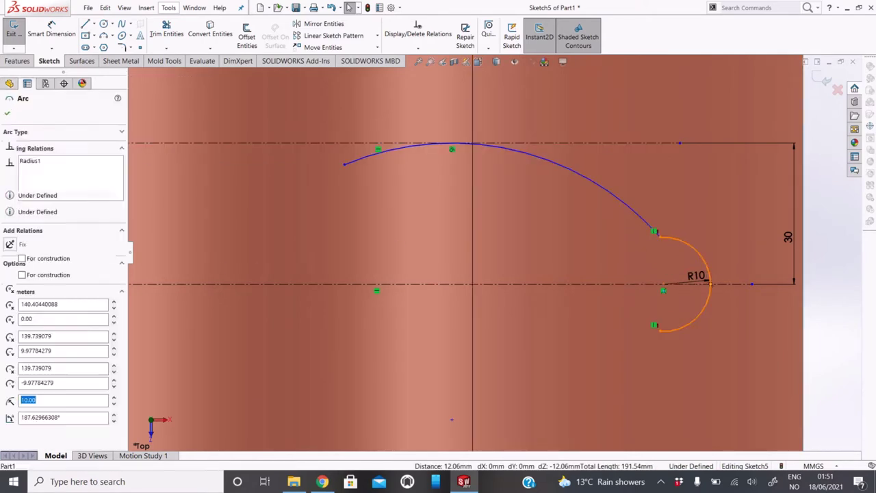
pyautogui.keyDown('ctrl'); pyautogui.click(624, 204); pyautogui.keyUp('ctrl')
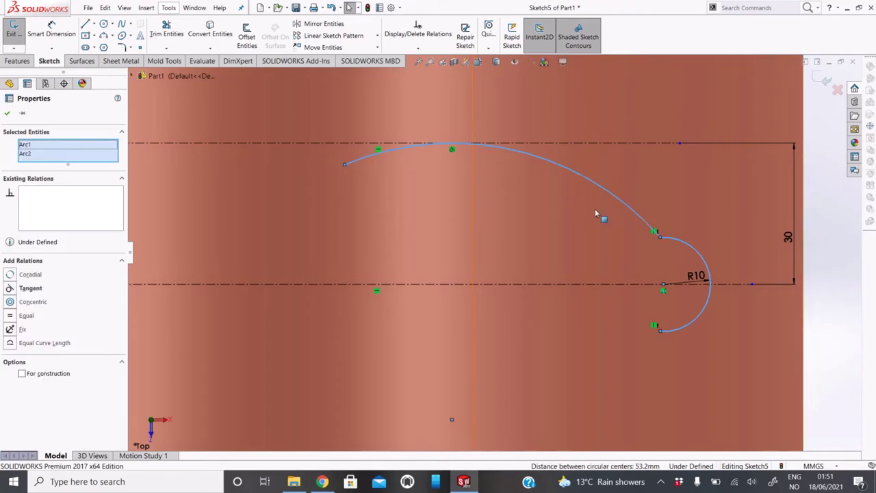
pyautogui.click(10, 288)
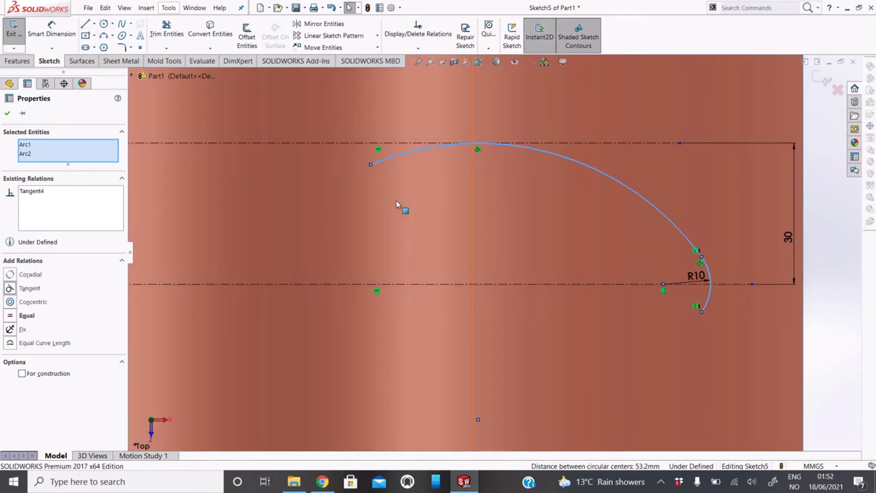
pyautogui.press('f')
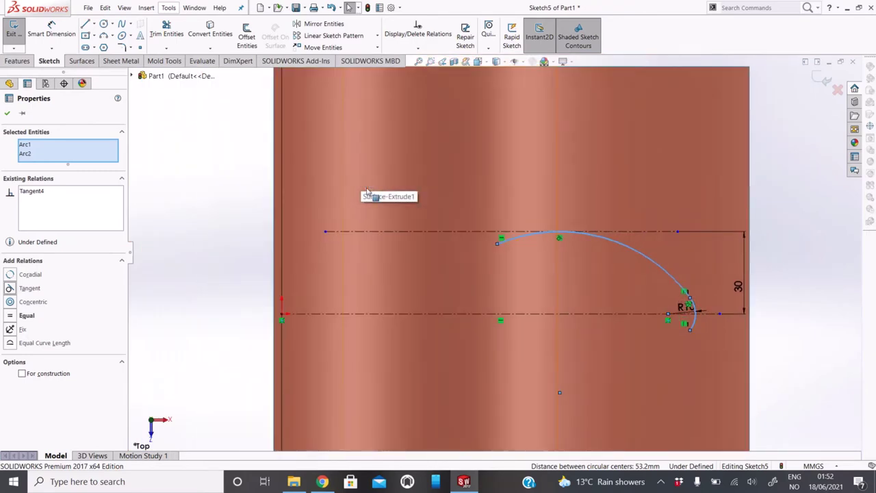
# Draw a dipping tangent arc leftward from the large arc's left end.
pyautogui.click(104, 36)
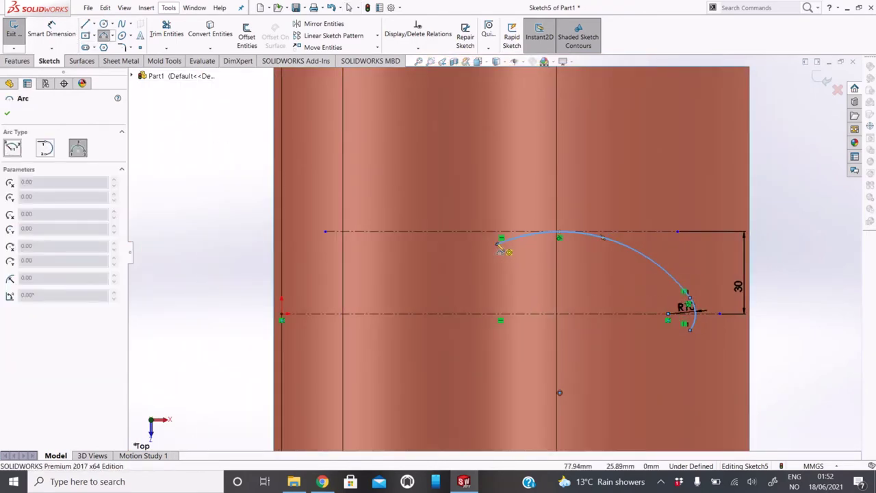
pyautogui.click(500, 240)
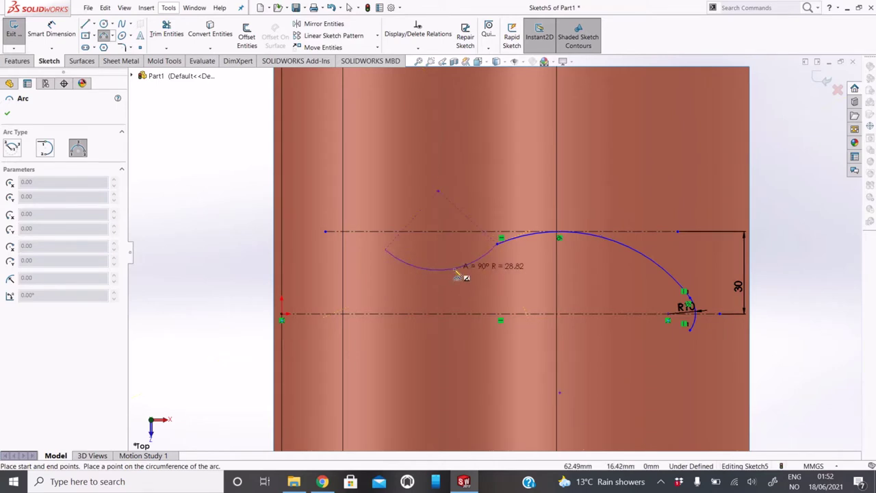
pyautogui.click(385, 249)
pyautogui.press('Escape')
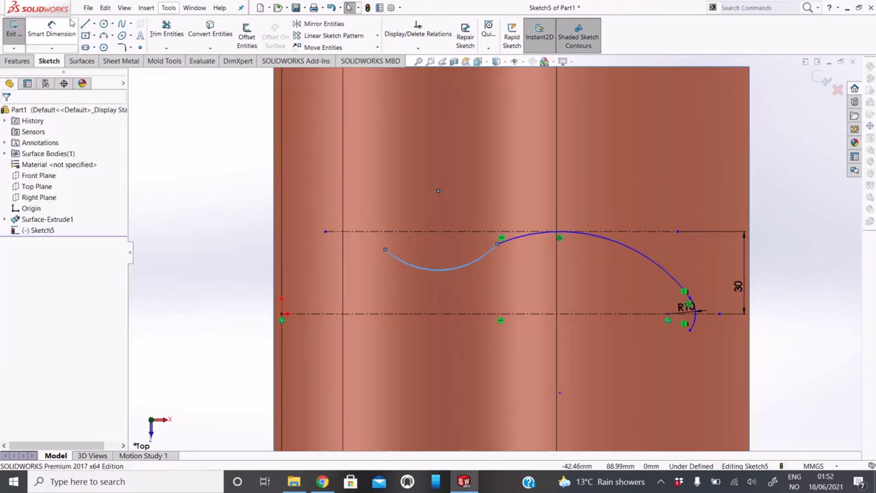
# Draw a spline from the dipping arc's end down to the origin.
pyautogui.click(93, 25)
pyautogui.click(130, 24)
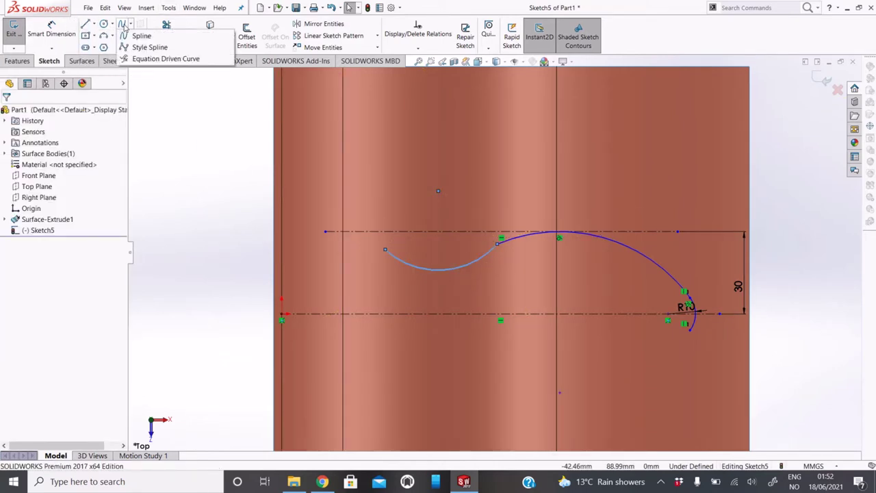
pyautogui.click(137, 34)
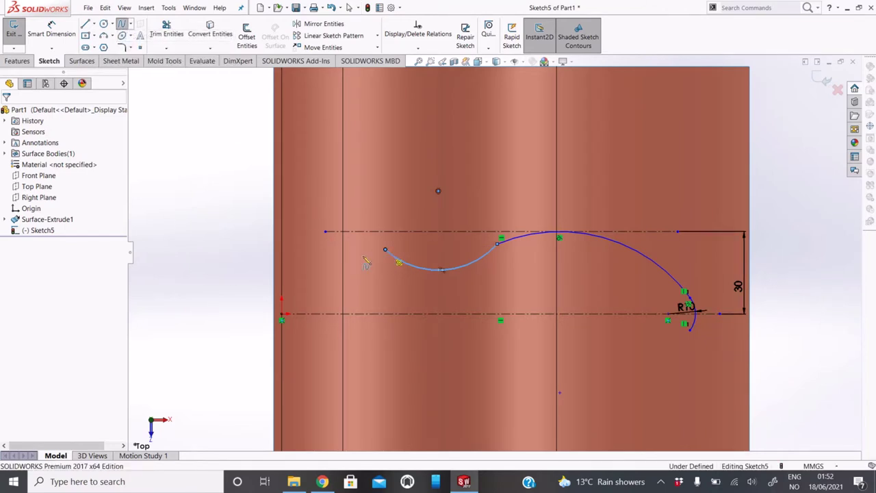
pyautogui.click(385, 249)
pyautogui.click(282, 315)
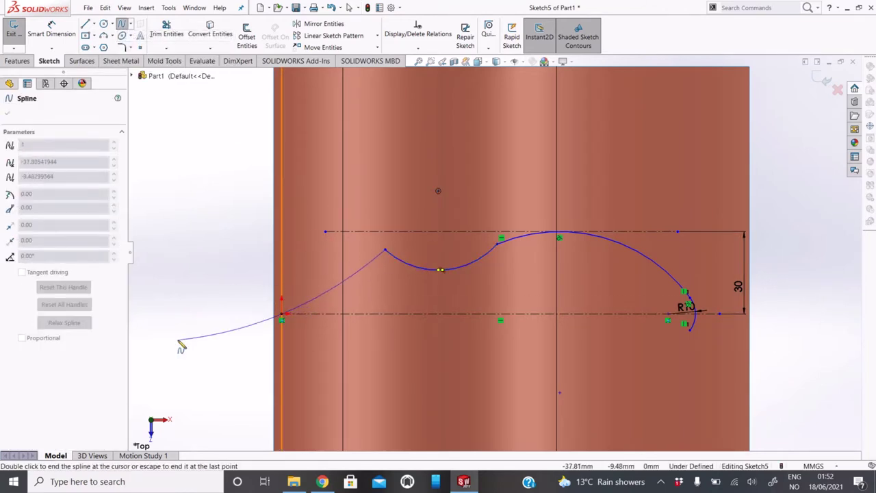
pyautogui.rightClick(180, 313)
pyautogui.click(206, 350)
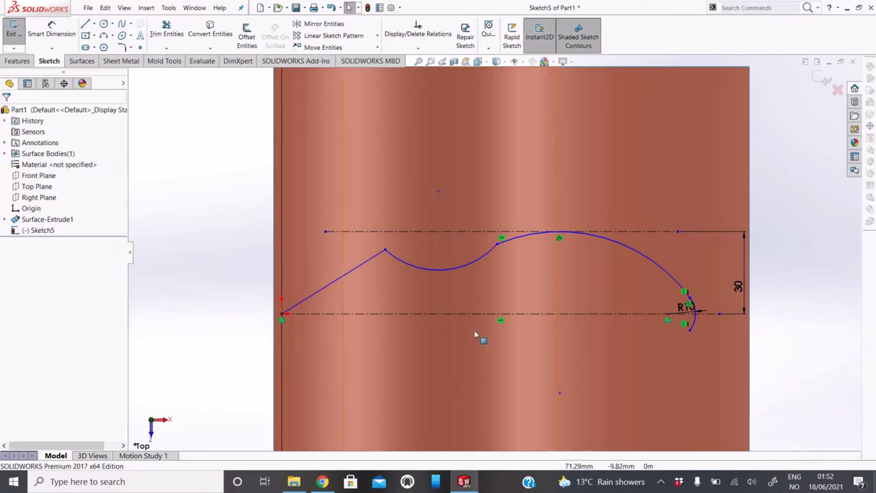
# Add Tangent relations between the large and dipping arcs, and between the dipping arc and spline.
pyautogui.click(582, 236)
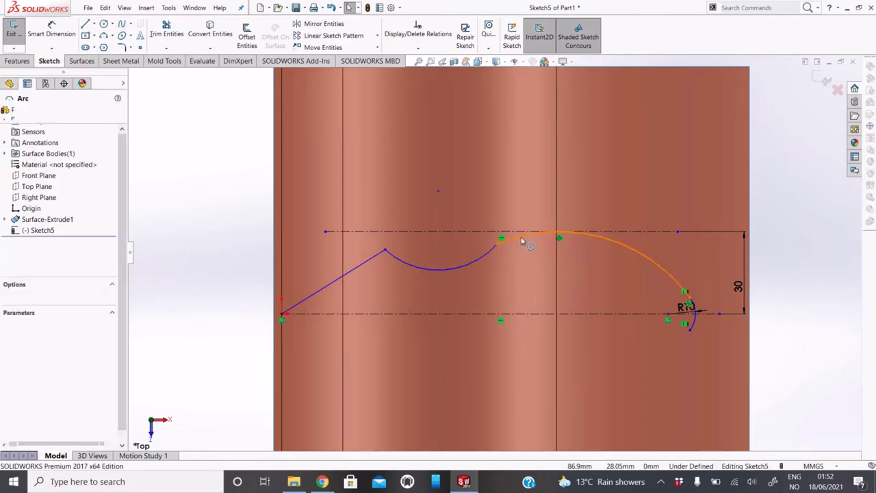
pyautogui.keyDown('ctrl'); pyautogui.click(487, 254); pyautogui.keyUp('ctrl')
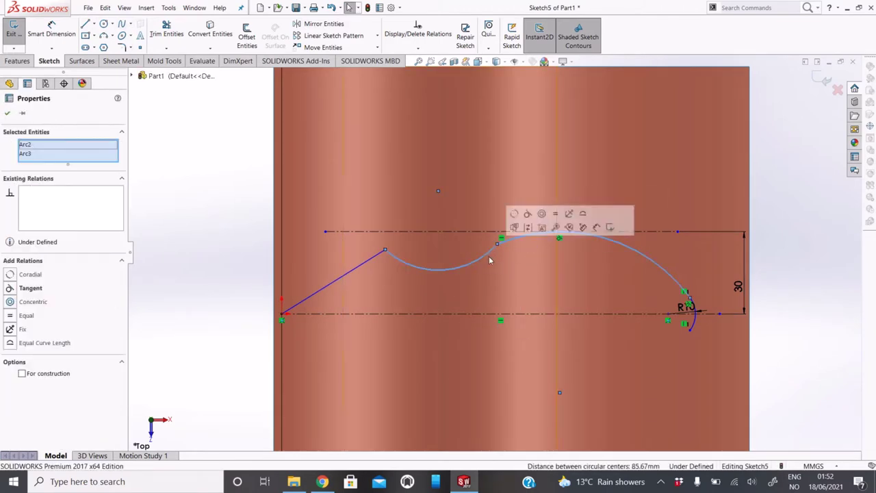
pyautogui.click(9, 288)
pyautogui.click(370, 260)
pyautogui.click(401, 260)
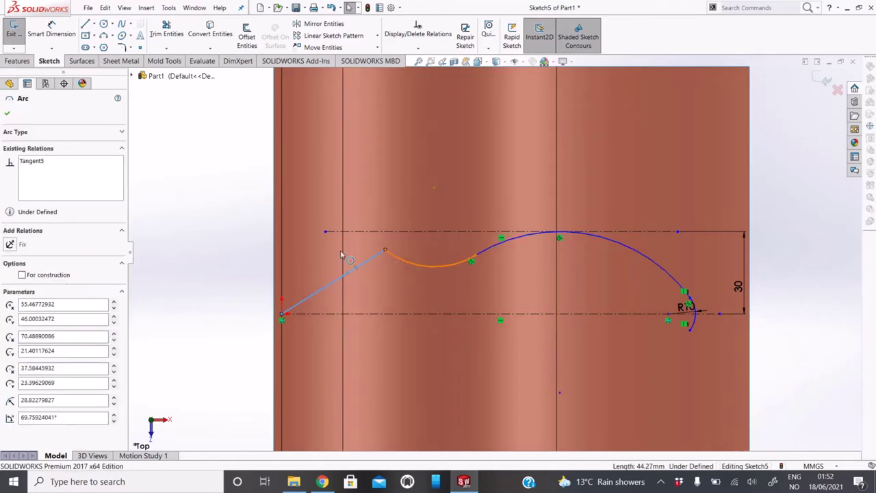
pyautogui.keyDown('ctrl'); pyautogui.click(342, 254); pyautogui.keyUp('ctrl')
pyautogui.click(9, 275)
pyautogui.click(351, 221)
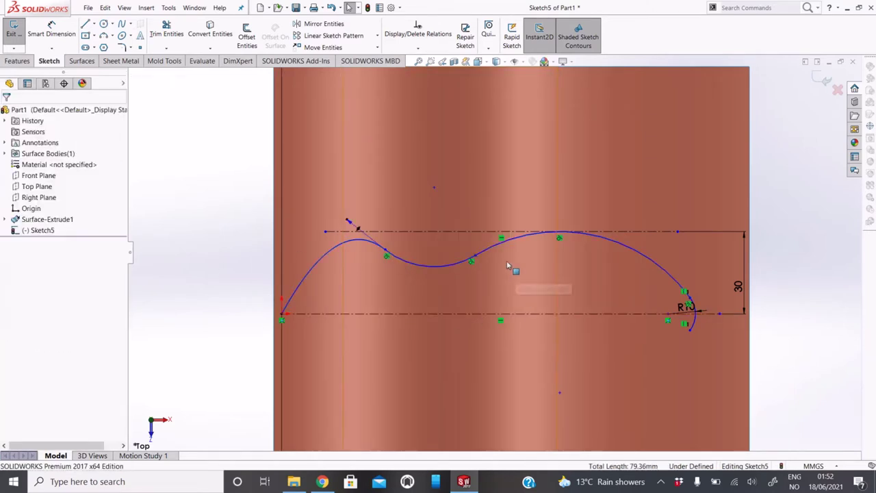
# Dimension the dipping arc's depth from the lower centerline as 17.5 mm.
pyautogui.click(49, 35)
pyautogui.click(431, 269)
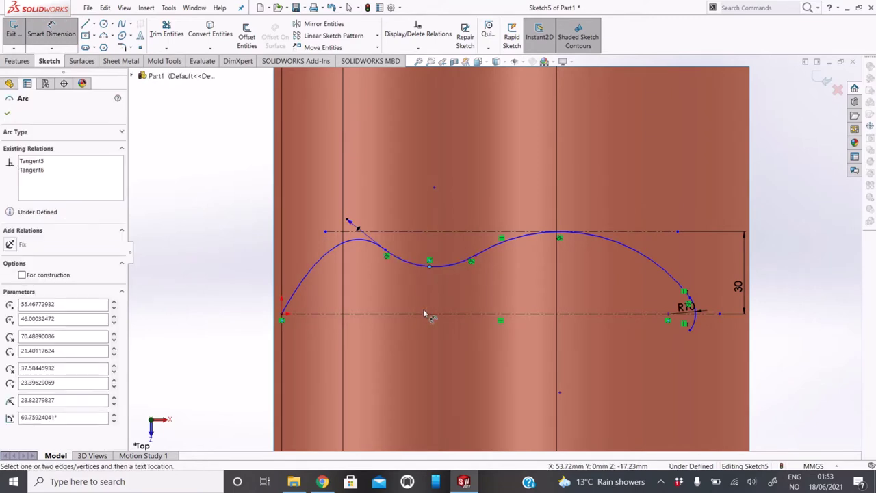
pyautogui.click(433, 315)
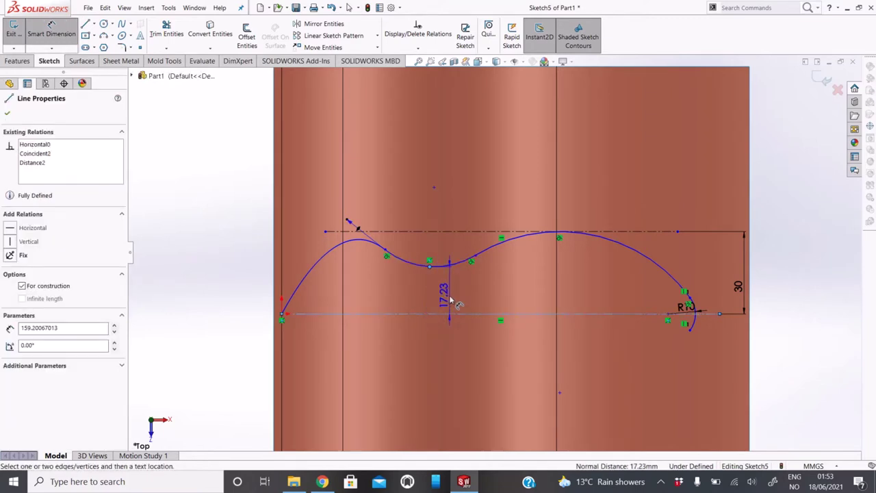
pyautogui.click(449, 294)
pyautogui.write('1')
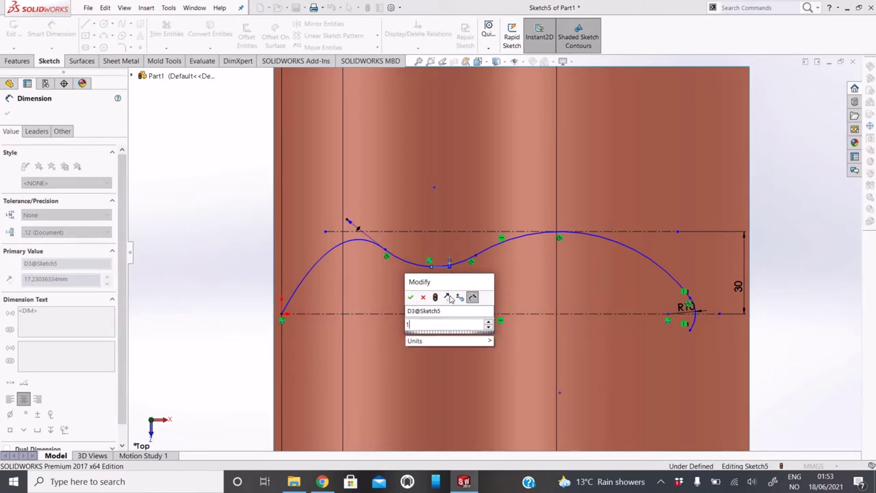
pyautogui.write('7.5')
pyautogui.press('Return')
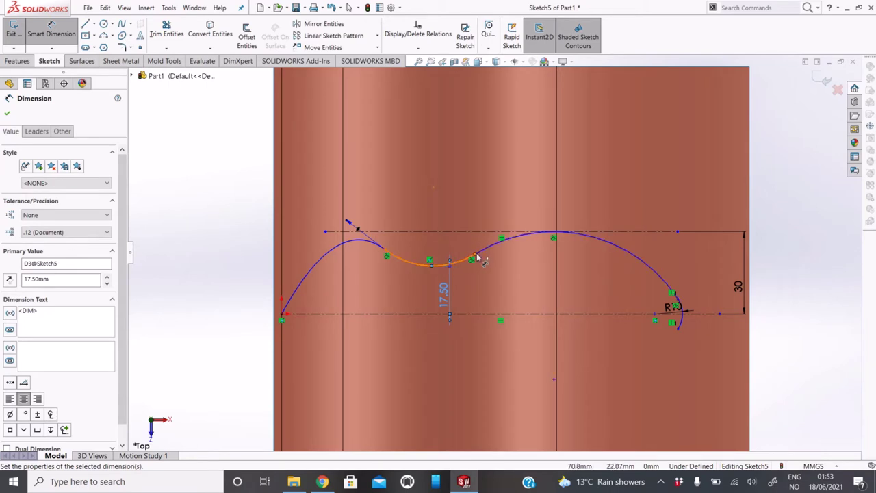
# Set horizontal distances from the left endpoint: 80 to the arc junction, 35 to the spline's upper point.
pyautogui.click(474, 258)
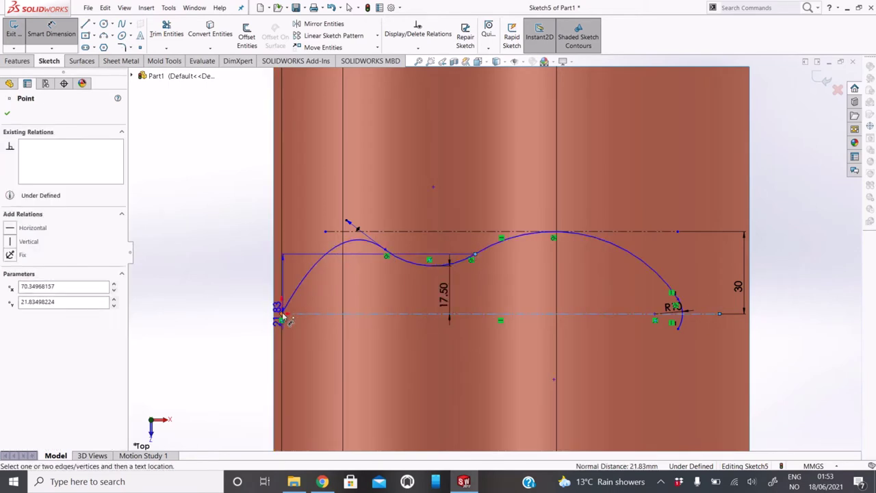
pyautogui.click(284, 315)
pyautogui.click(390, 163)
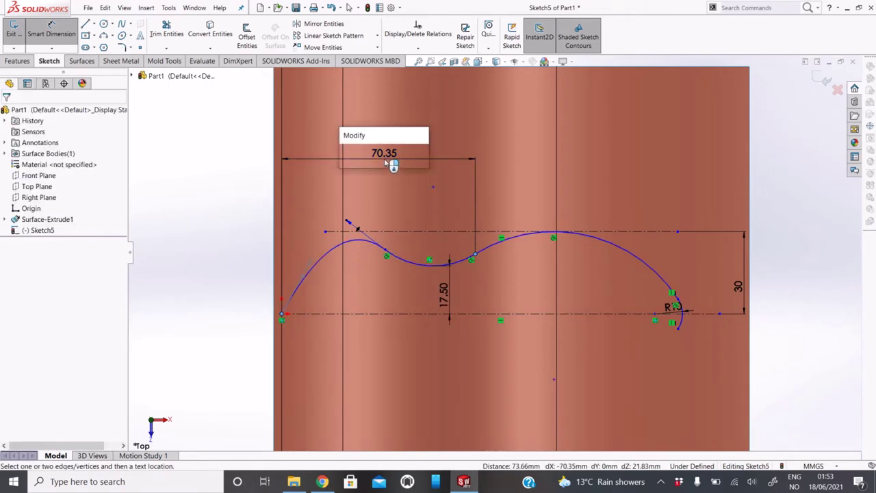
pyautogui.write('80')
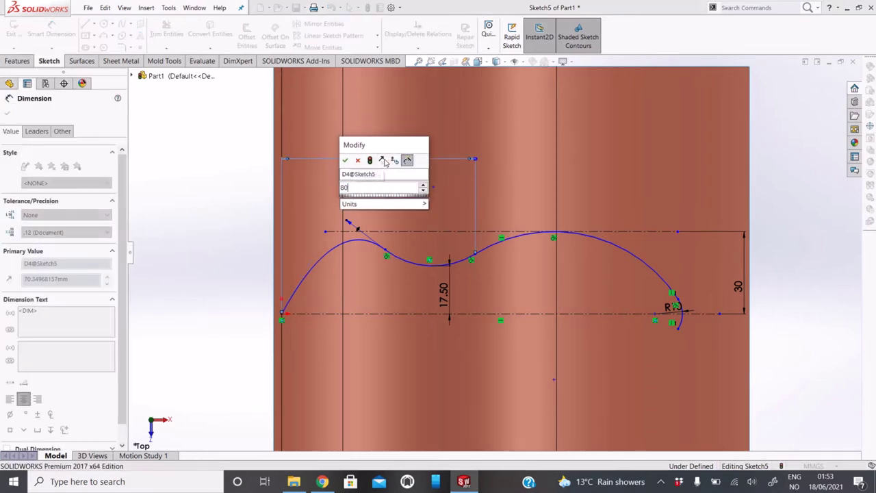
pyautogui.press('Return')
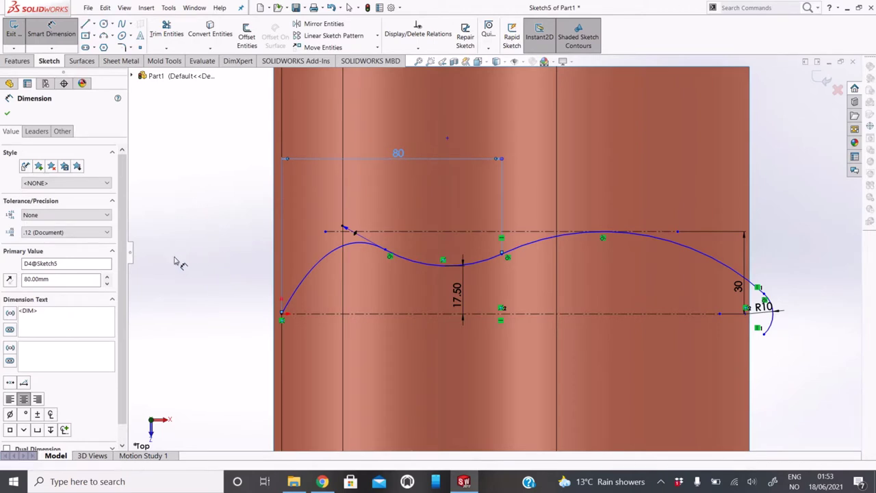
pyautogui.click(387, 252)
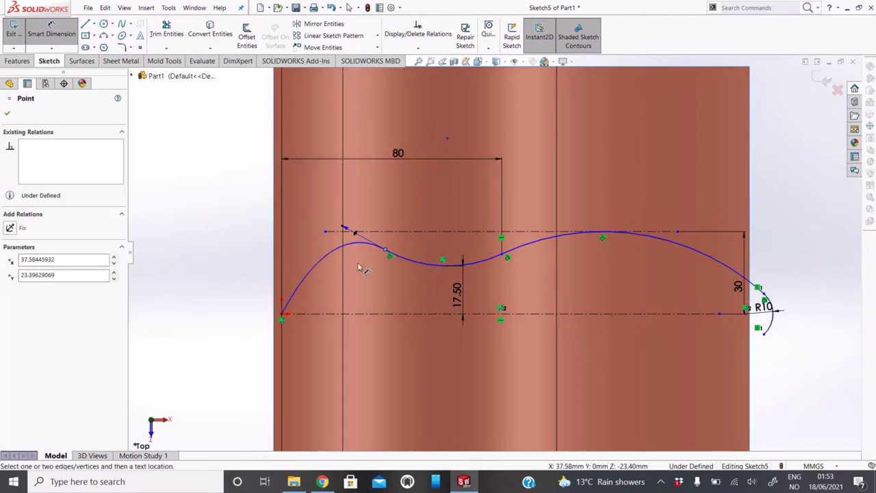
pyautogui.click(282, 317)
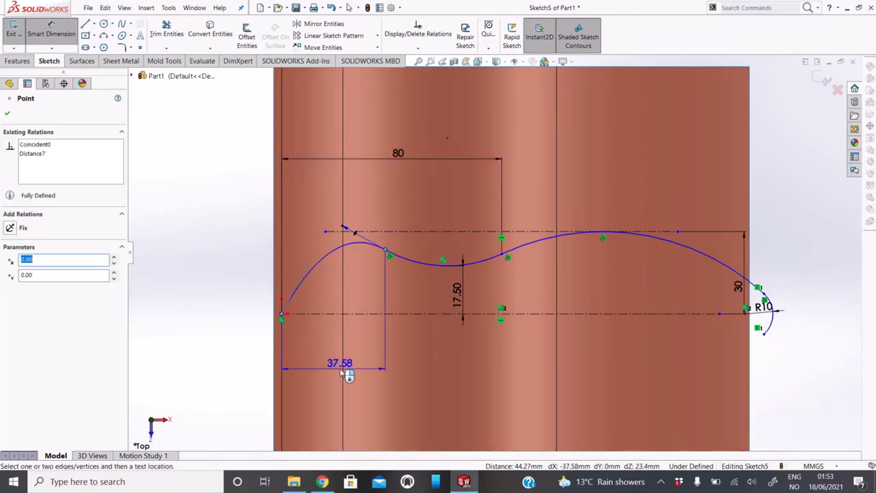
pyautogui.click(343, 370)
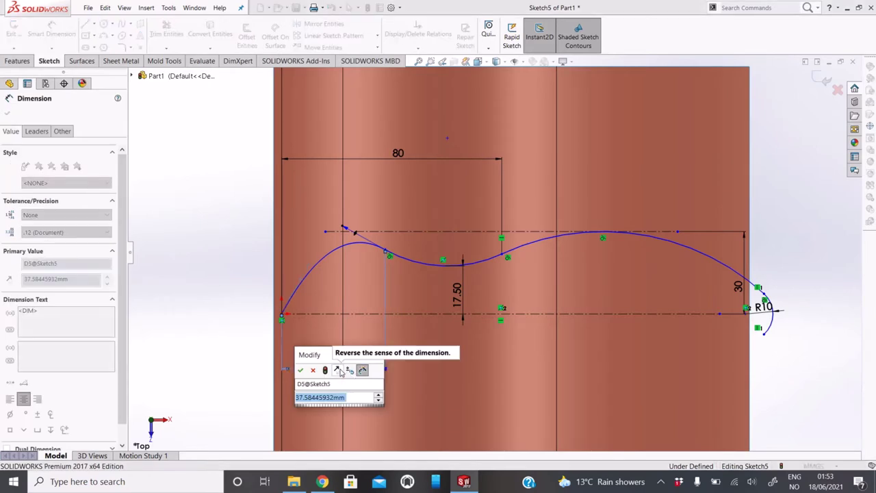
pyautogui.write('35')
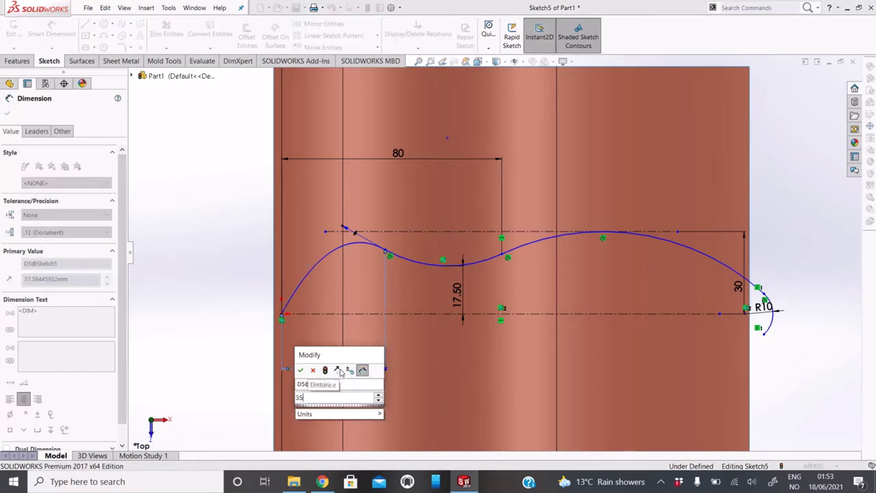
pyautogui.press('Return')
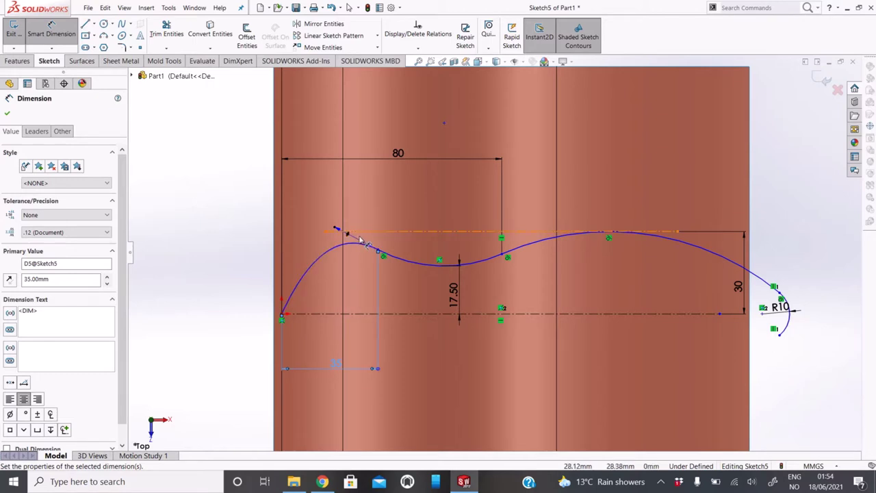
# Dimension the spline's angle to 30°, then select the spline and its endpoint at the origin.
pyautogui.click(352, 239)
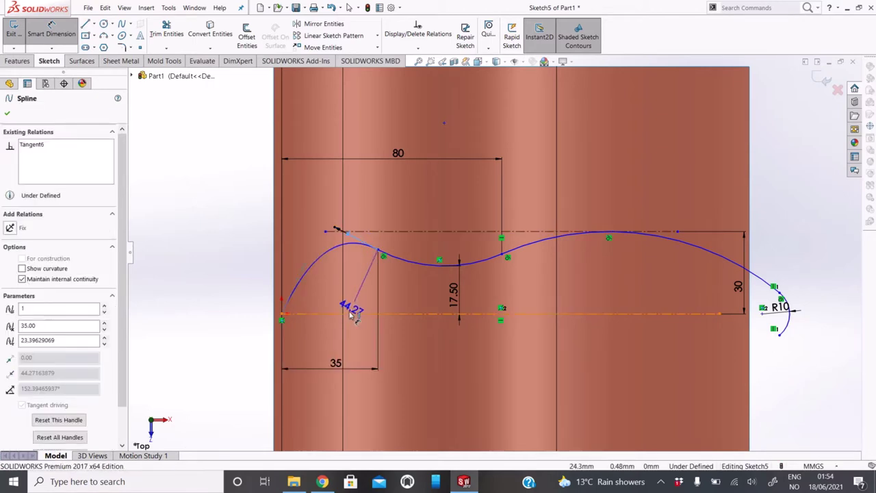
pyautogui.click(352, 312)
pyautogui.click(355, 279)
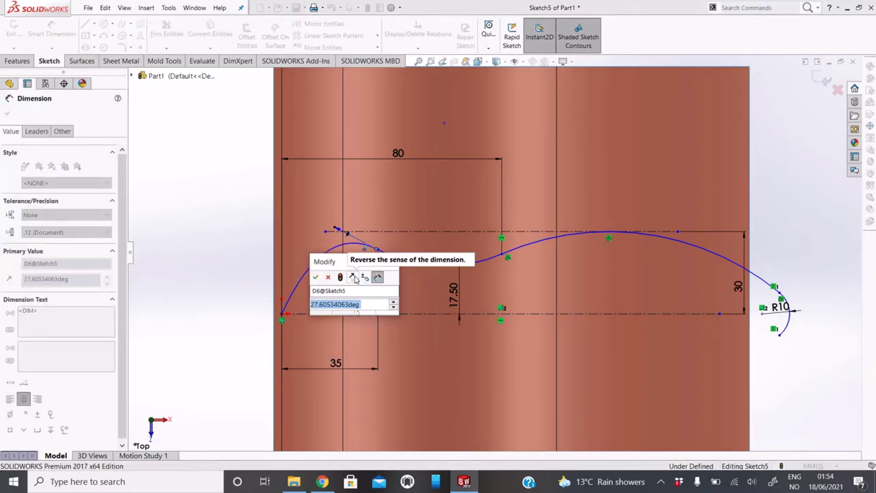
pyautogui.write('30')
pyautogui.press('Return')
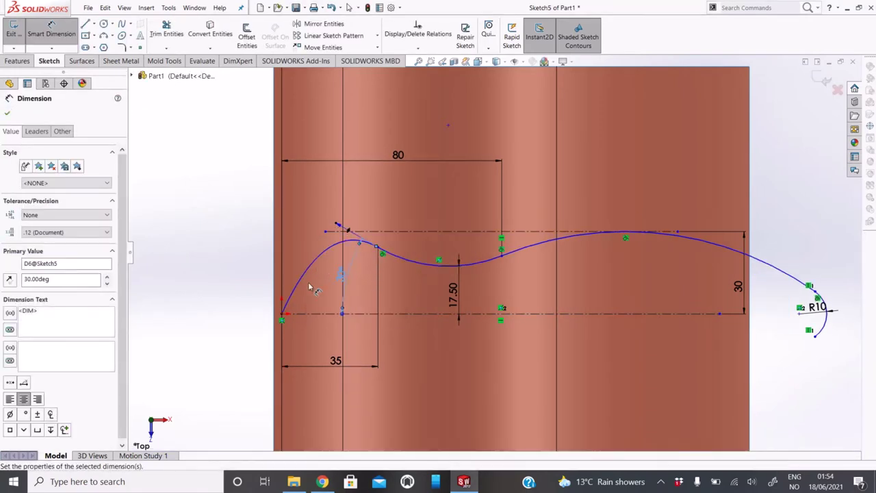
pyautogui.press('Escape')
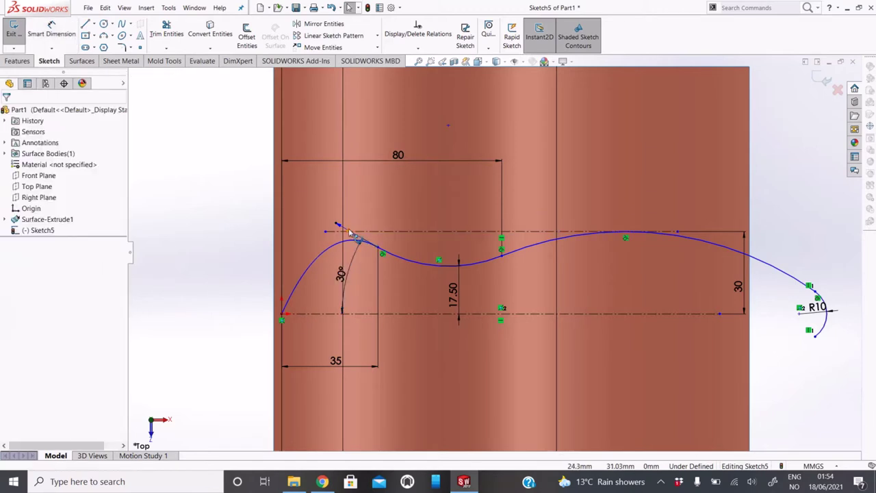
pyautogui.click(342, 228)
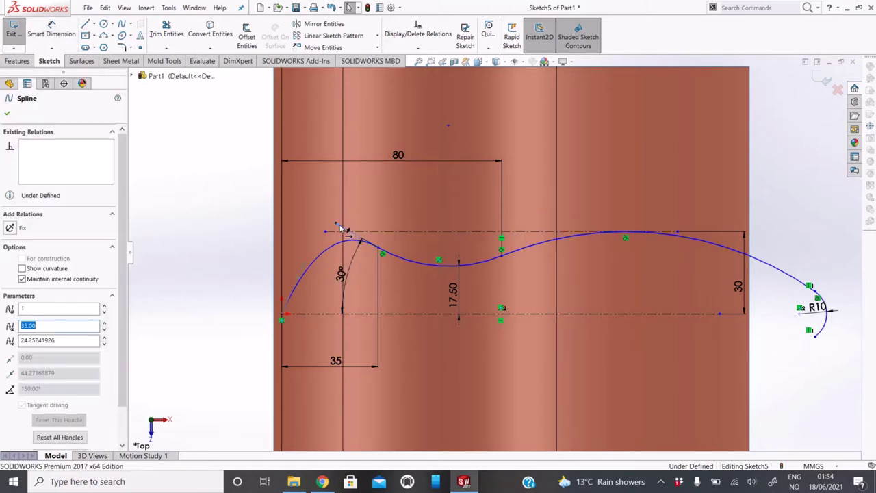
pyautogui.press('Escape')
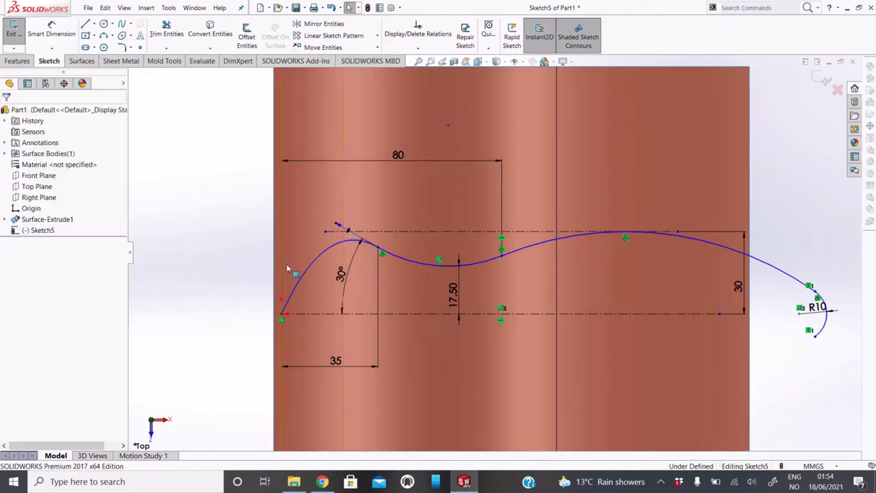
pyautogui.click(290, 292)
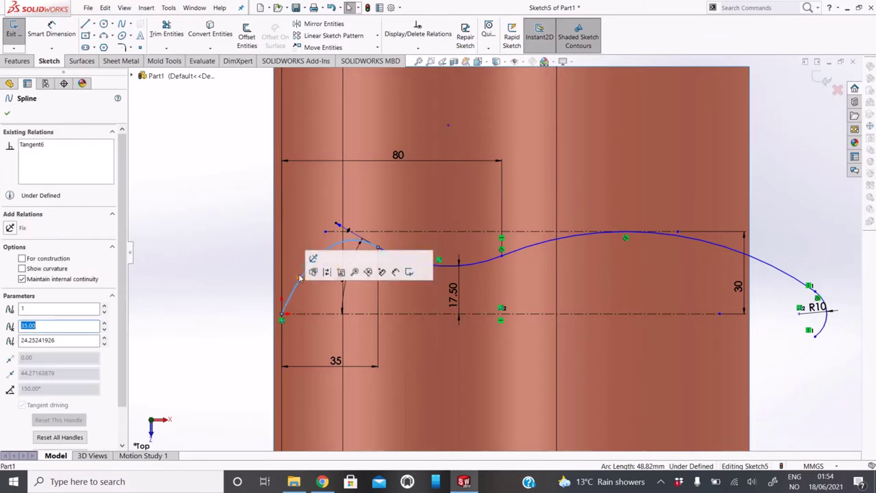
pyautogui.click(282, 317)
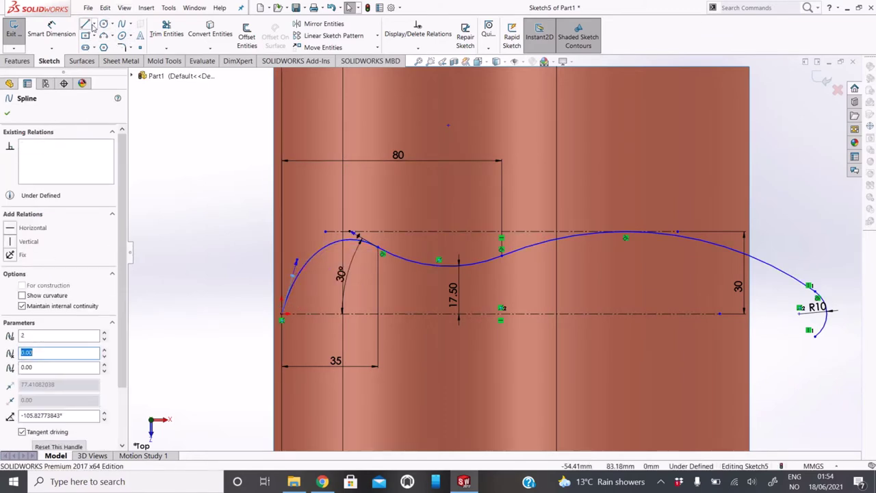
# Draw a vertical centerline up from the origin and make the spline tangent to it.
pyautogui.click(93, 26)
pyautogui.click(111, 40)
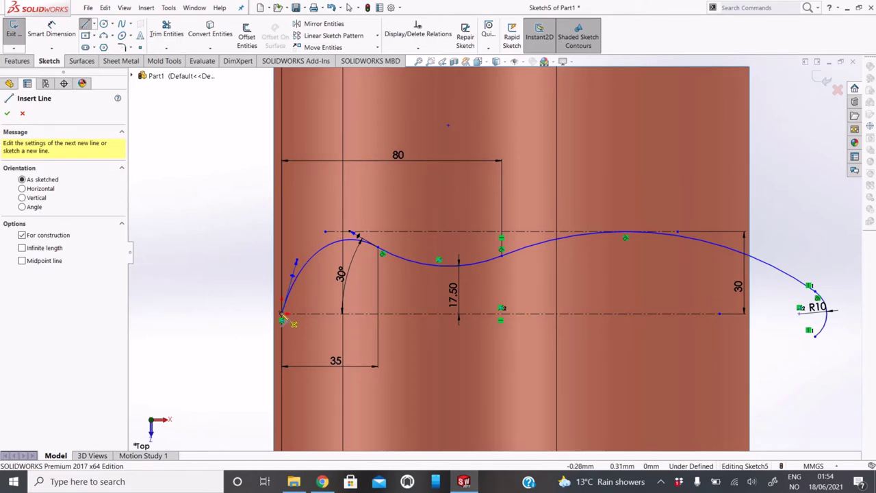
pyautogui.moveTo(282, 316); pyautogui.dragTo(282, 193)
pyautogui.press('Escape')
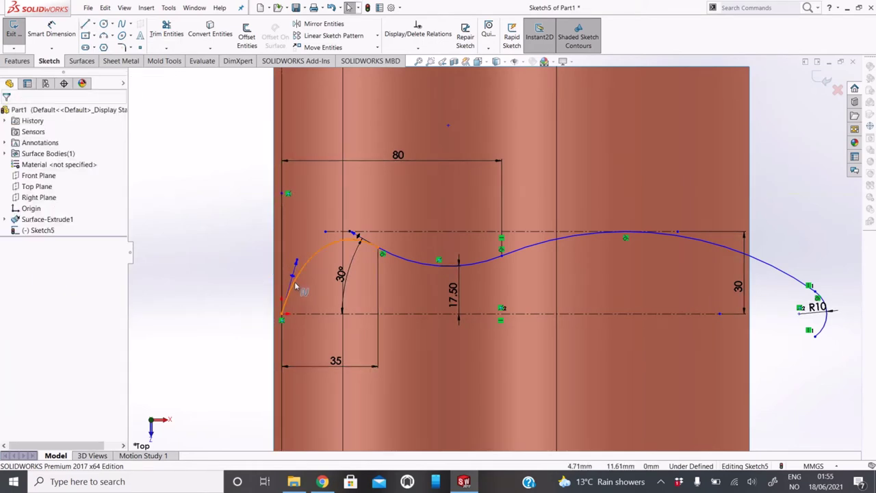
pyautogui.click(293, 282)
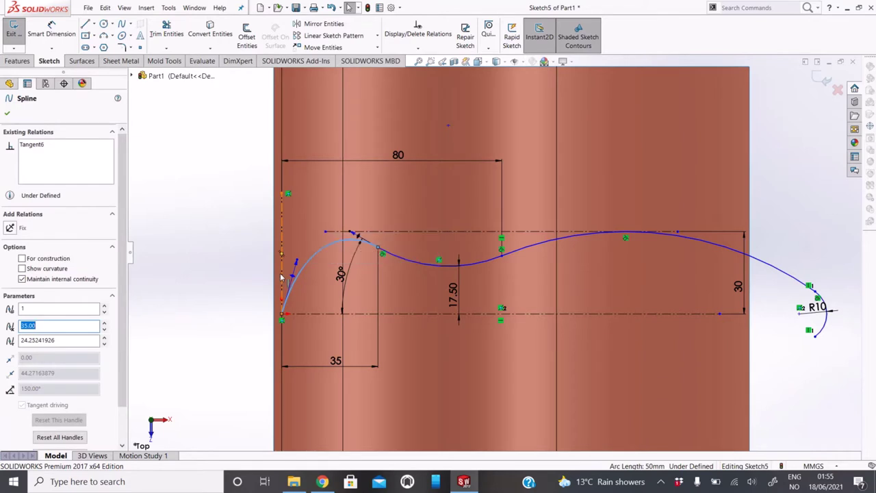
pyautogui.keyDown('ctrl'); pyautogui.click(280, 277); pyautogui.keyUp('ctrl')
pyautogui.click(10, 289)
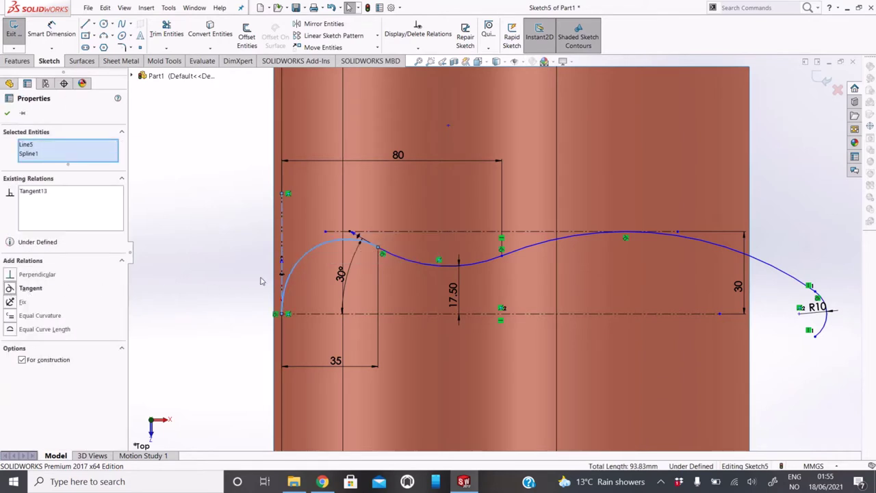
pyautogui.click(260, 281)
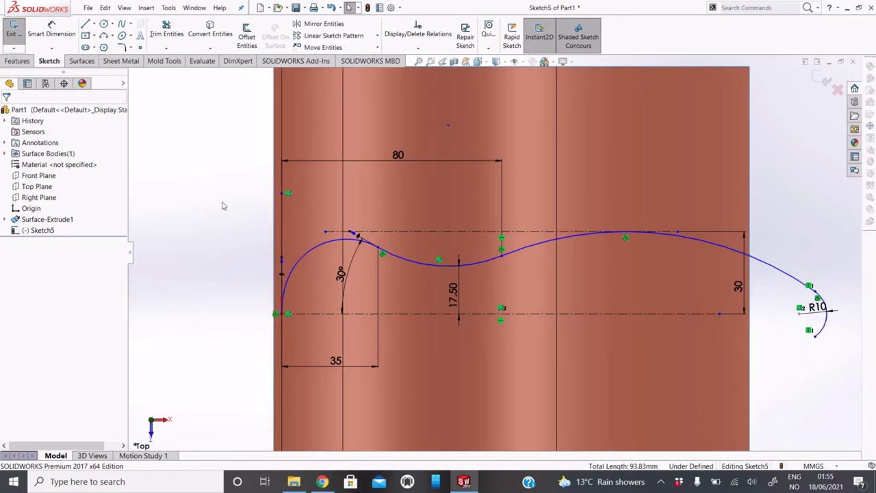
# Dimension the spline's tangent handle length to 65 and its end dimension to 45.
pyautogui.click(55, 29)
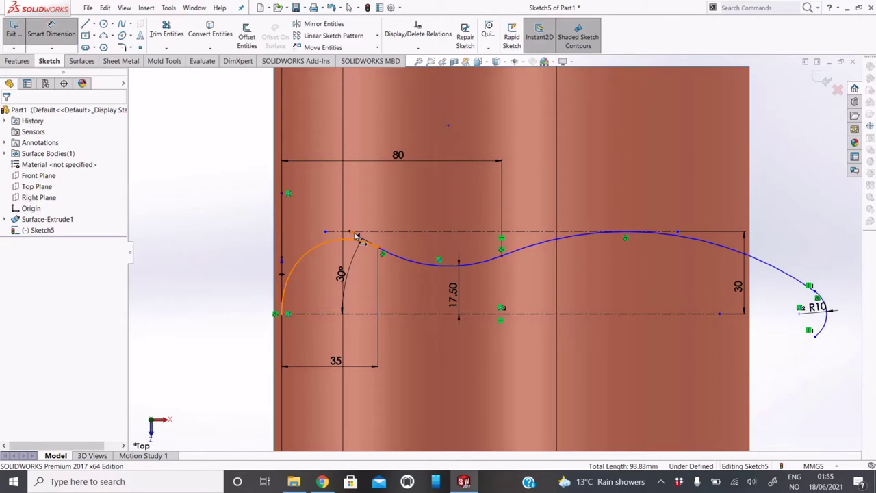
pyautogui.click(356, 235)
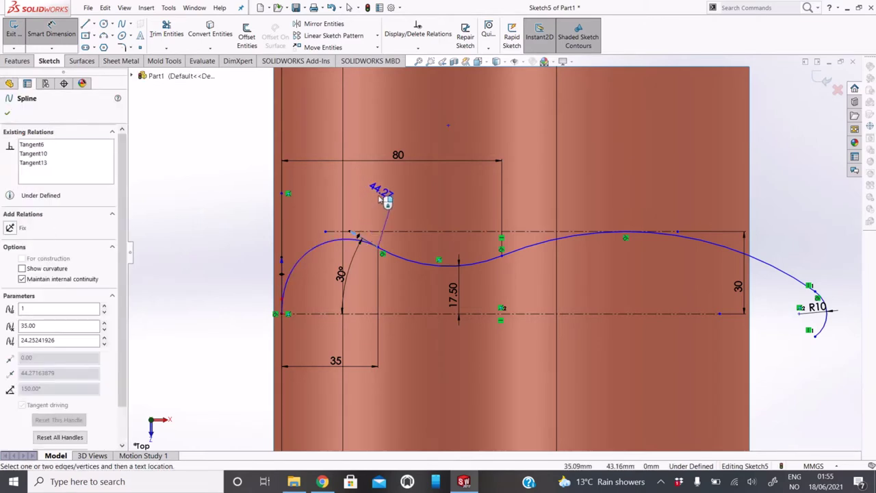
pyautogui.click(366, 203)
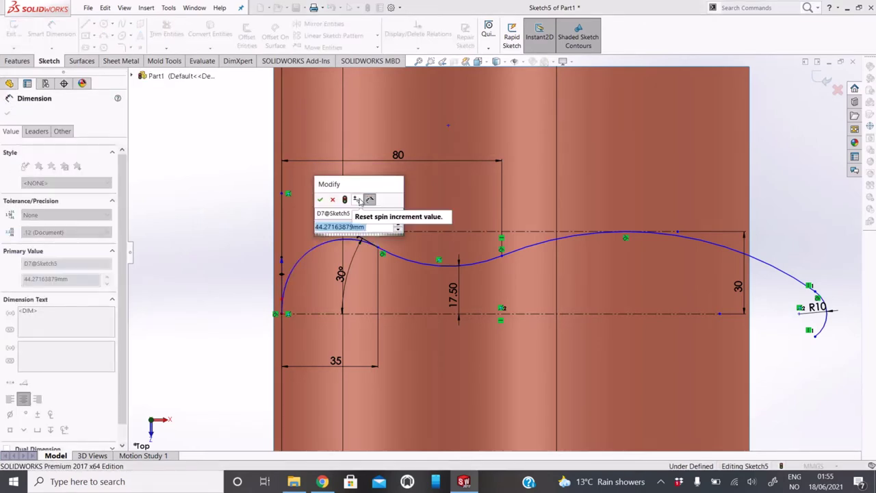
pyautogui.write('65')
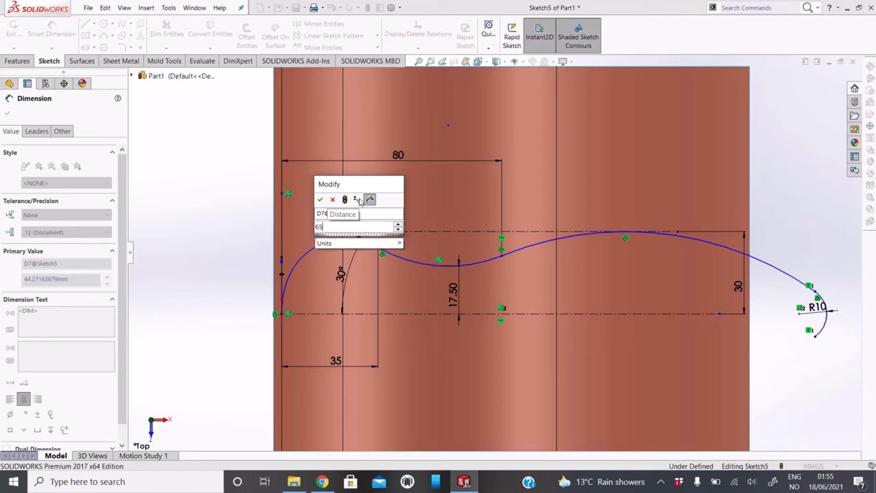
pyautogui.press('Return')
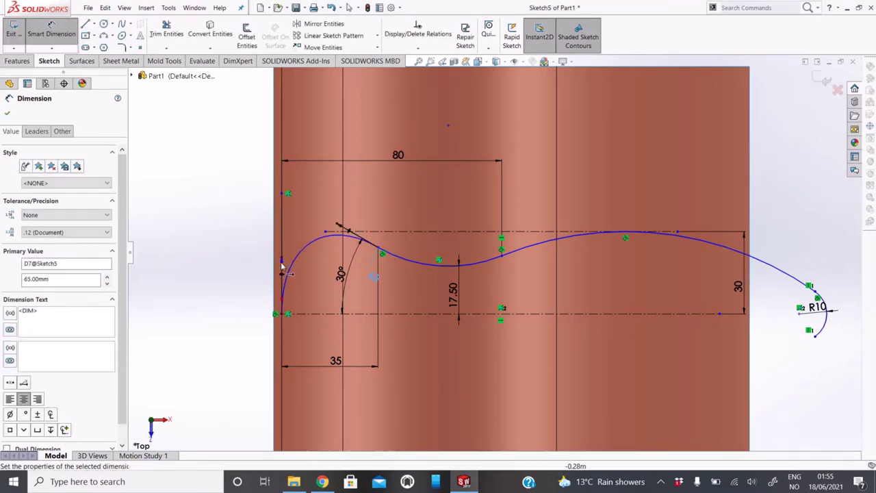
pyautogui.click(284, 267)
pyautogui.click(240, 269)
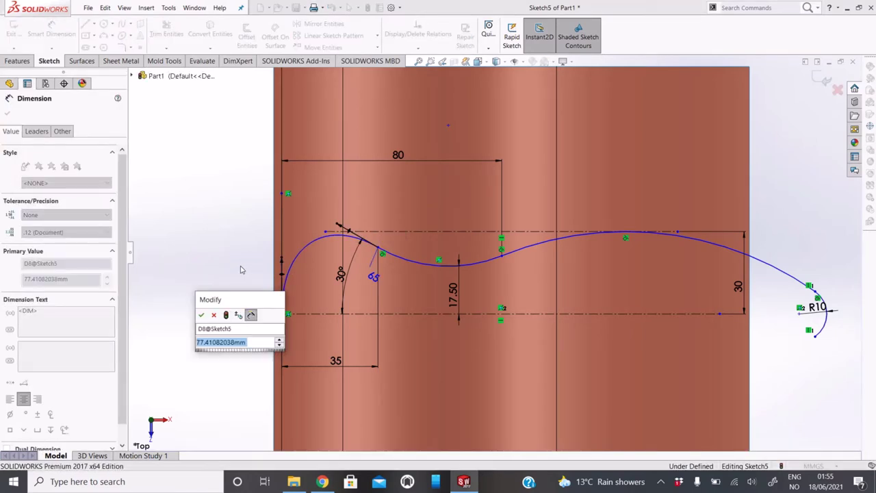
pyautogui.write('45')
pyautogui.press('Return')
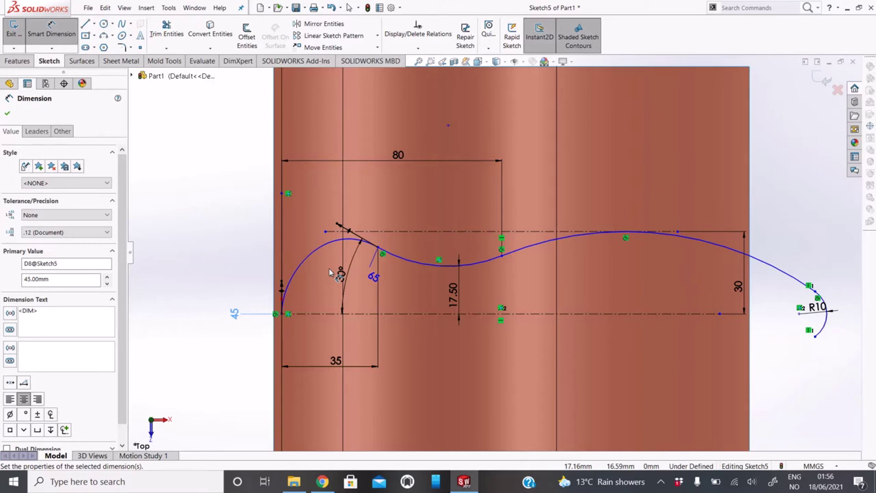
pyautogui.scroll(3, 330, 271)
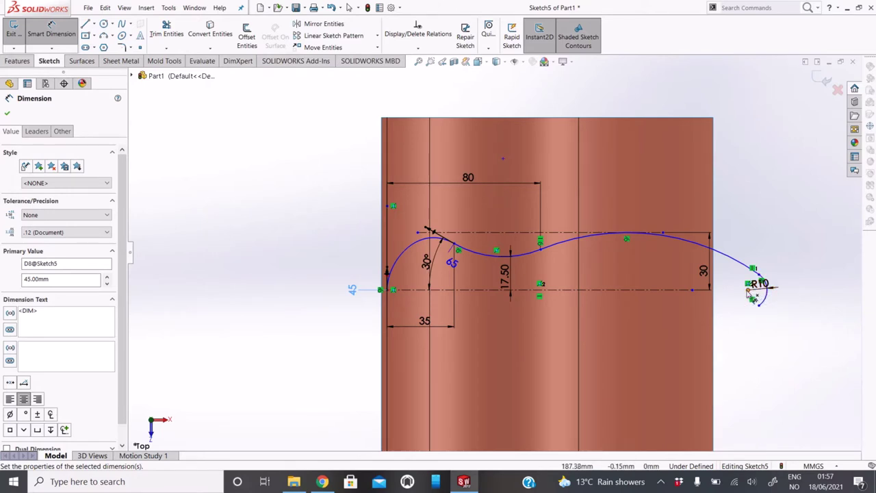
# Add a 185 mm horizontal dimension from the heel origin to the R10 arc's tip.
pyautogui.click(751, 293)
pyautogui.click(392, 296)
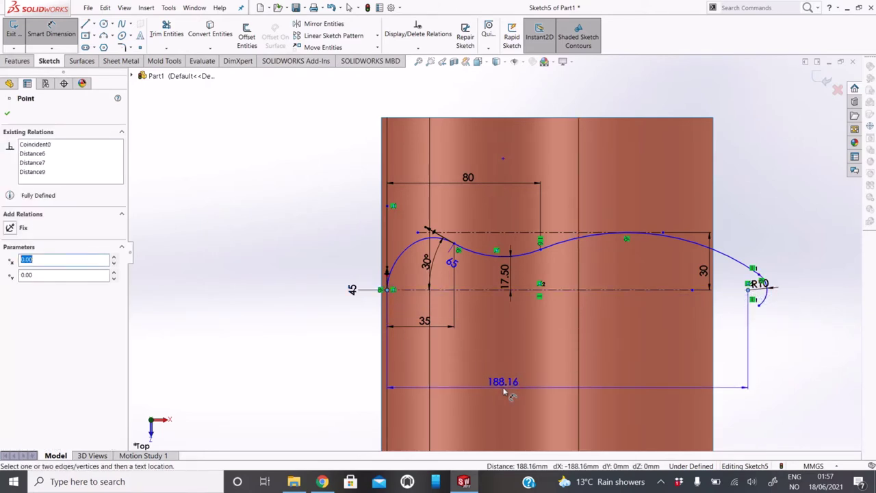
pyautogui.click(507, 395)
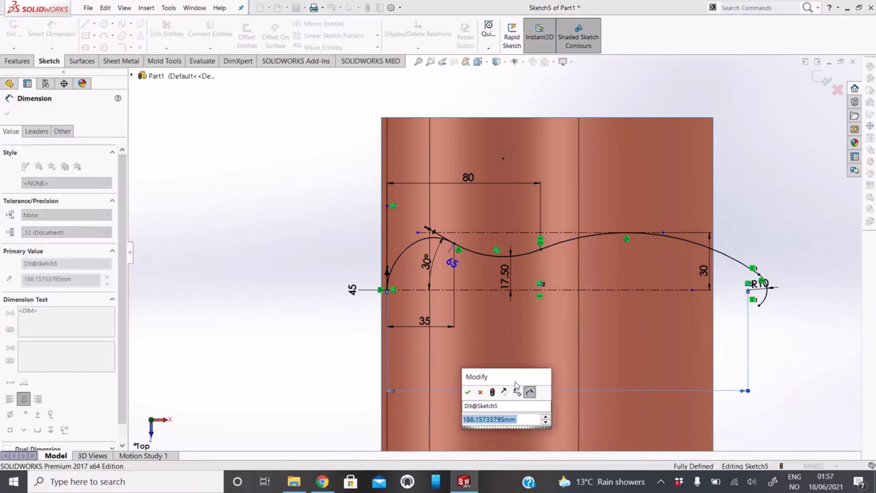
pyautogui.write('18')
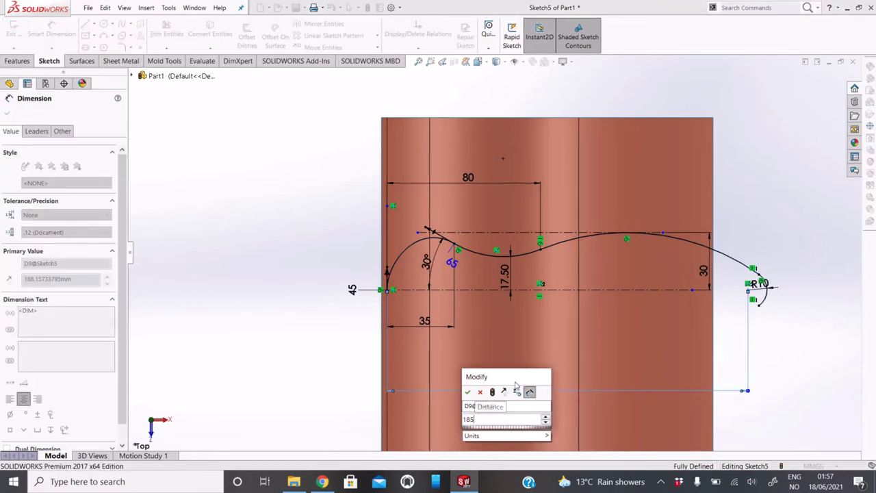
pyautogui.write('5')
pyautogui.press('Return')
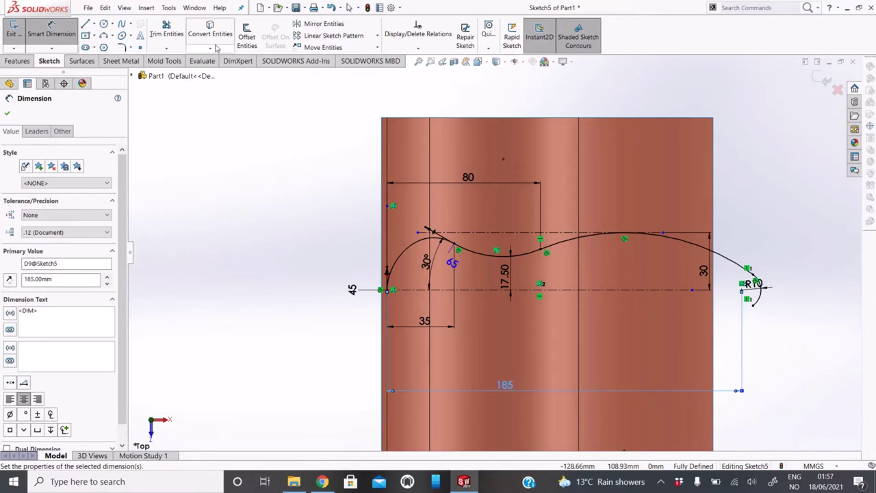
# Mirror the right arc, S-curve arc and spline about the Line1 centerline.
pyautogui.press('Escape')
pyautogui.click(322, 23)
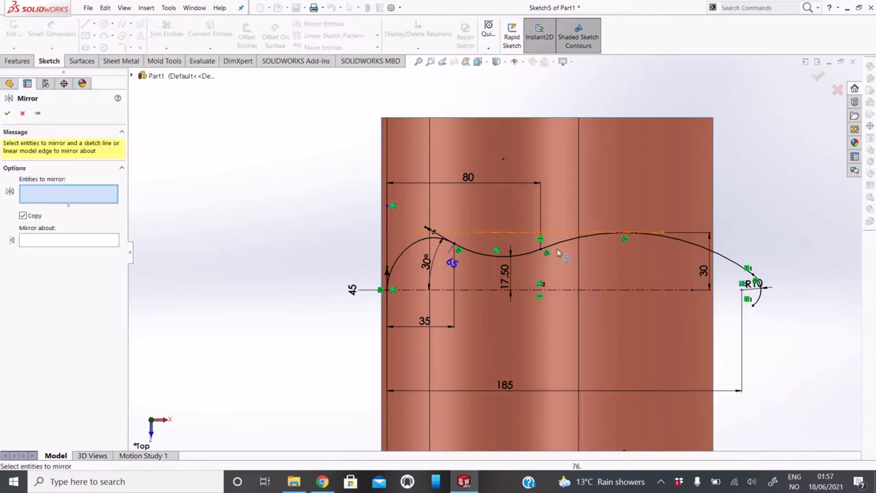
pyautogui.click(674, 240)
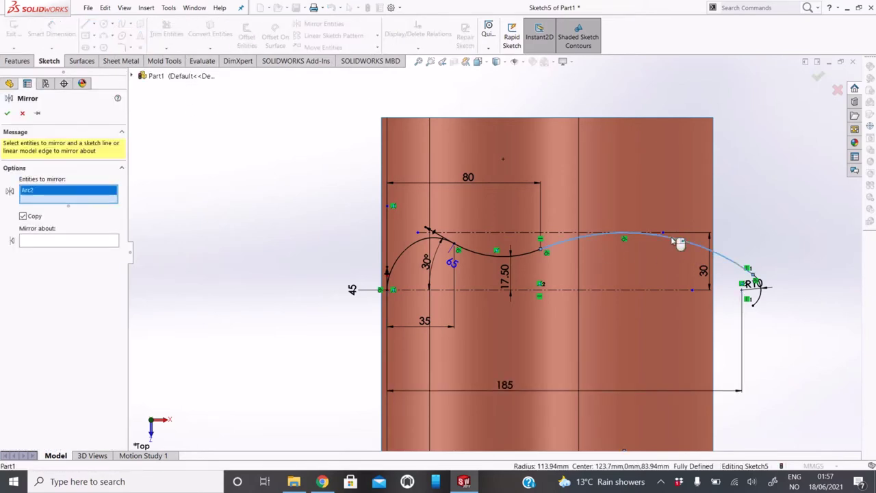
pyautogui.click(510, 253)
pyautogui.click(431, 242)
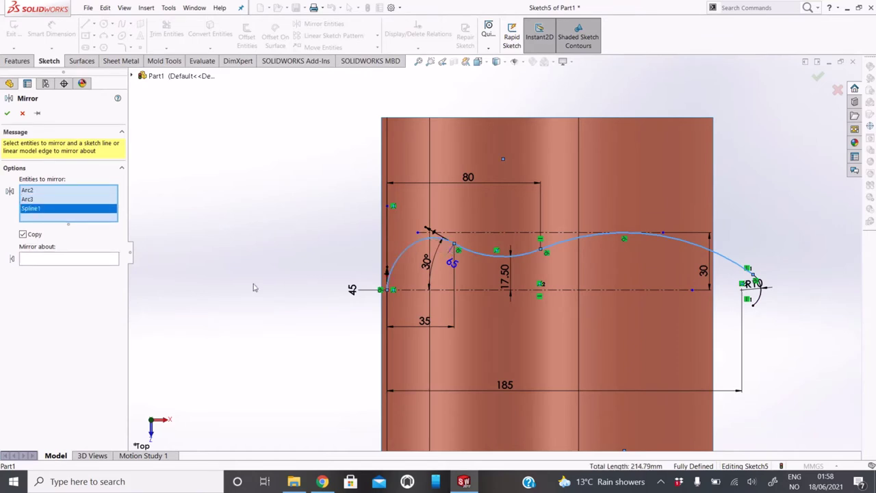
pyautogui.click(76, 259)
pyautogui.click(664, 290)
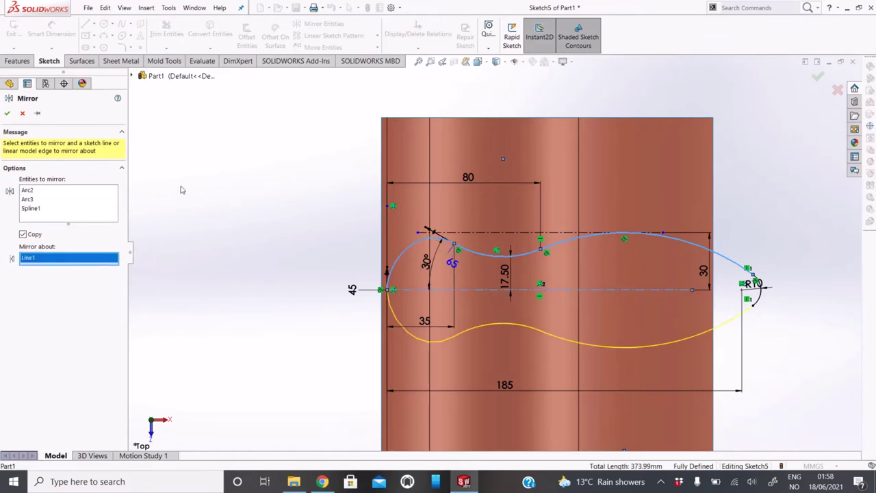
pyautogui.click(7, 113)
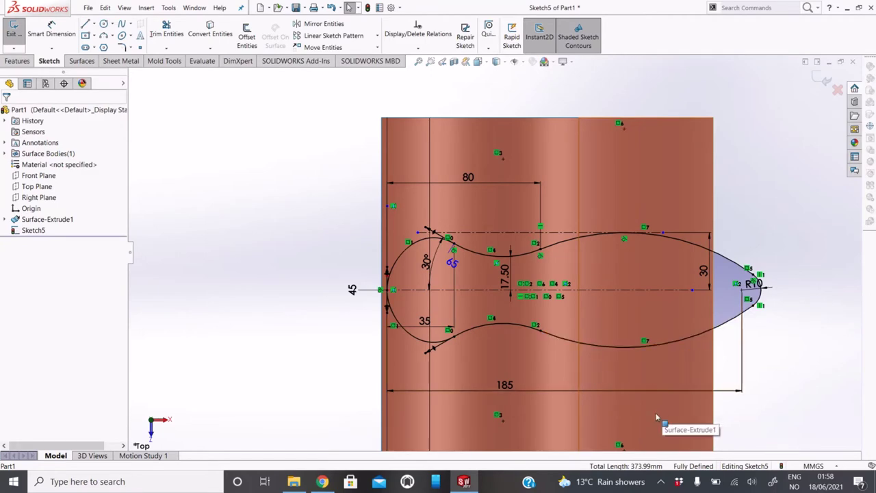
# Change the overall length dimension from 185 to 175, then 165, and finally 160.
pyautogui.moveTo(549, 397)
pyautogui.mouseDown(button='middle')
pyautogui.moveTo(553, 376)
pyautogui.moveTo(505, 353)
pyautogui.moveTo(451, 429)
pyautogui.moveTo(609, 370)
pyautogui.moveTo(558, 365)
pyautogui.mouseUp(button='middle')
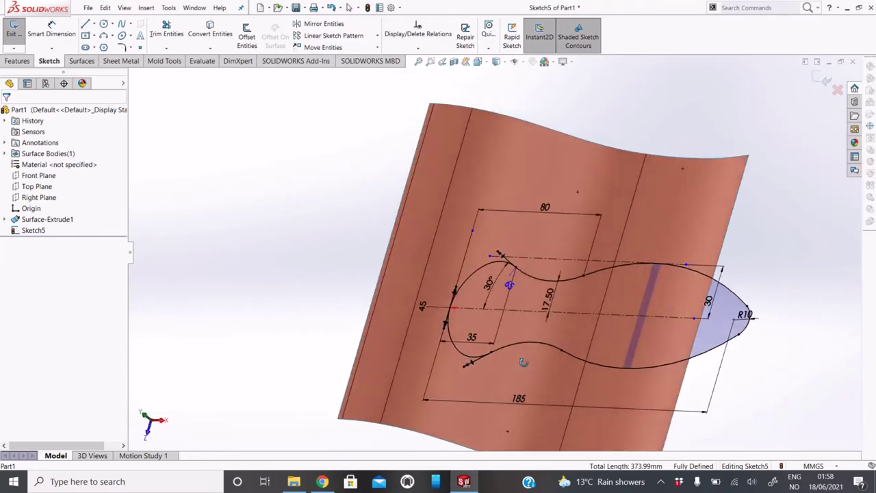
pyautogui.doubleClick(499, 397)
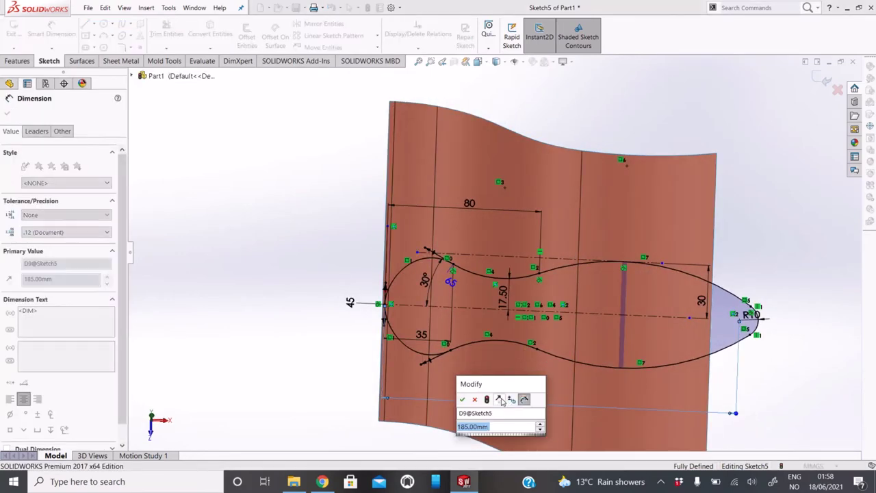
pyautogui.write('17')
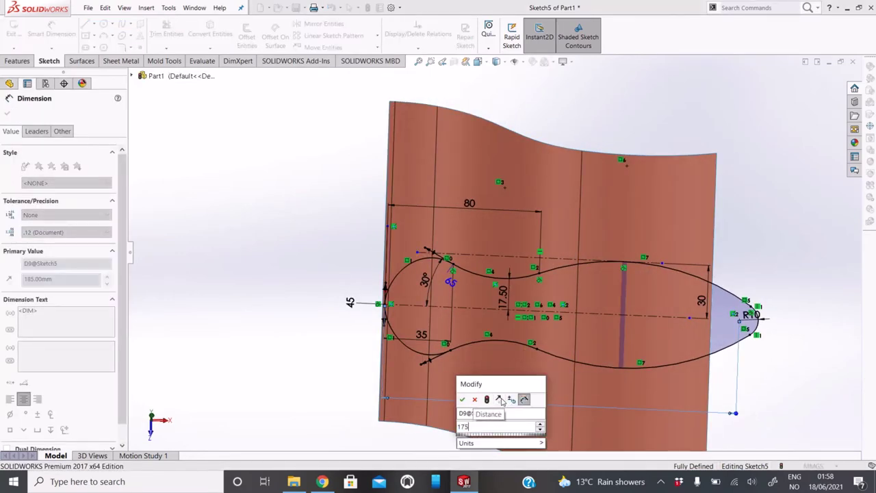
pyautogui.write('5')
pyautogui.press('Return')
pyautogui.doubleClick(493, 398)
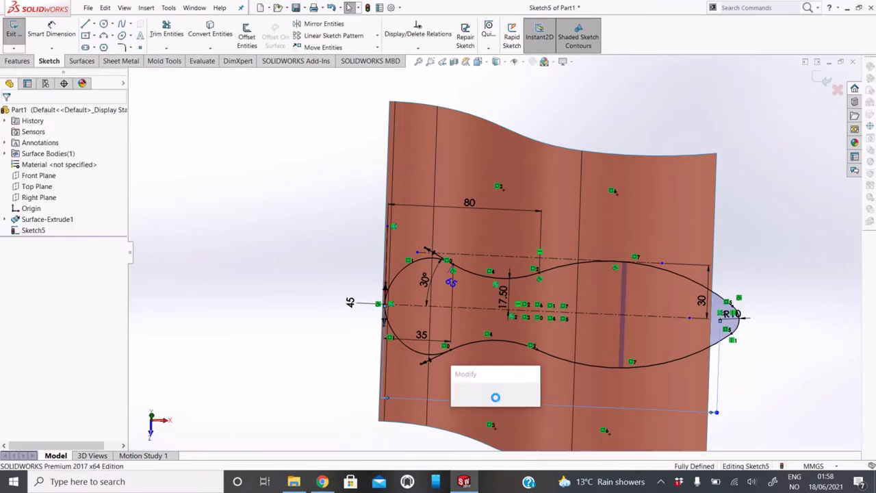
pyautogui.write('165')
pyautogui.press('Return')
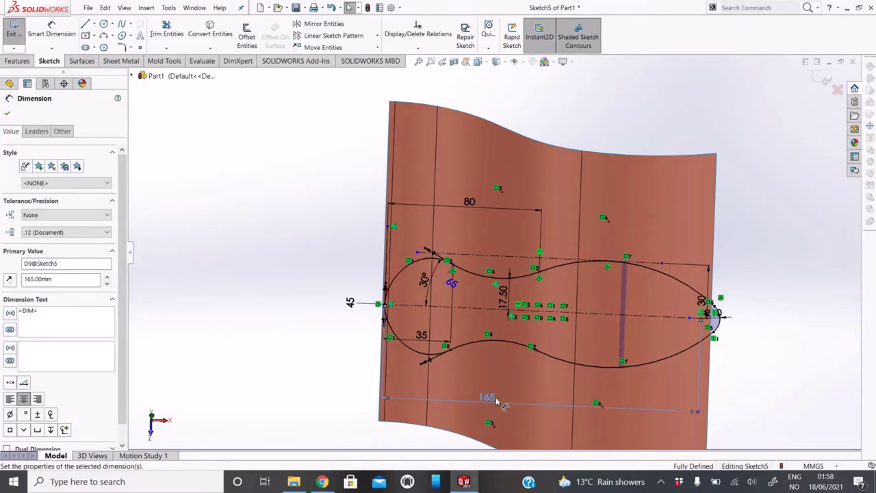
pyautogui.doubleClick(496, 399)
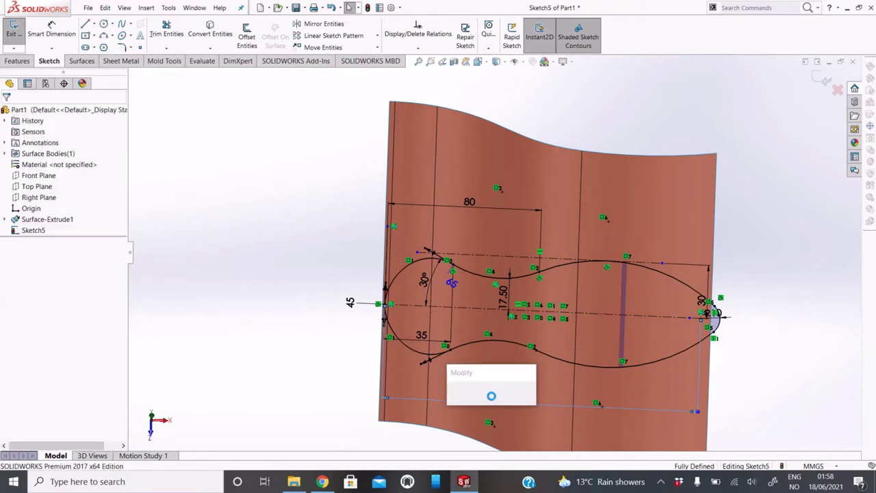
pyautogui.write('16')
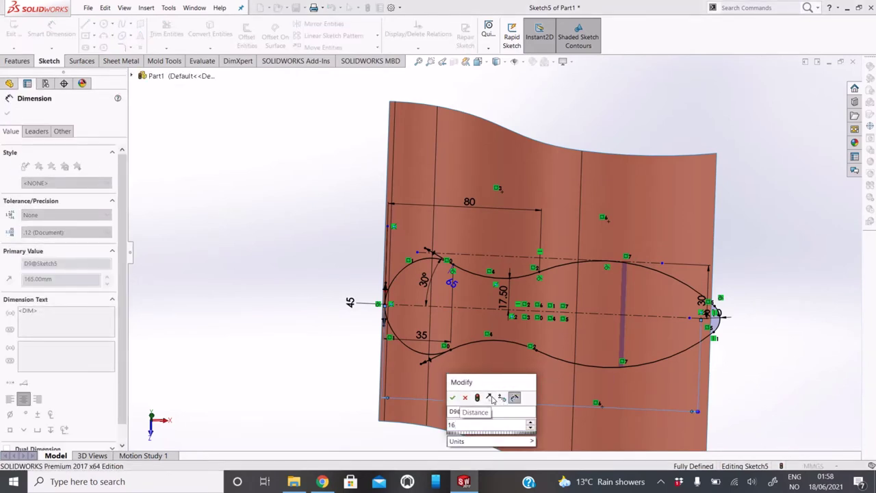
pyautogui.write('0')
pyautogui.press('Return')
# Orbit and zoom the model to inspect the shortened sole outline.
pyautogui.moveTo(529, 376)
pyautogui.mouseDown(button='middle')
pyautogui.moveTo(608, 450)
pyautogui.moveTo(704, 345)
pyautogui.mouseUp(button='middle')
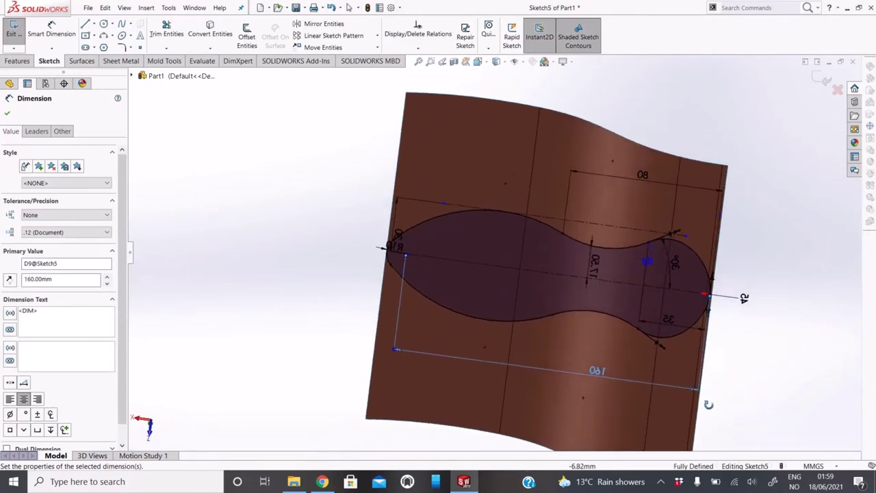
pyautogui.moveTo(704, 345); pyautogui.dragTo(529, 309, button='middle')
pyautogui.scroll(-2, 529, 309)
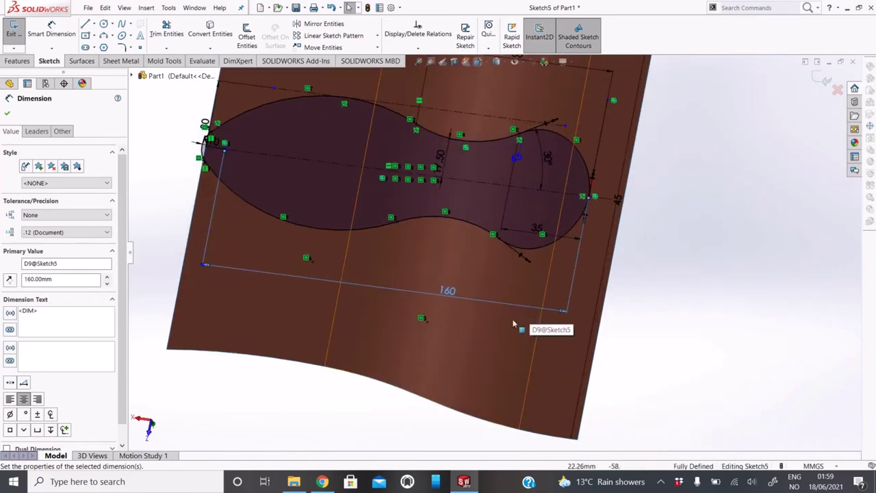
pyautogui.scroll(3, 450, 254)
pyautogui.scroll(-3, 424, 192)
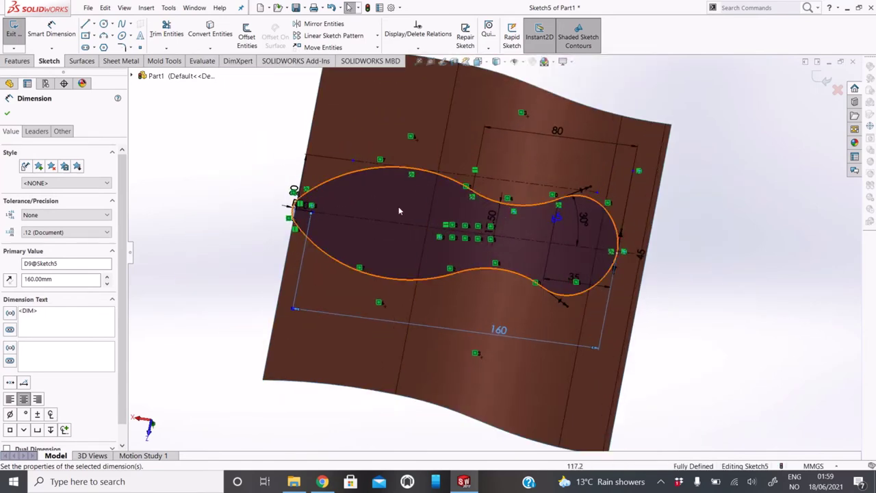
pyautogui.click(86, 61)
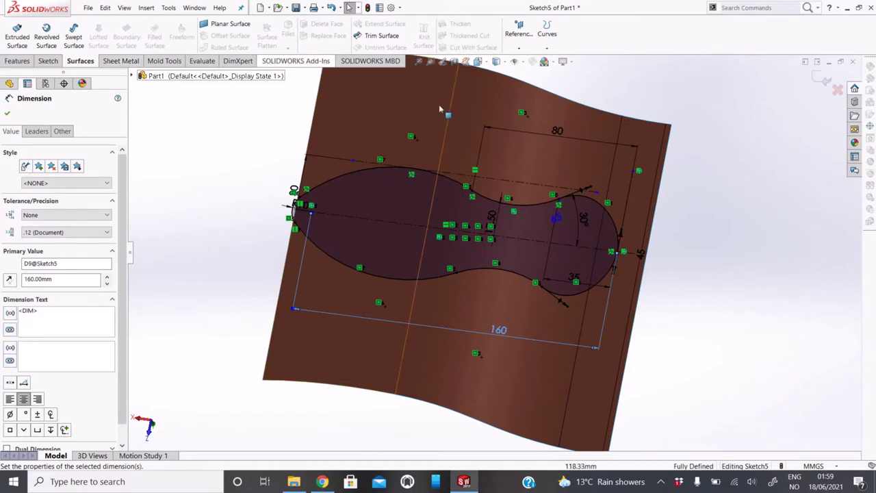
# Exit Sketch5 with Ctrl+B and launch Trim Surface using Sketch5 as the trim tool.
pyautogui.hotkey('ctrl', 'b')
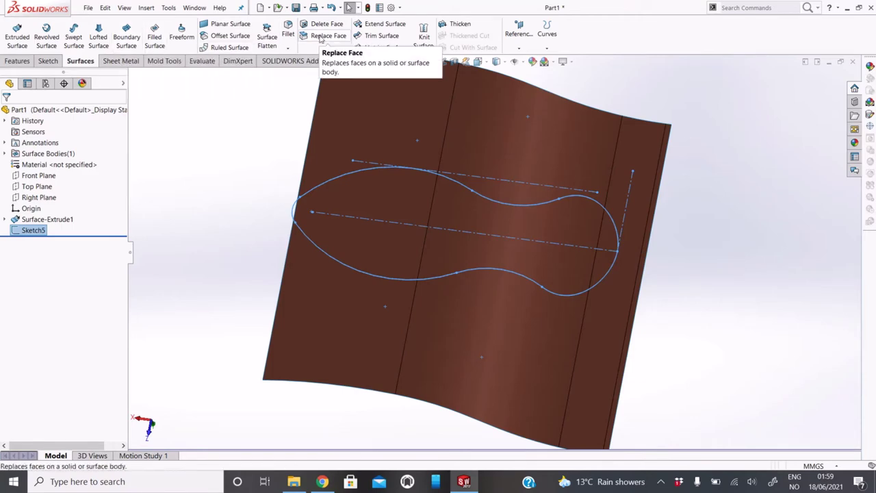
pyautogui.click(381, 36)
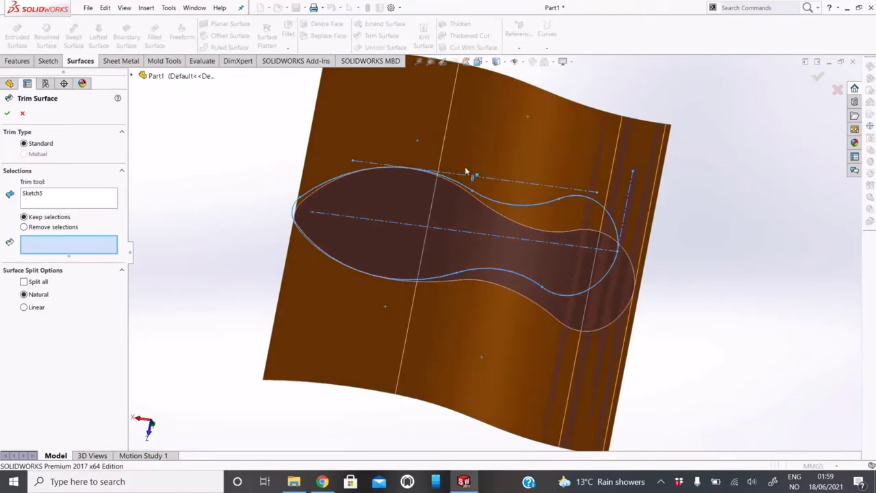
# Keep the sole-shaped region to complete Surface-Trim1, then bring up the Front Plane's options.
pyautogui.click(518, 256)
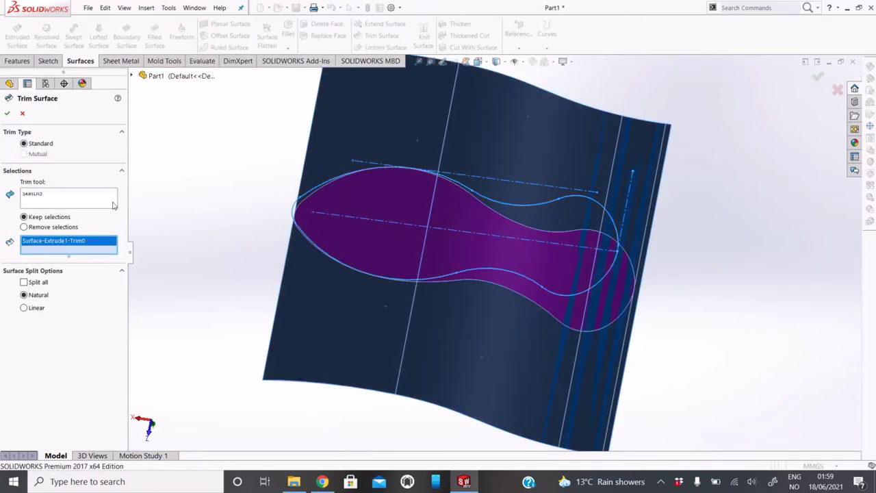
pyautogui.click(7, 114)
pyautogui.moveTo(452, 259)
pyautogui.mouseDown(button='middle')
pyautogui.moveTo(294, 92)
pyautogui.moveTo(562, 297)
pyautogui.mouseUp(button='middle')
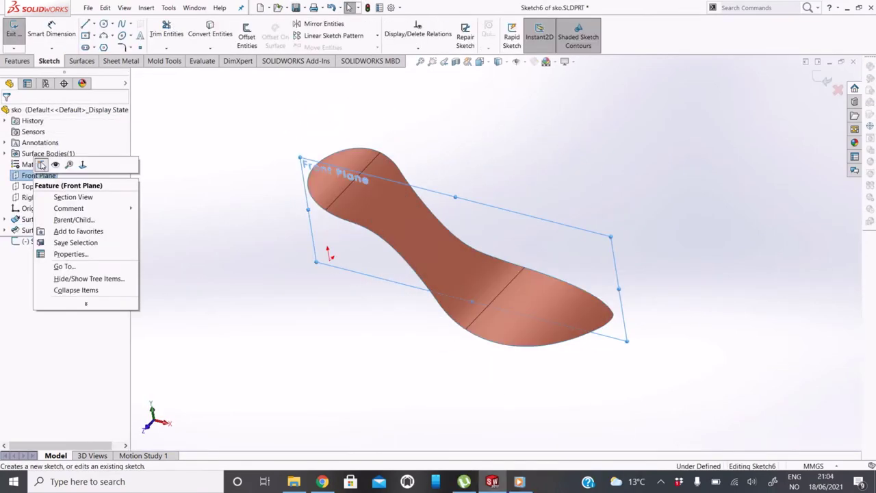
pyautogui.click(41, 165)
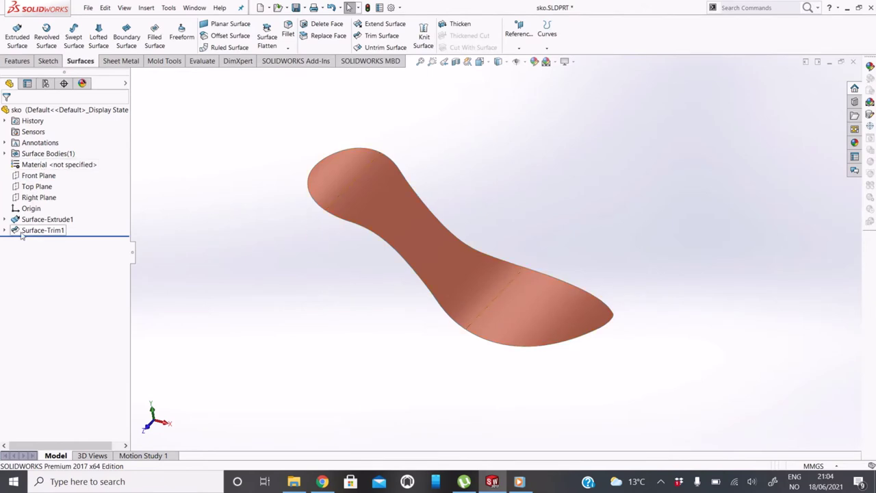
pyautogui.rightClick(28, 176)
# Start Sketch7 on the Front Plane viewed face-on, and draw a spline from the sole's heel end down near the origin.
pyautogui.click(33, 159)
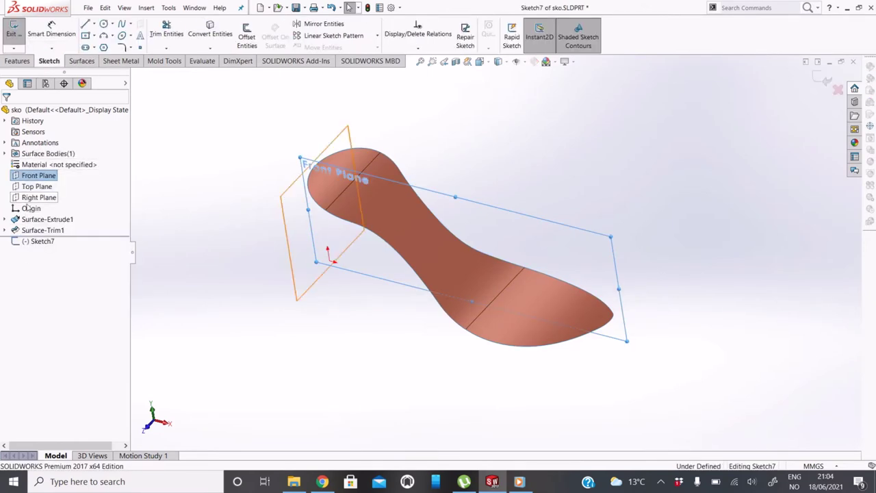
pyautogui.rightClick(29, 240)
pyautogui.click(48, 224)
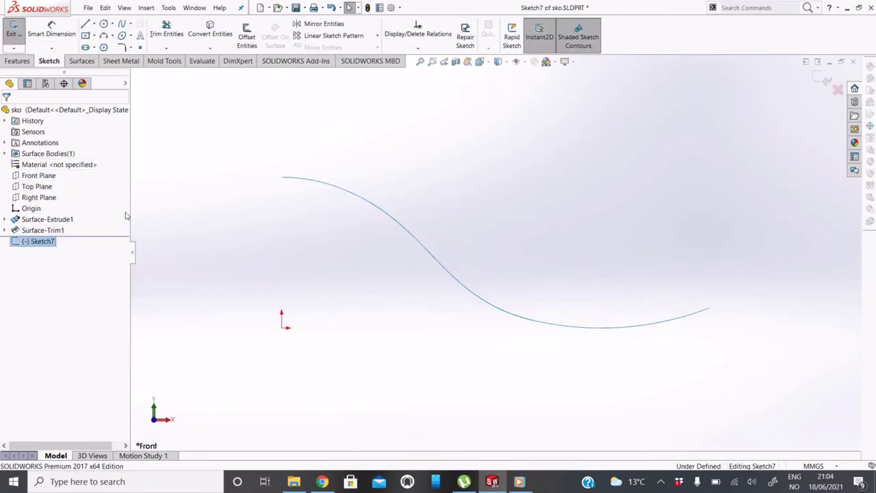
pyautogui.click(121, 24)
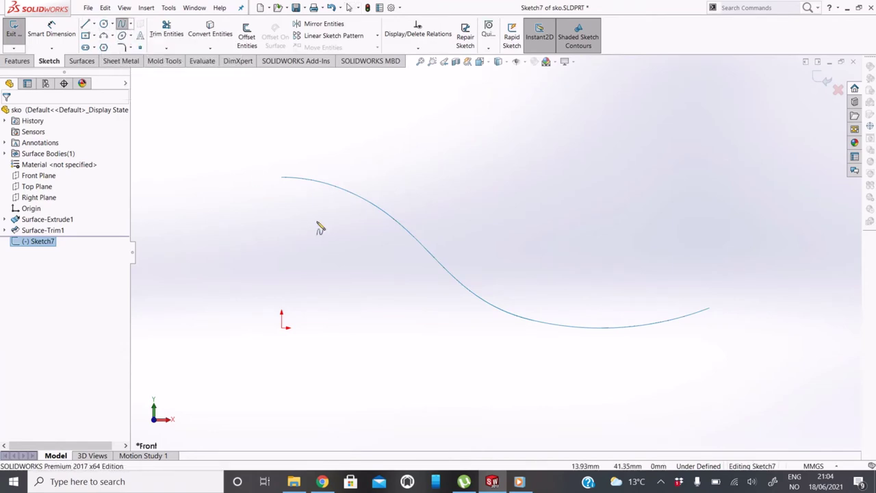
pyautogui.click(282, 178)
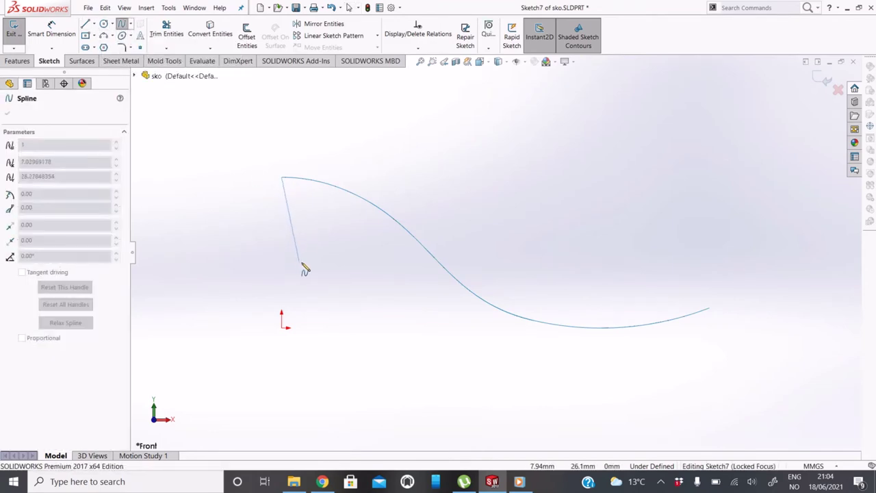
pyautogui.click(336, 328)
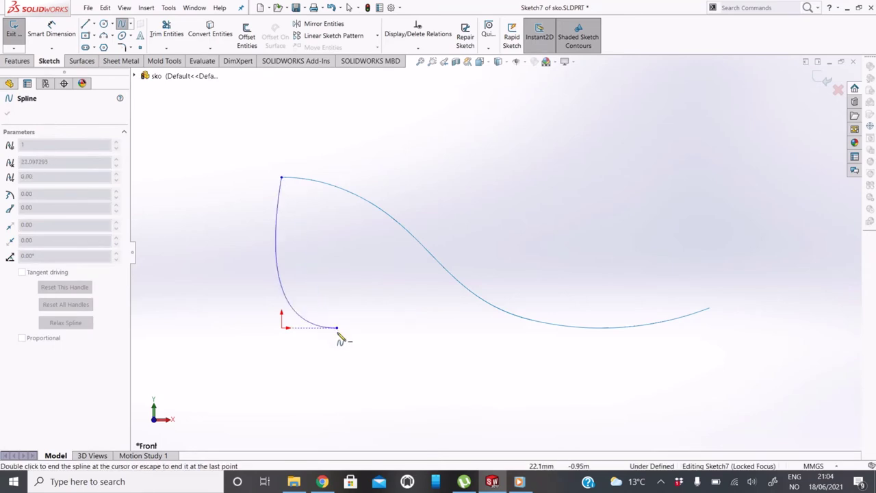
pyautogui.rightClick(335, 343)
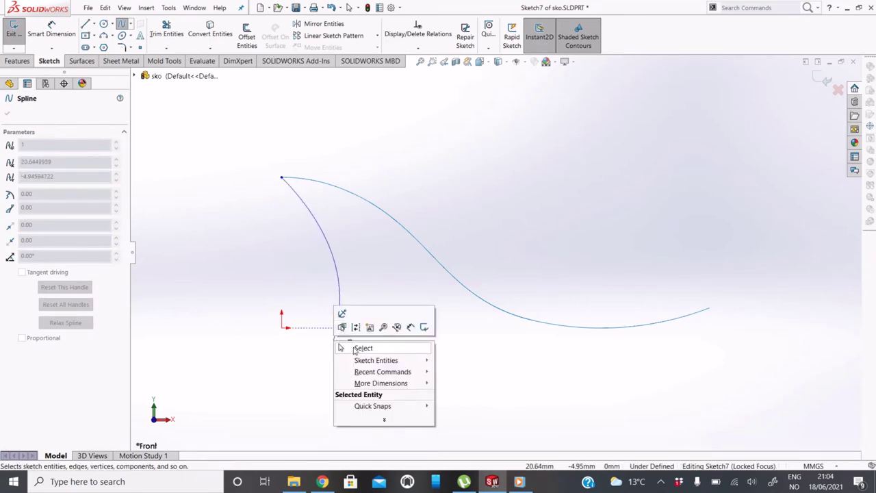
pyautogui.click(360, 349)
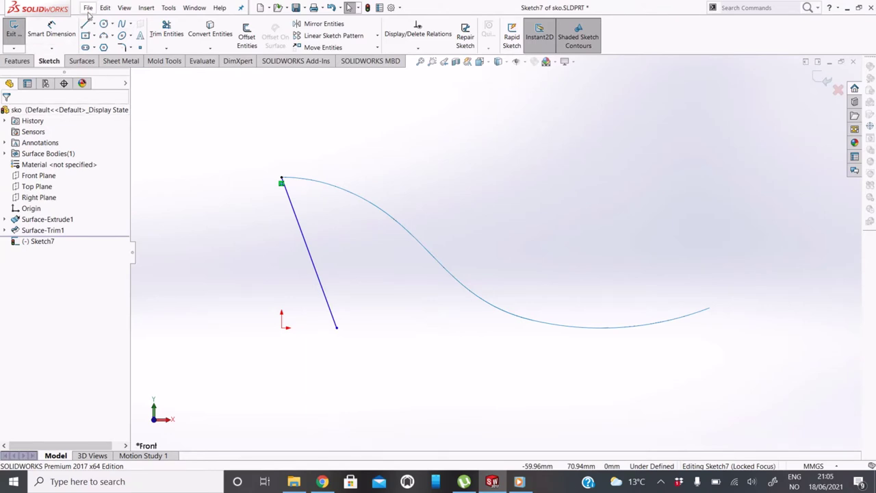
# Dimension the spline's lower endpoint 11 mm horizontally from the origin.
pyautogui.click(51, 31)
pyautogui.click(336, 328)
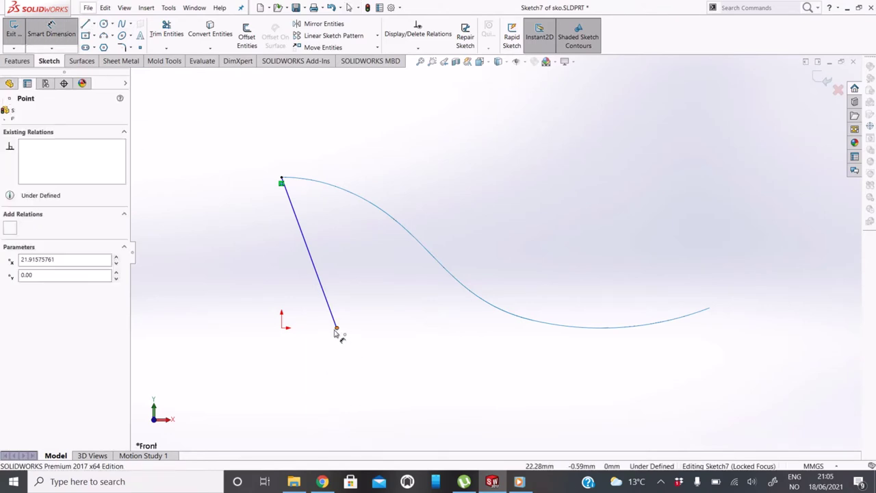
pyautogui.click(282, 329)
pyautogui.click(305, 376)
pyautogui.write('1')
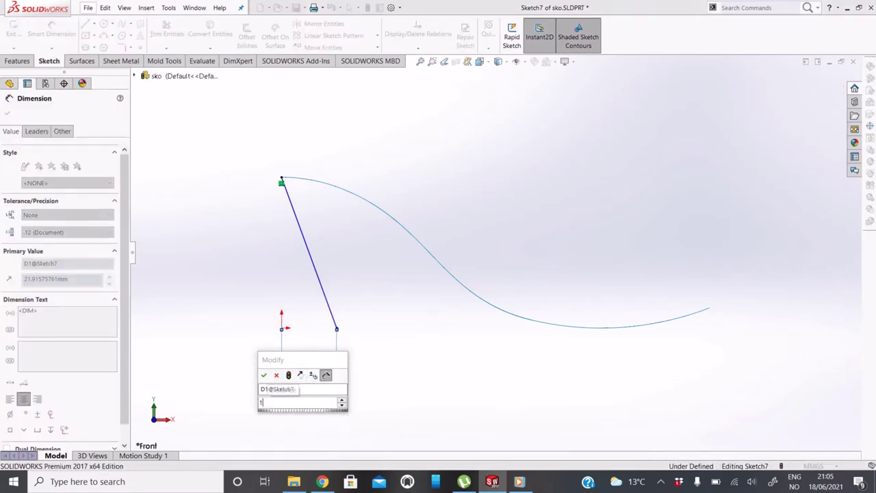
pyautogui.write('1')
pyautogui.press('Return')
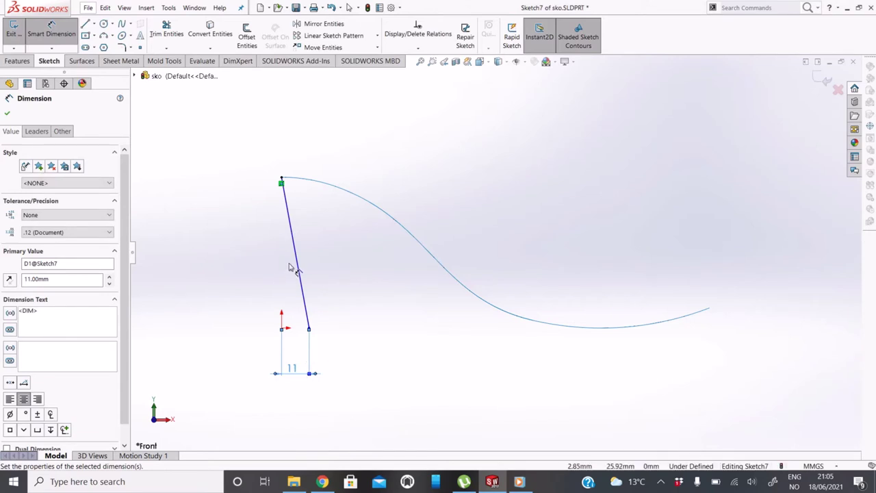
pyautogui.press('Escape')
# Adjust the direction of the spline's top tangent handle.
pyautogui.click(297, 270)
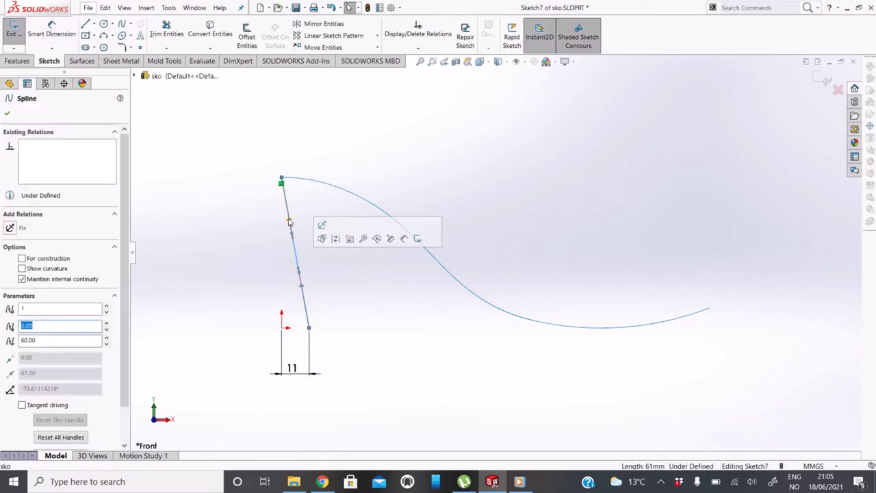
pyautogui.moveTo(291, 225); pyautogui.dragTo(286, 226)
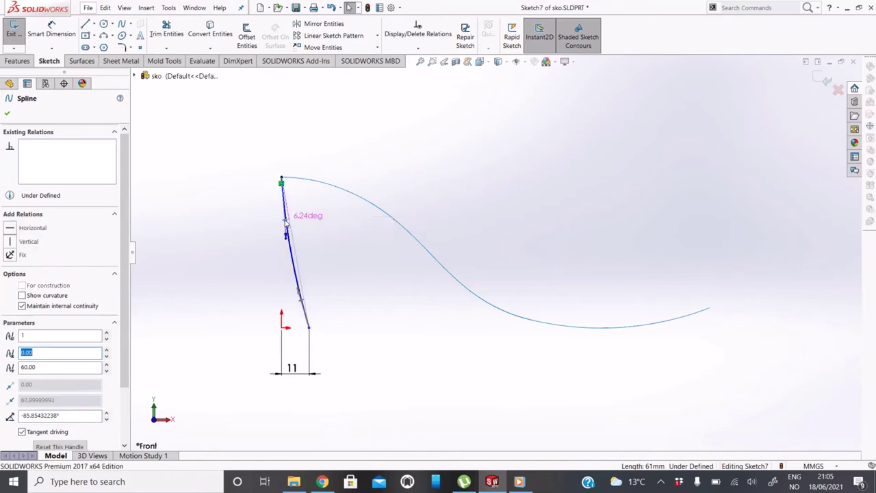
pyautogui.click(305, 305)
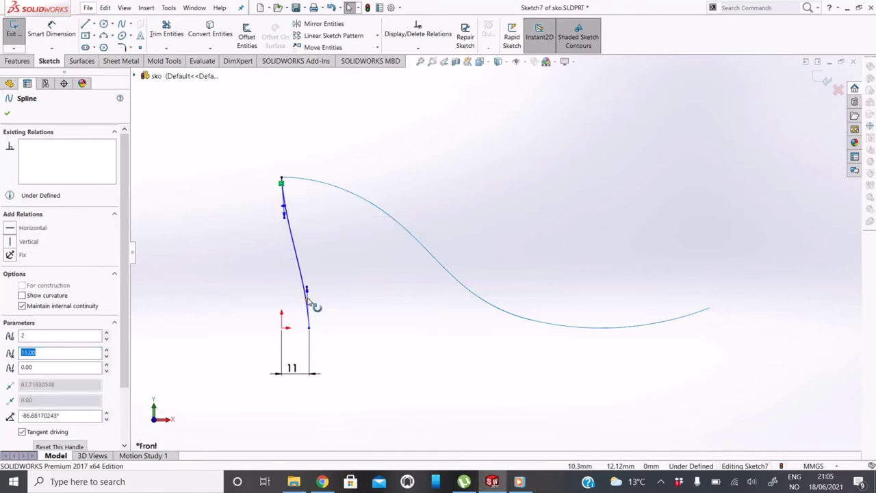
pyautogui.click(286, 216)
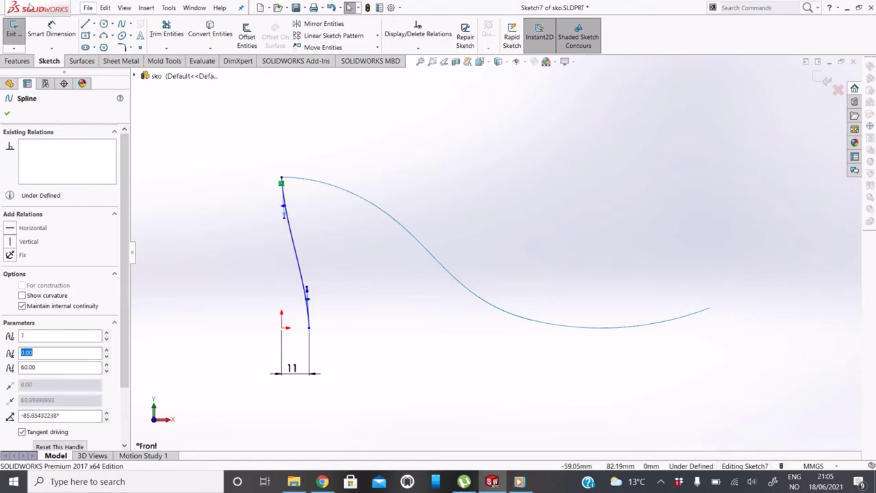
pyautogui.click(209, 175)
# Dimension the spline's tangent handles: 50 mm at the top and 150 mm at the bottom.
pyautogui.click(285, 218)
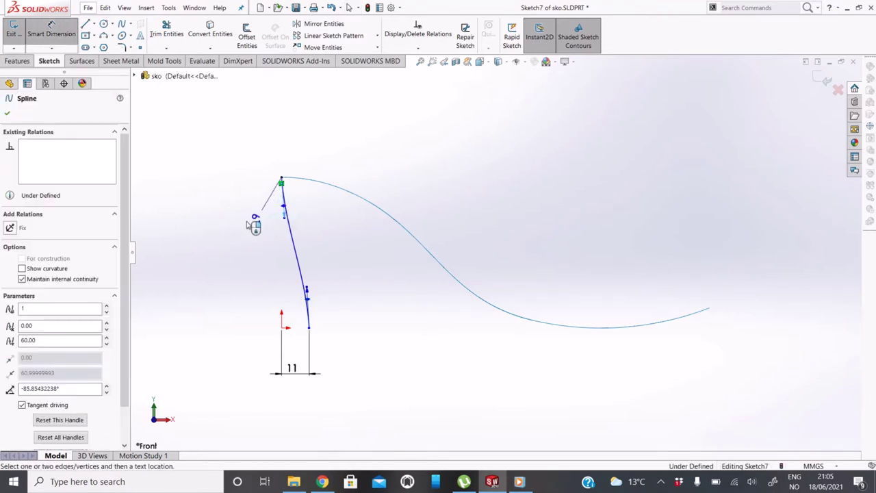
pyautogui.click(226, 236)
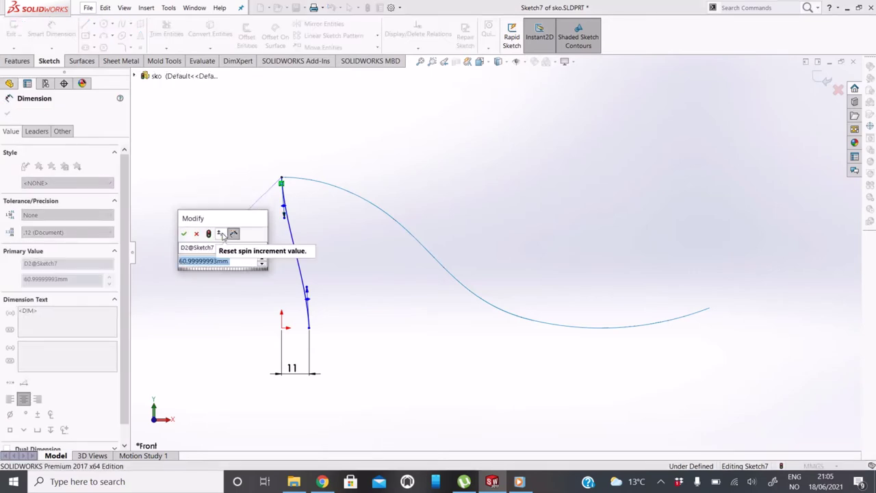
pyautogui.write('50')
pyautogui.press('Return')
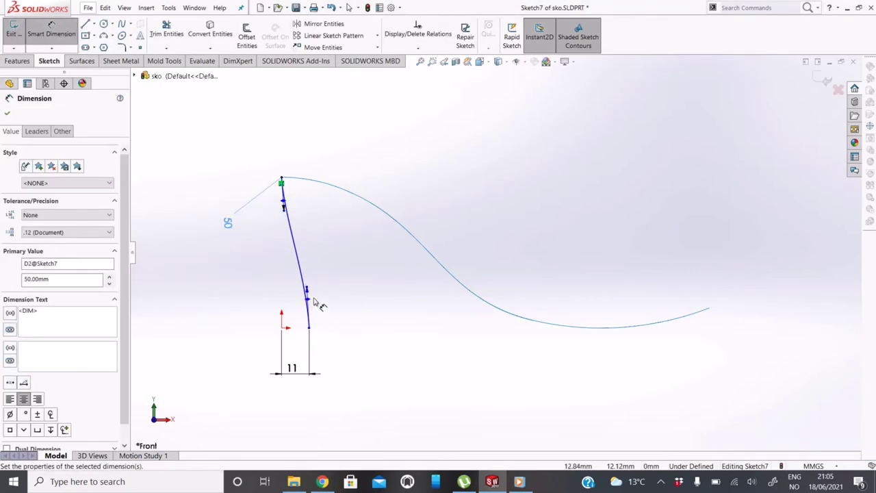
pyautogui.click(308, 293)
pyautogui.click(331, 288)
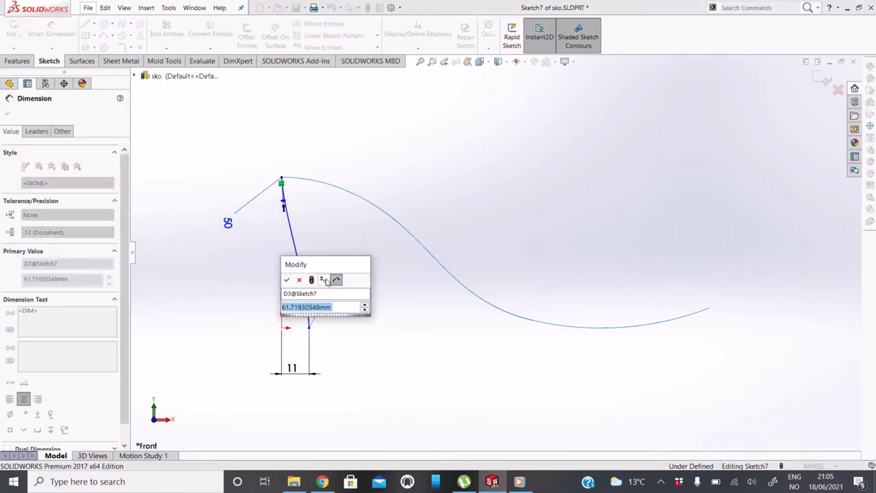
pyautogui.write('150')
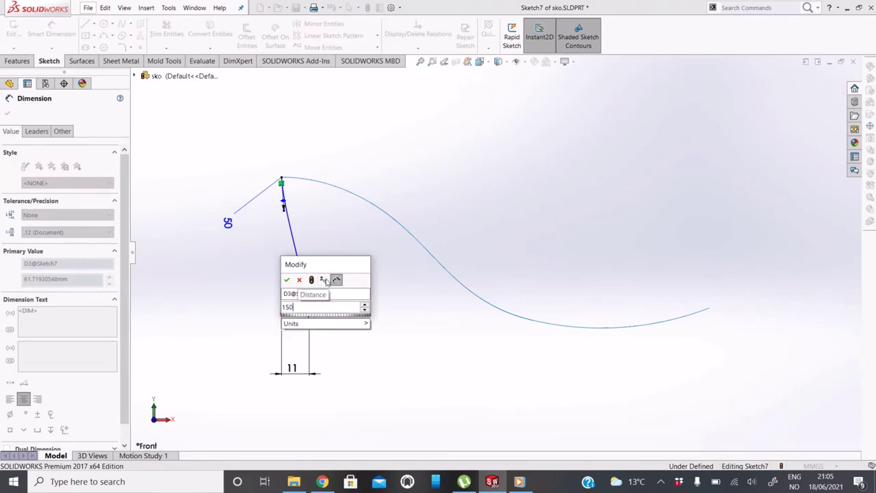
pyautogui.press('Return')
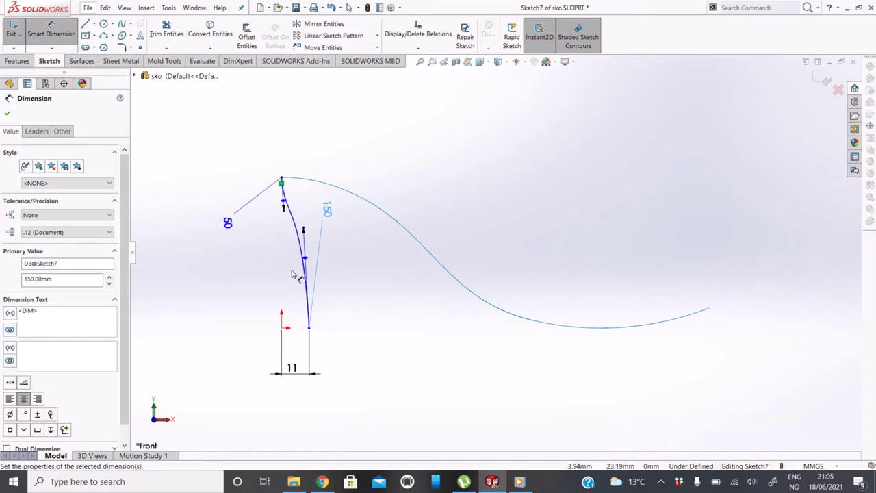
pyautogui.press('Escape')
# Draw vertical centerlines up from the spline's top point and down from its lower end, then exit Sketch7.
pyautogui.click(94, 24)
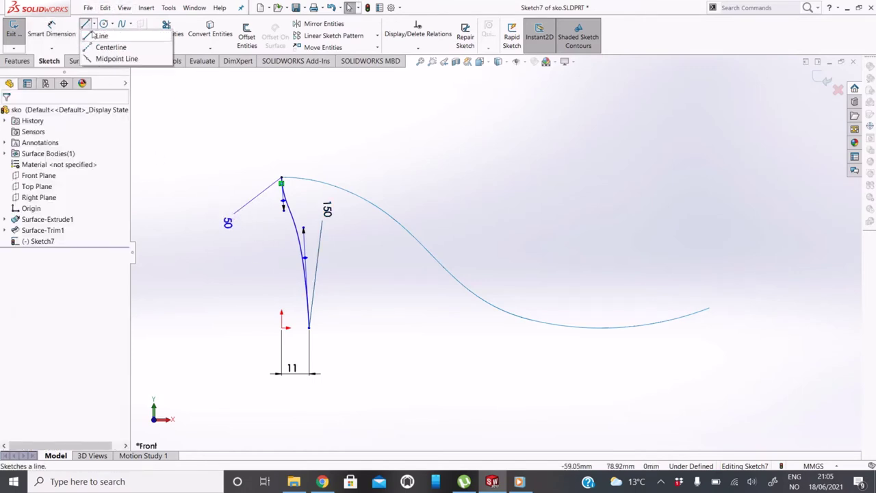
pyautogui.click(108, 37)
pyautogui.click(281, 178)
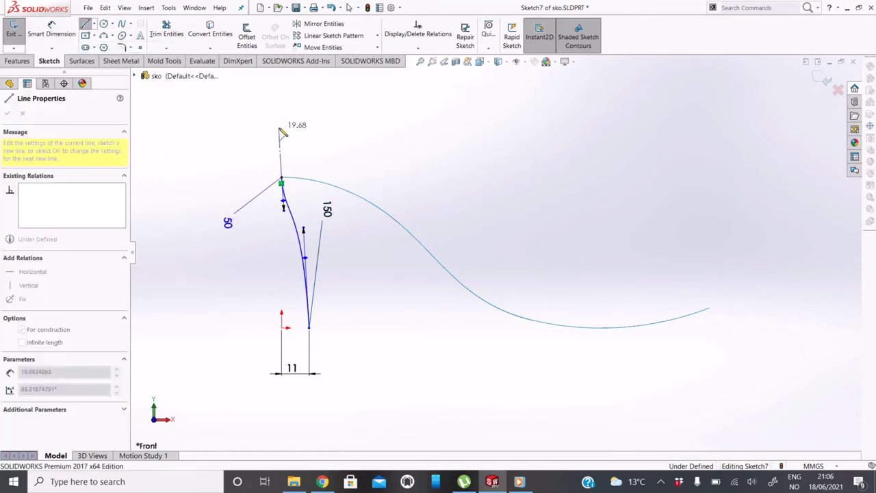
pyautogui.click(281, 127)
pyautogui.press('Escape')
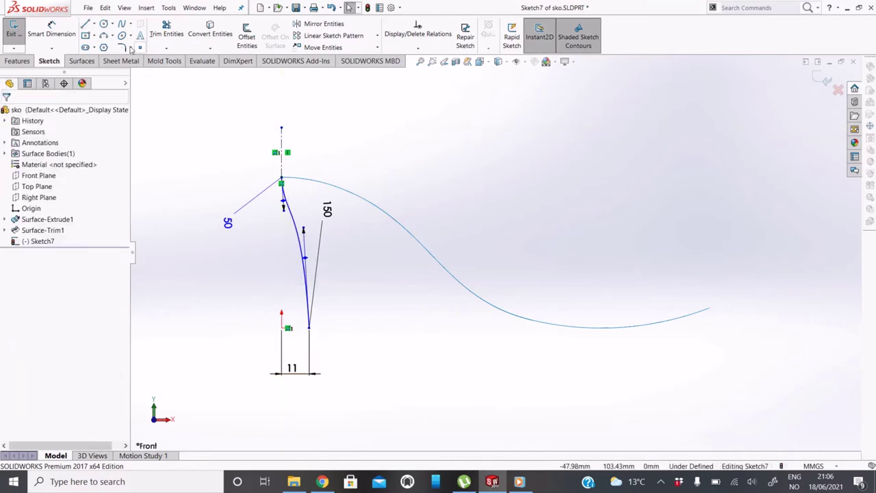
pyautogui.click(96, 25)
pyautogui.click(113, 43)
pyautogui.click(309, 327)
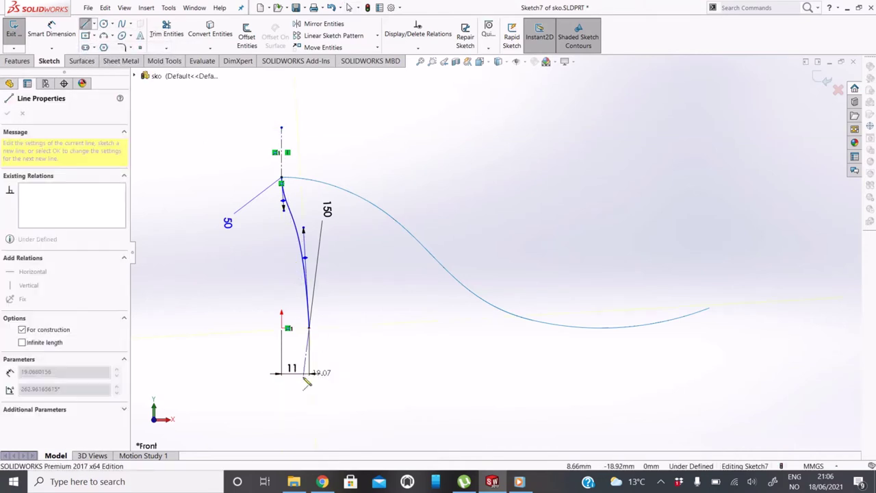
pyautogui.click(309, 400)
pyautogui.press('Escape')
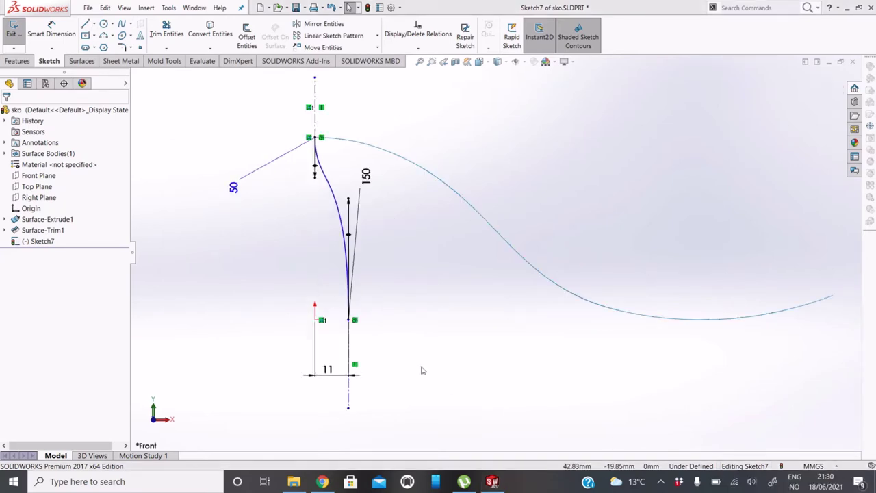
pyautogui.rightClick(36, 186)
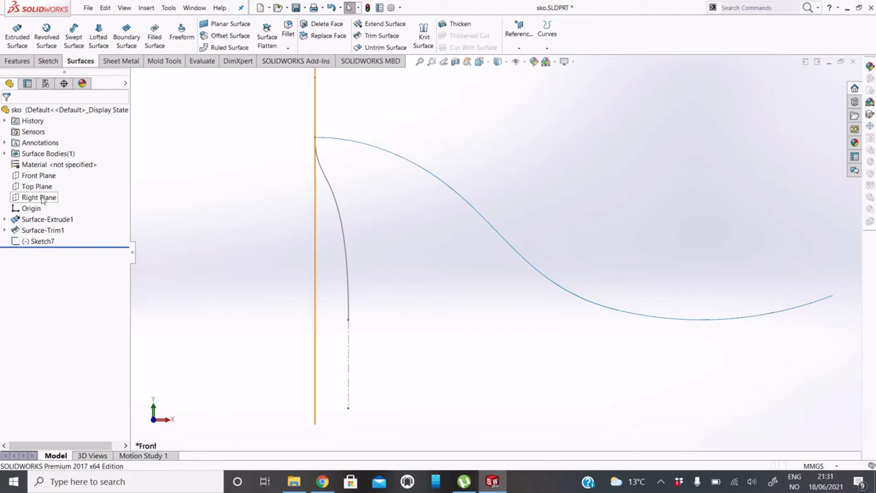
# Start a face-on sketch on the Top Plane and draw two lines from the heel curve's bottom.
pyautogui.rightClick(37, 186)
pyautogui.click(51, 171)
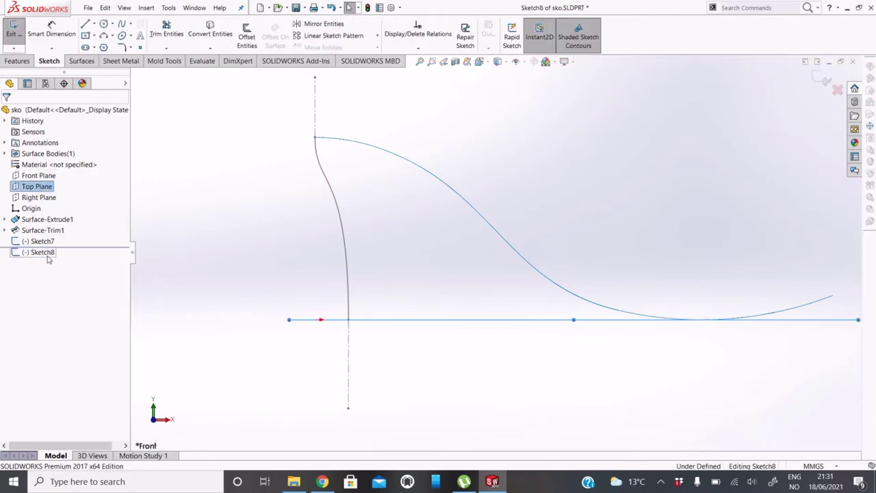
pyautogui.rightClick(42, 252)
pyautogui.click(70, 236)
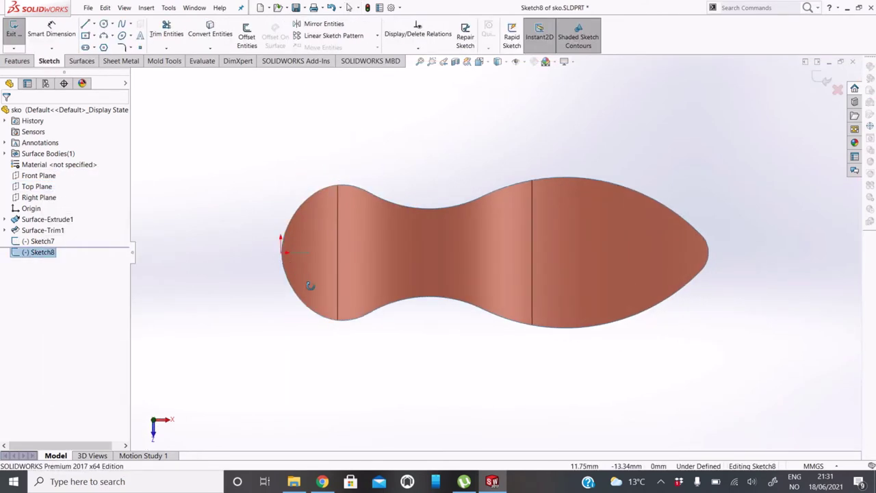
pyautogui.scroll(-3, 314, 288)
pyautogui.scroll(-1, 313, 289)
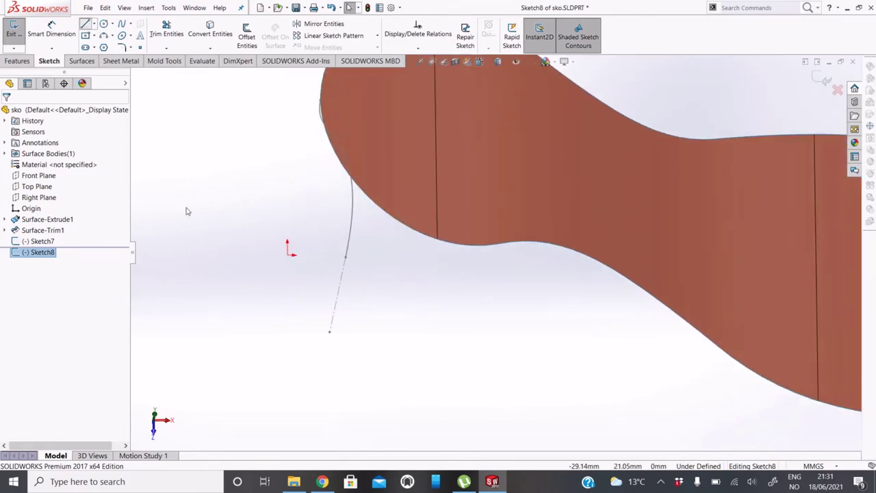
pyautogui.press('l')
pyautogui.click(341, 284)
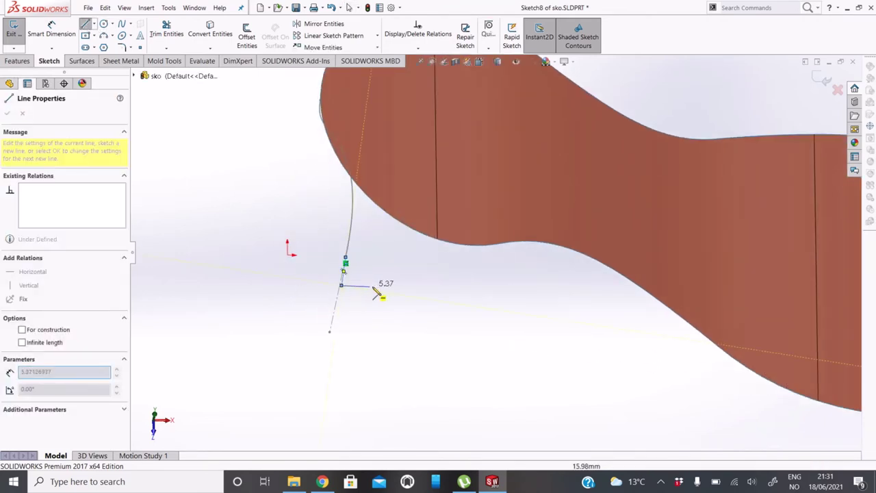
pyautogui.click(401, 298)
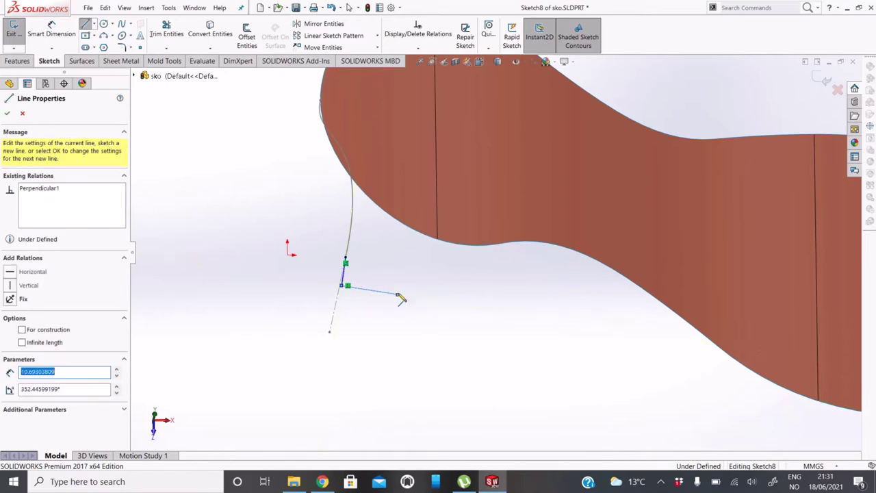
pyautogui.press('Escape')
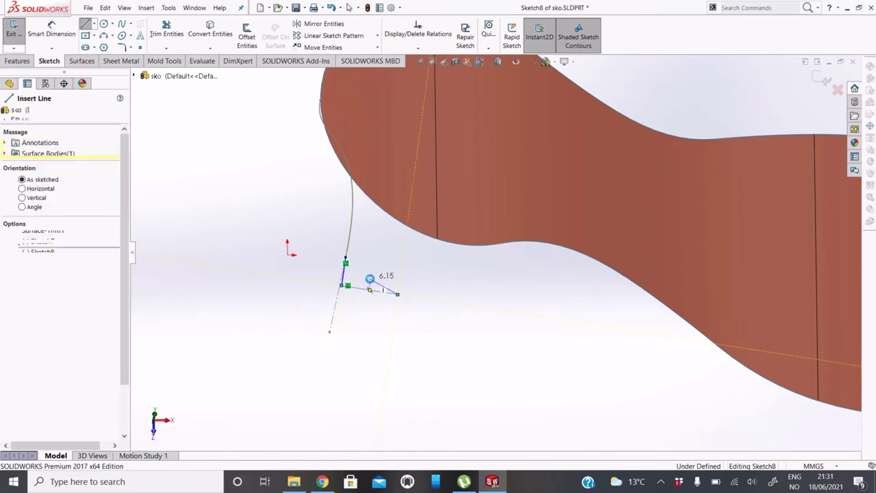
pyautogui.press('Escape')
# Make the longer line horizontal and the short line vertical.
pyautogui.click(367, 292)
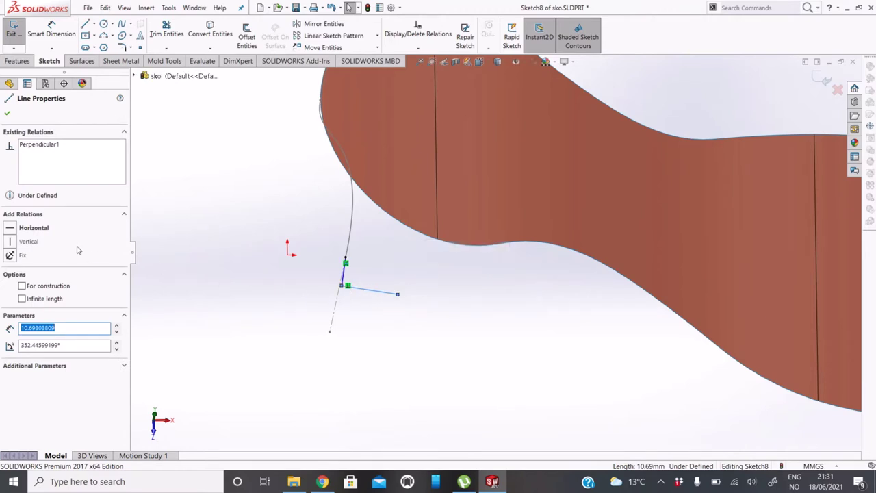
pyautogui.click(11, 232)
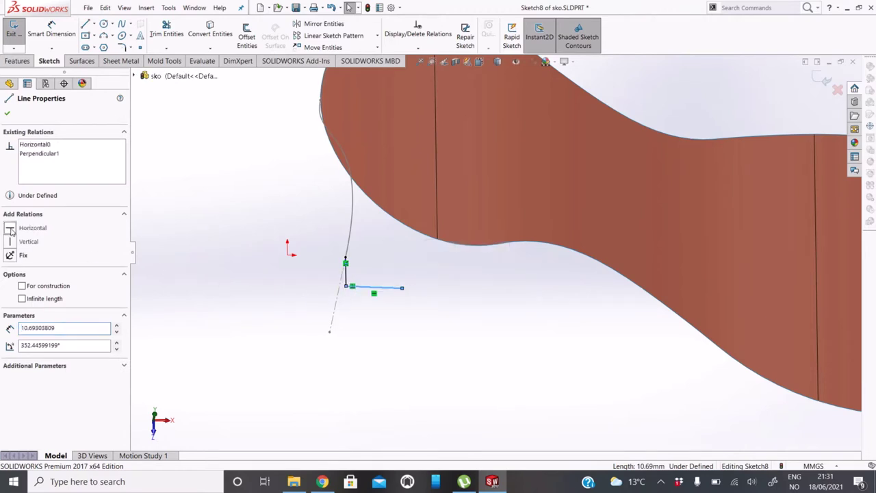
pyautogui.click(346, 276)
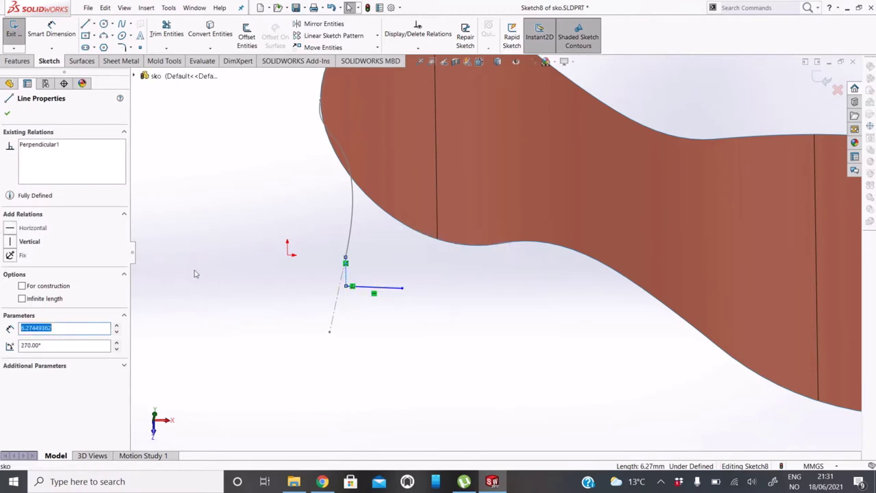
pyautogui.click(10, 243)
pyautogui.click(380, 272)
pyautogui.scroll(-3, 369, 274)
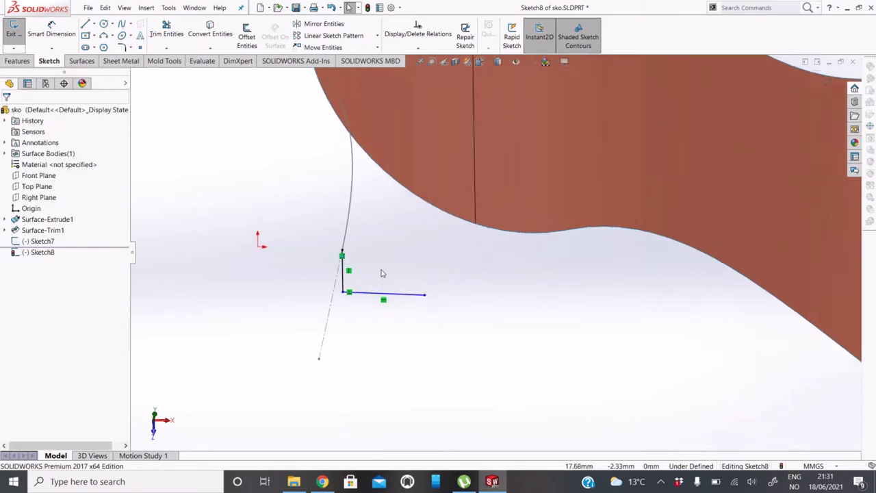
# Dimension the vertical line to 5 mm and the horizontal line to 8 mm.
pyautogui.click(51, 30)
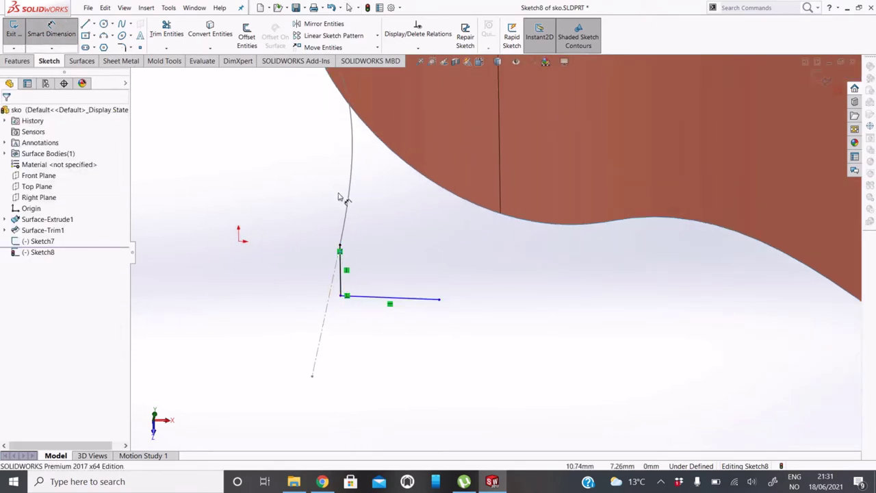
pyautogui.click(341, 277)
pyautogui.click(273, 278)
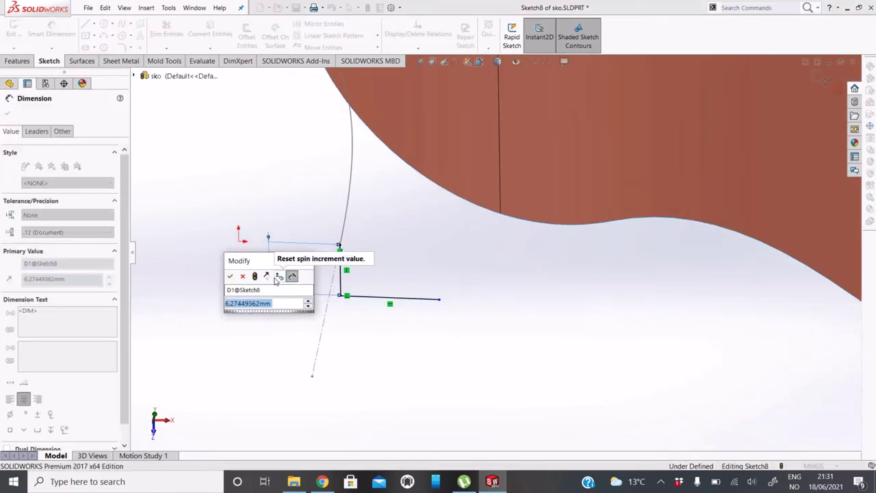
pyautogui.write('5')
pyautogui.press('Return')
pyautogui.click(415, 289)
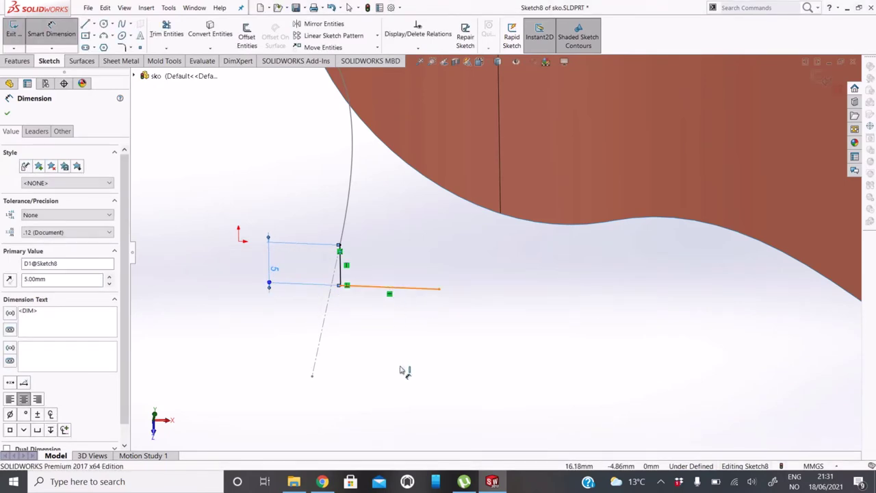
pyautogui.click(403, 368)
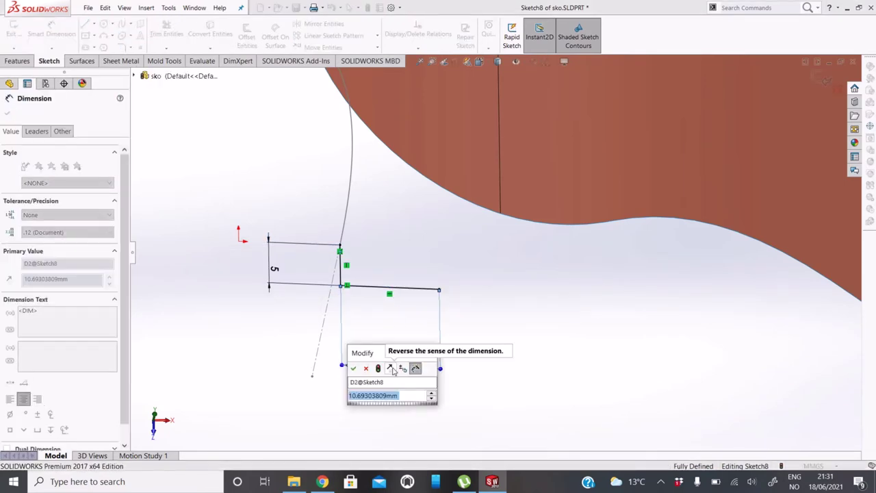
pyautogui.write('8')
pyautogui.press('Return')
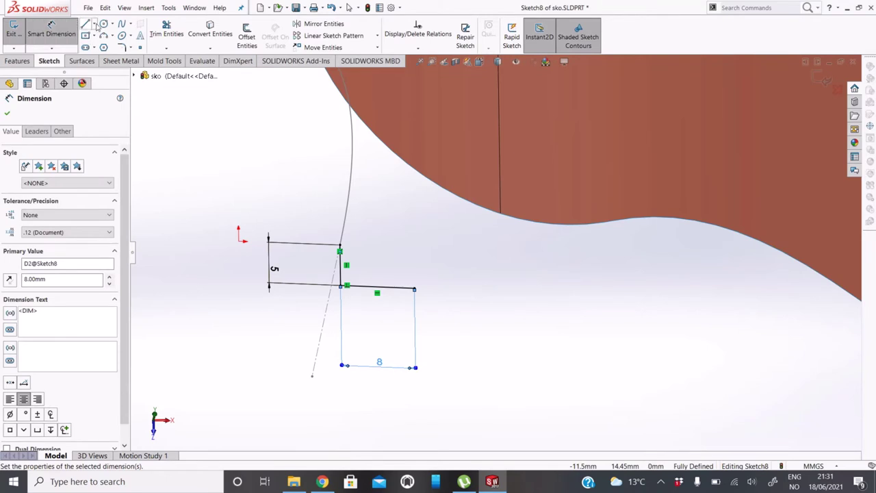
pyautogui.press('Escape')
# Round the corner between the two lines with a 1 mm sketch fillet, then begin a new reference plane.
pyautogui.click(122, 48)
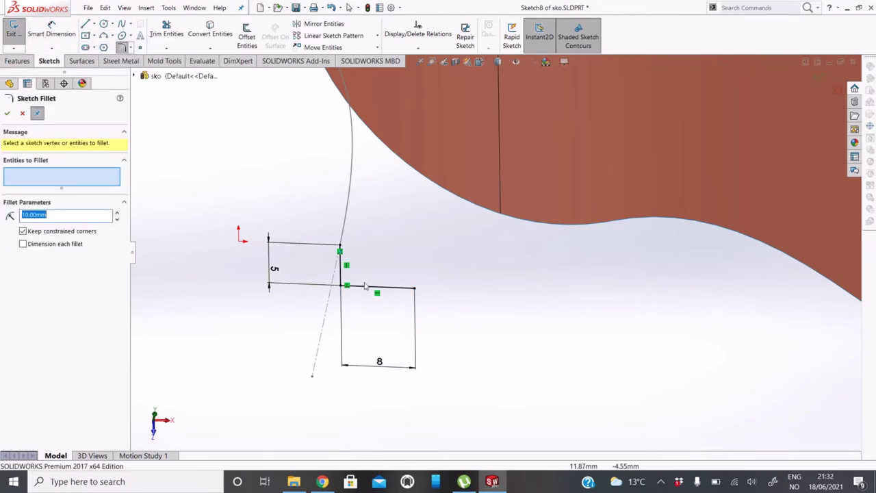
pyautogui.click(340, 286)
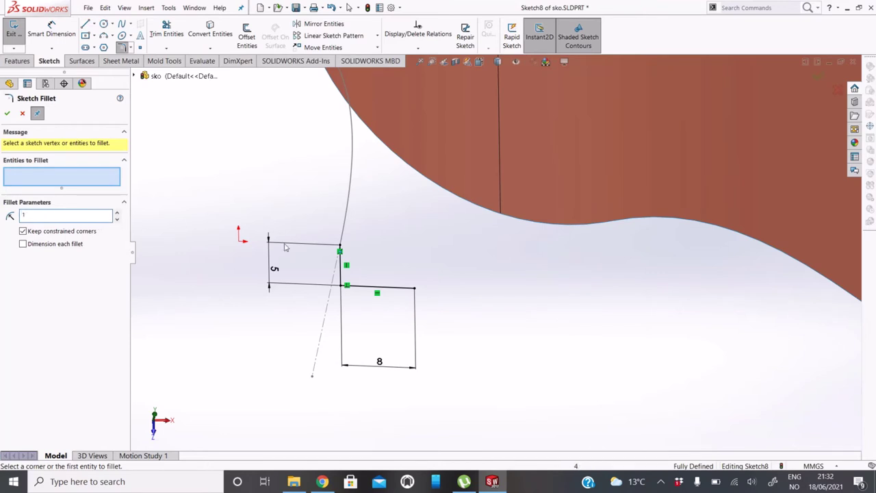
pyautogui.click(354, 289)
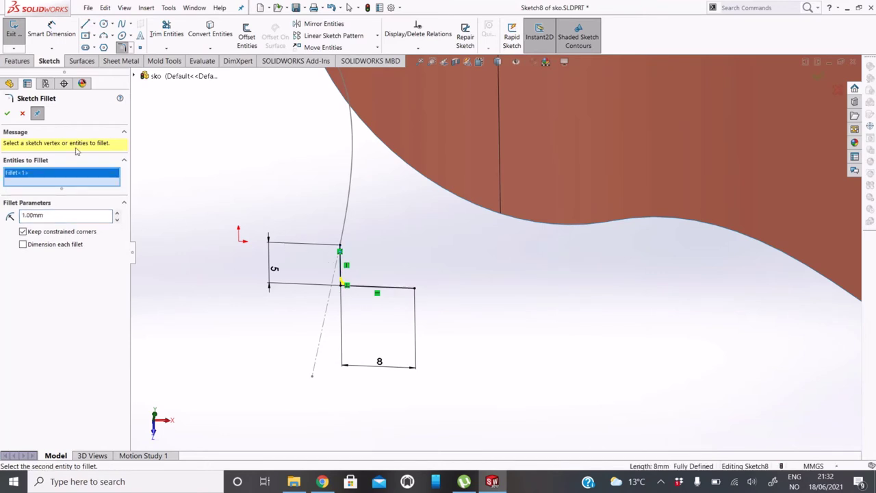
pyautogui.click(341, 280)
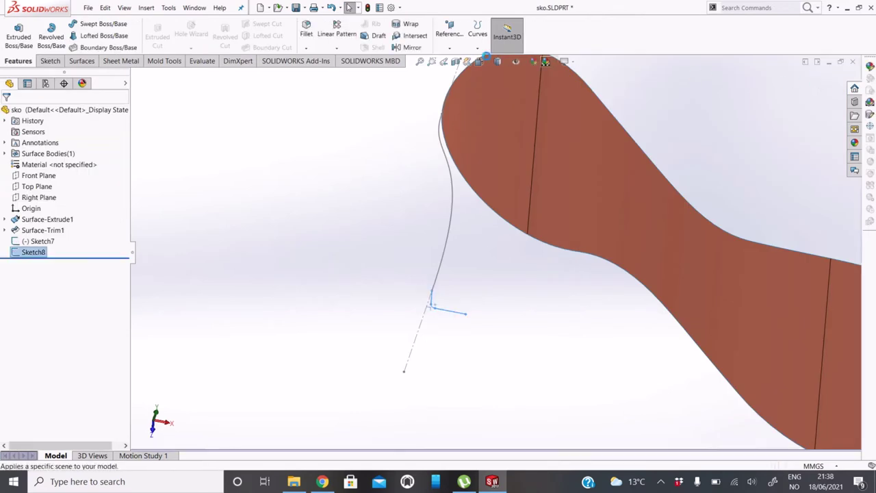
pyautogui.click(449, 31)
pyautogui.click(458, 59)
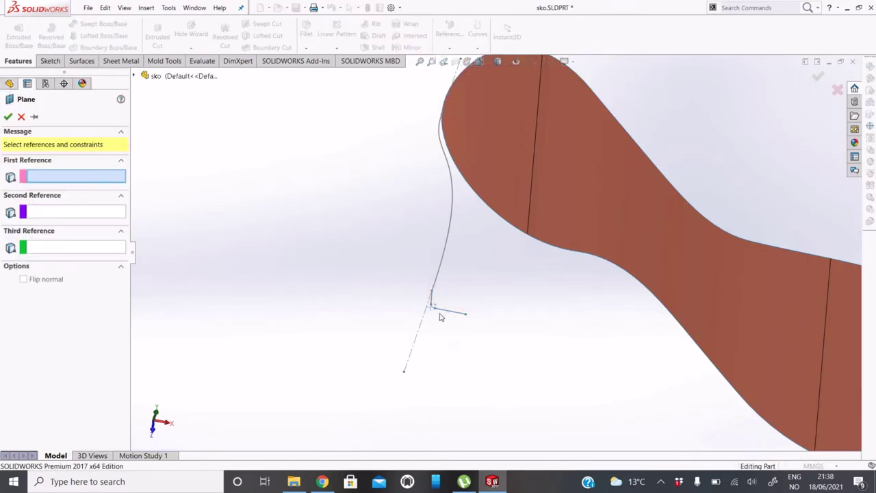
# Create Plane1 through the heel-base line's end point, referenced to the Right Plane.
pyautogui.click(465, 317)
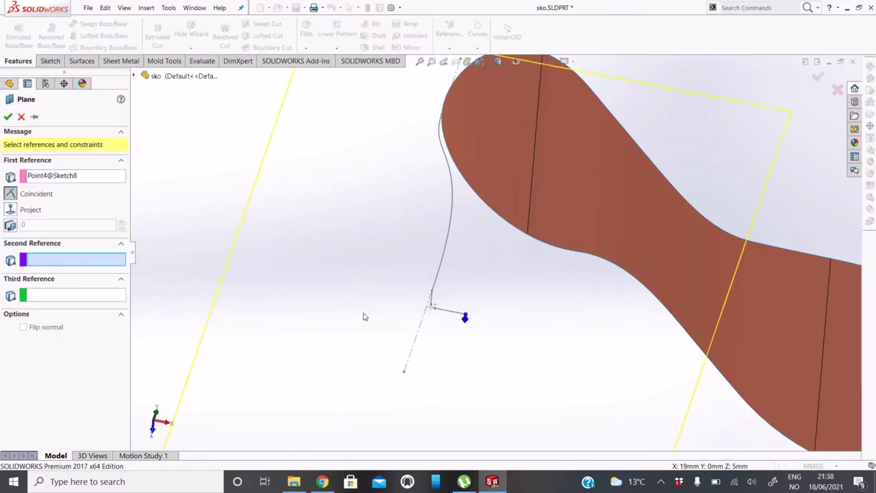
pyautogui.click(136, 76)
pyautogui.click(164, 164)
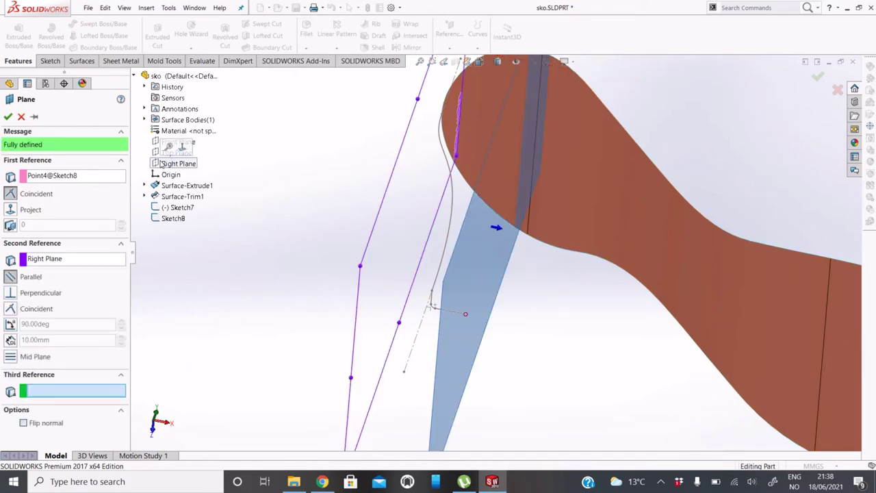
pyautogui.click(7, 117)
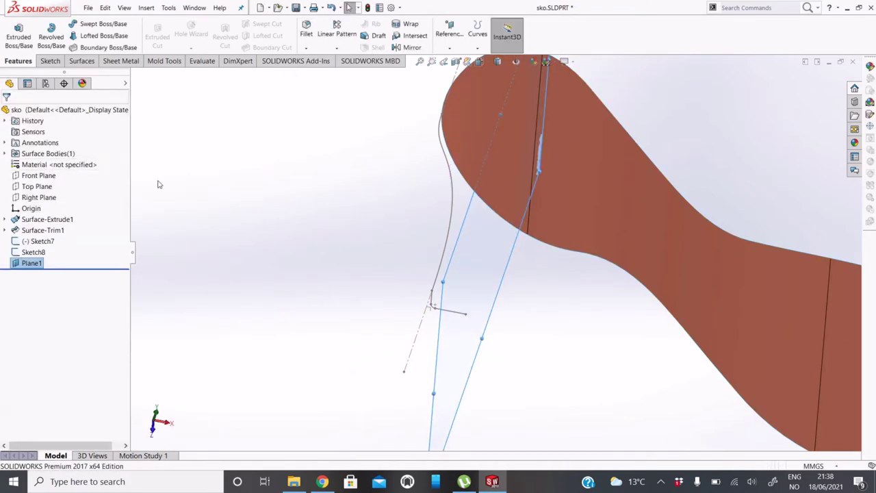
# Open Sketch9 on Plane1 and view it face-on.
pyautogui.rightClick(31, 262)
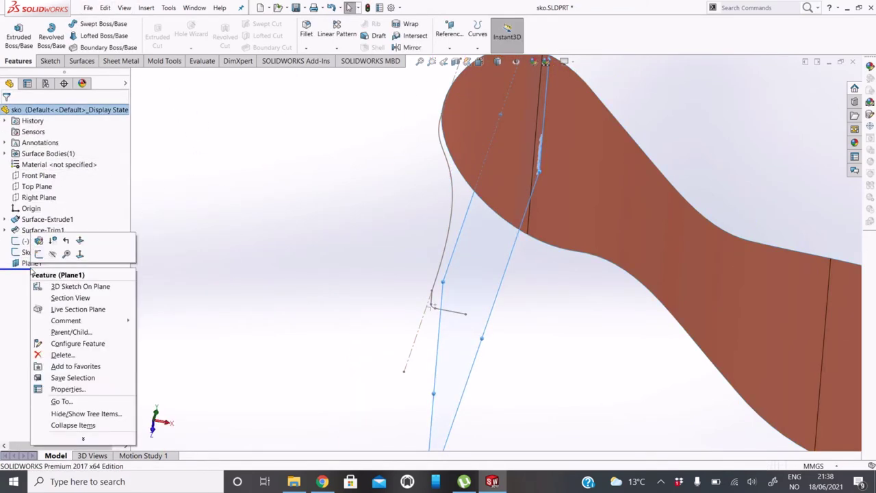
pyautogui.click(41, 245)
pyautogui.rightClick(26, 274)
pyautogui.click(47, 263)
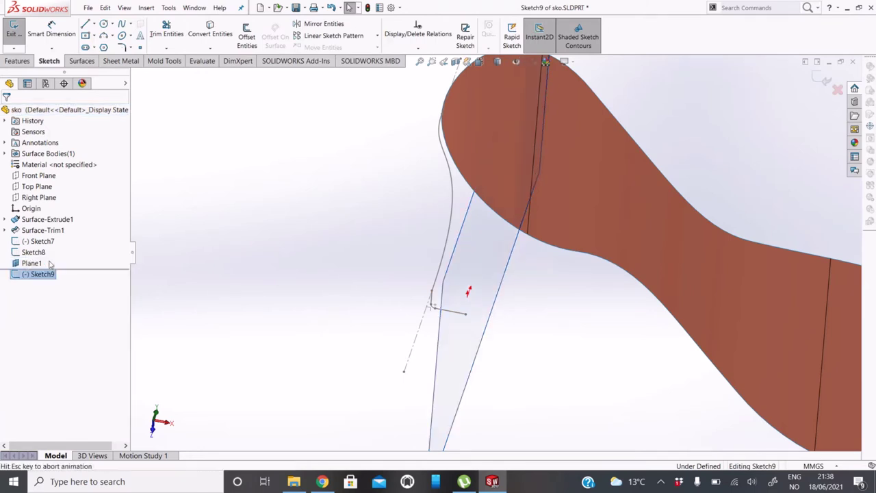
pyautogui.rightClick(45, 278)
# Draw a spline on Plane1 from the short base line's end to the sole's top-right corner.
pyautogui.click(60, 267)
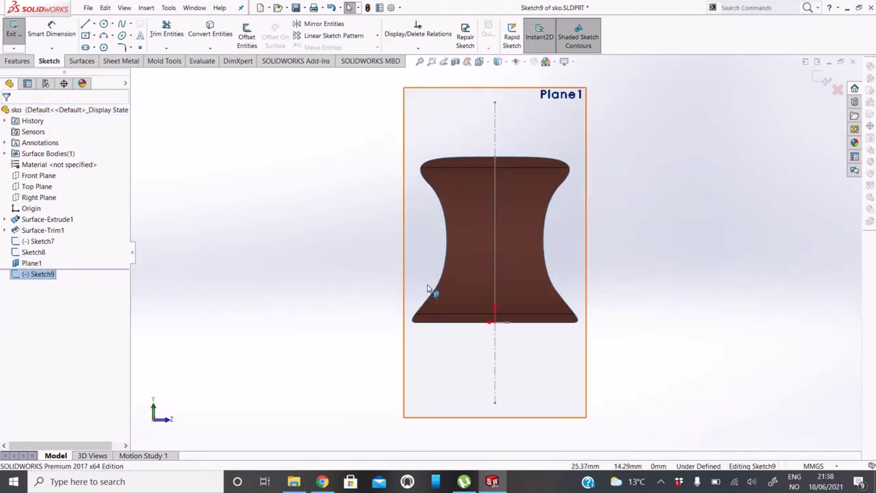
pyautogui.moveTo(430, 290); pyautogui.dragTo(411, 293, button='middle')
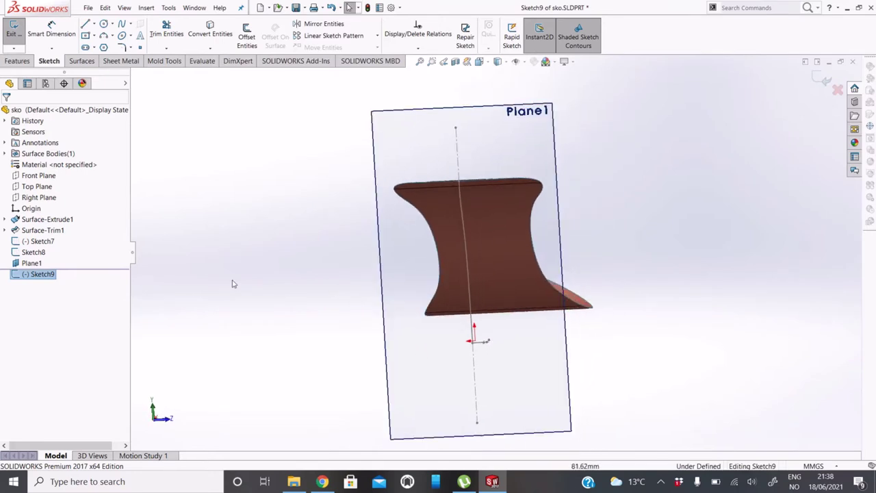
pyautogui.click(123, 24)
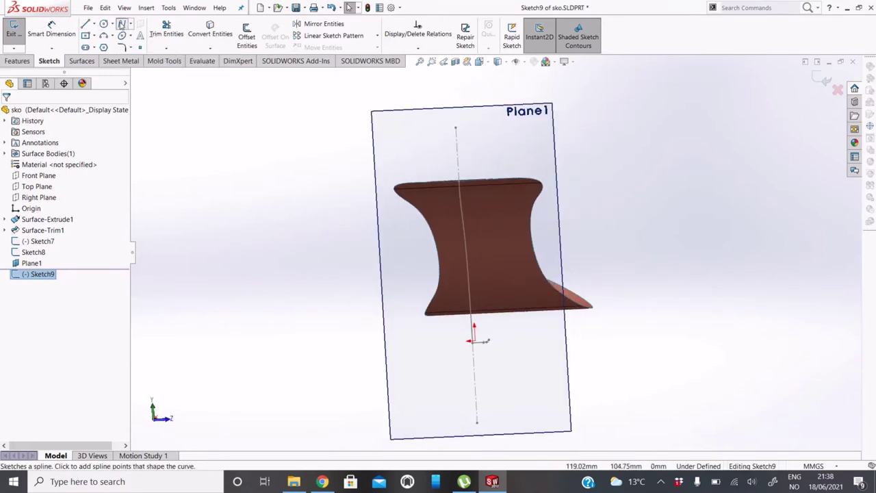
pyautogui.scroll(-2, 474, 328)
pyautogui.scroll(-2, 479, 325)
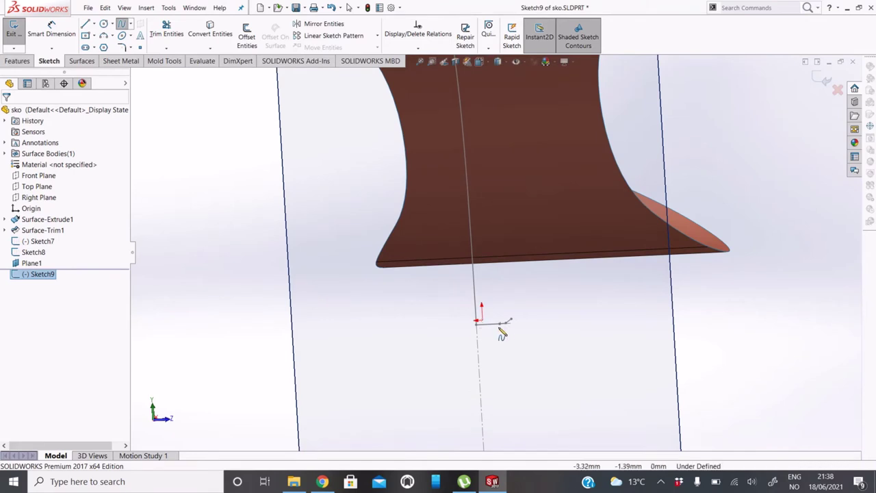
pyautogui.scroll(-3, 482, 322)
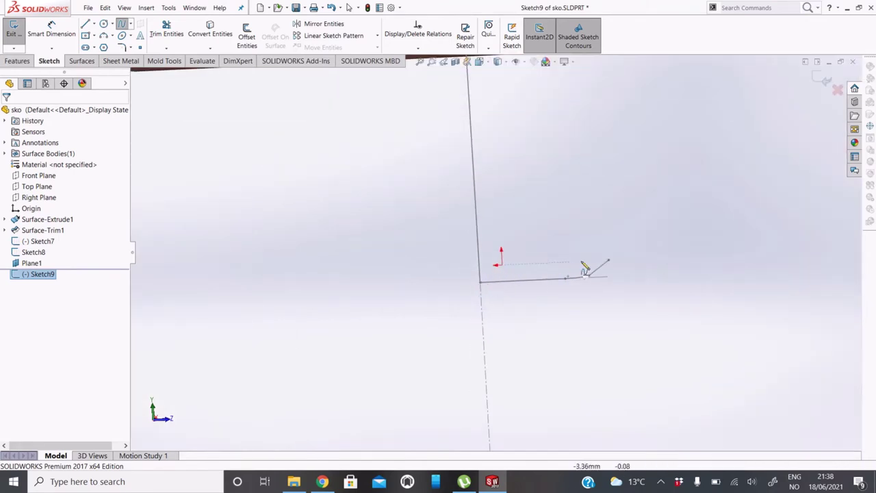
pyautogui.click(611, 264)
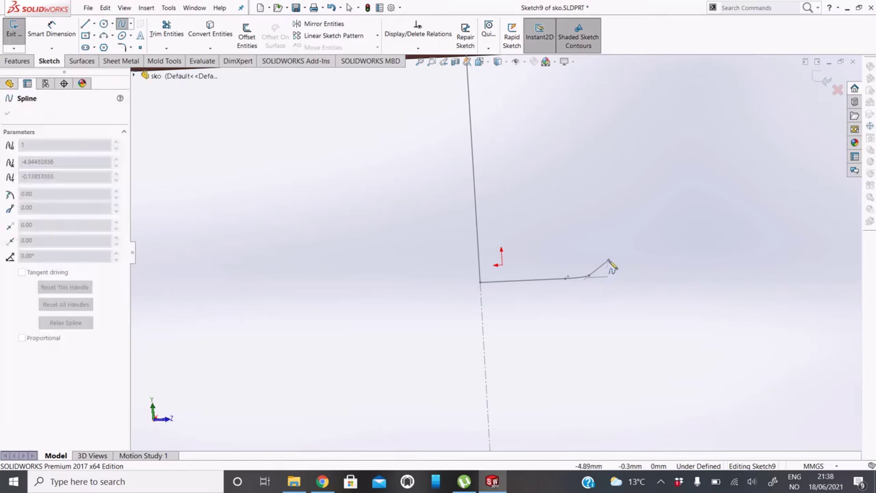
pyautogui.scroll(2, 610, 226)
pyautogui.scroll(2, 596, 202)
pyautogui.scroll(2, 561, 183)
pyautogui.scroll(2, 541, 192)
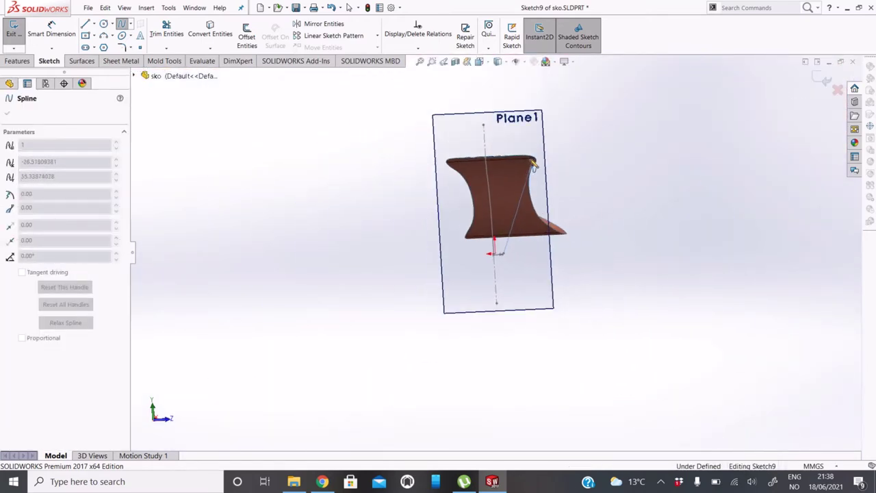
pyautogui.scroll(-1, 524, 182)
pyautogui.scroll(-3, 520, 234)
pyautogui.scroll(-1, 526, 237)
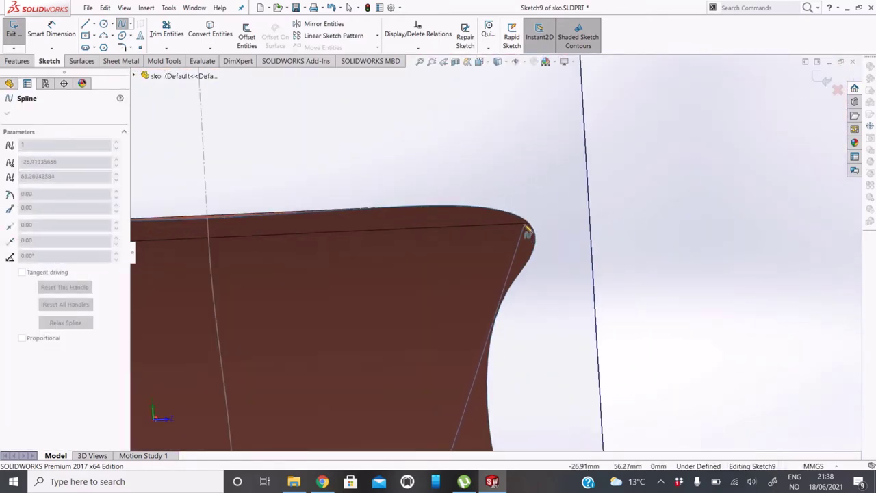
pyautogui.click(531, 231)
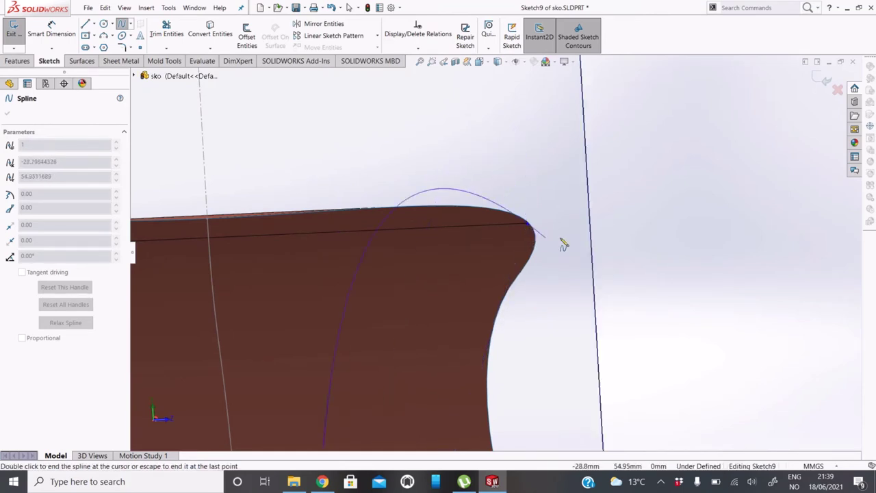
pyautogui.rightClick(799, 232)
pyautogui.click(802, 231)
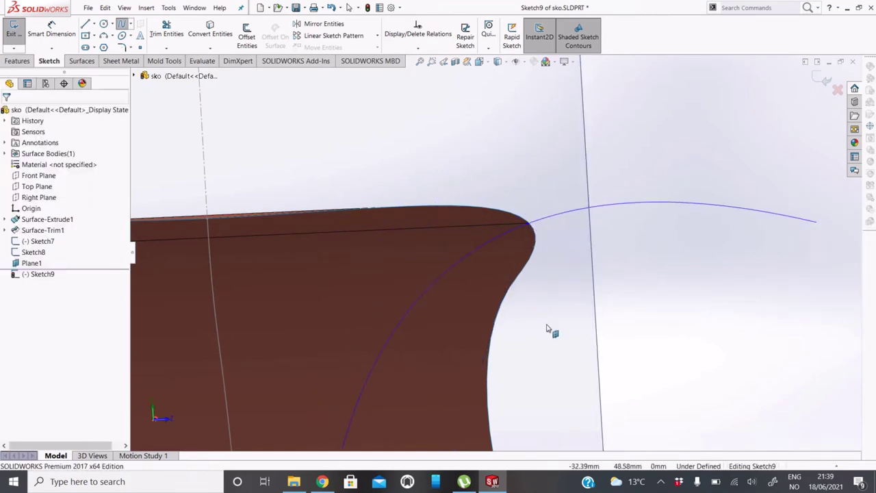
# Drag the new spline to adjust its curve shape.
pyautogui.moveTo(553, 328); pyautogui.dragTo(469, 351, button='middle')
pyautogui.click(475, 357)
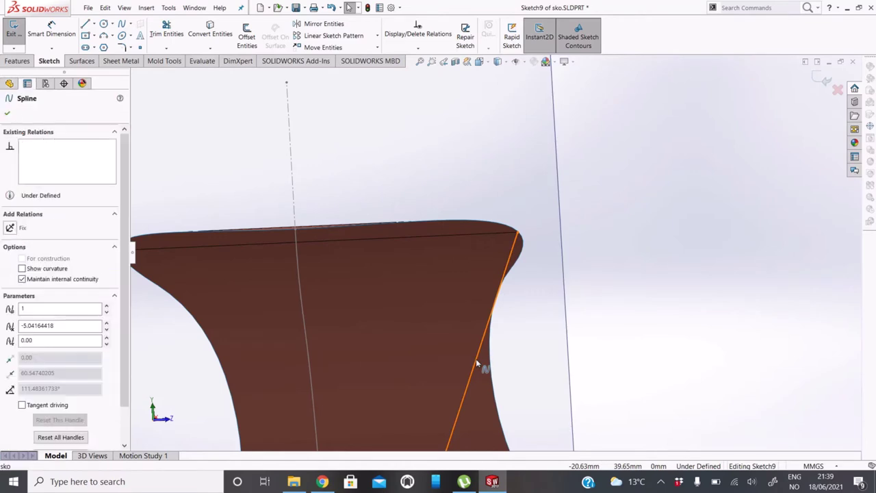
pyautogui.moveTo(476, 358)
pyautogui.mouseDown()
pyautogui.moveTo(470, 364)
pyautogui.moveTo(502, 343)
pyautogui.mouseUp()
pyautogui.scroll(3, 501, 350)
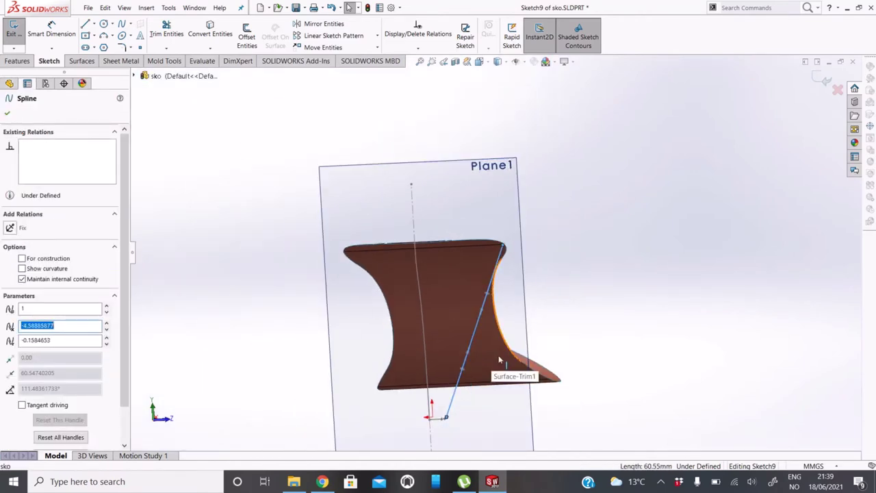
pyautogui.click(500, 356)
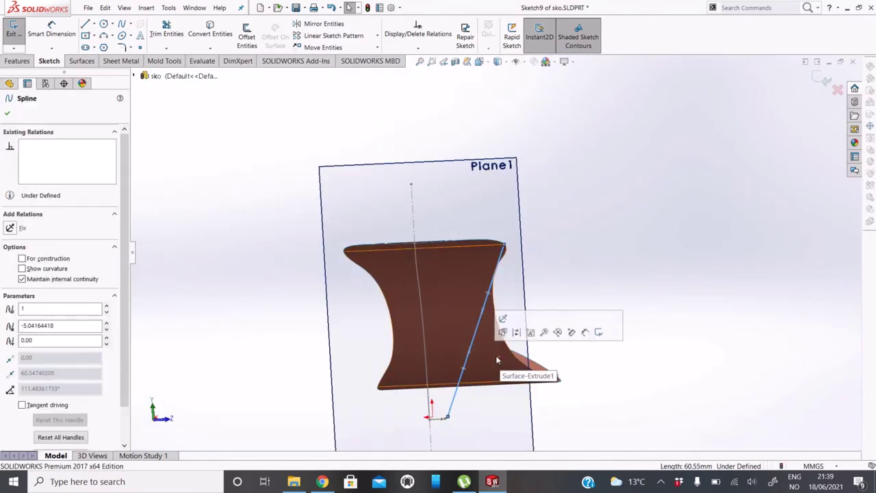
pyautogui.scroll(-3, 452, 410)
pyautogui.scroll(-4, 479, 400)
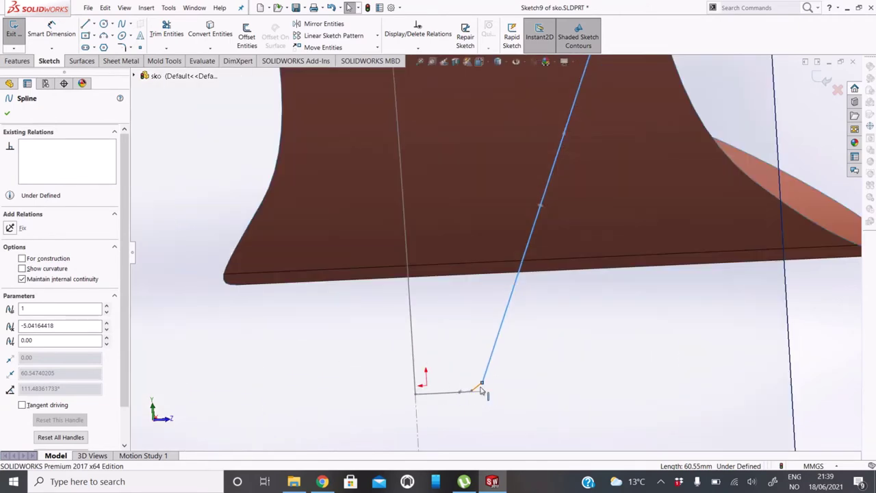
# Draw a short vertical centerline below the spline and a horizontal centerline from the sole's top corner.
pyautogui.click(94, 26)
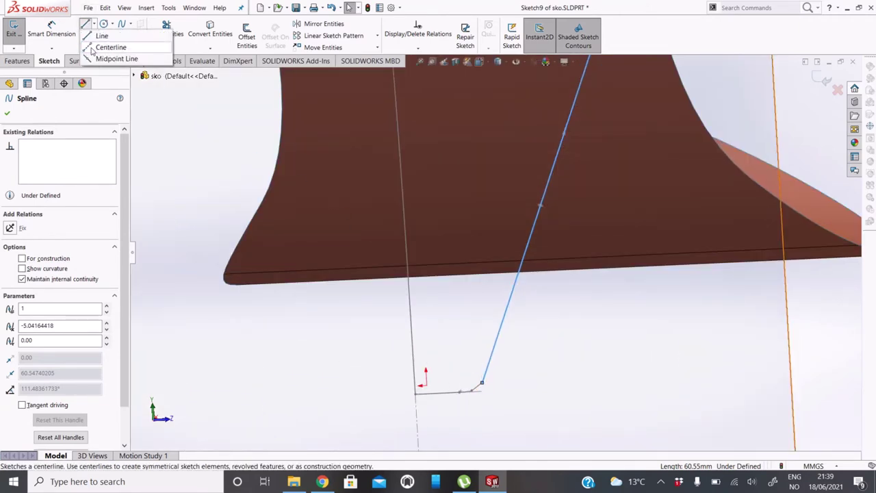
pyautogui.click(109, 41)
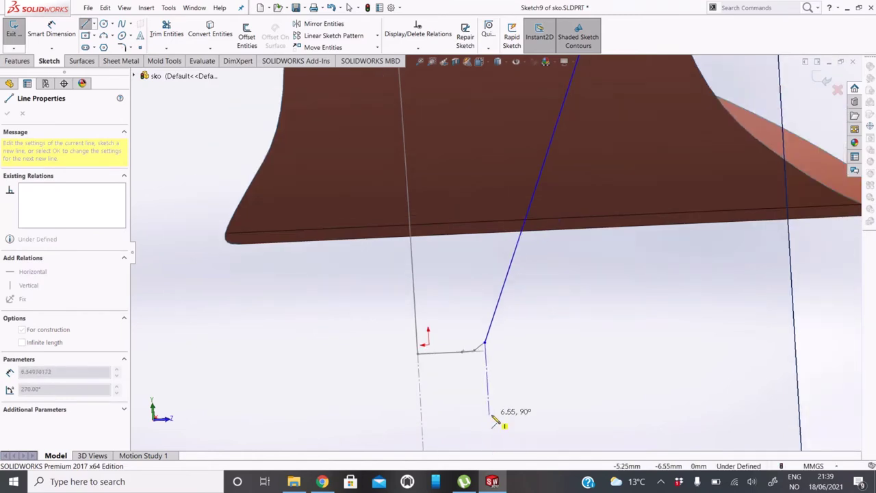
pyautogui.click(489, 416)
pyautogui.press('Escape')
pyautogui.moveTo(489, 408); pyautogui.dragTo(530, 179, button='middle')
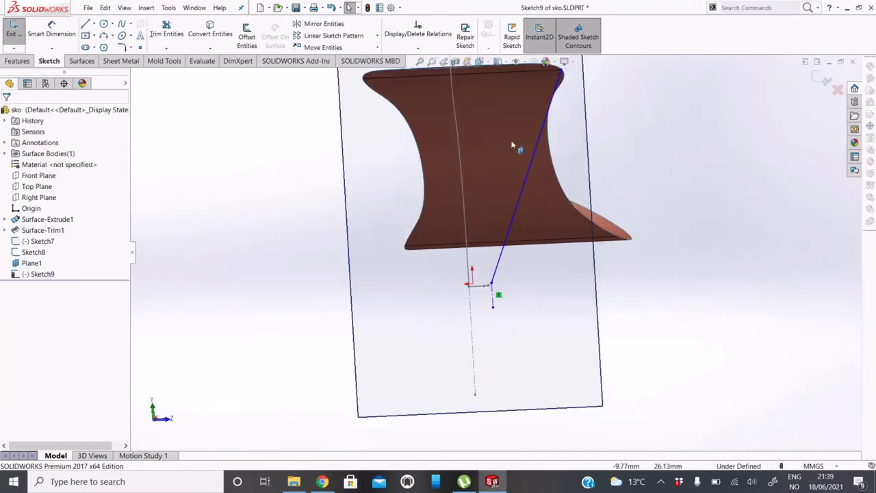
pyautogui.scroll(-2, 531, 180)
pyautogui.click(92, 24)
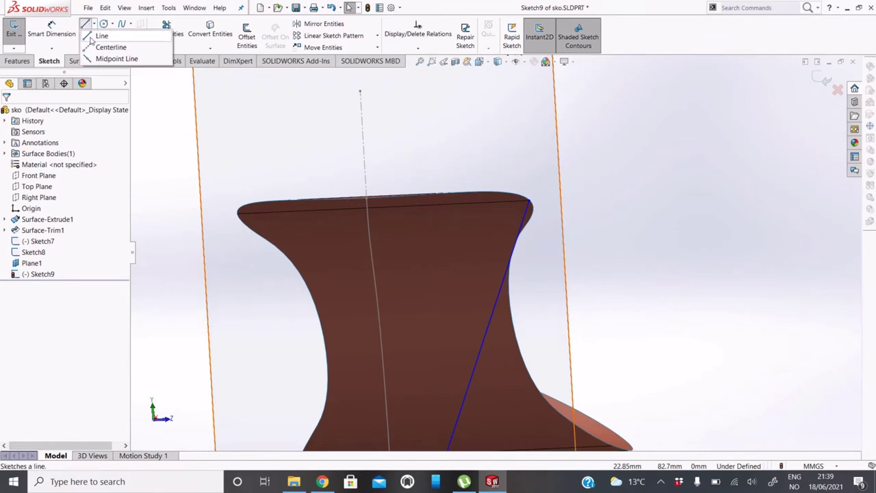
pyautogui.click(109, 46)
pyautogui.click(531, 200)
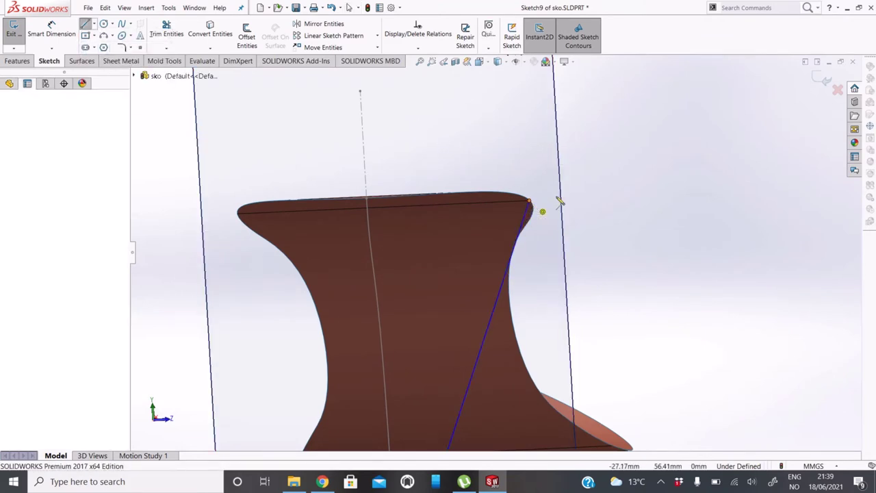
pyautogui.click(601, 199)
pyautogui.press('Escape')
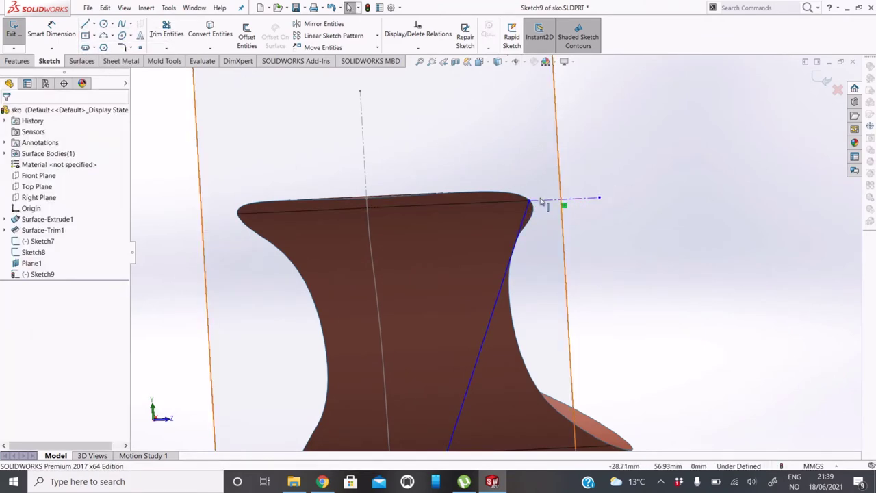
# Make the spline tangent to the vertical construction line.
pyautogui.click(590, 200)
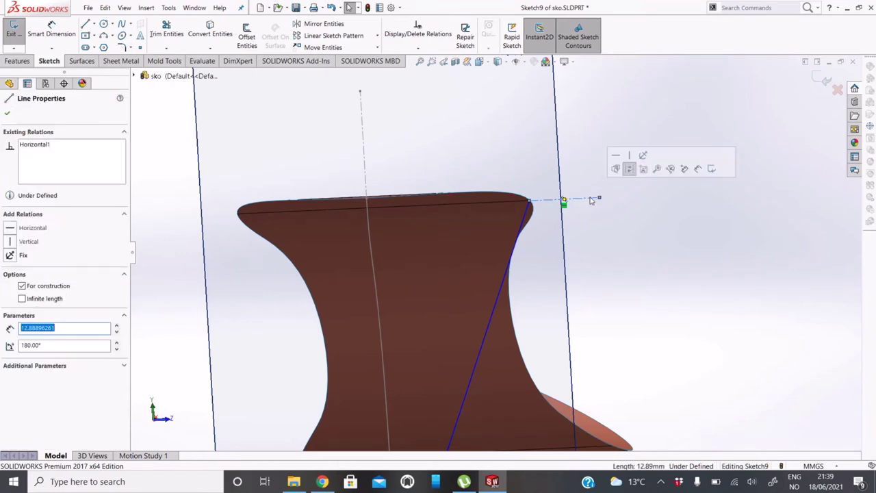
pyautogui.scroll(4, 351, 297)
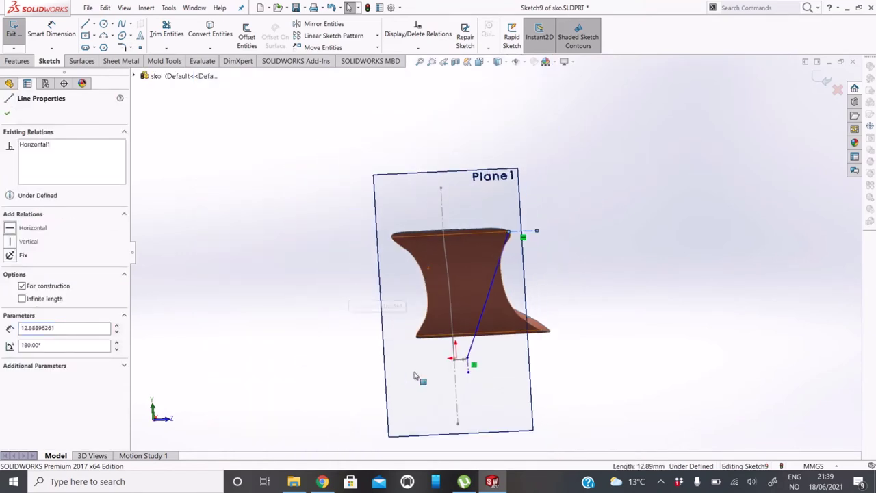
pyautogui.scroll(-4, 472, 363)
pyautogui.click(483, 345)
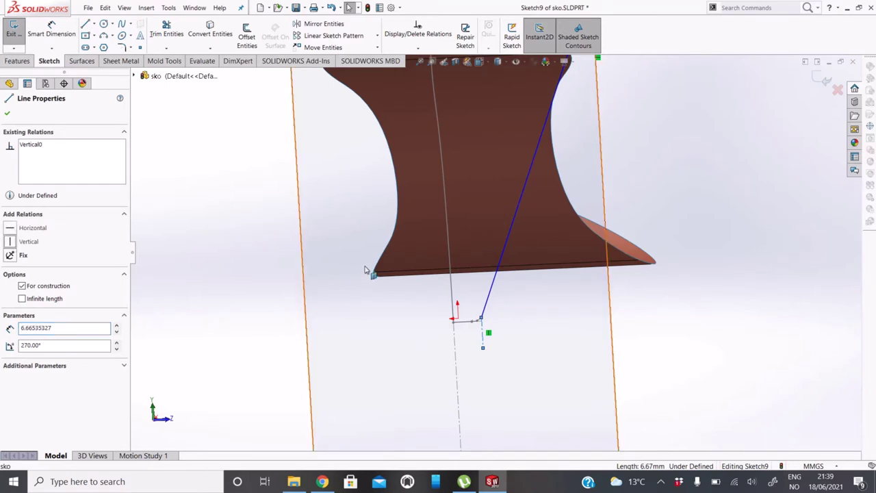
pyautogui.click(484, 299)
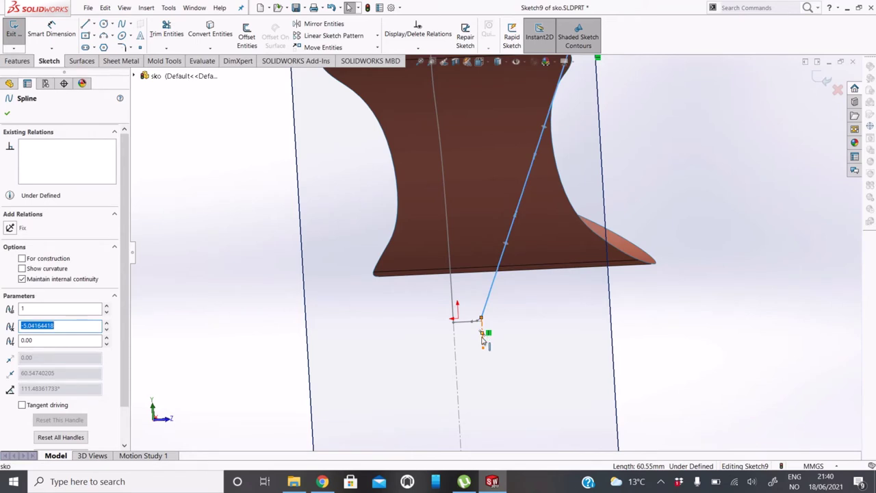
pyautogui.keyDown('ctrl'); pyautogui.click(483, 339); pyautogui.keyUp('ctrl')
pyautogui.click(11, 290)
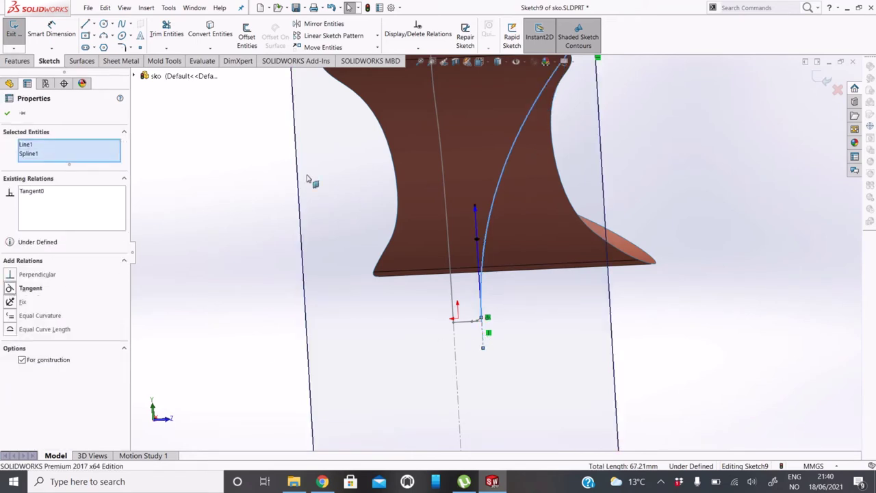
# Make the spline tangent to the horizontal construction line.
pyautogui.scroll(2, 561, 193)
pyautogui.scroll(-3, 577, 235)
pyautogui.click(572, 230)
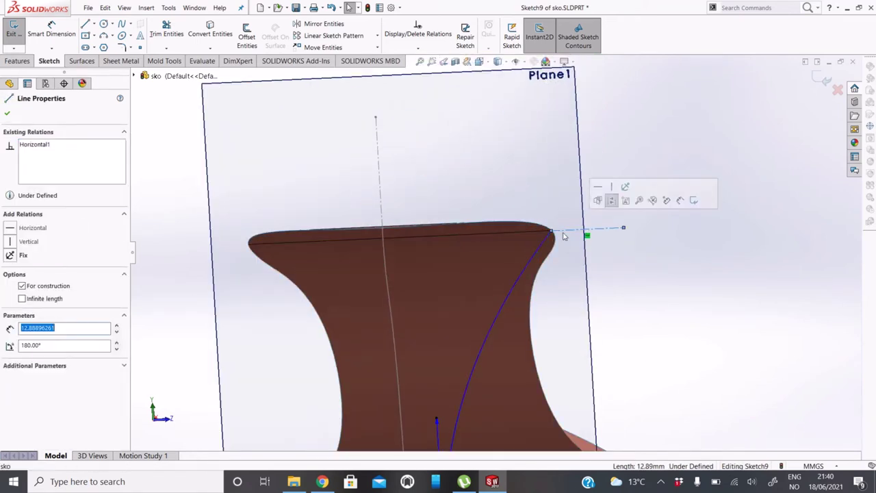
pyautogui.keyDown('ctrl'); pyautogui.click(541, 243); pyautogui.keyUp('ctrl')
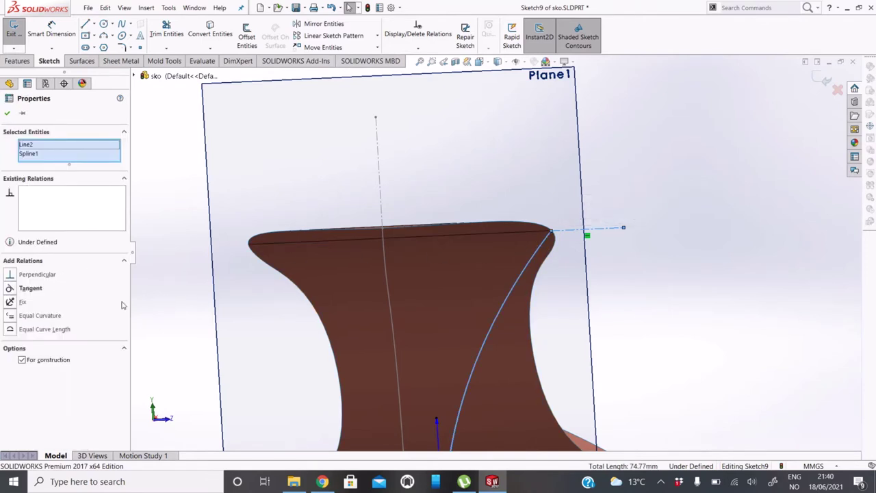
pyautogui.click(19, 291)
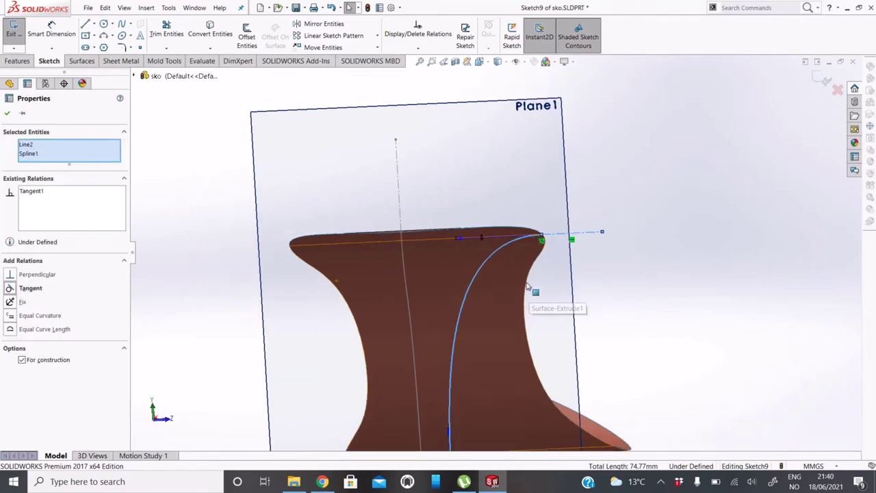
pyautogui.scroll(2, 527, 288)
pyautogui.press('Escape')
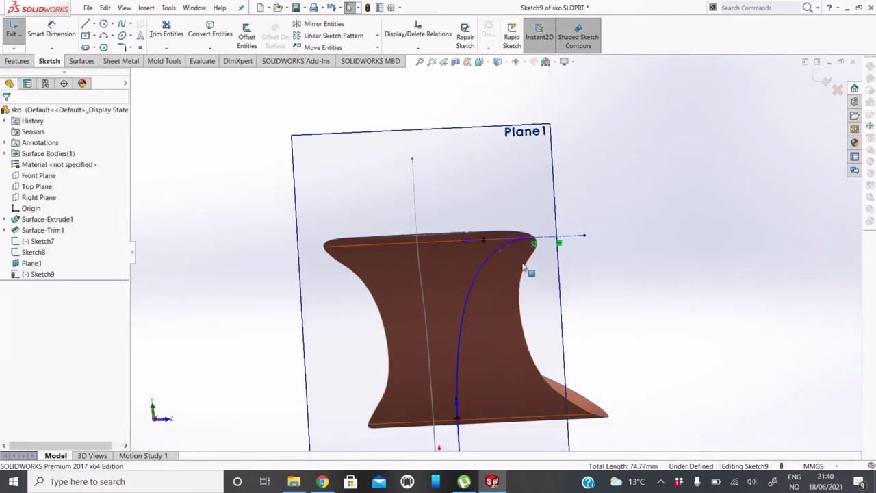
pyautogui.scroll(3, 499, 274)
pyautogui.scroll(2, 489, 276)
pyautogui.scroll(-1, 489, 276)
pyautogui.scroll(-1, 513, 230)
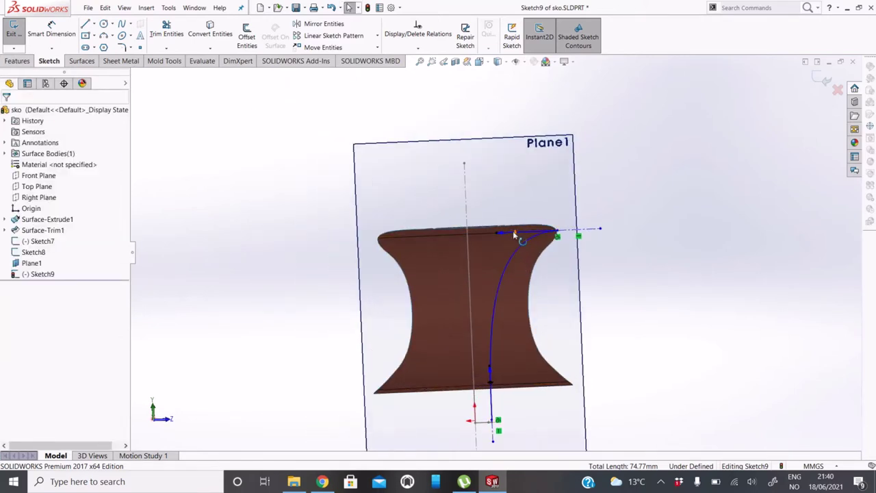
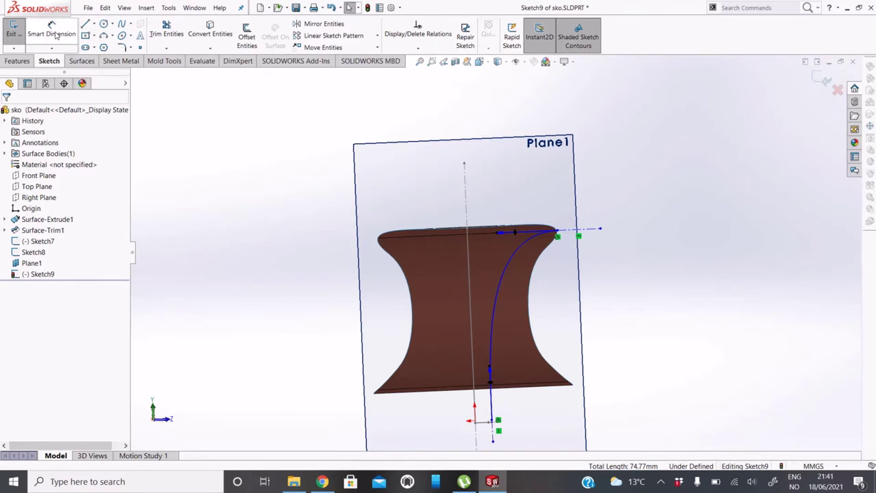
# Dimension Sketch9's lower spline tangent handle to 90 mm.
pyautogui.scroll(-3, 490, 394)
pyautogui.scroll(-2, 496, 361)
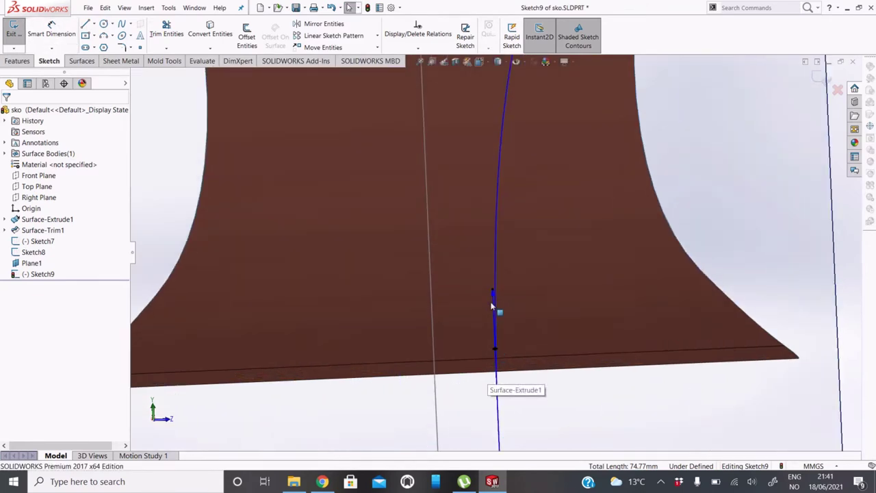
pyautogui.click(492, 294)
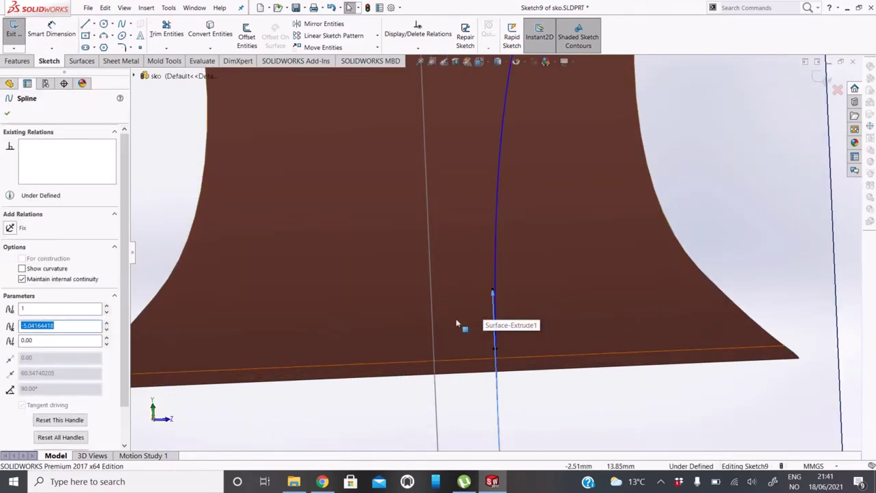
pyautogui.press('Escape')
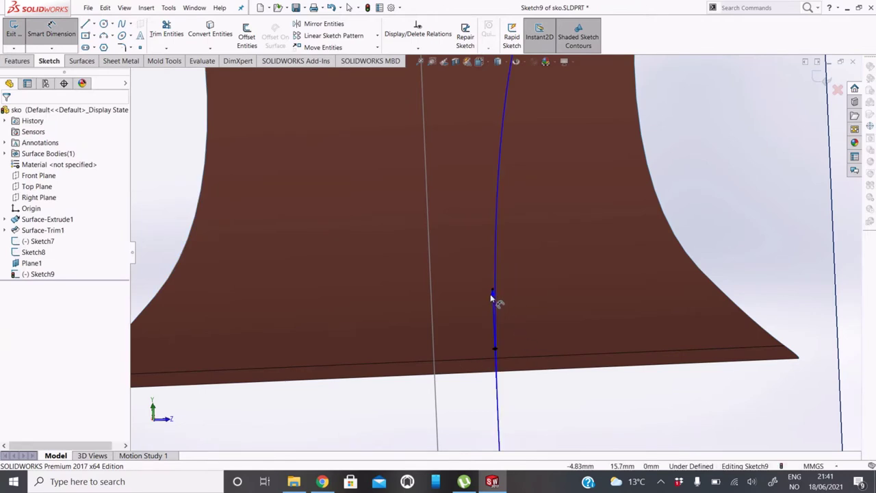
pyautogui.click(490, 296)
pyautogui.click(613, 412)
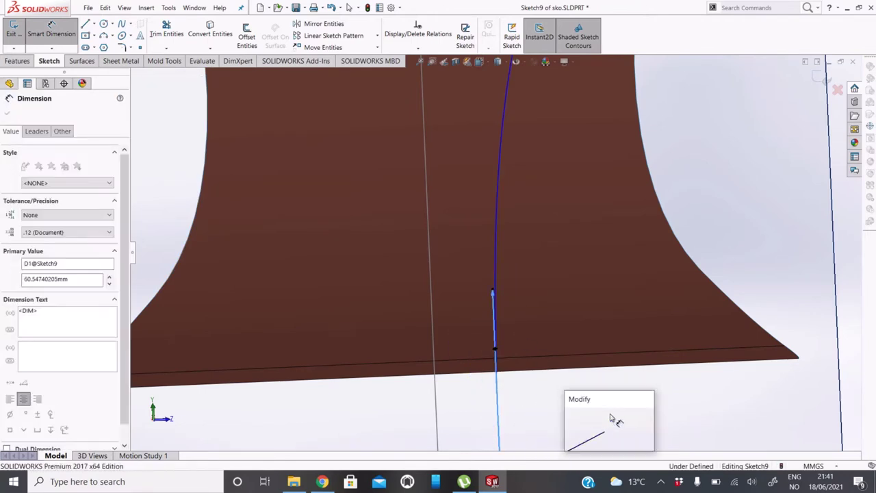
pyautogui.write('90')
pyautogui.press('Return')
pyautogui.scroll(5, 493, 273)
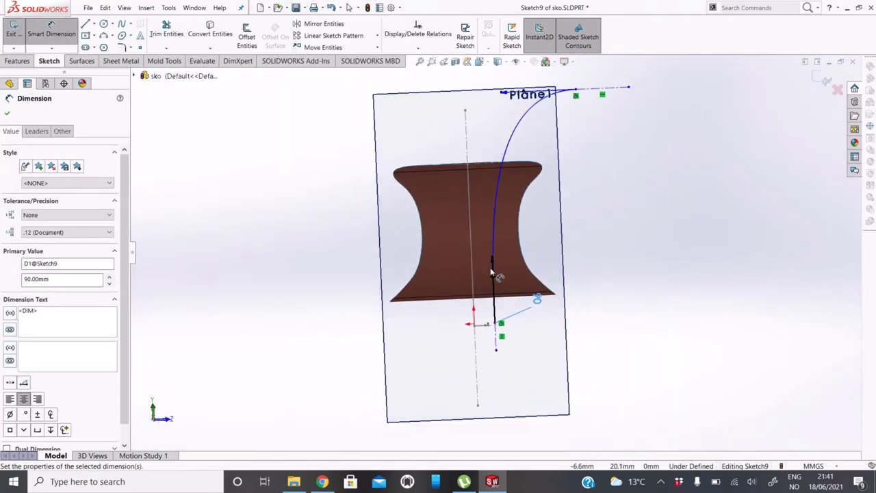
pyautogui.scroll(-2, 493, 263)
pyautogui.moveTo(504, 339); pyautogui.dragTo(504, 163, button='middle')
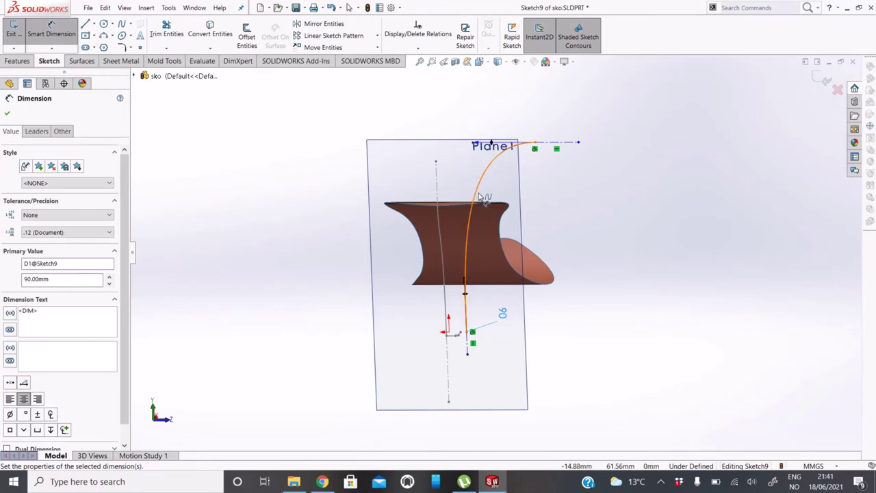
# Make the heel curve's bottom end point coincident with Point4 of Sketch8.
pyautogui.moveTo(469, 334); pyautogui.dragTo(424, 343, button='middle')
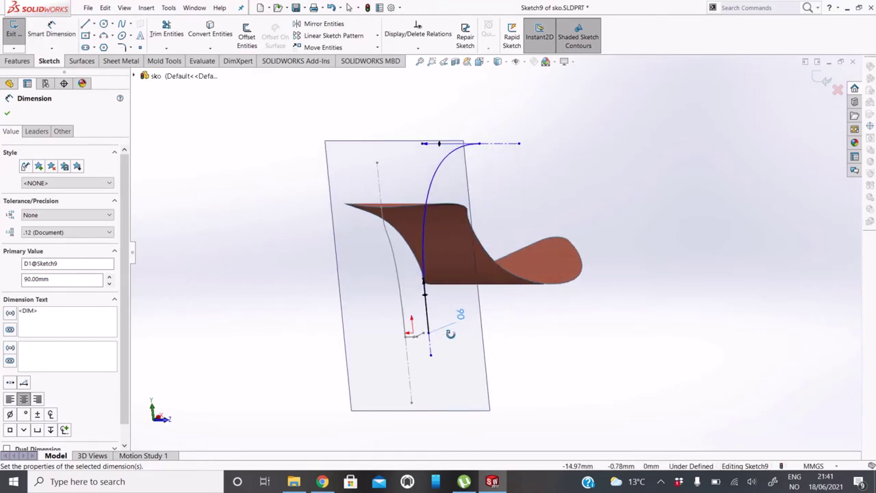
pyautogui.press('Escape')
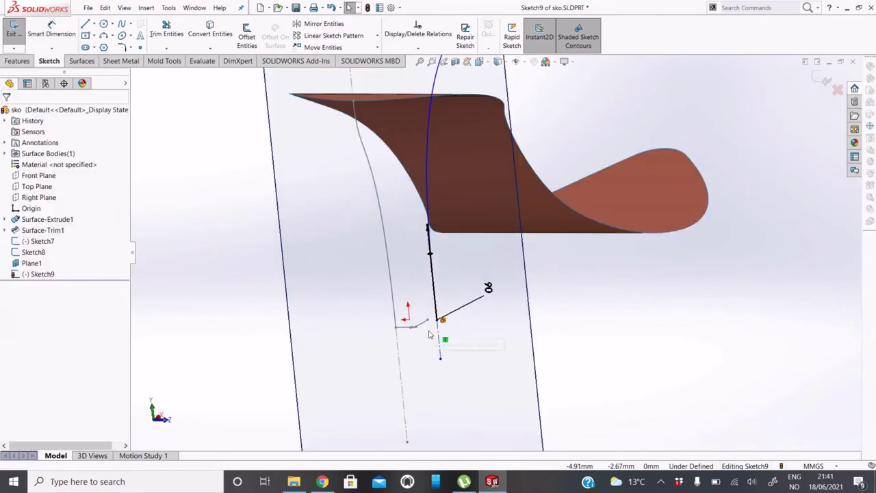
pyautogui.scroll(-5, 428, 342)
pyautogui.click(465, 300)
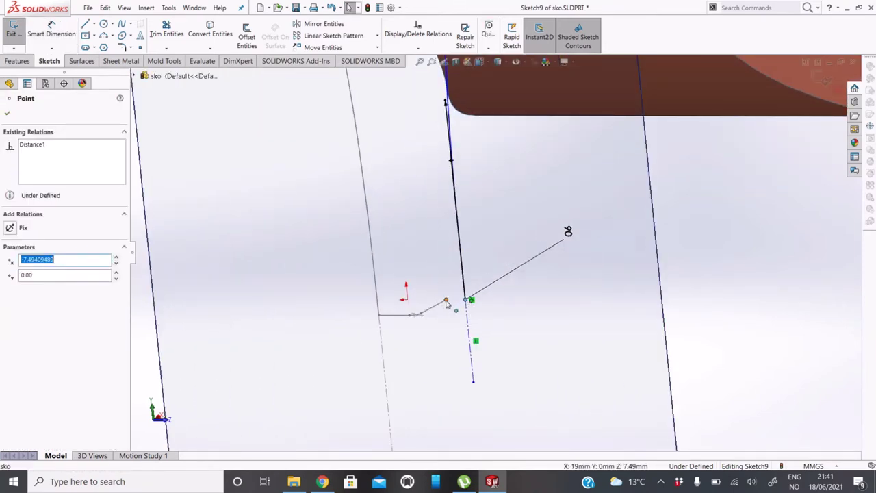
pyautogui.keyDown('ctrl'); pyautogui.click(445, 300); pyautogui.keyUp('ctrl')
pyautogui.click(11, 304)
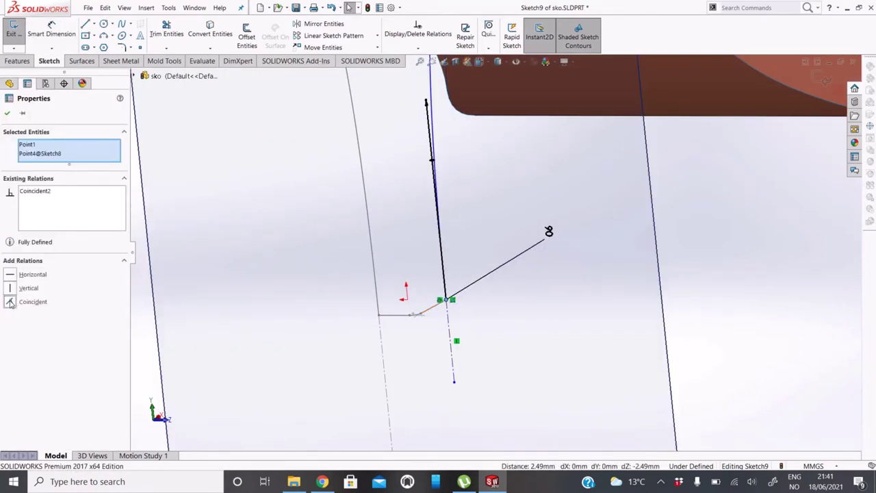
pyautogui.scroll(5, 524, 87)
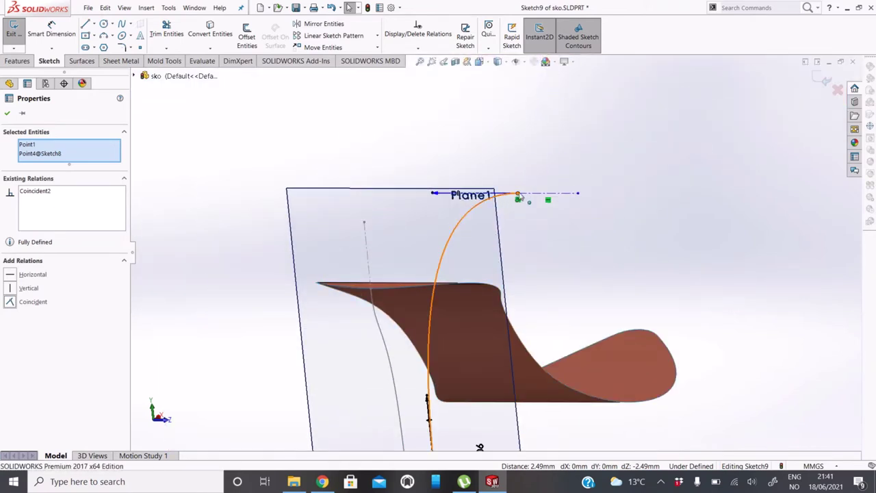
# Try a Pierce relation between the curve's top point and the surface edge, then undo it.
pyautogui.click(518, 199)
pyautogui.scroll(-5, 496, 290)
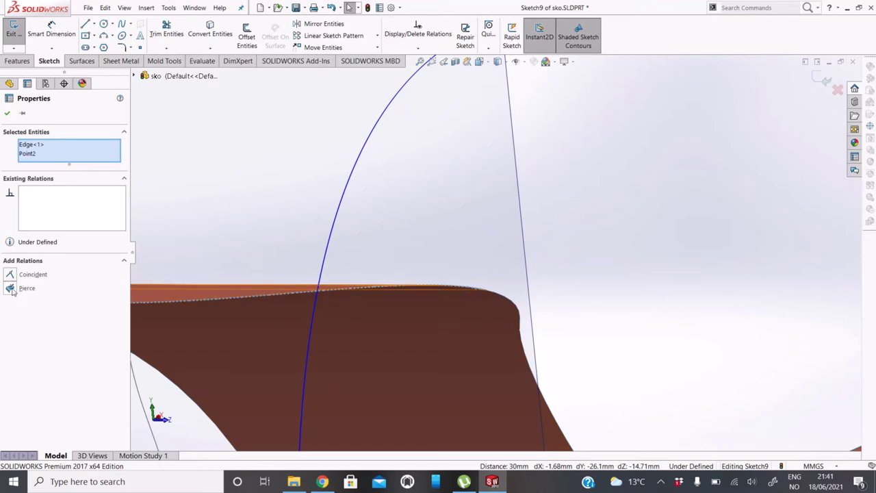
pyautogui.click(26, 287)
pyautogui.moveTo(287, 329)
pyautogui.mouseDown(button='middle')
pyautogui.moveTo(301, 306)
pyautogui.moveTo(454, 287)
pyautogui.mouseUp(button='middle')
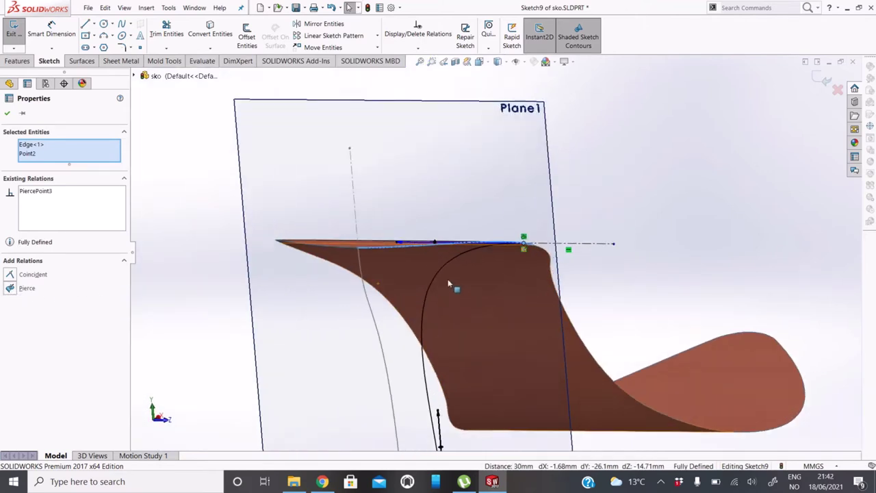
pyautogui.scroll(-5, 579, 214)
pyautogui.scroll(-2, 580, 231)
pyautogui.scroll(-3, 580, 231)
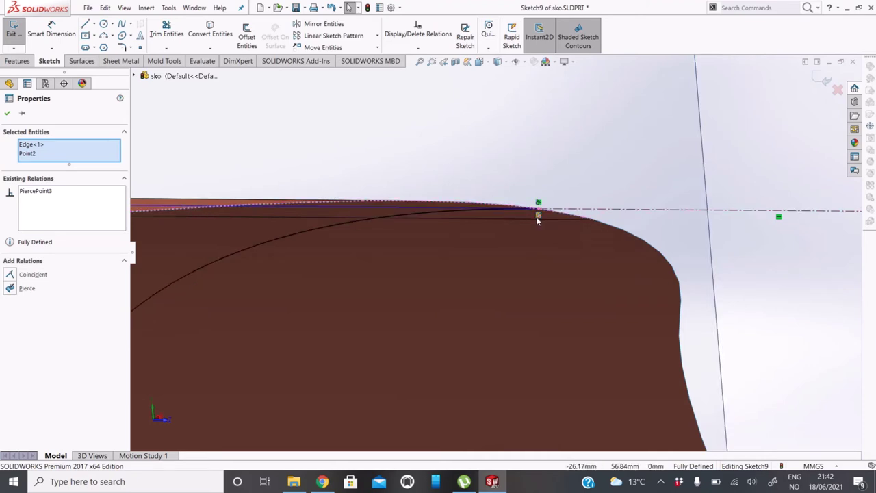
pyautogui.hotkey('ctrl', 'z')
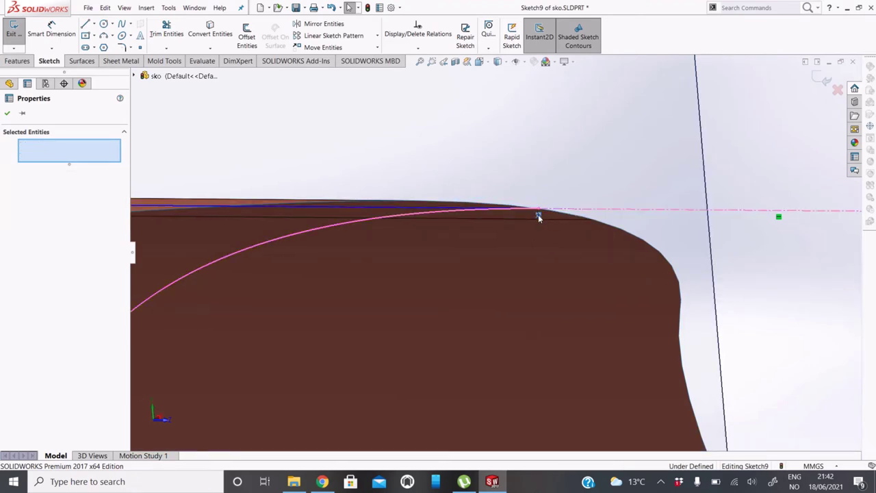
# Make the heel spline tangent to the horizontal construction line Line2.
pyautogui.click(336, 229)
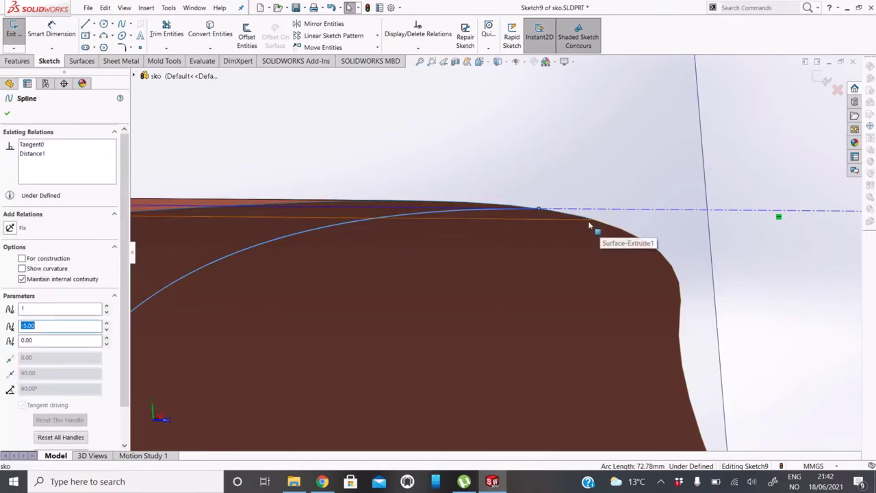
pyautogui.keyDown('ctrl'); pyautogui.click(583, 219); pyautogui.keyUp('ctrl')
pyautogui.scroll(2, 273, 336)
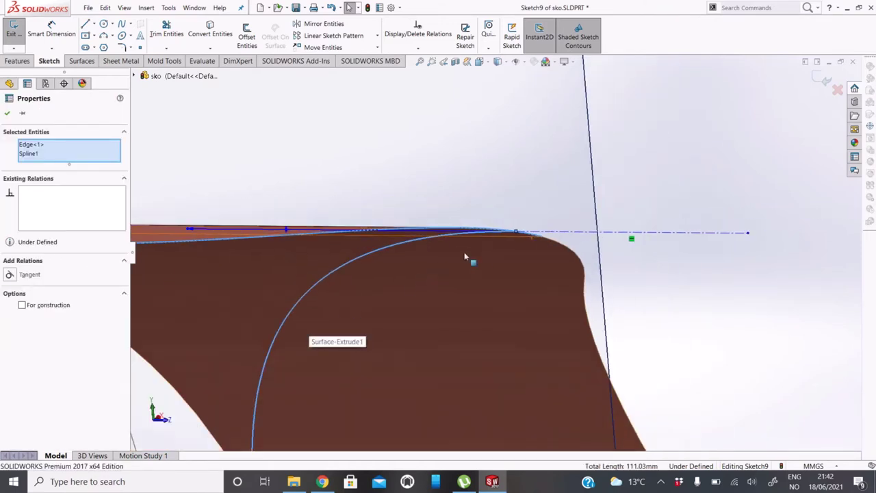
pyautogui.press('Escape')
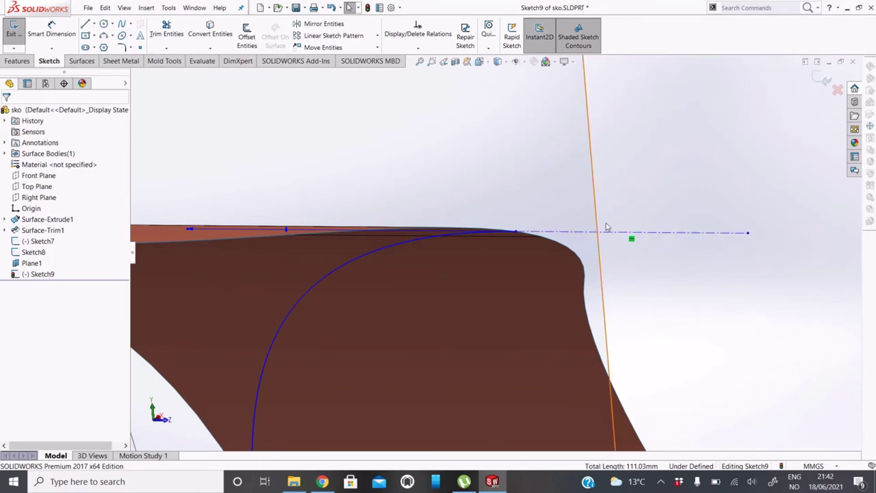
pyautogui.click(678, 234)
pyautogui.keyDown('ctrl'); pyautogui.click(318, 282); pyautogui.keyUp('ctrl')
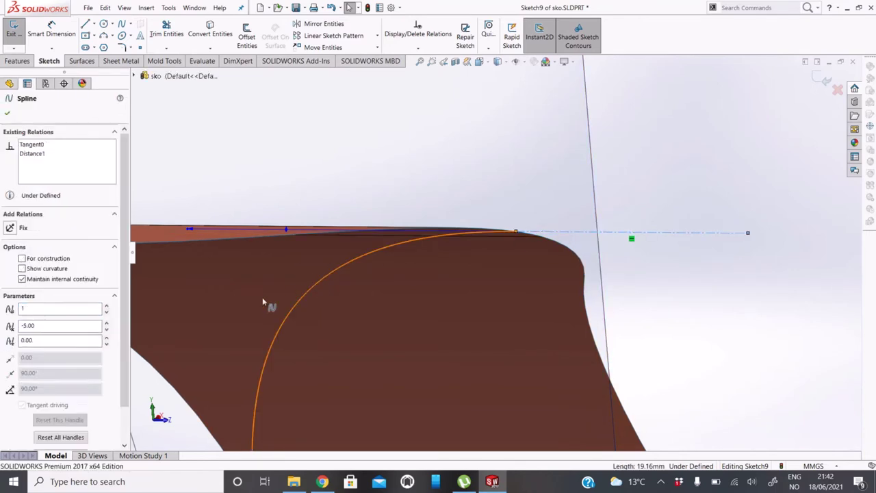
pyautogui.click(10, 289)
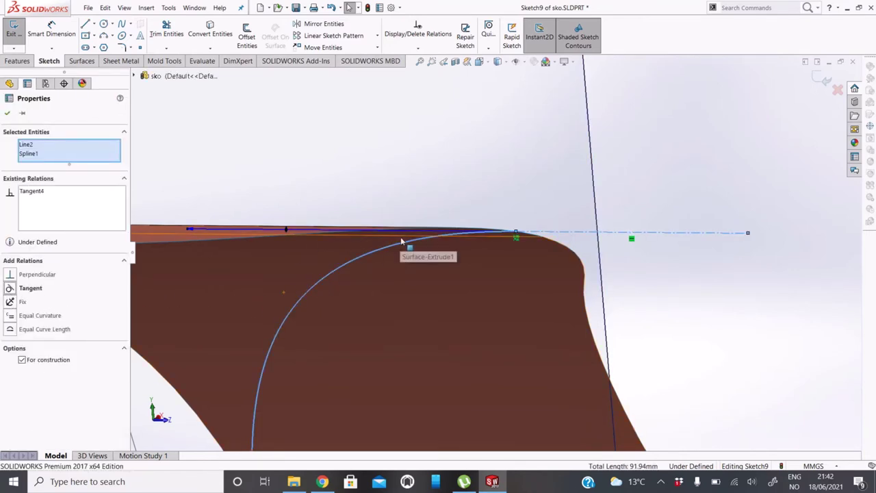
# Dimension the spline's top tangent handle to 100 mm.
pyautogui.moveTo(401, 251)
pyautogui.mouseDown(button='middle')
pyautogui.moveTo(475, 259)
pyautogui.moveTo(375, 262)
pyautogui.moveTo(348, 244)
pyautogui.mouseUp(button='middle')
pyautogui.scroll(-3, 349, 248)
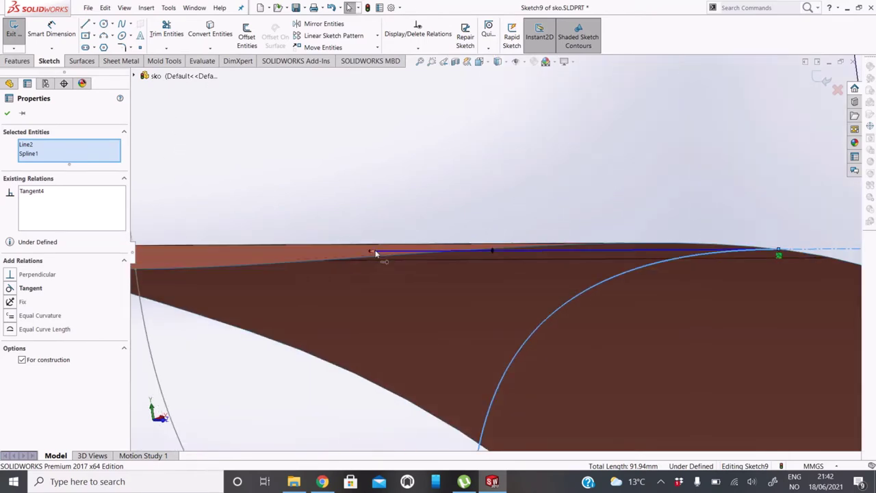
pyautogui.click(377, 254)
pyautogui.click(51, 28)
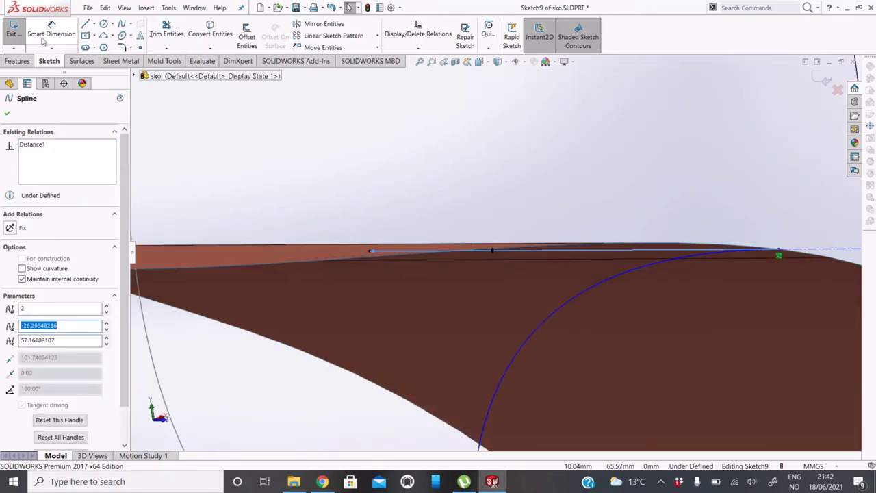
pyautogui.click(371, 254)
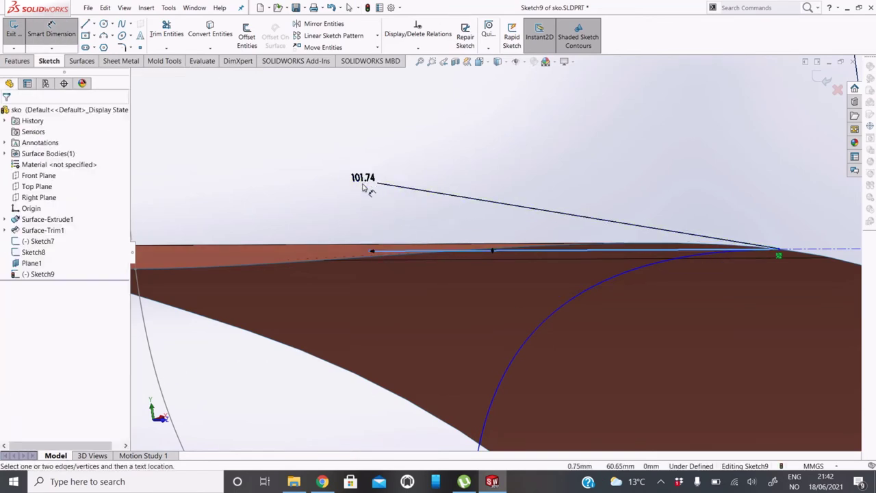
pyautogui.click(363, 181)
pyautogui.write('00')
pyautogui.press('Return')
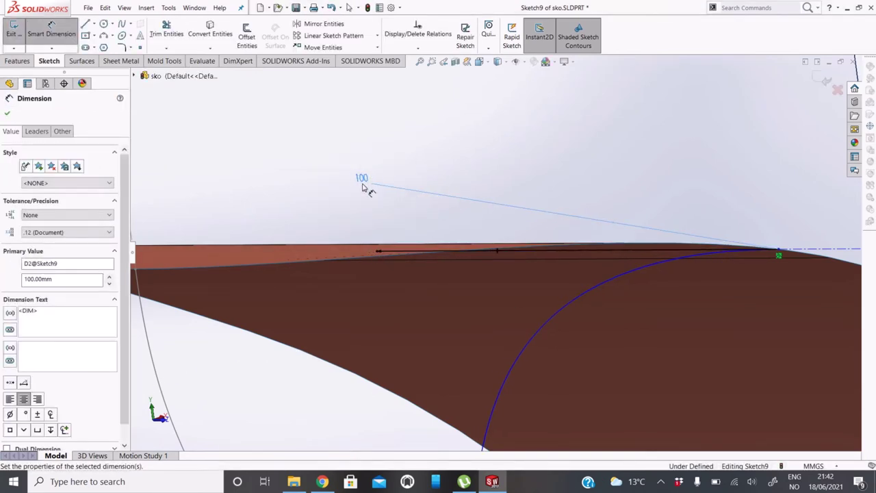
pyautogui.scroll(3, 557, 304)
pyautogui.scroll(-3, 624, 237)
pyautogui.press('Escape')
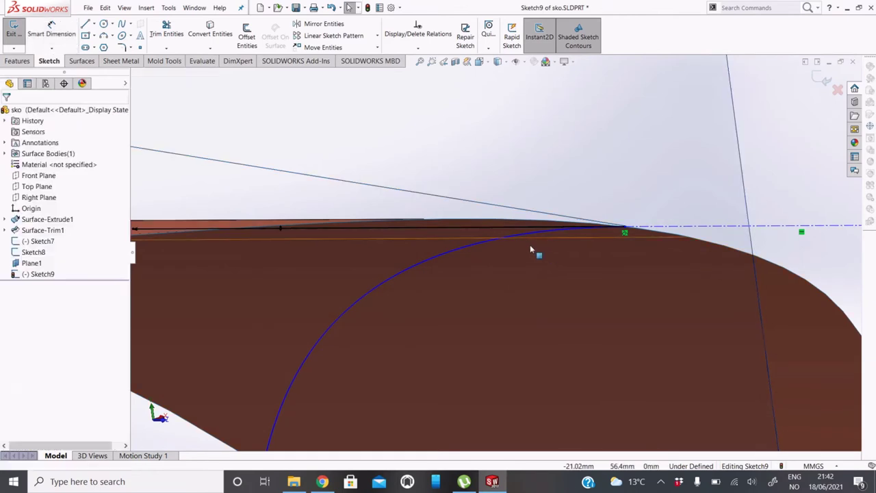
# Test selecting the spline with the surface face, then clear the selection and orbit out.
pyautogui.click(476, 251)
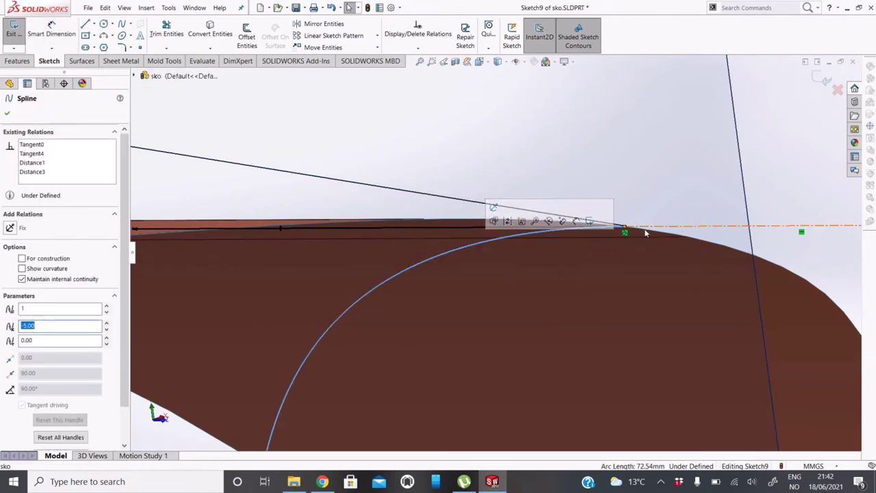
pyautogui.keyDown('ctrl'); pyautogui.click(677, 247); pyautogui.keyUp('ctrl')
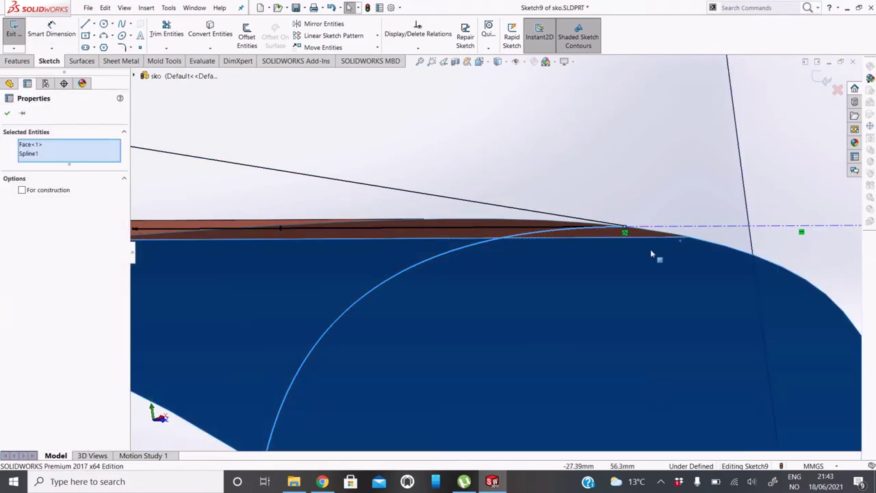
pyautogui.click(647, 240)
pyautogui.keyDown('ctrl'); pyautogui.click(646, 238); pyautogui.keyUp('ctrl')
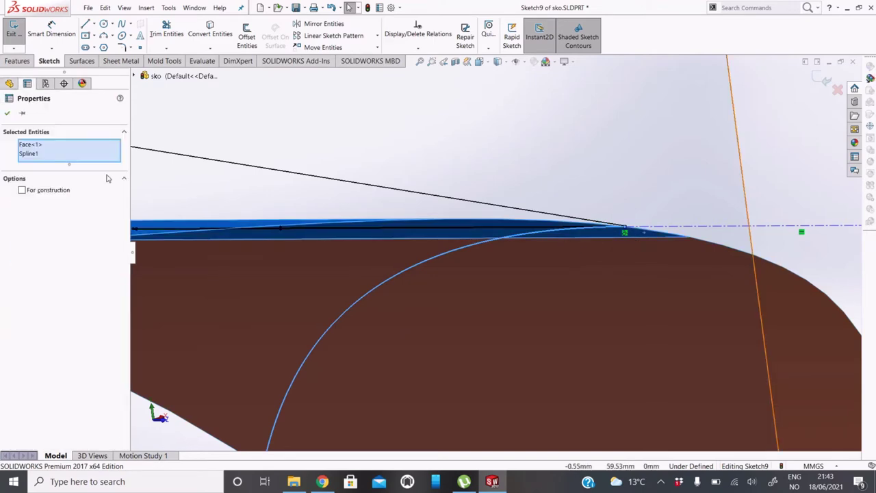
pyautogui.click(8, 114)
pyautogui.moveTo(307, 336)
pyautogui.mouseDown(button='middle')
pyautogui.moveTo(397, 397)
pyautogui.moveTo(409, 366)
pyautogui.mouseUp(button='middle')
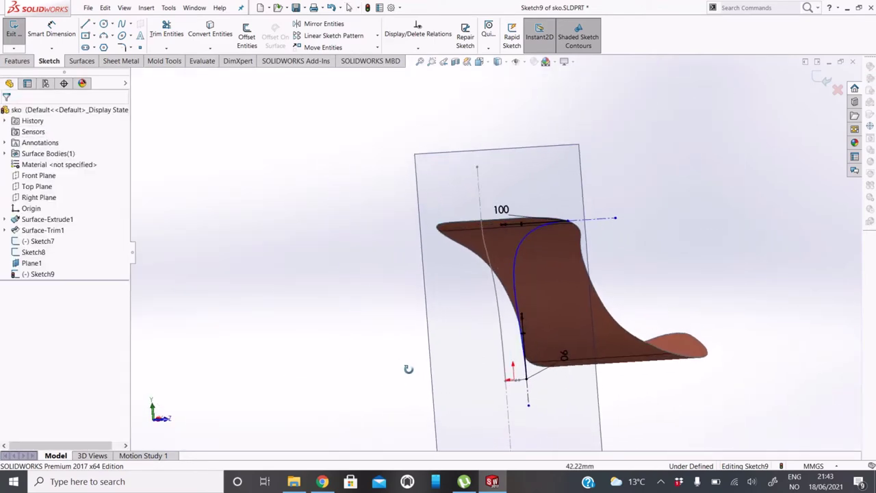
pyautogui.moveTo(464, 481)
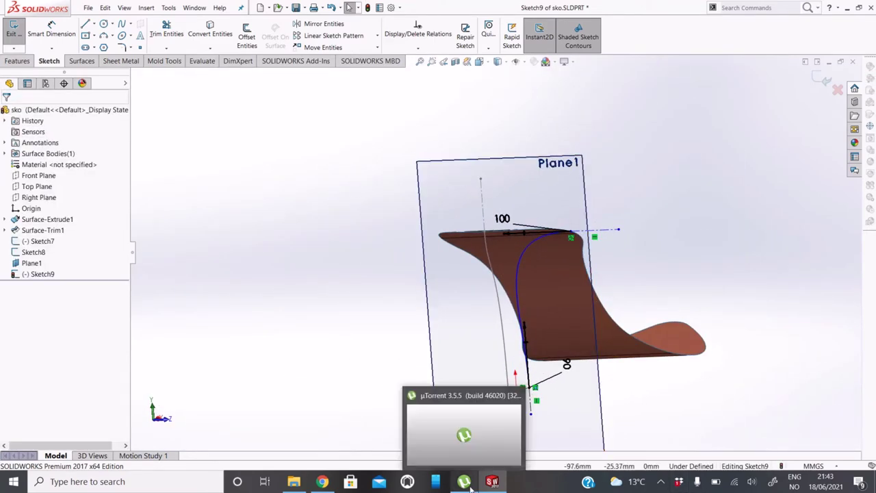
pyautogui.moveTo(406, 322)
pyautogui.mouseDown(button='middle')
pyautogui.moveTo(403, 313)
pyautogui.moveTo(372, 322)
pyautogui.moveTo(286, 276)
pyautogui.mouseUp(button='middle')
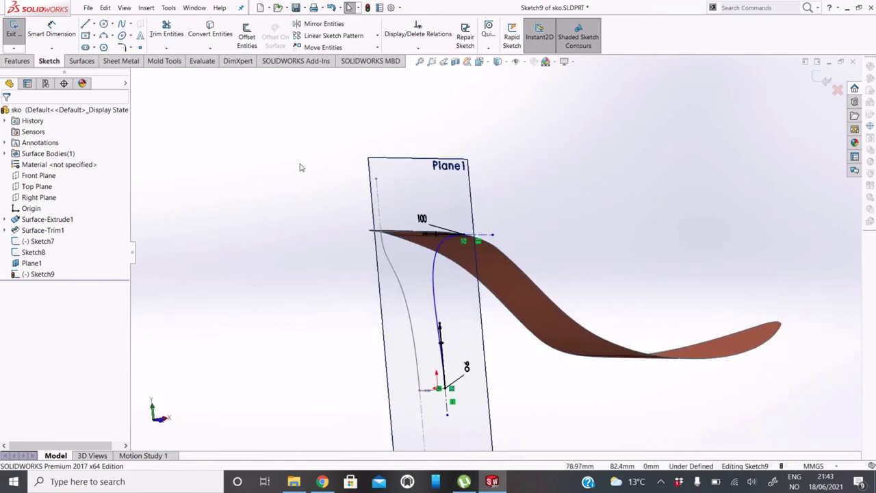
# Exit the sketch and try a Boundary Surface from Sketch9, Sketch8 and the sole edge, then cancel.
pyautogui.click(81, 60)
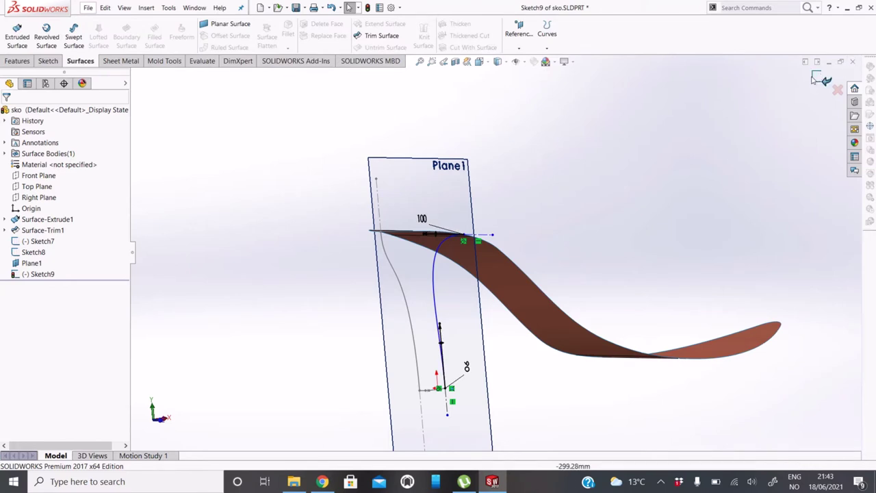
pyautogui.click(126, 41)
pyautogui.click(127, 46)
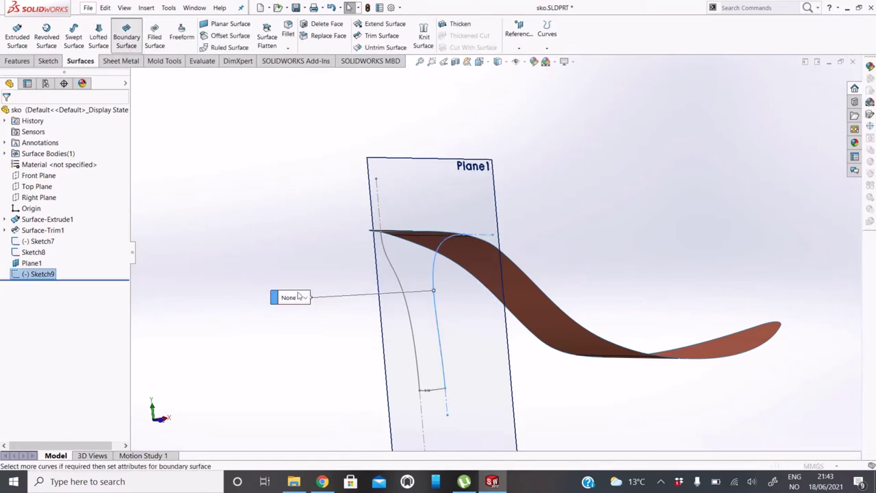
pyautogui.click(441, 391)
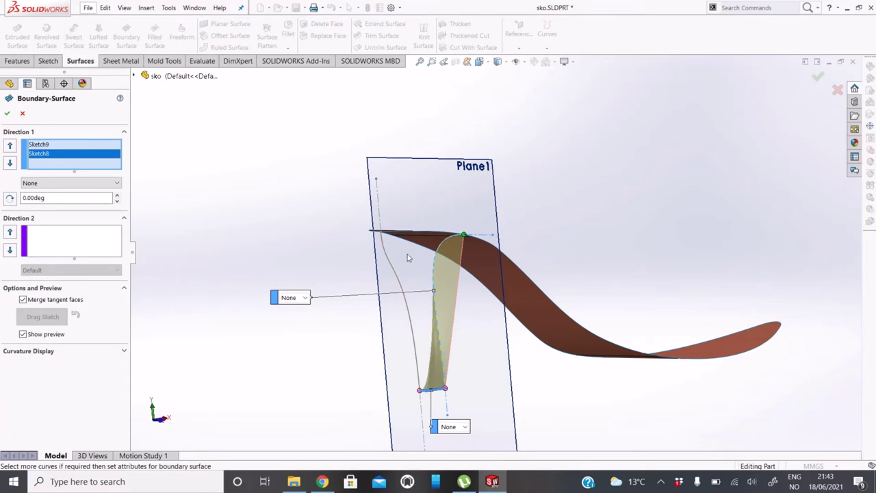
pyautogui.click(419, 234)
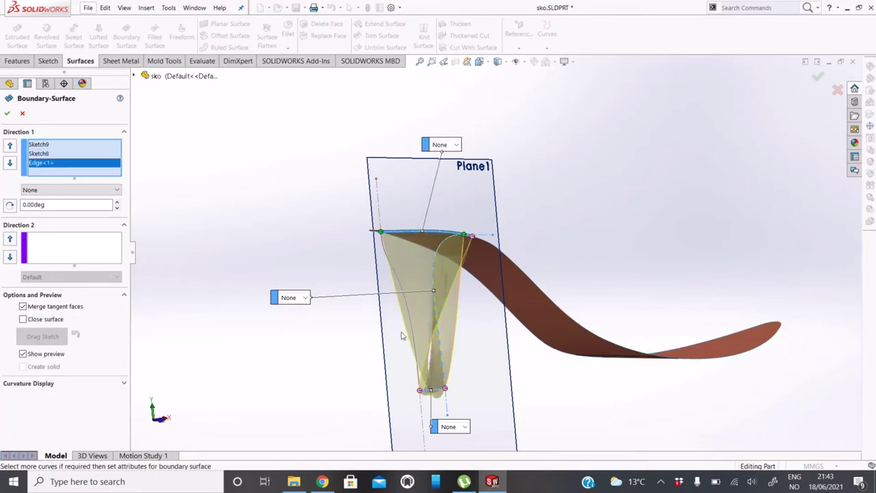
pyautogui.moveTo(445, 388); pyautogui.dragTo(445, 387)
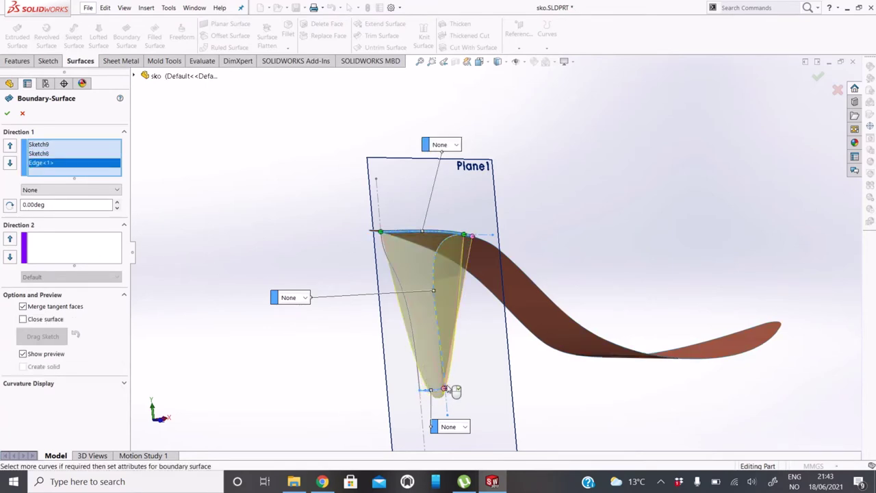
pyautogui.click(33, 258)
pyautogui.scroll(-2, 432, 286)
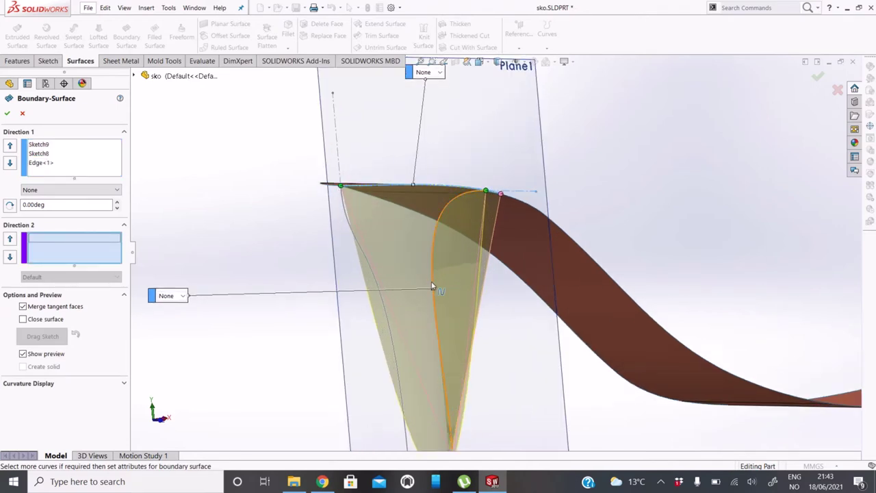
pyautogui.click(388, 318)
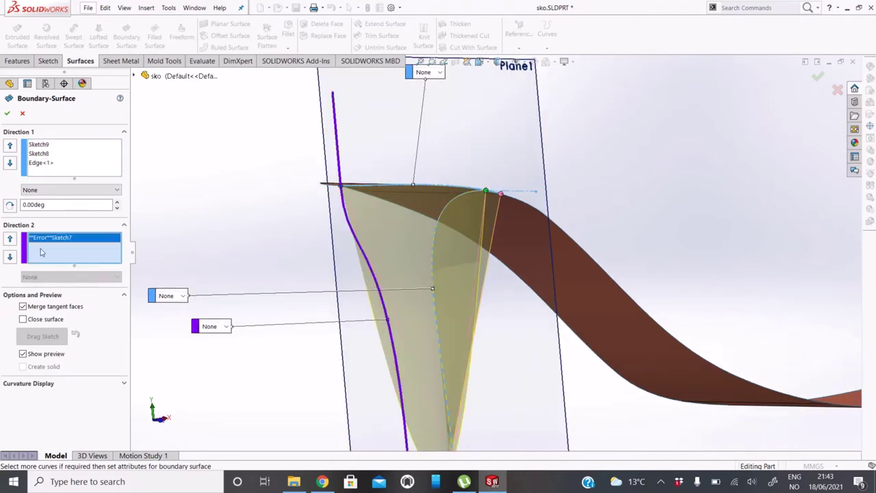
pyautogui.scroll(2, 480, 288)
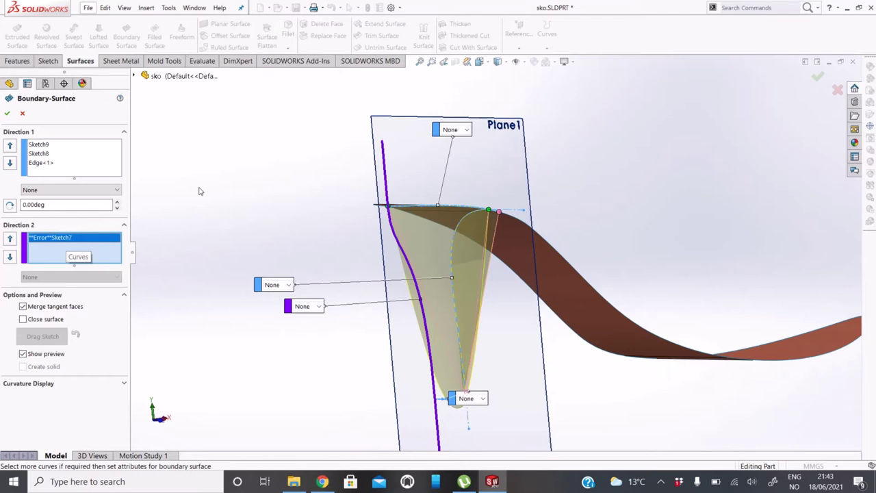
pyautogui.click(22, 113)
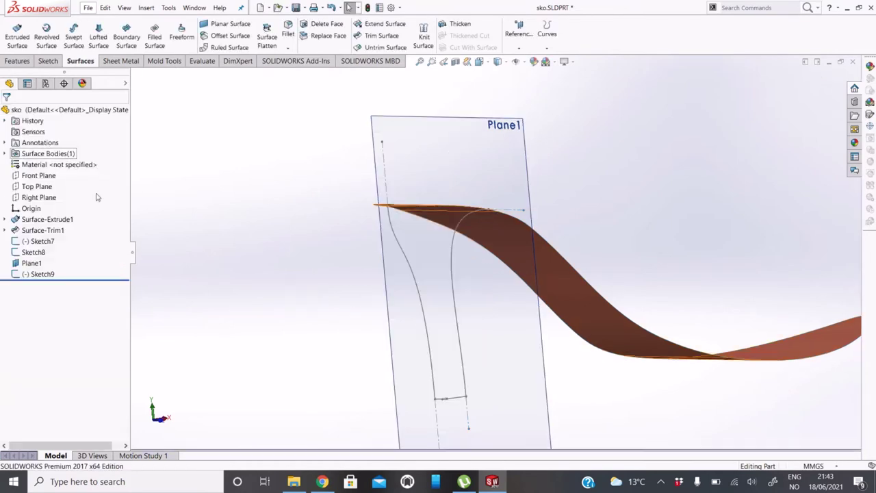
# Create Boundary-Surface1 with Edge<1> and Sketch8 in Direction 1, Sketch9 and Sketch7 in Direction 2.
pyautogui.click(126, 37)
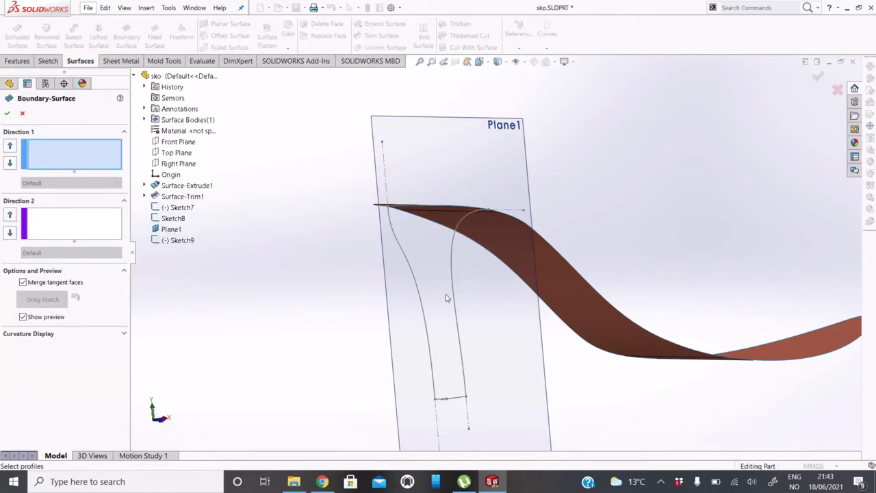
pyautogui.click(450, 206)
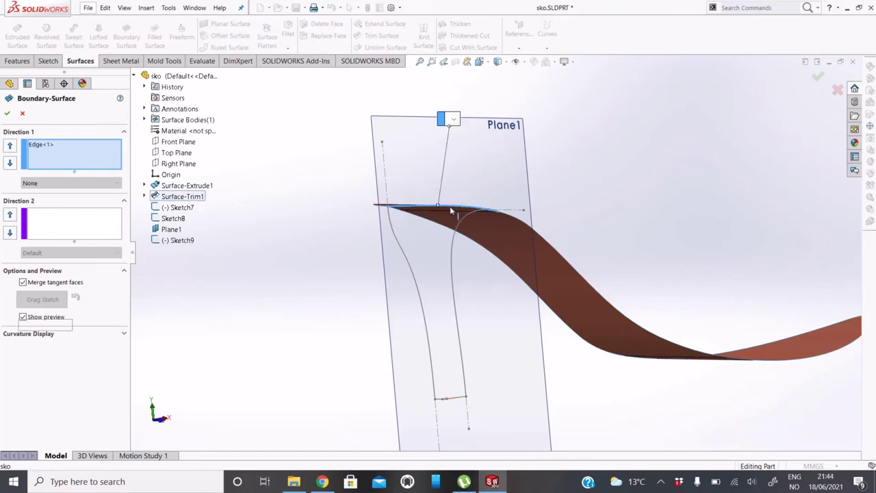
pyautogui.click(462, 400)
pyautogui.click(70, 244)
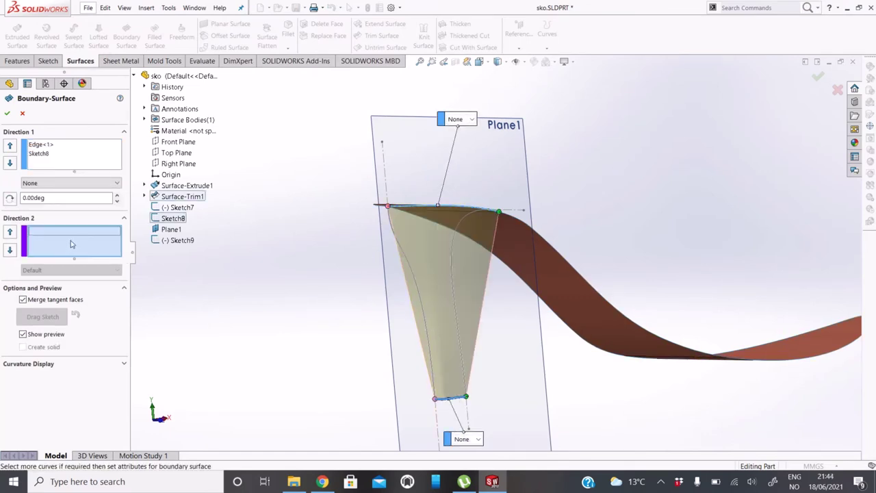
pyautogui.click(451, 293)
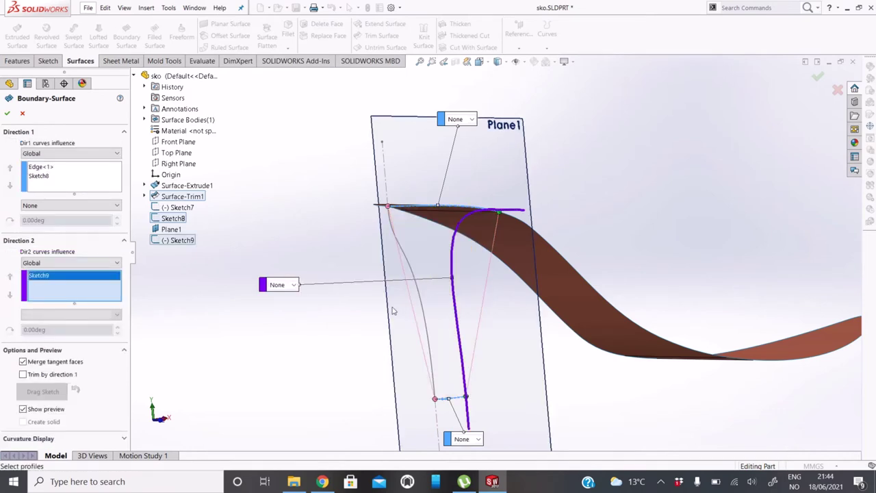
pyautogui.click(426, 328)
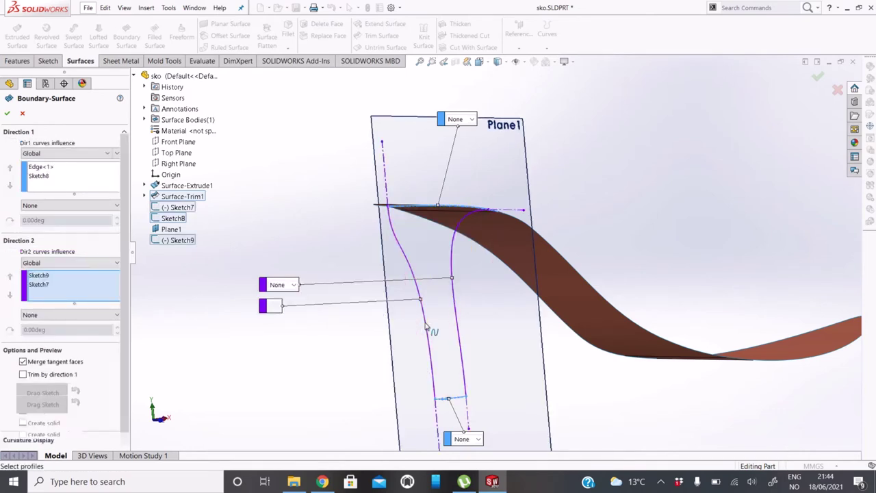
pyautogui.moveTo(432, 337); pyautogui.dragTo(475, 309, button='middle')
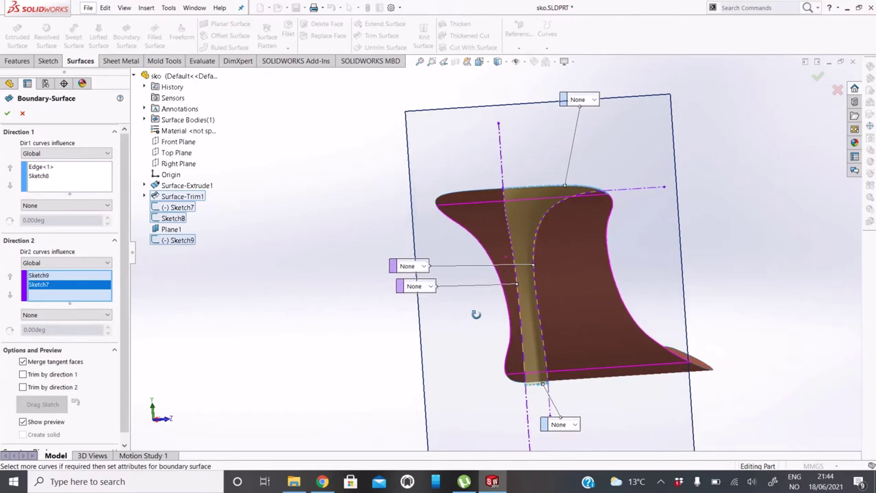
pyautogui.click(8, 115)
pyautogui.moveTo(562, 353); pyautogui.dragTo(524, 363, button='middle')
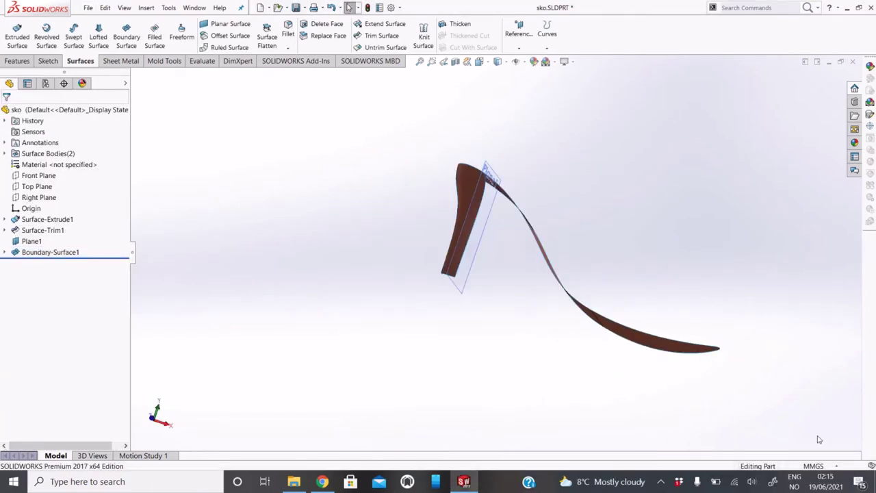
# Start a sketch on the Front Plane, view it Normal To, and draw a horizontal centerline from the origin.
pyautogui.click(31, 177)
pyautogui.click(36, 165)
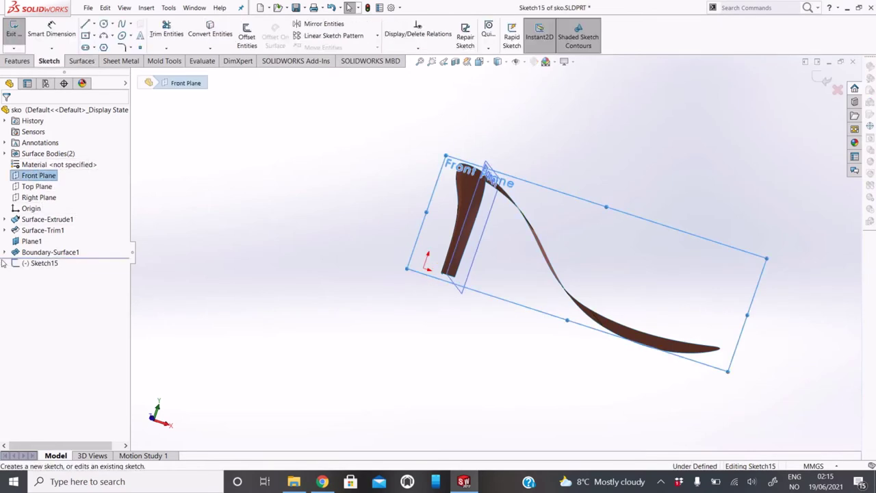
pyautogui.rightClick(46, 250)
pyautogui.press('Escape')
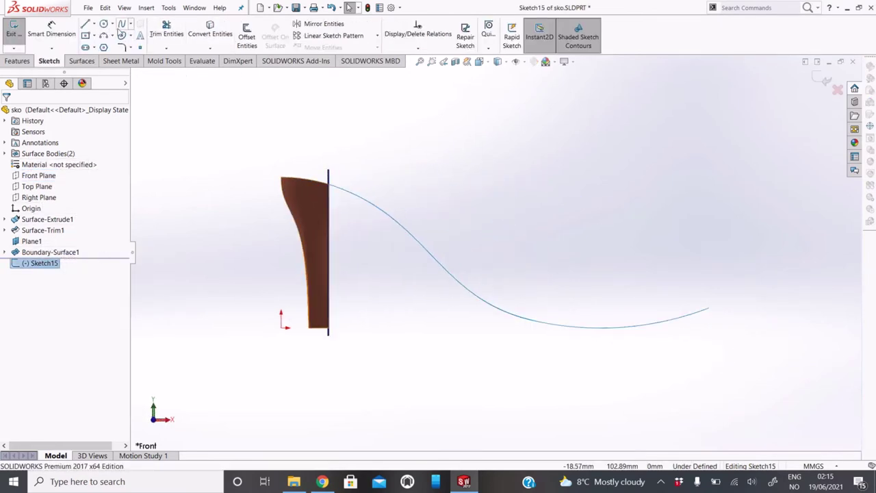
pyautogui.click(95, 26)
pyautogui.click(106, 46)
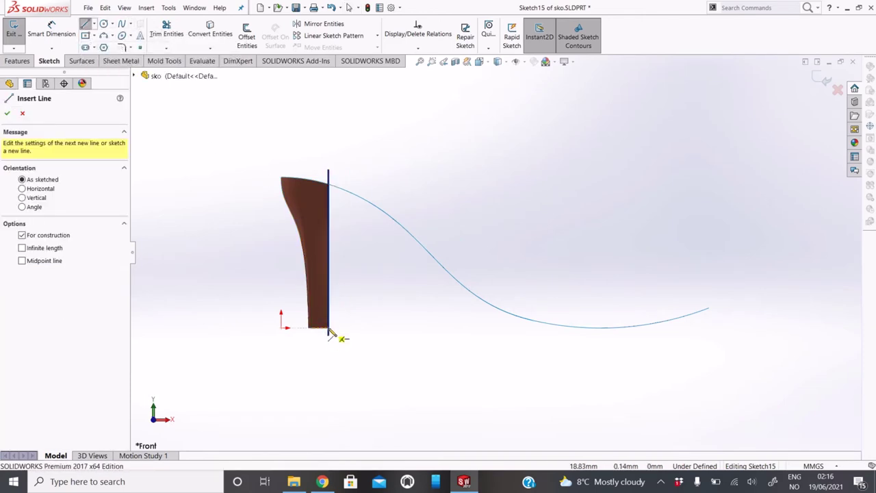
pyautogui.click(281, 328)
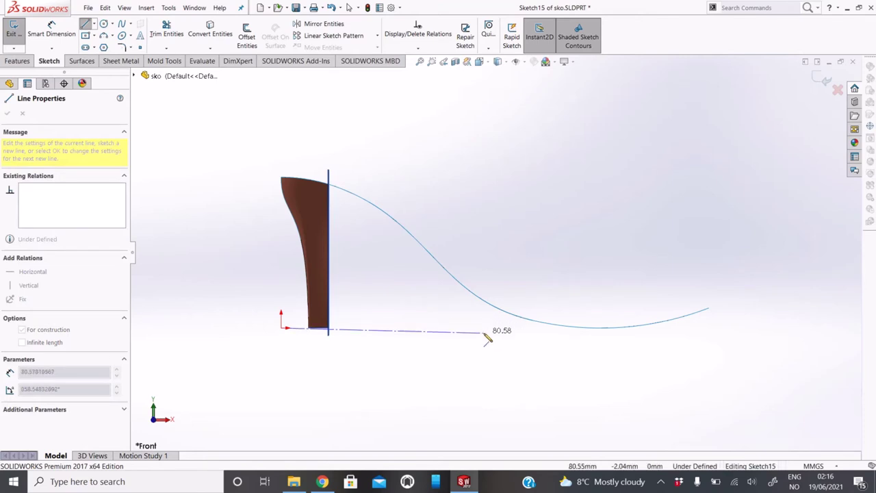
pyautogui.press('Escape')
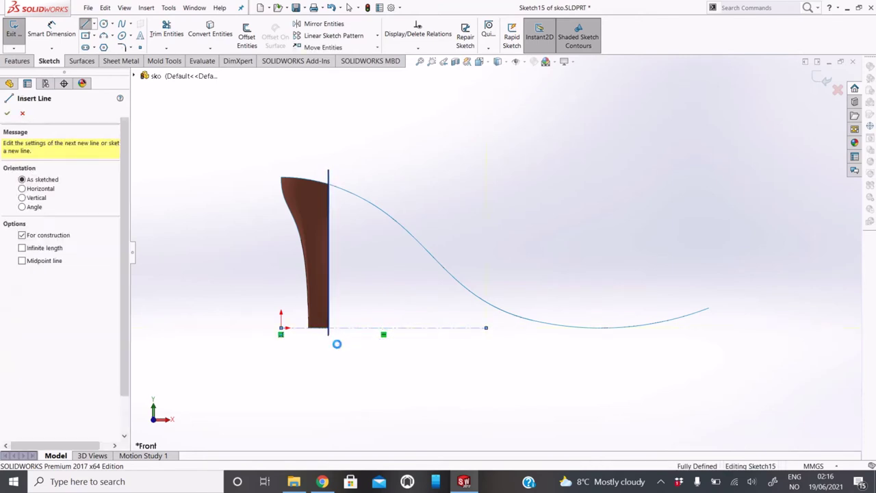
pyautogui.press('Escape')
# Draw a vertical centerline down from the heel's bottom corner.
pyautogui.click(94, 26)
pyautogui.click(106, 45)
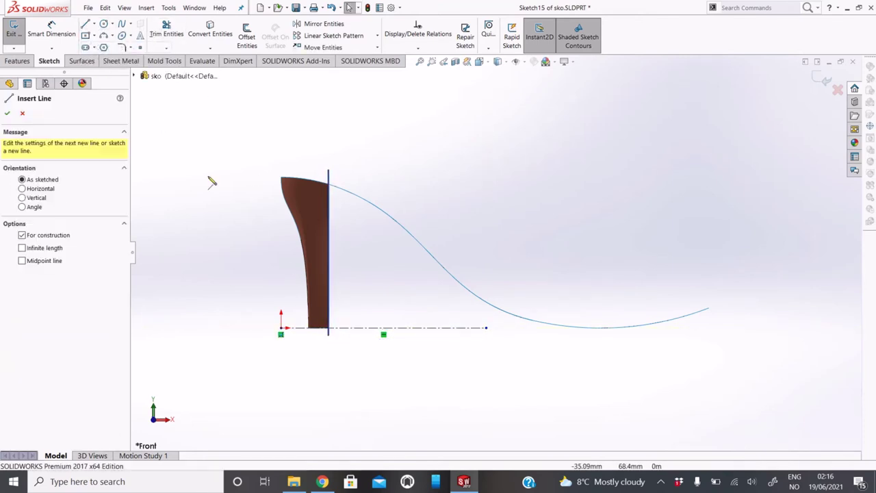
pyautogui.scroll(-2, 331, 332)
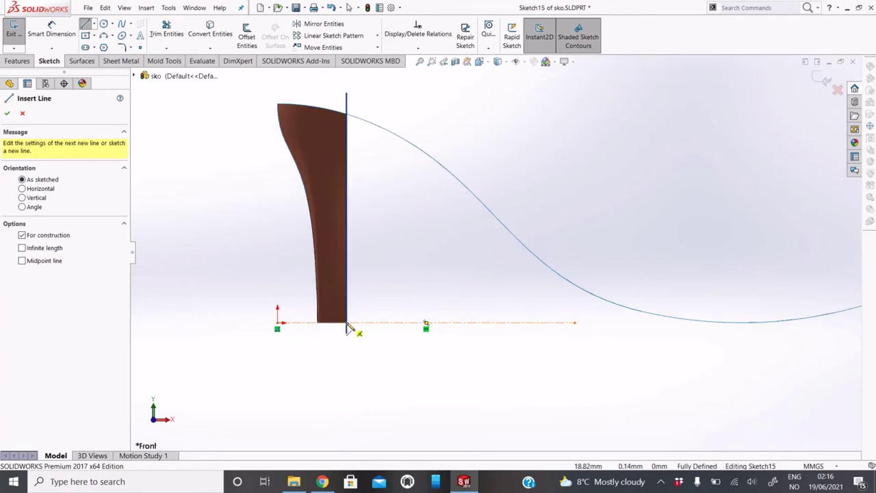
pyautogui.click(344, 325)
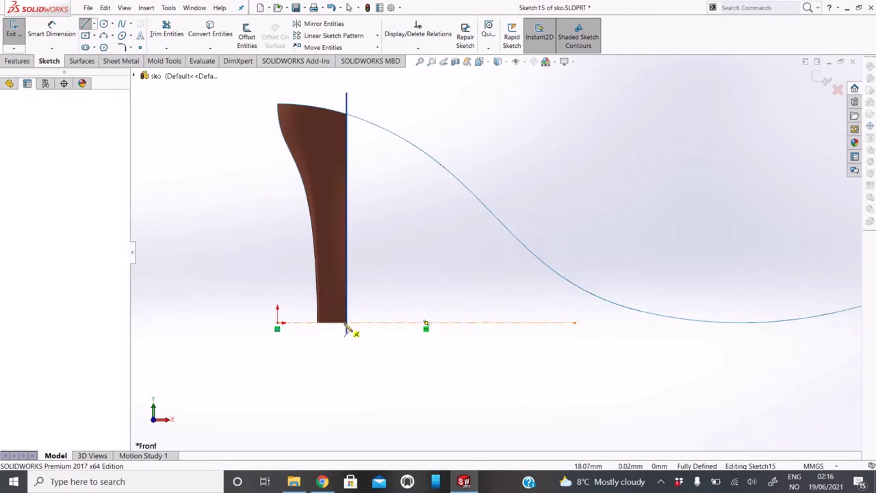
pyautogui.click(344, 398)
pyautogui.moveTo(352, 358); pyautogui.dragTo(368, 361, button='middle')
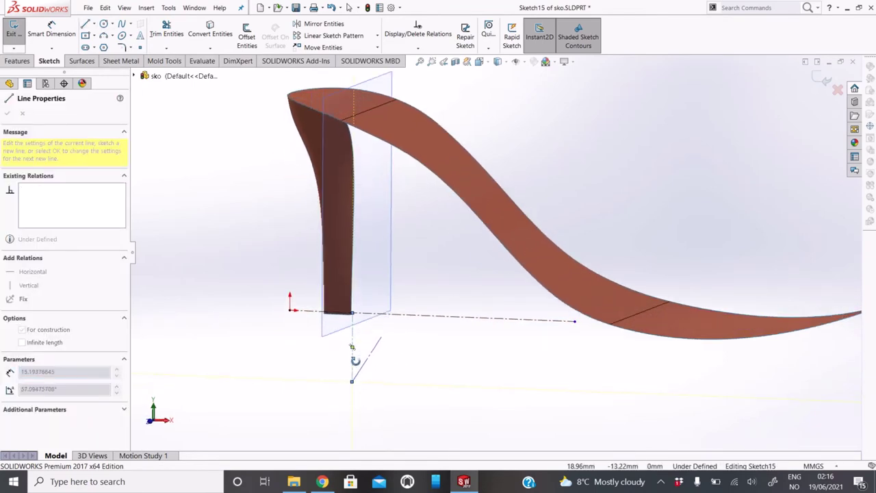
pyautogui.press('Escape')
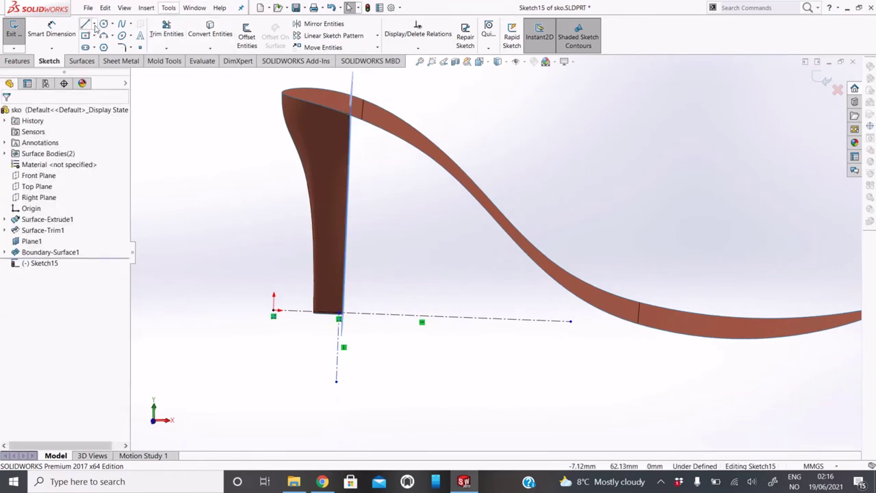
# Draw a spline from the heel's bottom corner up to the sole's arch edge.
pyautogui.scroll(-2, 351, 288)
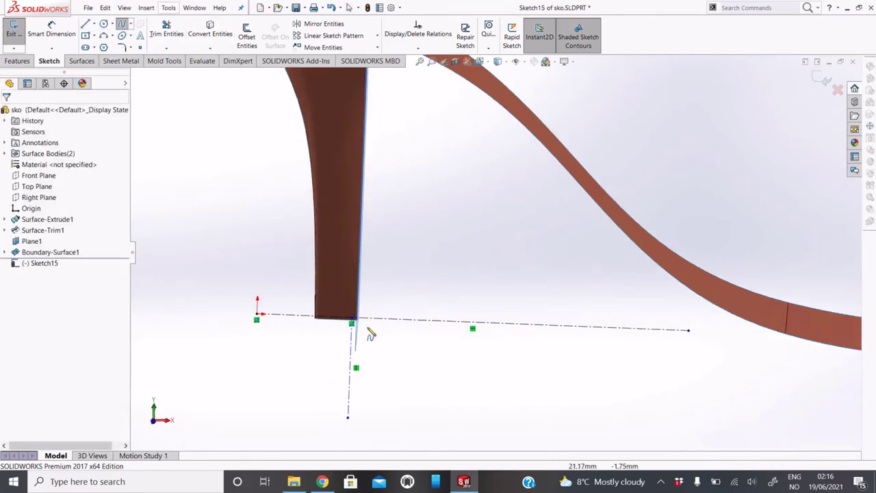
pyautogui.click(351, 322)
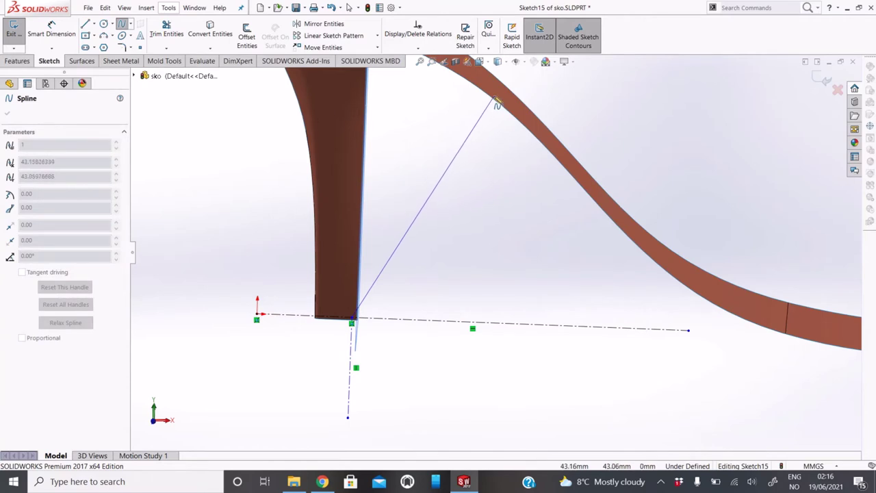
pyautogui.click(495, 102)
pyautogui.scroll(2, 497, 104)
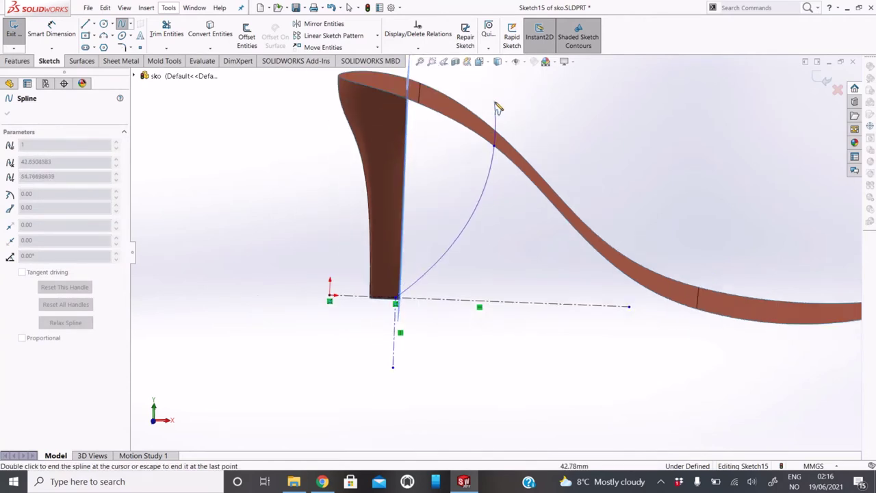
pyautogui.rightClick(546, 142)
pyautogui.click(568, 142)
pyautogui.scroll(-2, 502, 157)
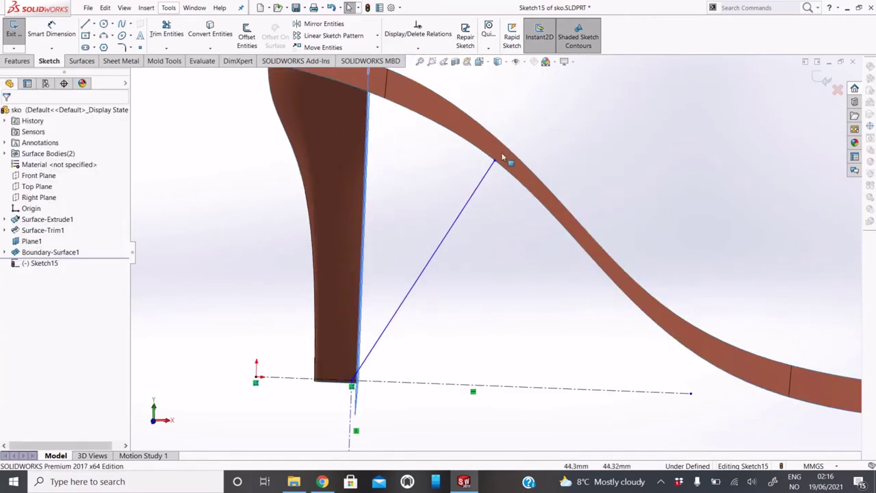
# Select the new spline together with the sole surface face, then clear the selection.
pyautogui.click(491, 169)
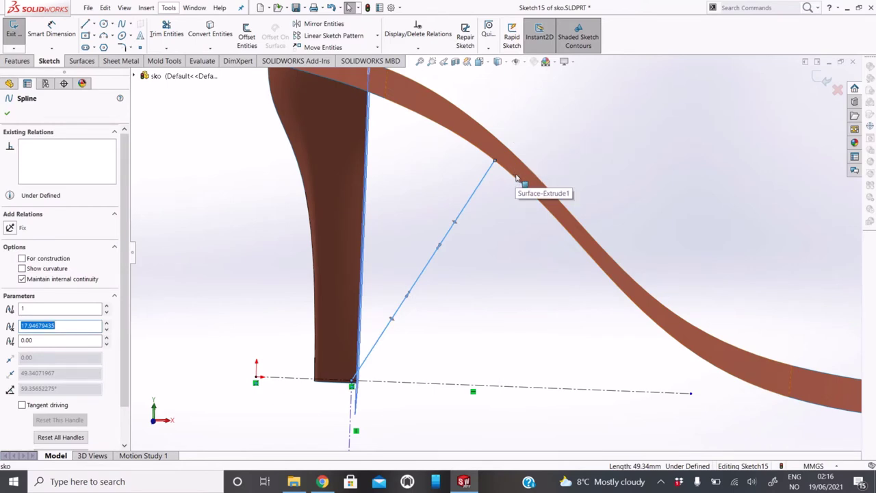
pyautogui.keyDown('ctrl'); pyautogui.click(517, 177); pyautogui.keyUp('ctrl')
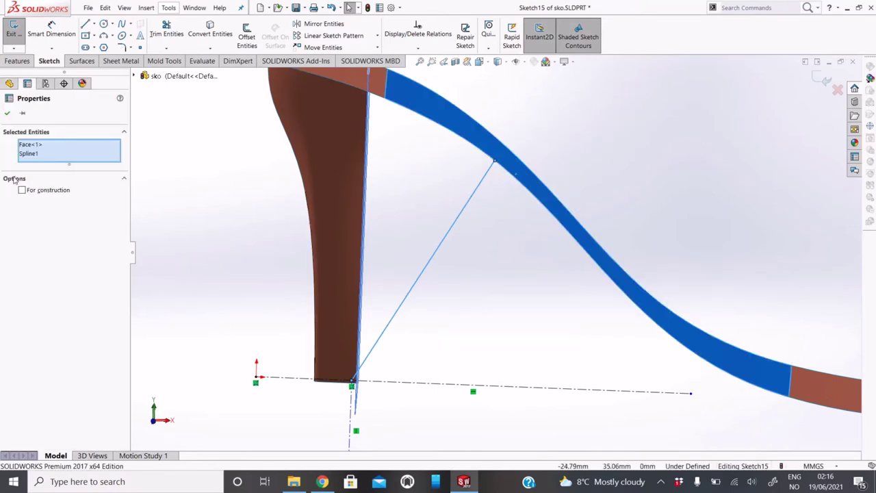
pyautogui.press('Escape')
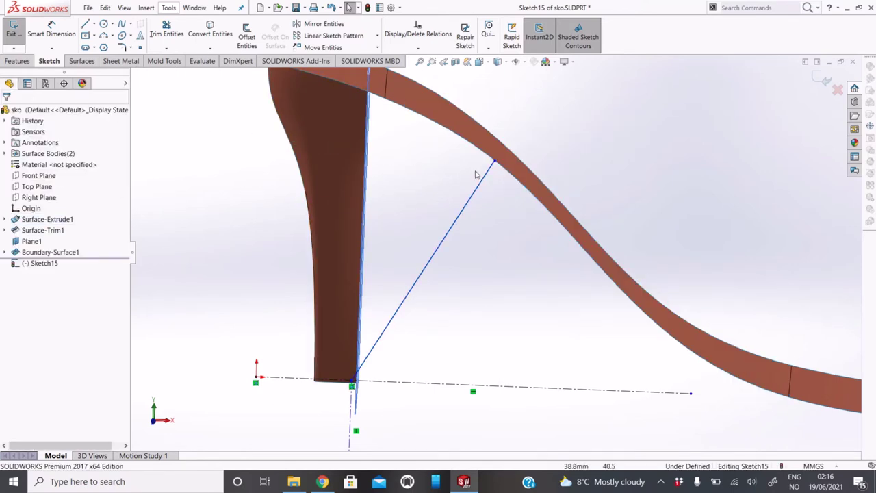
pyautogui.moveTo(475, 172); pyautogui.dragTo(488, 152, button='middle')
pyautogui.scroll(-3, 493, 164)
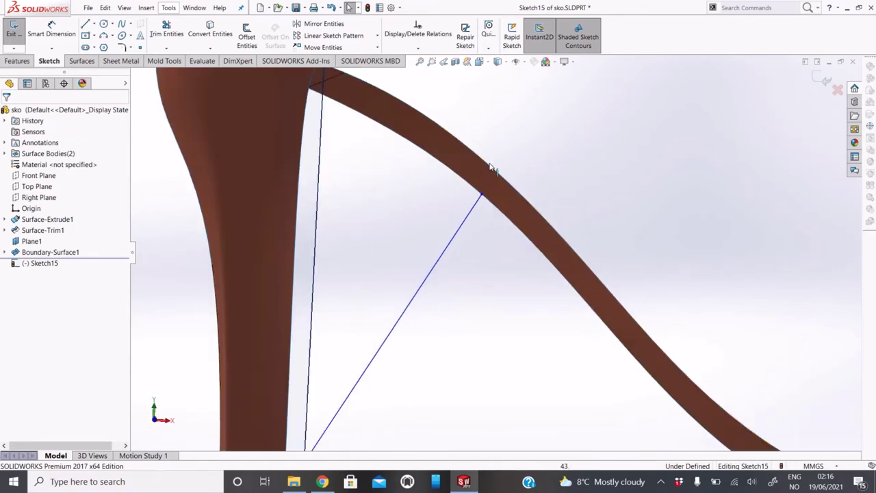
# Add a Tangent relation between the spline and sole edge, undo it when over defined.
pyautogui.click(505, 184)
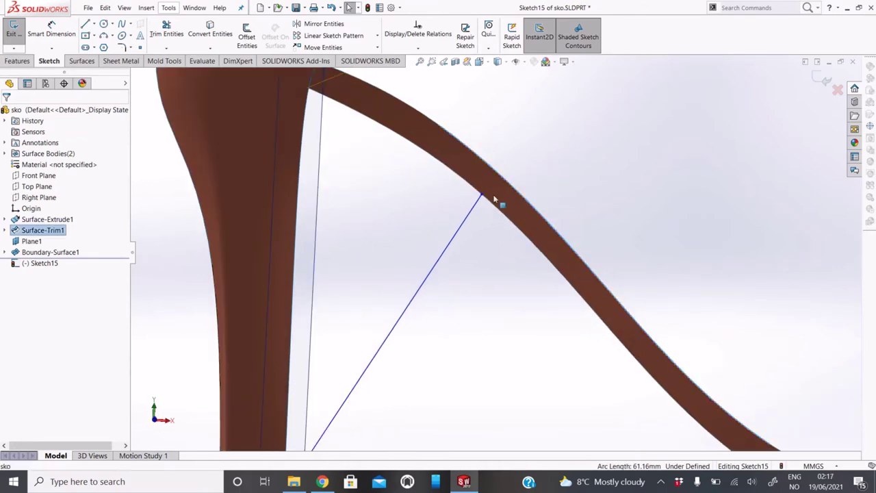
pyautogui.keyDown('ctrl'); pyautogui.click(460, 230); pyautogui.keyUp('ctrl')
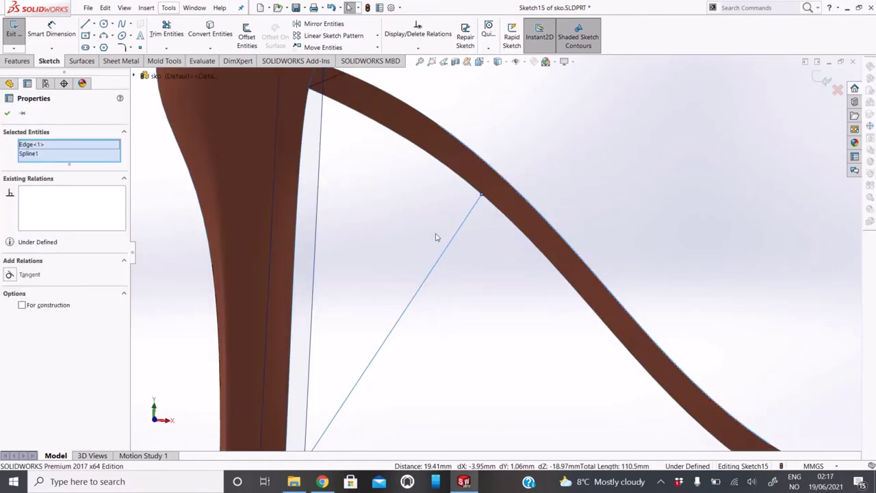
pyautogui.click(9, 274)
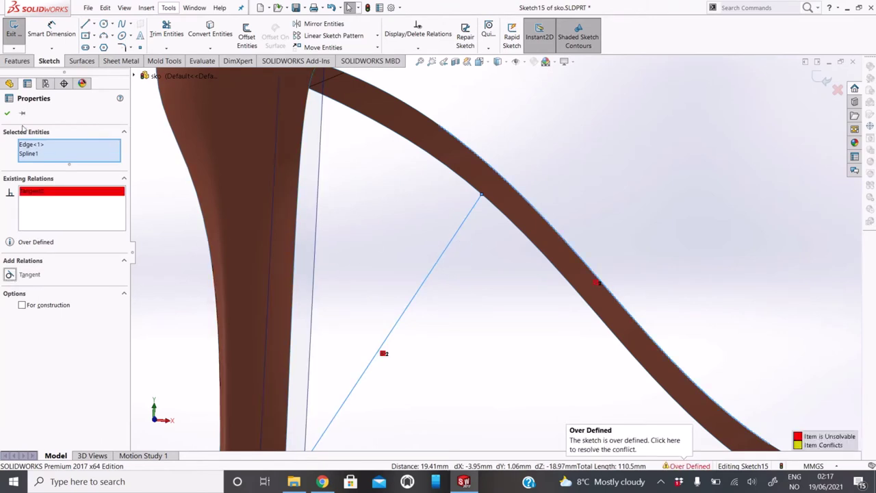
pyautogui.press('Escape')
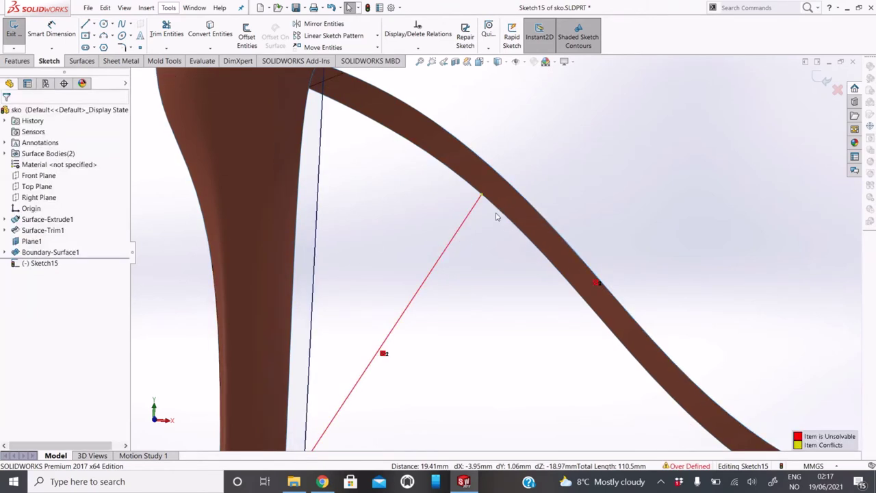
pyautogui.hotkey('ctrl', 'z')
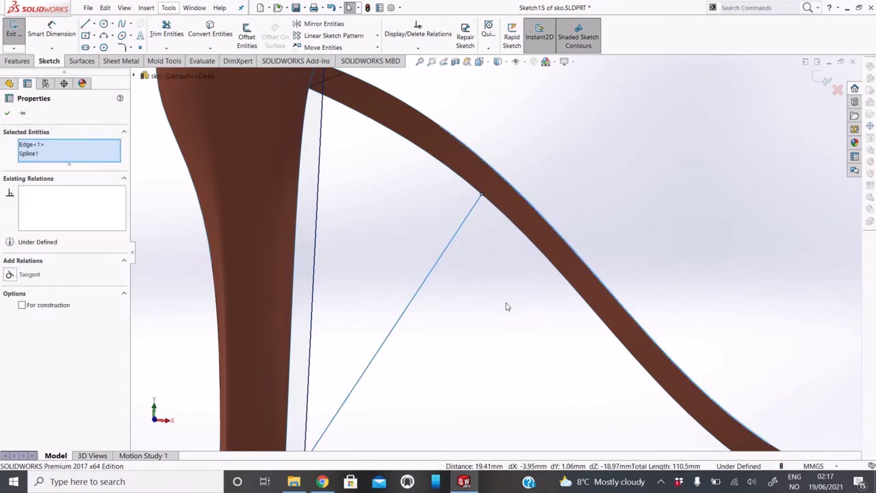
pyautogui.moveTo(479, 282); pyautogui.dragTo(466, 279, button='middle')
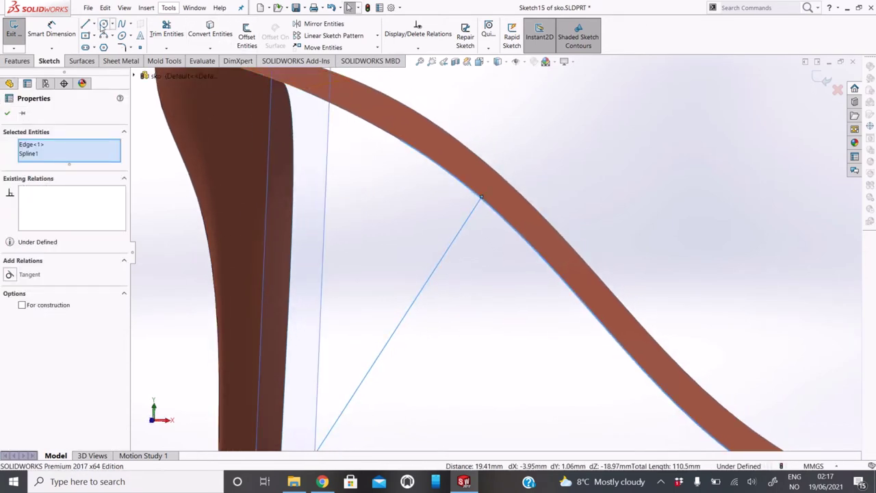
pyautogui.press('Escape')
pyautogui.scroll(3, 331, 167)
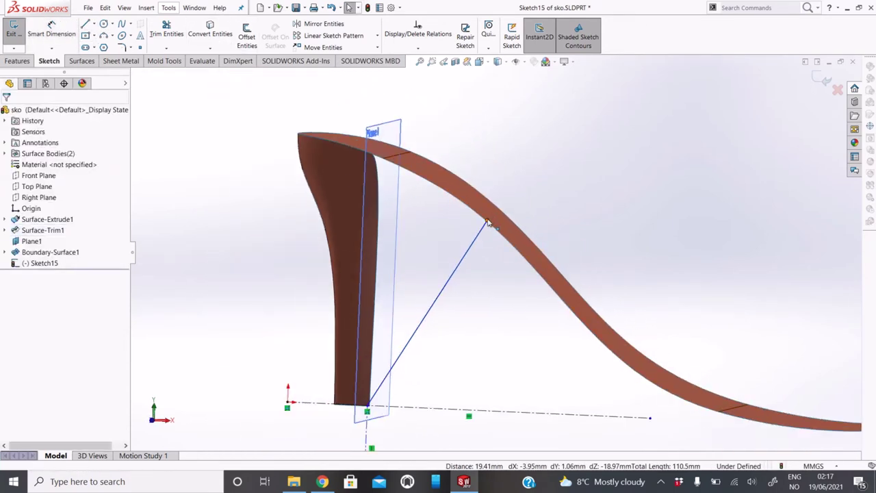
pyautogui.click(487, 223)
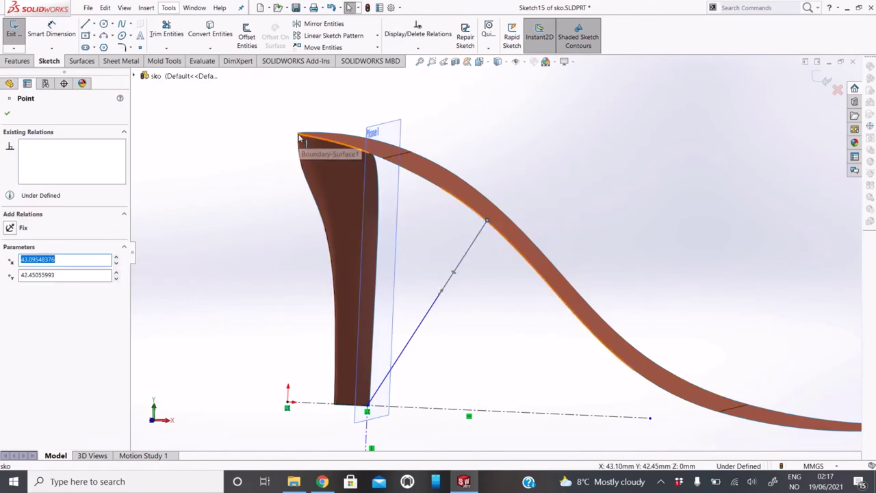
# Dimension the spline's upper endpoint 40 mm horizontally from the heel's top back corner.
pyautogui.click(340, 83)
pyautogui.click(72, 33)
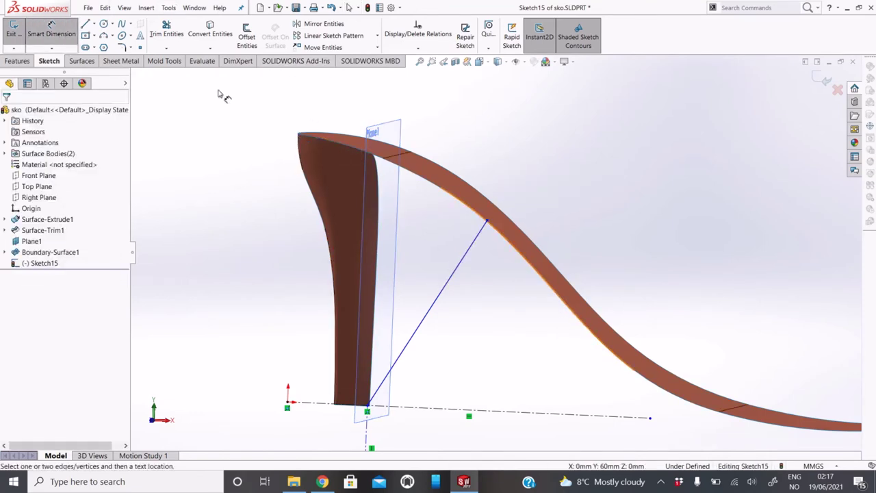
pyautogui.click(299, 135)
pyautogui.click(487, 223)
pyautogui.click(440, 107)
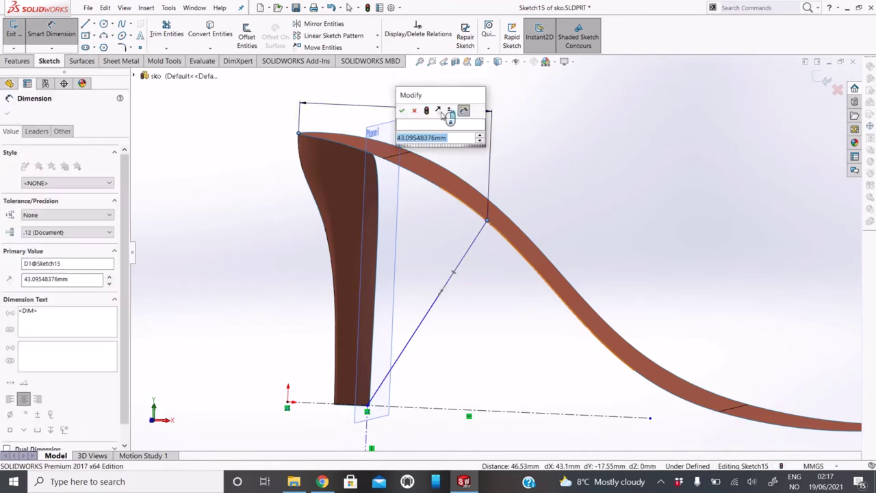
pyautogui.write('40')
pyautogui.press('Return')
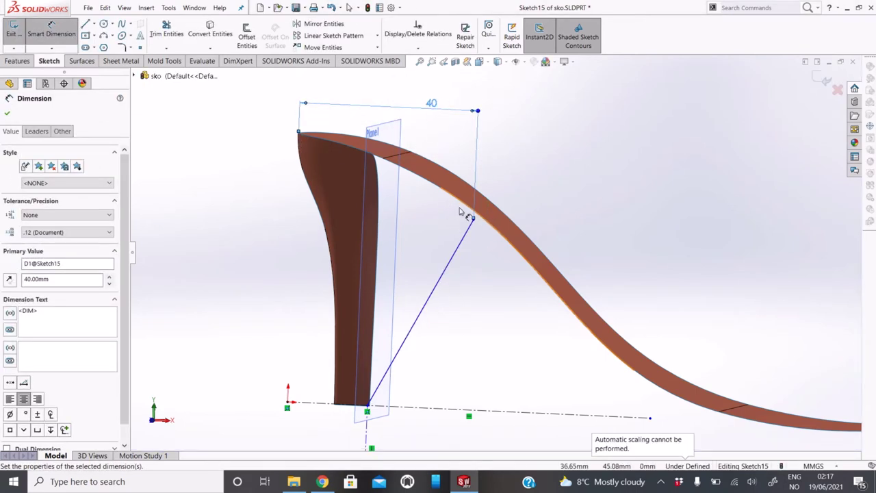
pyautogui.press('Escape')
# Drag the spline to bow it into a curve toward the heel.
pyautogui.click(415, 327)
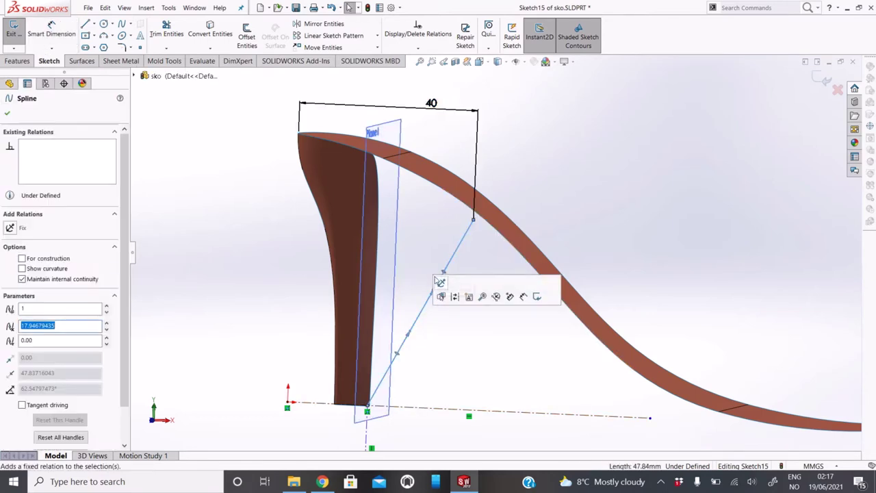
pyautogui.press('Escape')
pyautogui.click(441, 276)
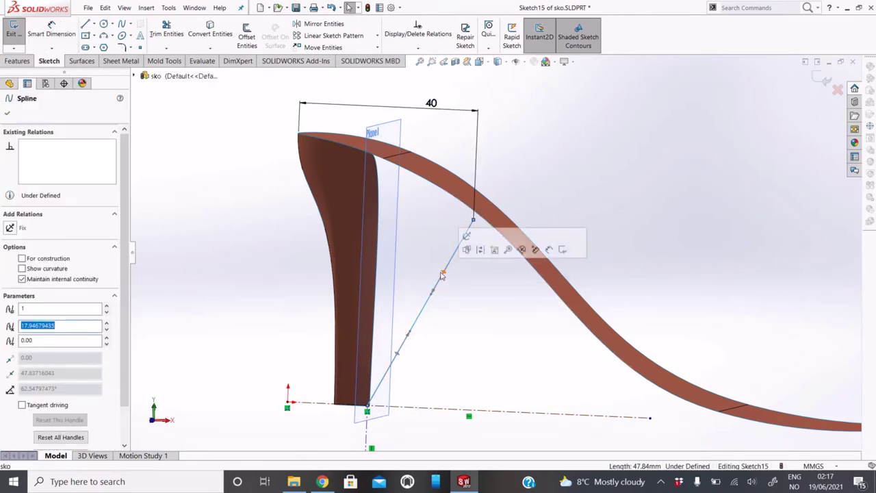
pyautogui.moveTo(443, 274); pyautogui.dragTo(403, 263)
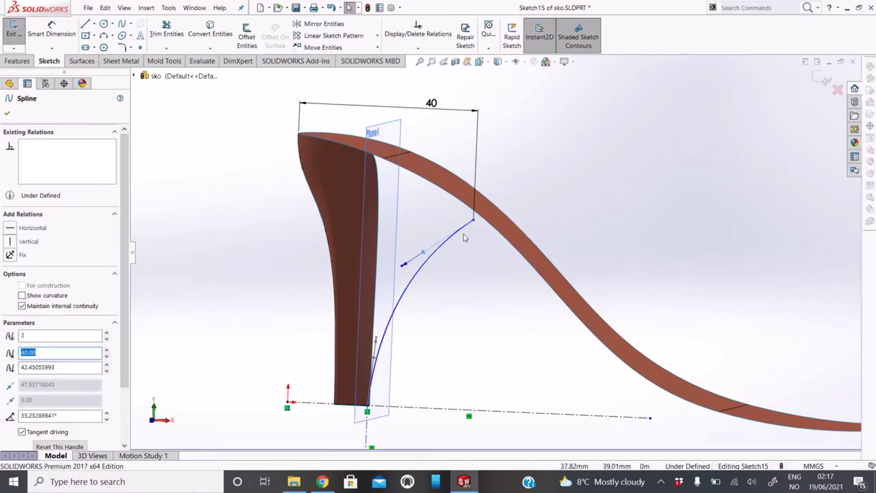
pyautogui.press('Escape')
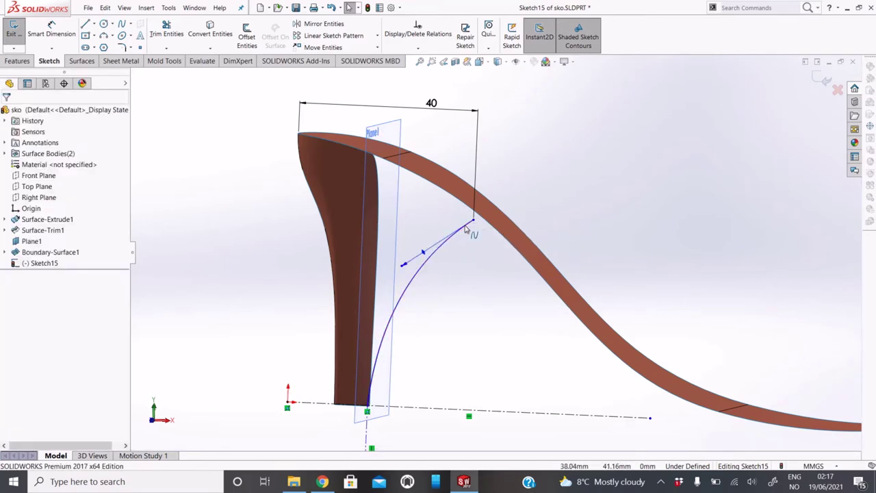
# Make the curved spline tangent to the sole edge.
pyautogui.click(465, 228)
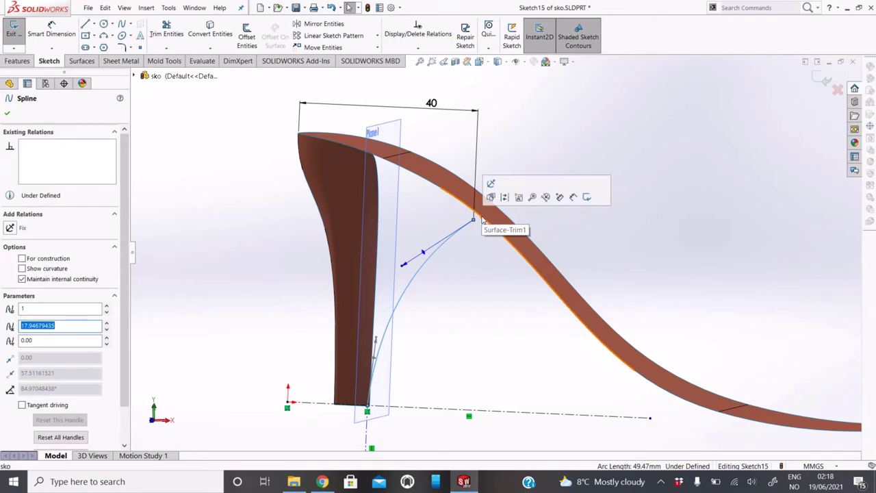
pyautogui.keyDown('ctrl'); pyautogui.click(483, 220); pyautogui.keyUp('ctrl')
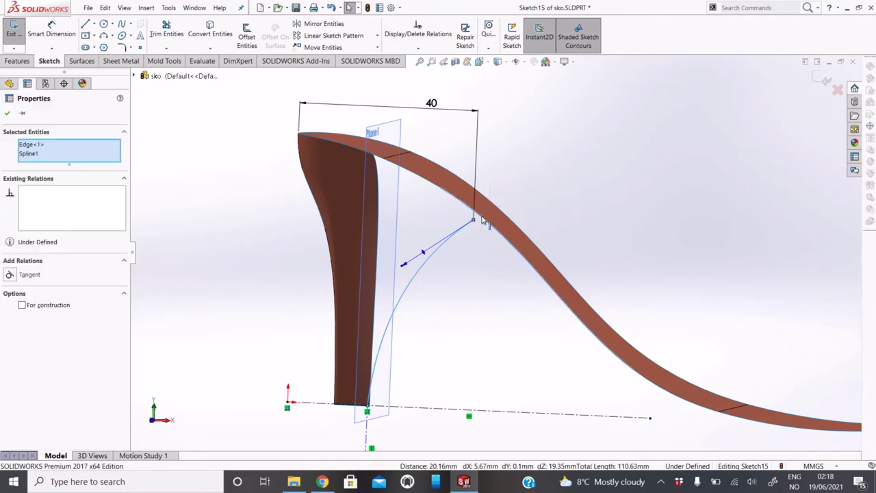
pyautogui.click(10, 274)
pyautogui.click(620, 256)
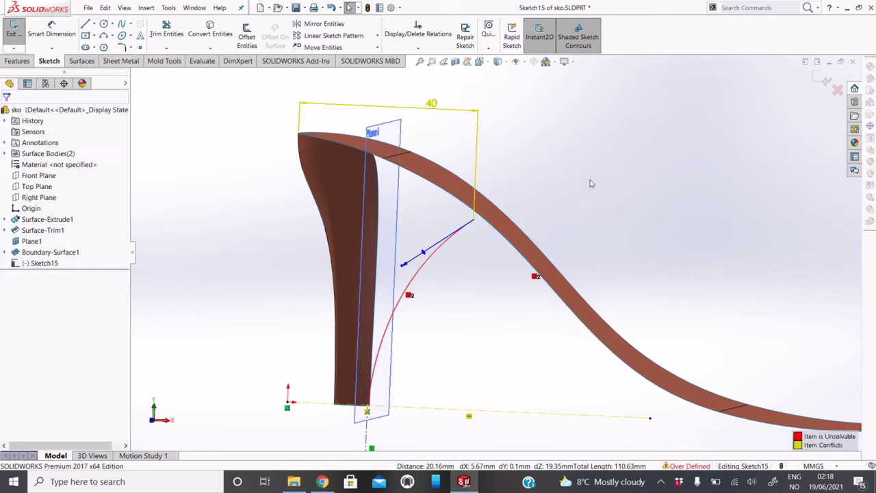
# Exit Sketch15 with Discard Changes and Exit, then start Sketch16 on the Front Plane.
pyautogui.click(838, 89)
pyautogui.click(465, 245)
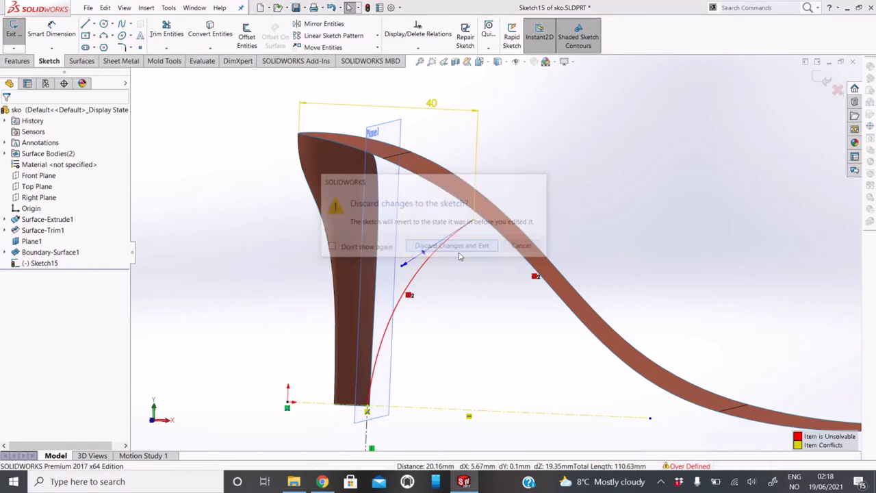
pyautogui.rightClick(74, 263)
pyautogui.click(364, 252)
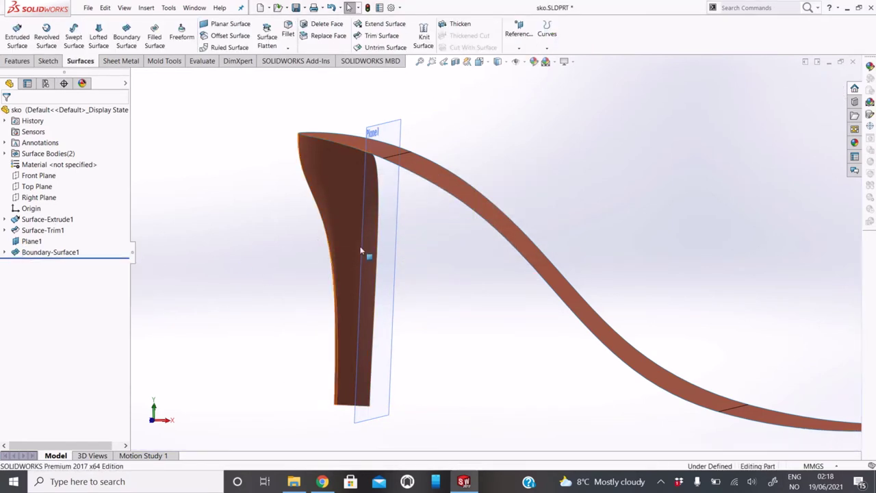
pyautogui.scroll(3, 461, 259)
pyautogui.moveTo(461, 259)
pyautogui.mouseDown(button='middle')
pyautogui.moveTo(493, 249)
pyautogui.moveTo(477, 256)
pyautogui.mouseUp(button='middle')
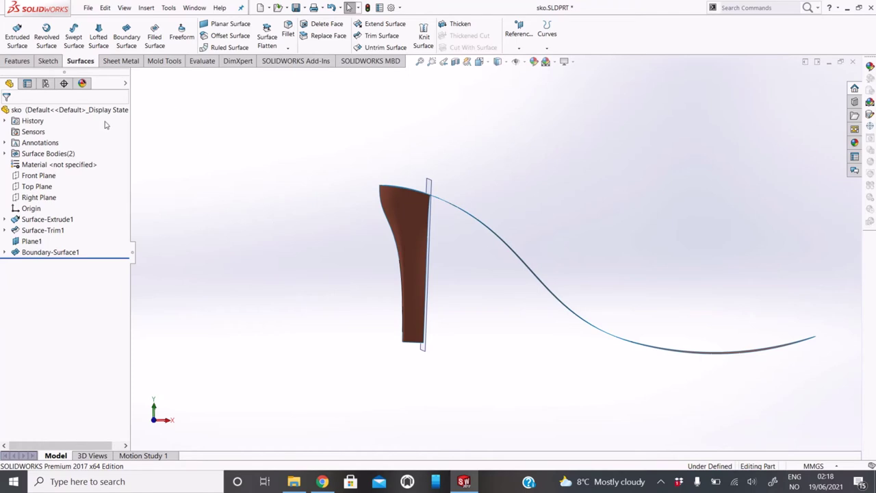
pyautogui.rightClick(29, 175)
pyautogui.click(27, 166)
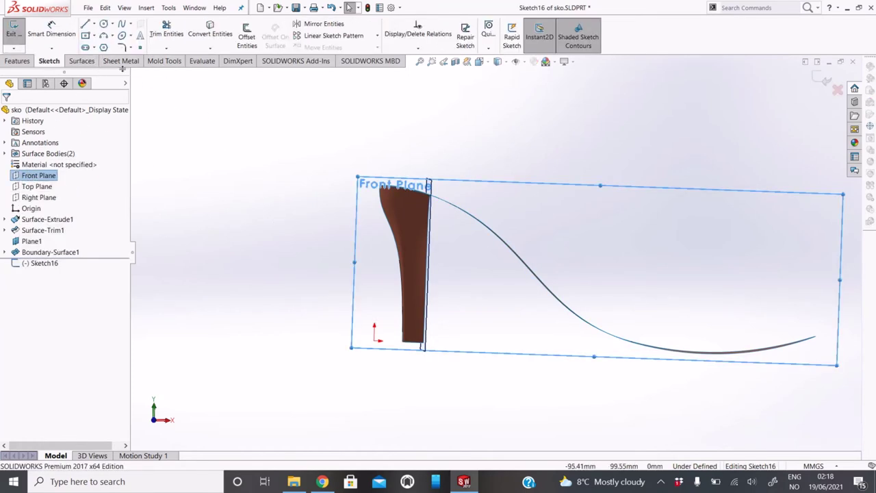
# Draw a horizontal construction centerline along the ground from the heel's base.
pyautogui.click(94, 30)
pyautogui.click(109, 44)
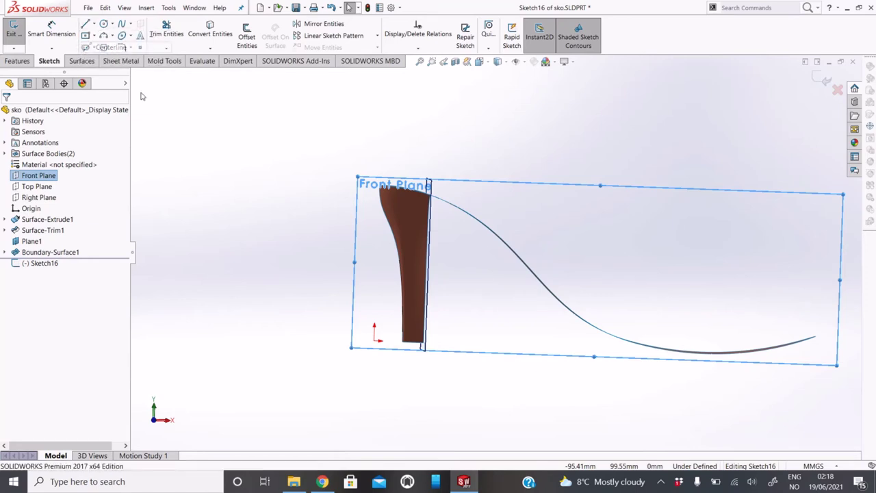
pyautogui.scroll(-2, 430, 349)
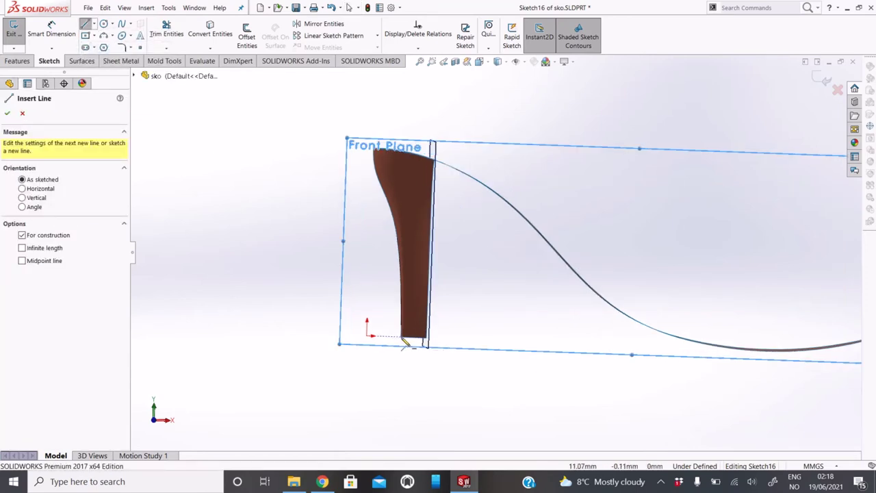
pyautogui.click(404, 338)
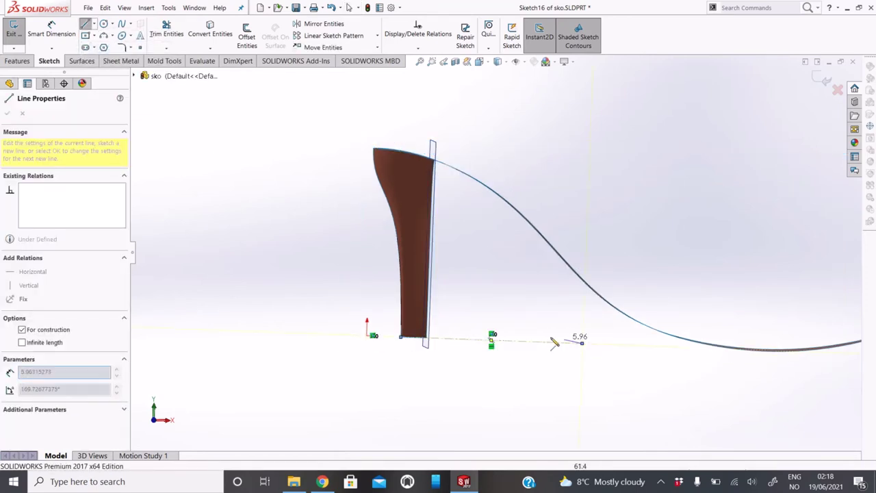
pyautogui.click(581, 342)
pyautogui.press('Escape')
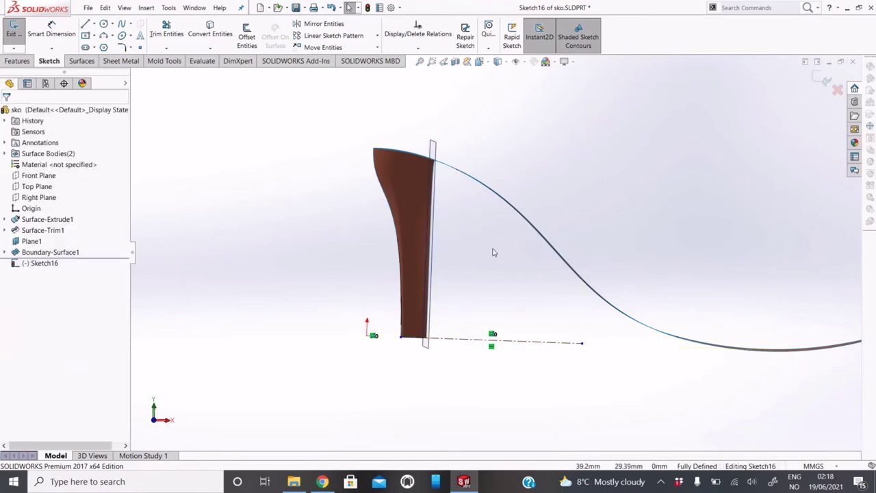
# Draw a spline from the centerline's end up to the sole curve and bend it into an arc.
pyautogui.click(124, 24)
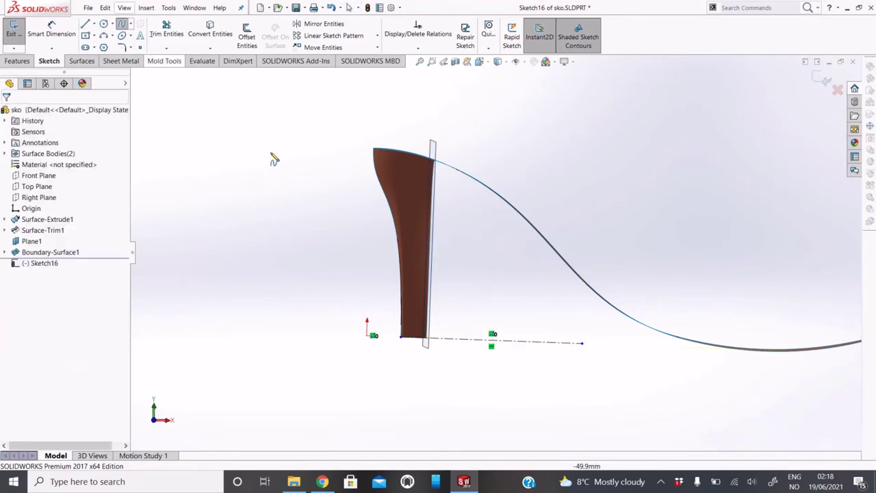
pyautogui.scroll(-1, 428, 337)
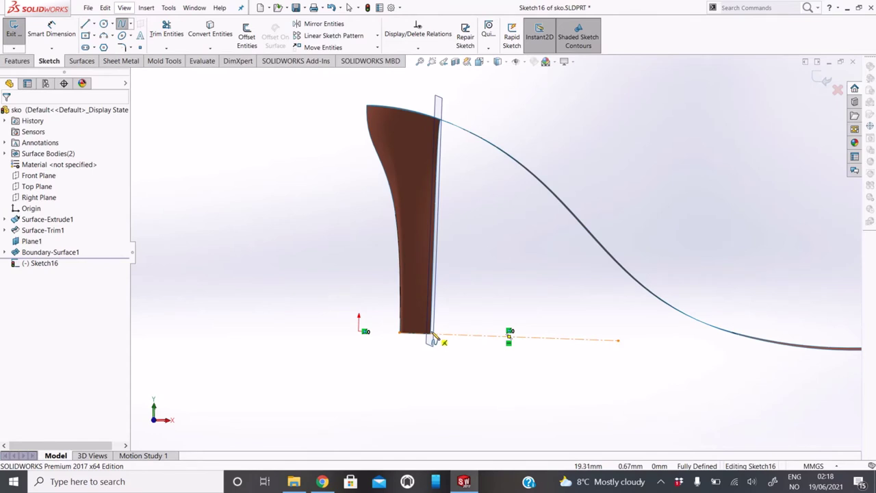
pyautogui.click(431, 335)
pyautogui.click(536, 178)
pyautogui.rightClick(633, 160)
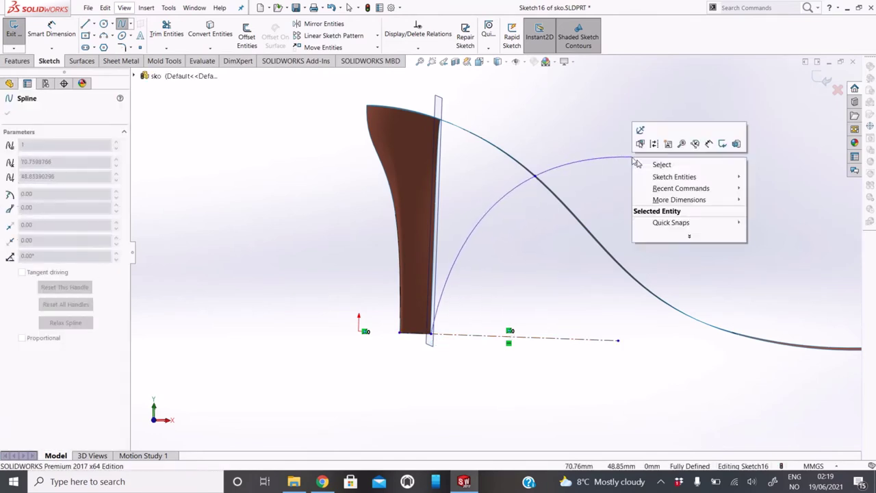
pyautogui.click(645, 166)
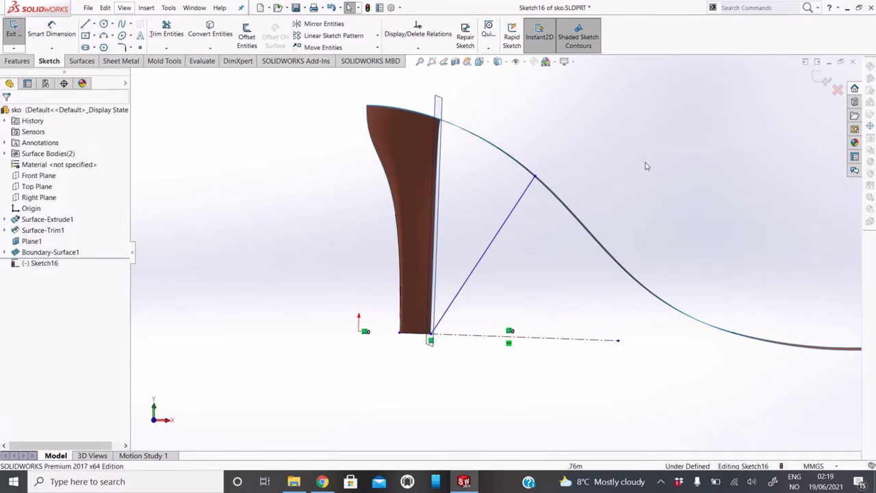
pyautogui.click(498, 239)
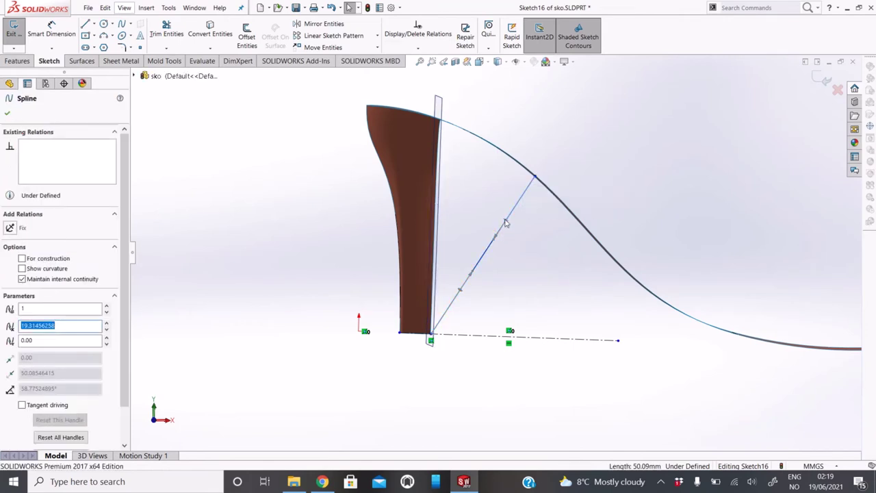
pyautogui.moveTo(505, 223); pyautogui.dragTo(472, 215)
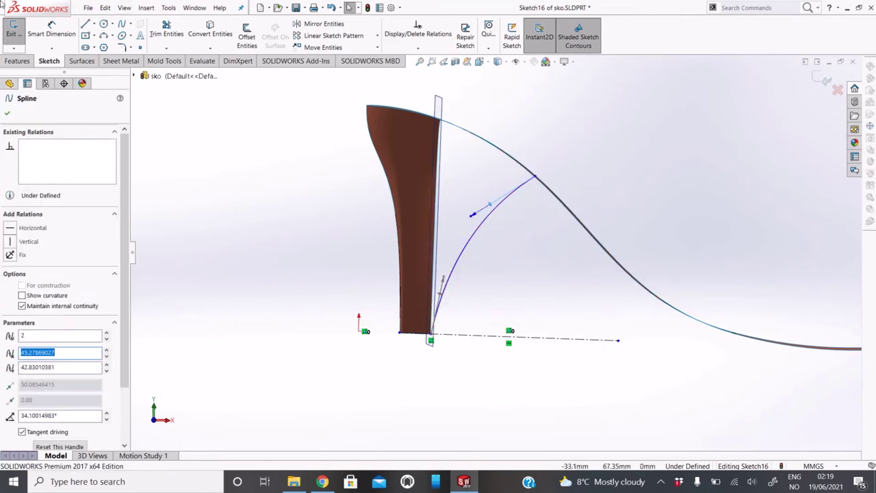
pyautogui.click(56, 39)
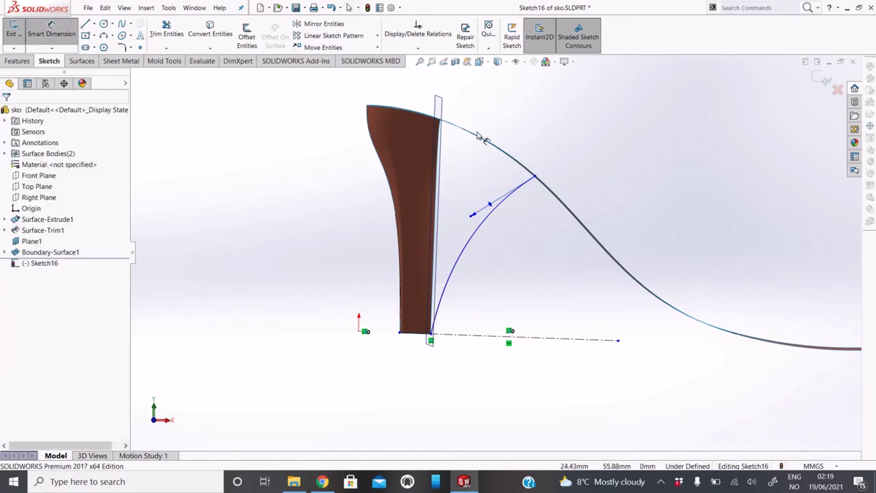
# Dimension the spline's upper end 40 mm horizontally from the heel's top corner.
pyautogui.click(535, 177)
pyautogui.click(395, 103)
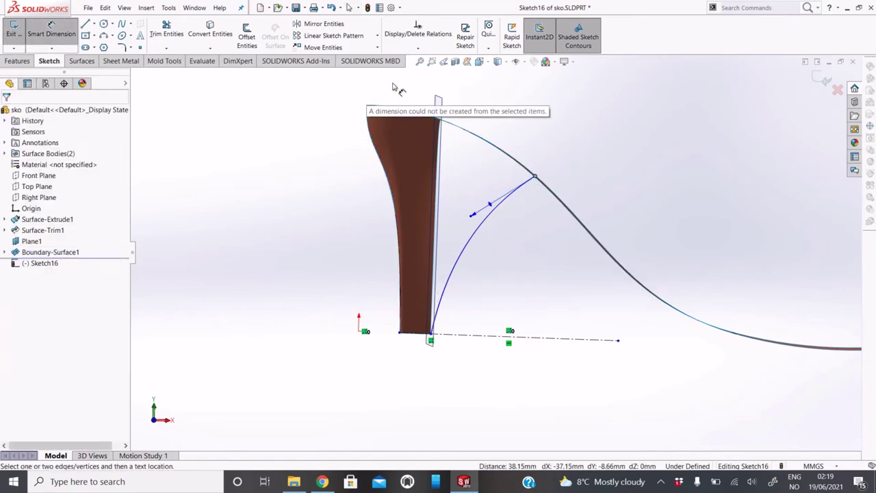
pyautogui.click(367, 108)
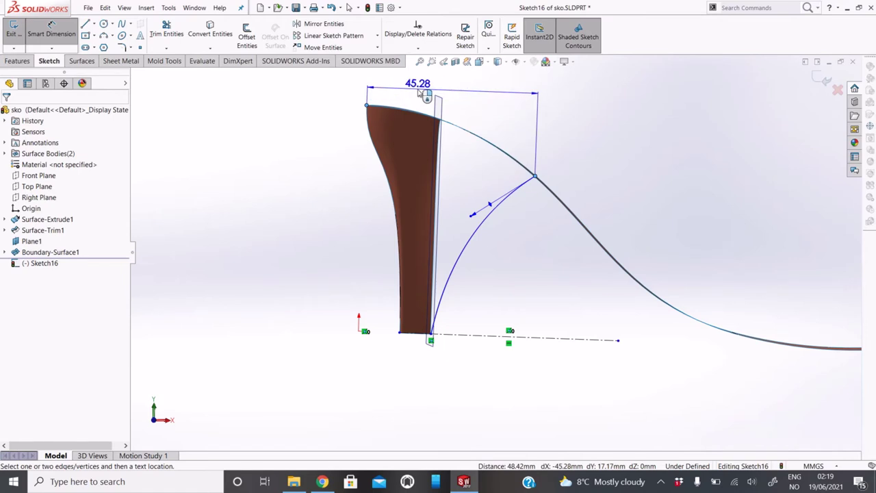
pyautogui.click(416, 92)
pyautogui.write('40')
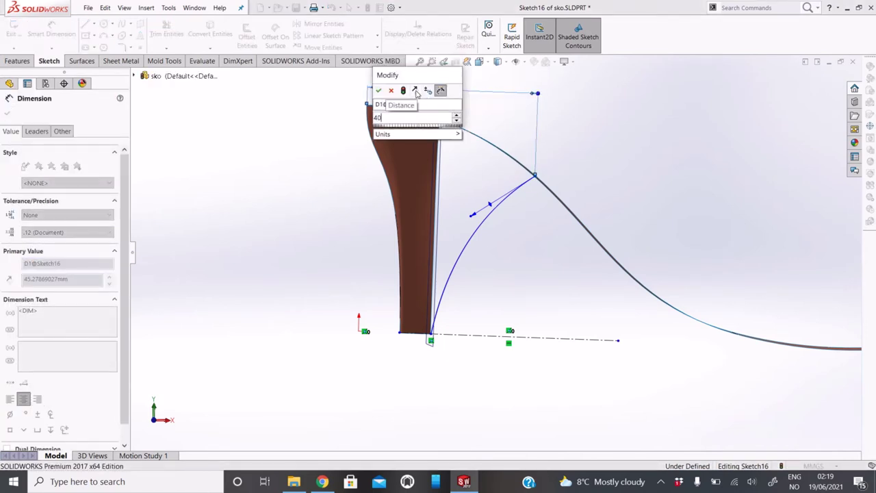
pyautogui.press('Return')
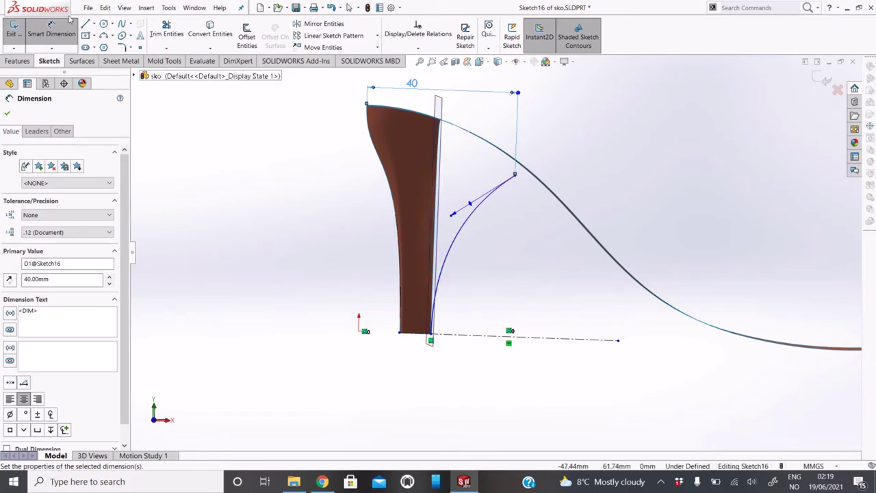
# Draw a vertical centerline below the spline's start and make the spline tangent to it.
pyautogui.click(94, 24)
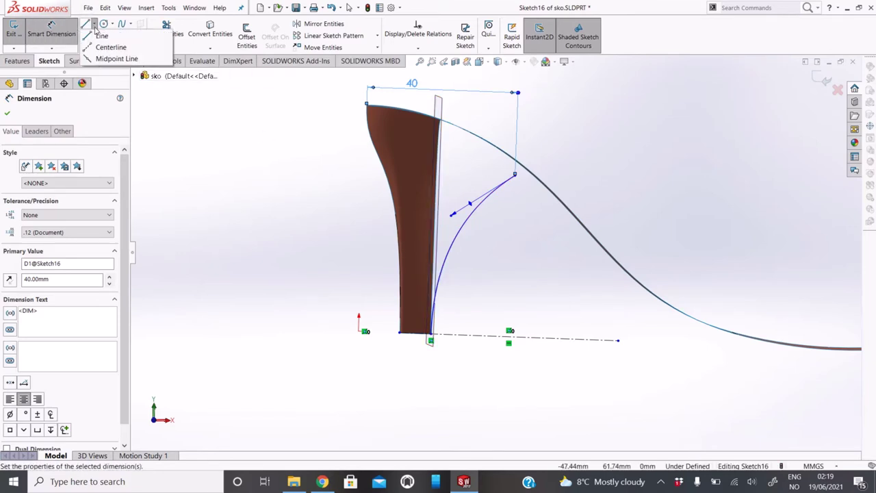
pyautogui.click(96, 47)
pyautogui.moveTo(430, 338); pyautogui.dragTo(428, 397)
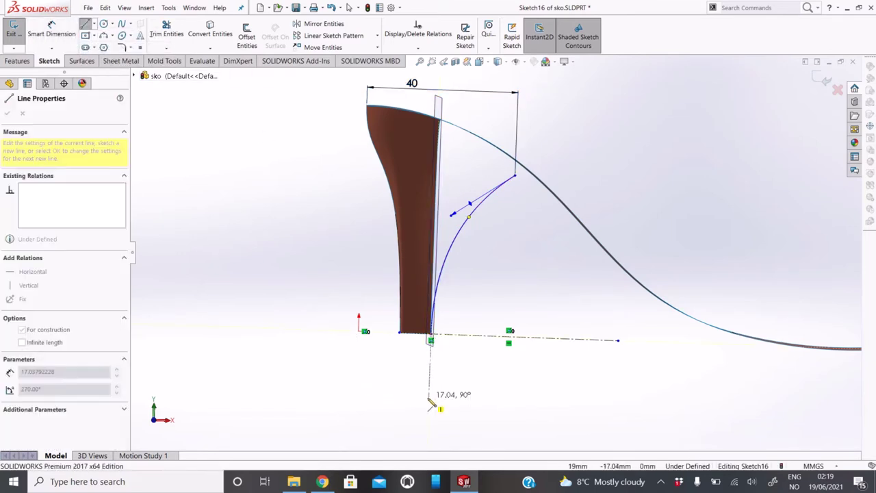
pyautogui.press('Escape')
pyautogui.click(447, 279)
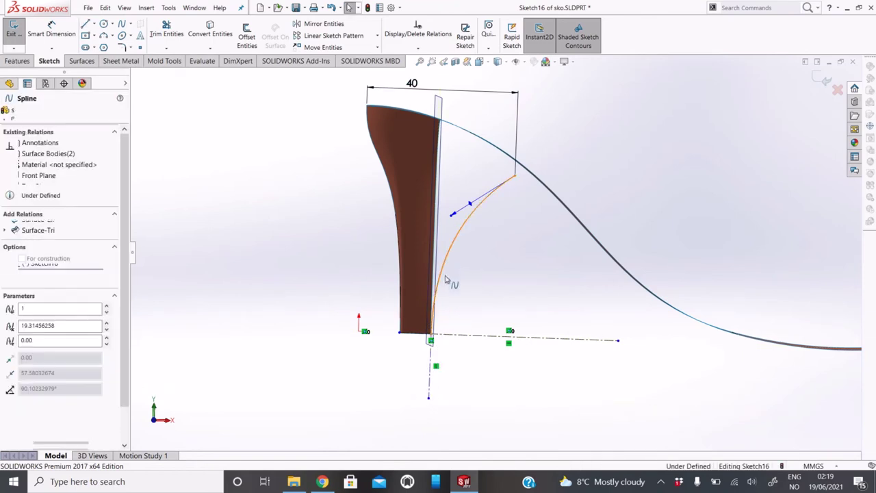
pyautogui.keyDown('ctrl'); pyautogui.click(429, 373); pyautogui.keyUp('ctrl')
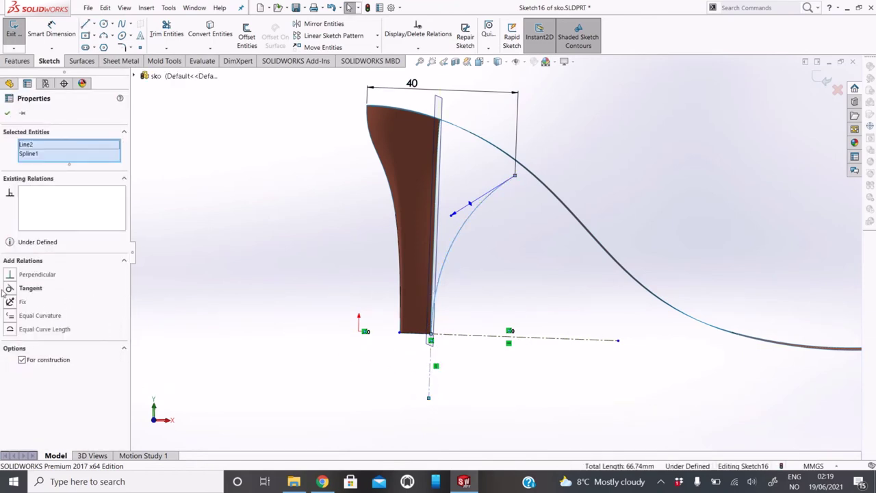
pyautogui.click(10, 289)
pyautogui.press('Escape')
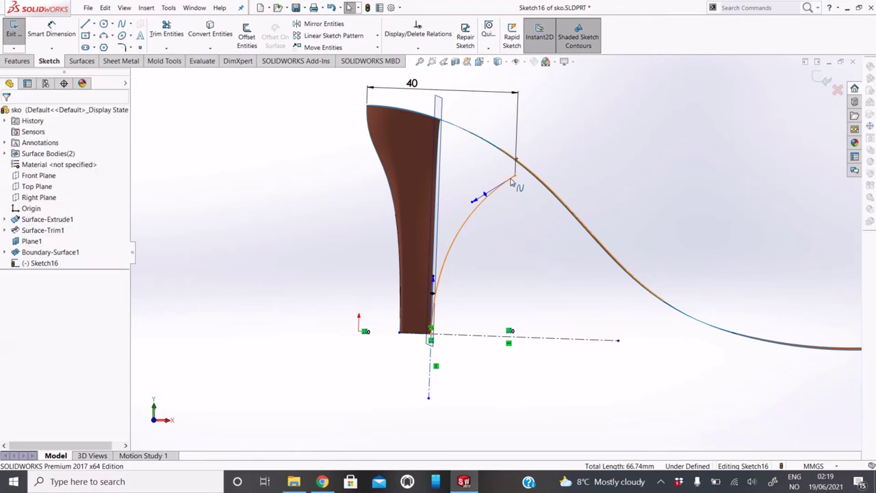
pyautogui.click(511, 180)
pyautogui.scroll(-2, 520, 180)
# Make the spline's upper end coincident with the sole surface edge after Pierce fails.
pyautogui.scroll(-2, 529, 179)
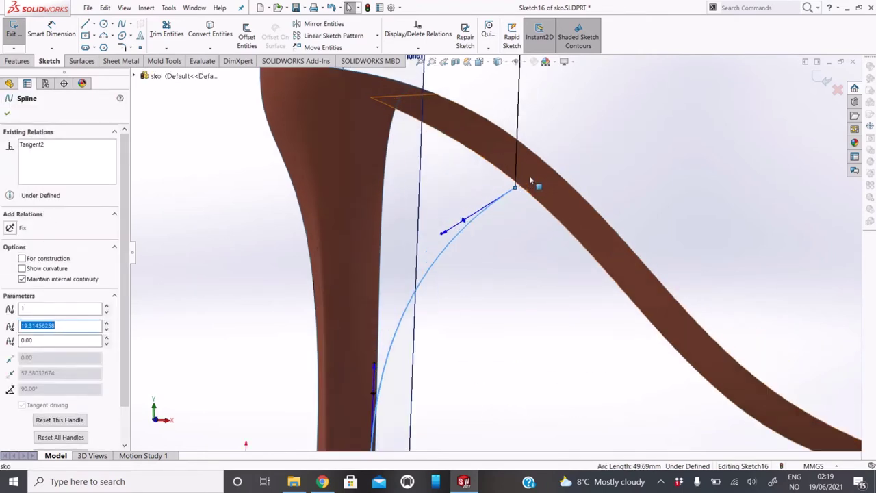
pyautogui.click(516, 187)
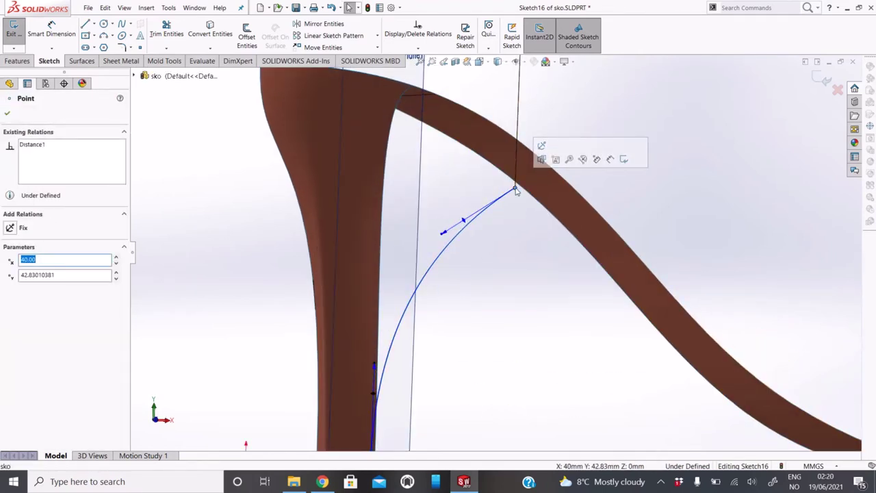
pyautogui.keyDown('ctrl'); pyautogui.click(568, 185); pyautogui.keyUp('ctrl')
pyautogui.click(24, 288)
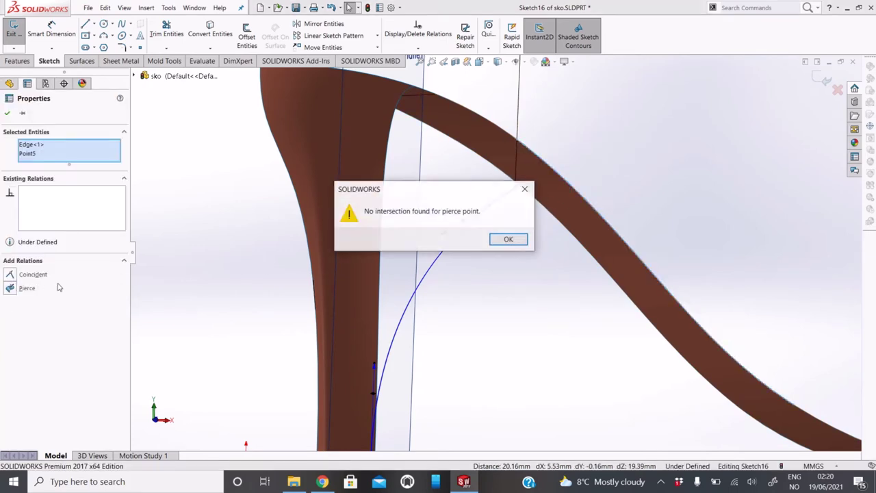
pyautogui.click(495, 239)
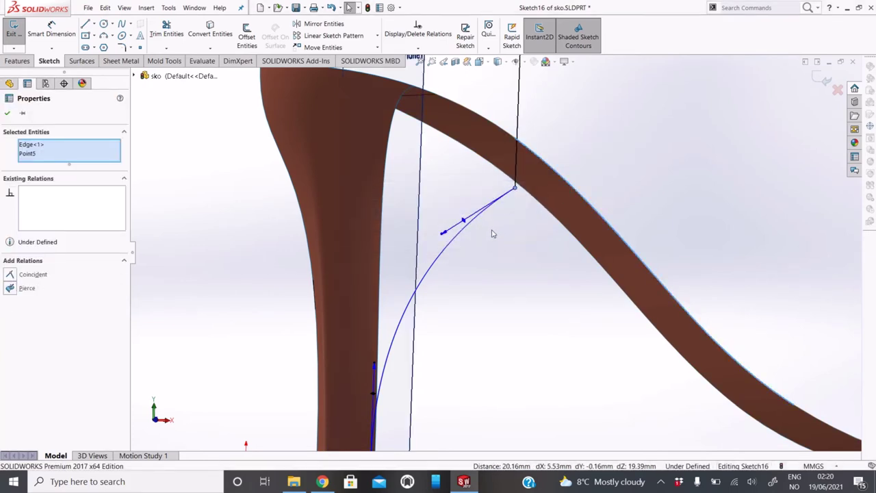
pyautogui.moveTo(492, 234); pyautogui.dragTo(434, 231, button='middle')
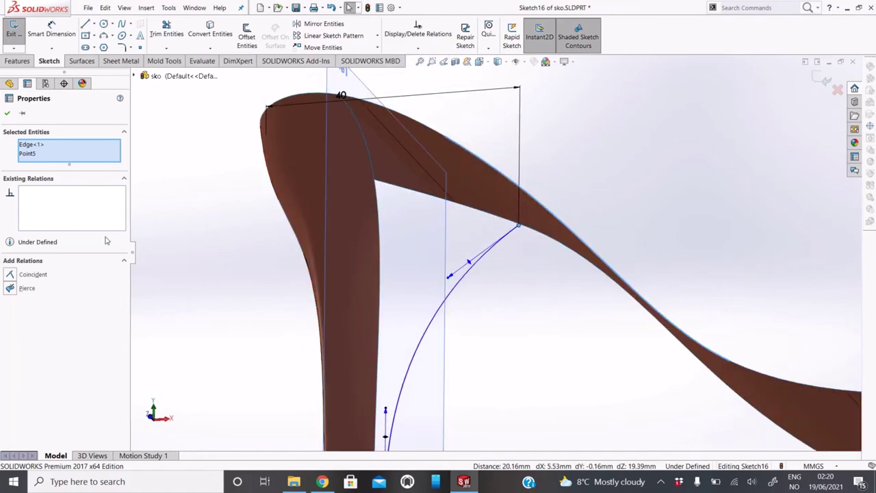
pyautogui.click(9, 274)
pyautogui.moveTo(391, 196)
pyautogui.mouseDown(button='middle')
pyautogui.moveTo(426, 247)
pyautogui.moveTo(435, 243)
pyautogui.mouseUp(button='middle')
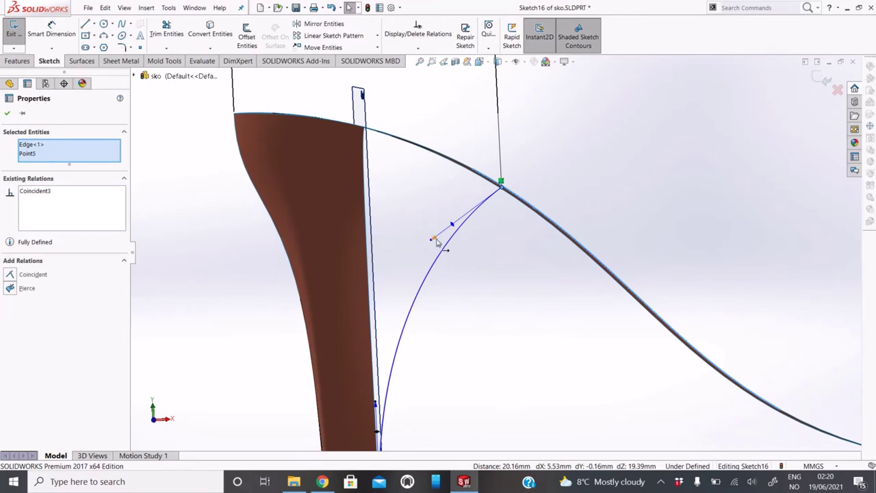
# Set the spline's tangent handle lengths to 65 at the top and 120 at the bottom.
pyautogui.press('Escape')
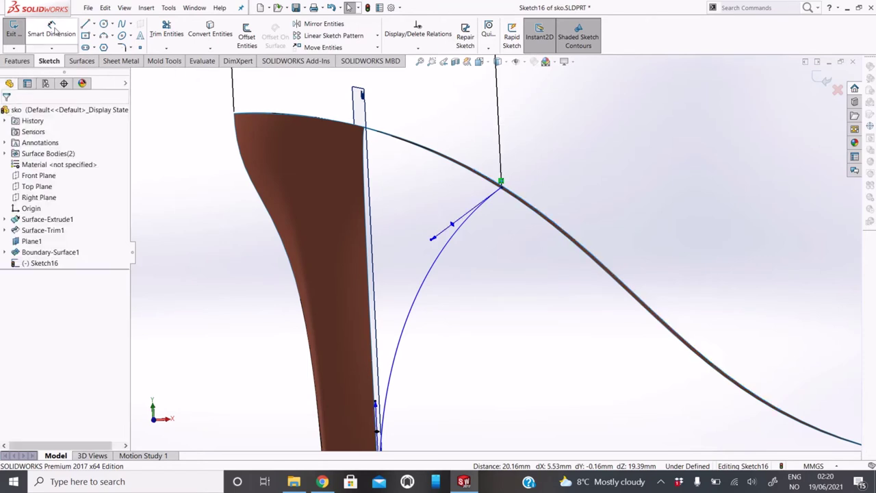
pyautogui.click(51, 31)
pyautogui.click(456, 229)
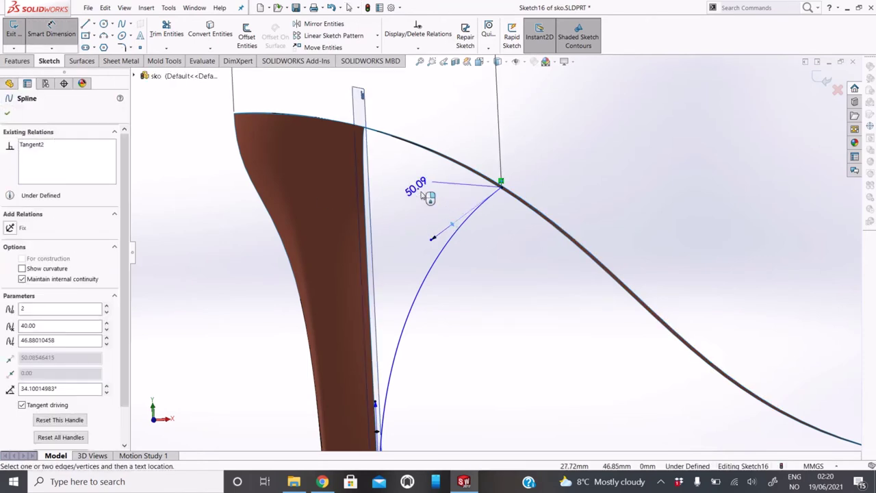
pyautogui.click(417, 198)
pyautogui.write('6')
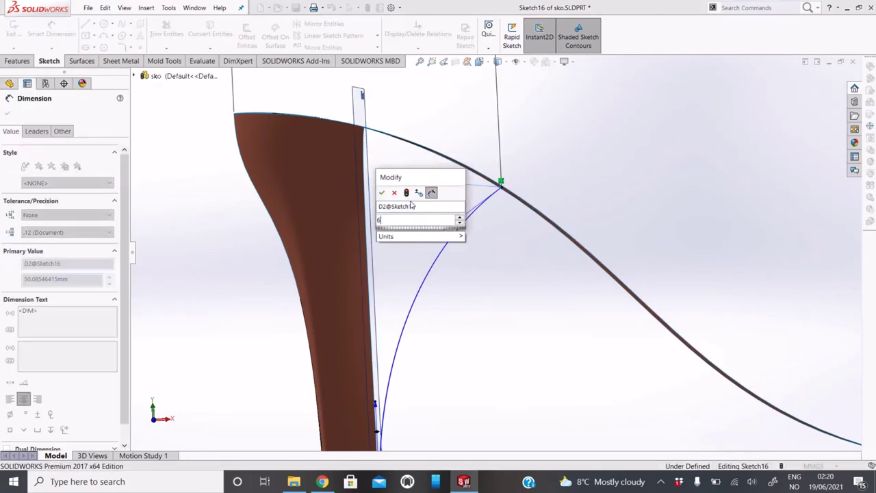
pyautogui.write('5')
pyautogui.press('Return')
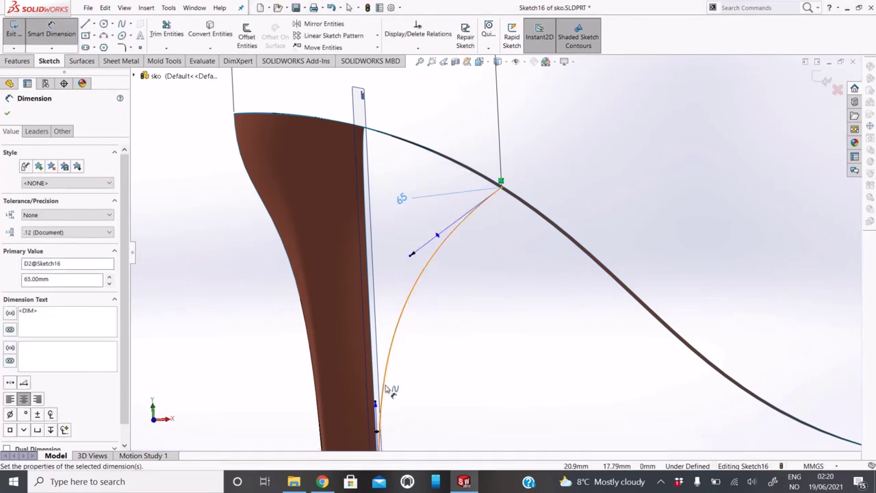
pyautogui.click(381, 440)
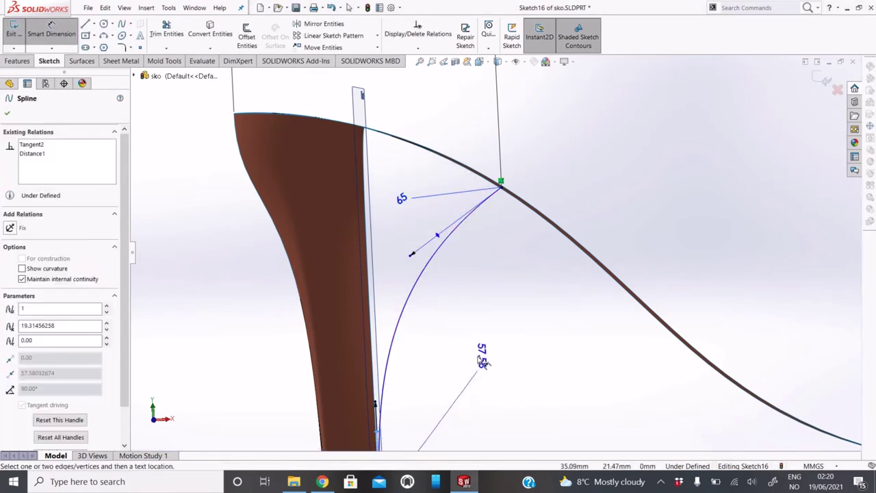
pyautogui.click(469, 362)
pyautogui.write('120')
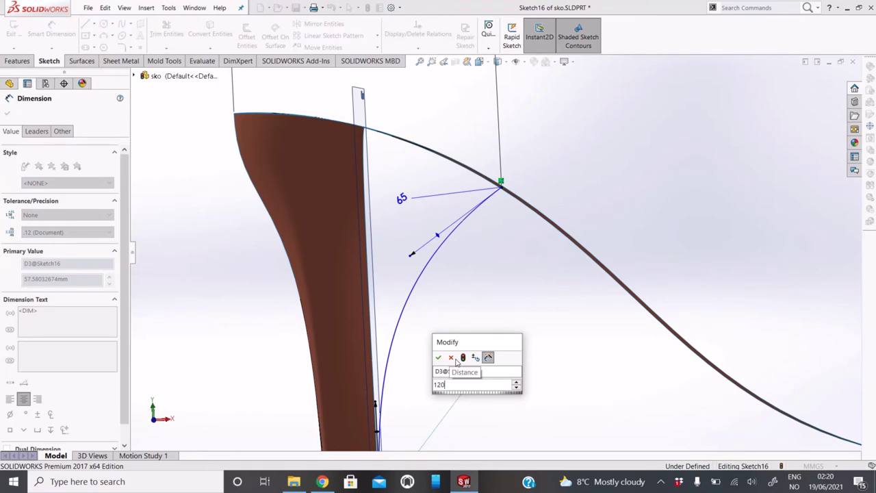
pyautogui.click(438, 357)
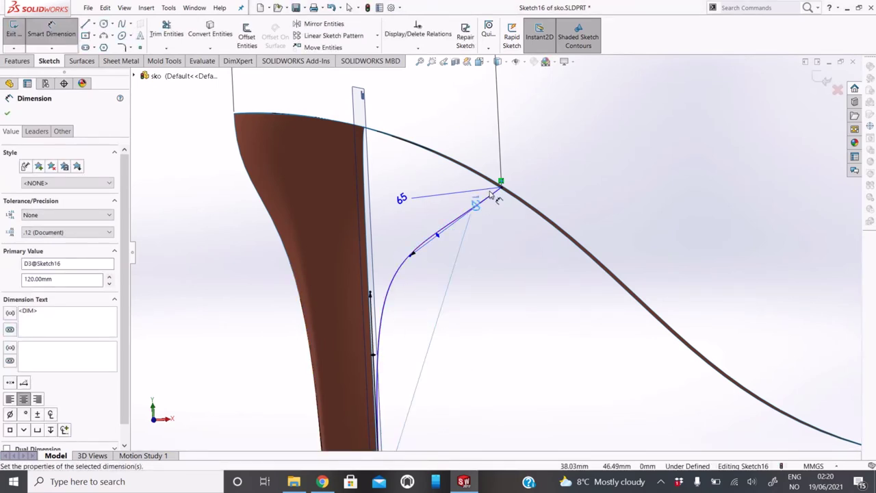
# Add a 30° angle dimension between the spline and the base centerline.
pyautogui.click(487, 200)
pyautogui.scroll(5, 491, 248)
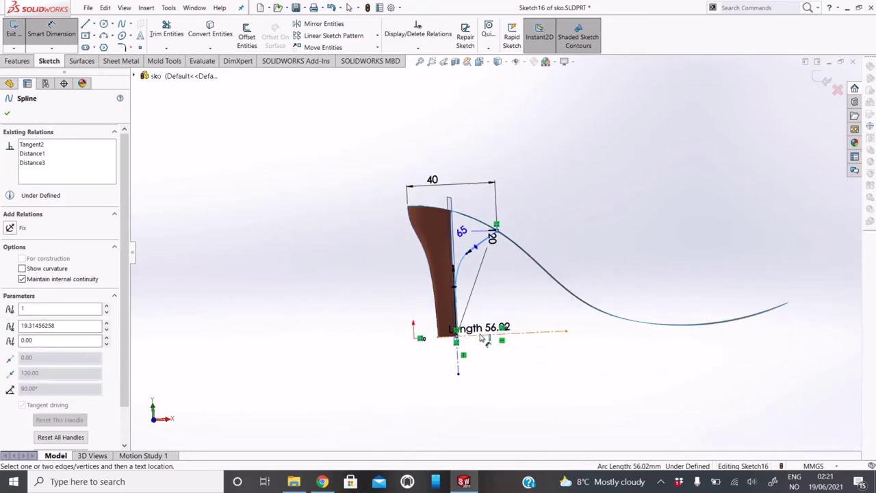
pyautogui.click(483, 334)
pyautogui.click(499, 303)
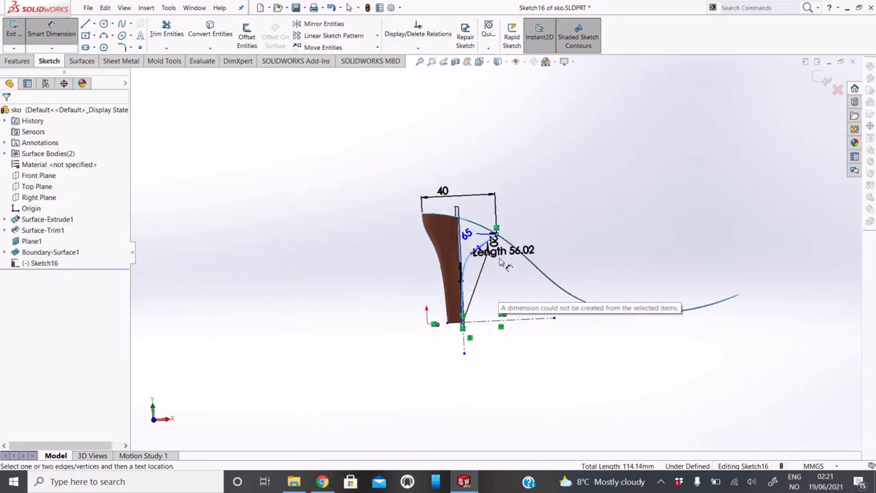
pyautogui.scroll(-2, 507, 248)
pyautogui.scroll(-3, 479, 226)
pyautogui.scroll(-2, 471, 195)
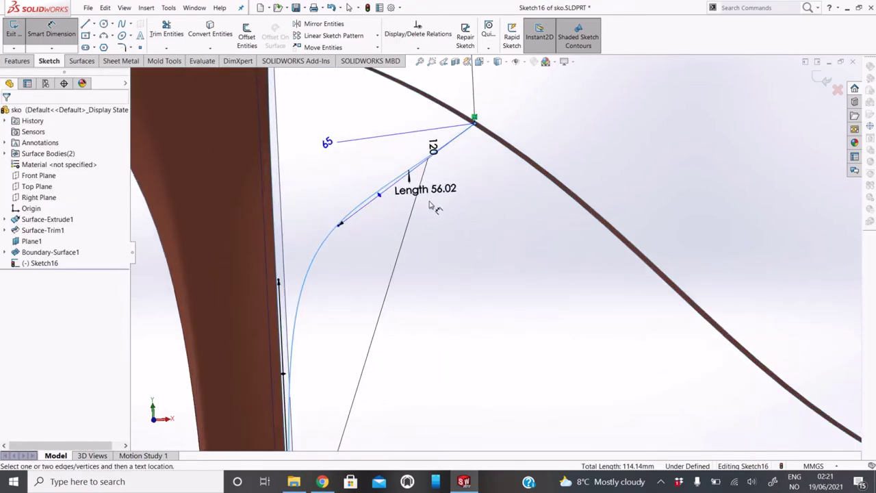
pyautogui.click(341, 225)
pyautogui.scroll(3, 407, 344)
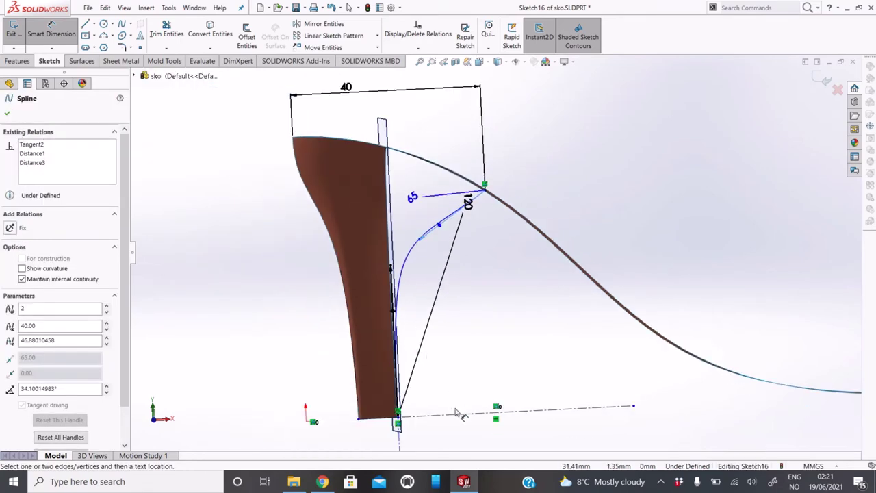
pyautogui.click(459, 414)
pyautogui.click(504, 314)
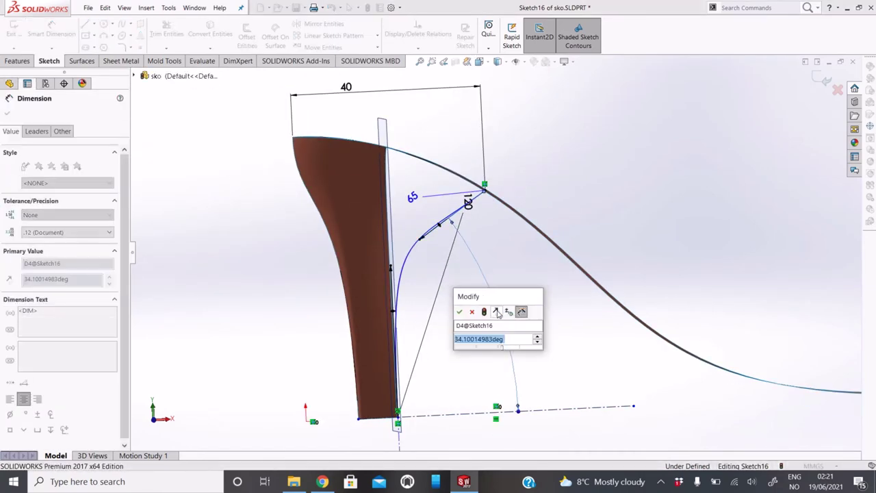
pyautogui.write('30')
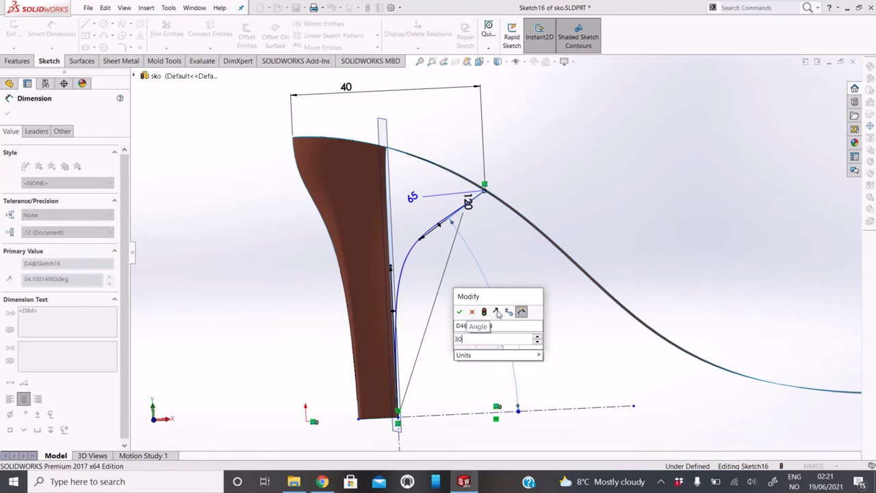
pyautogui.press('Return')
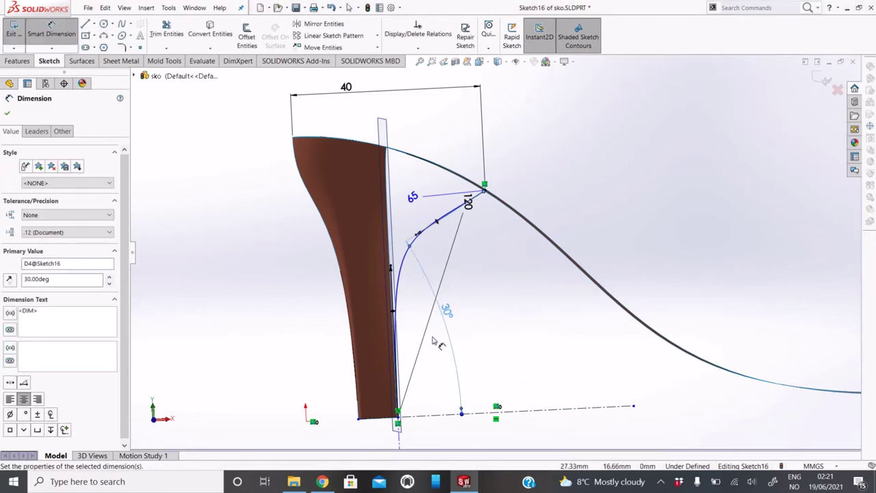
pyautogui.moveTo(382, 330)
pyautogui.mouseDown(button='middle')
pyautogui.moveTo(370, 335)
pyautogui.moveTo(385, 332)
pyautogui.mouseUp(button='middle')
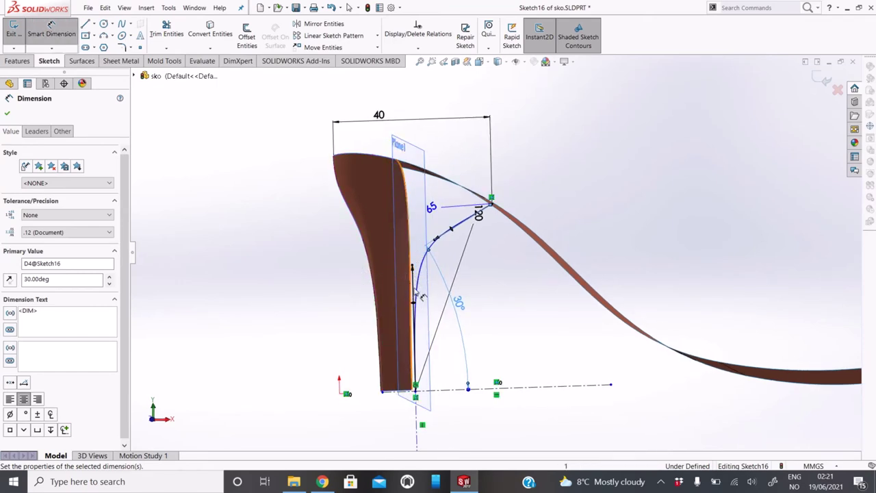
# Try dimensioning the spline beside the heel, then cancel and clear the selection.
pyautogui.click(416, 308)
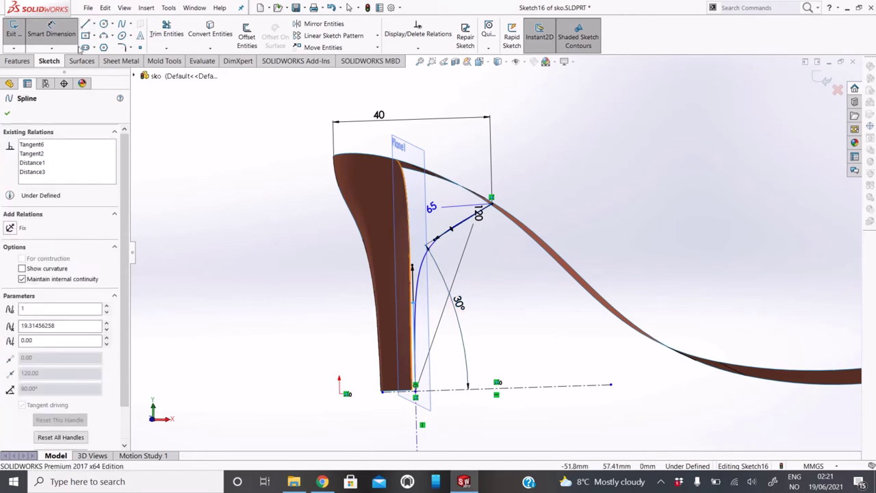
pyautogui.click(59, 39)
pyautogui.click(11, 114)
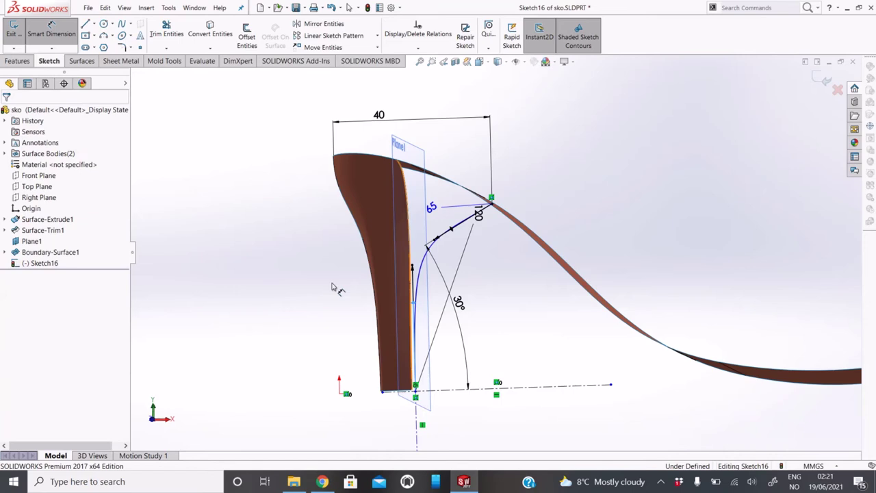
pyautogui.click(415, 308)
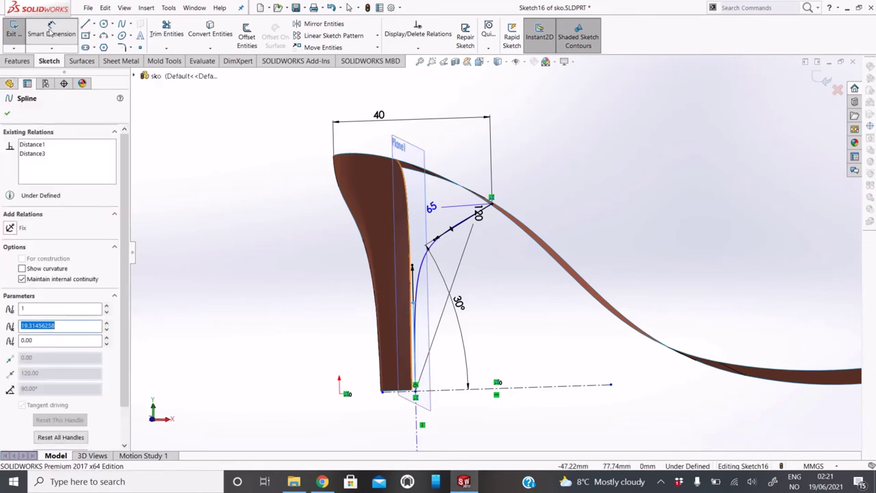
pyautogui.click(50, 32)
pyautogui.click(51, 32)
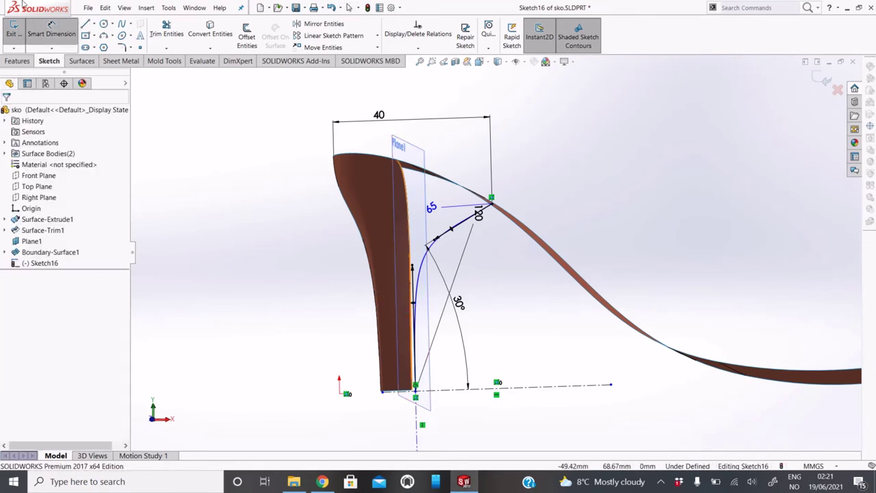
pyautogui.click(415, 306)
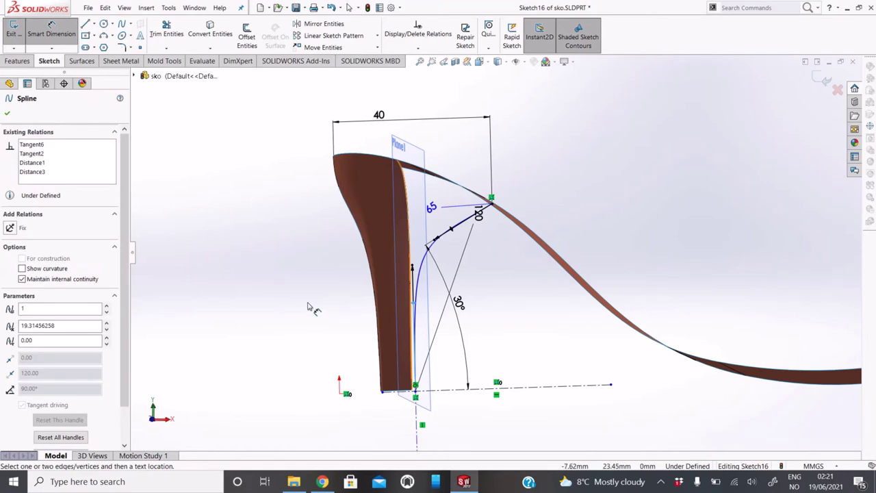
pyautogui.moveTo(422, 341); pyautogui.dragTo(412, 267, button='middle')
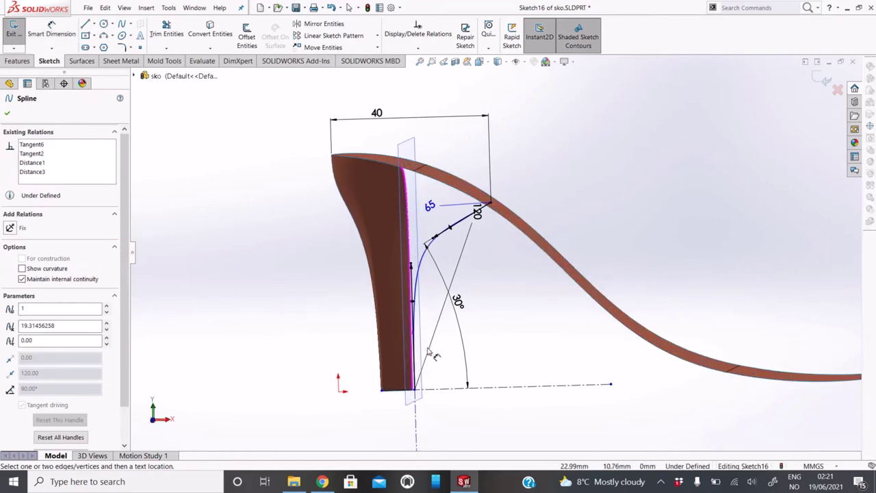
pyautogui.click(412, 267)
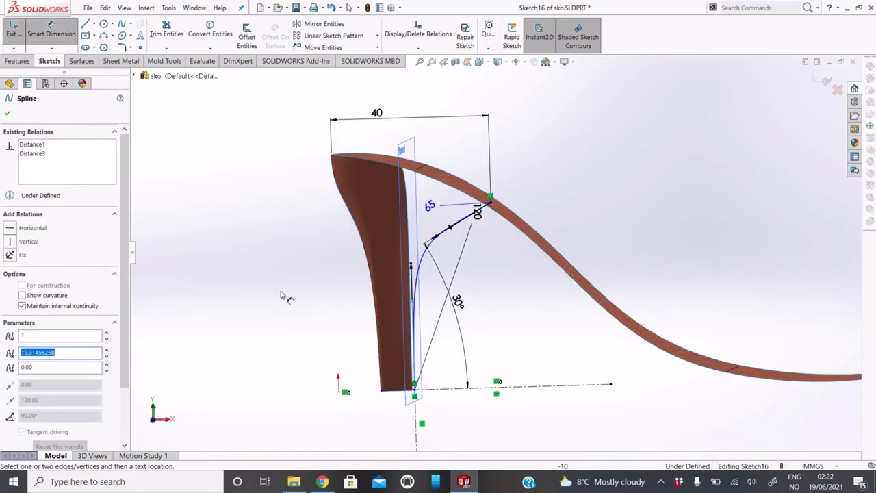
pyautogui.press('Escape')
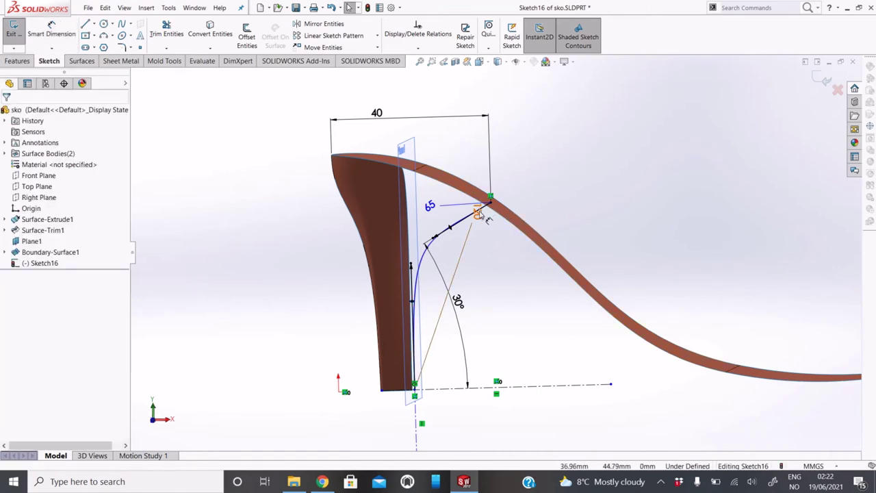
# Dimension the diagonal construction line at 120 mm and select the sketch point at its top.
pyautogui.click(479, 215)
pyautogui.click(527, 429)
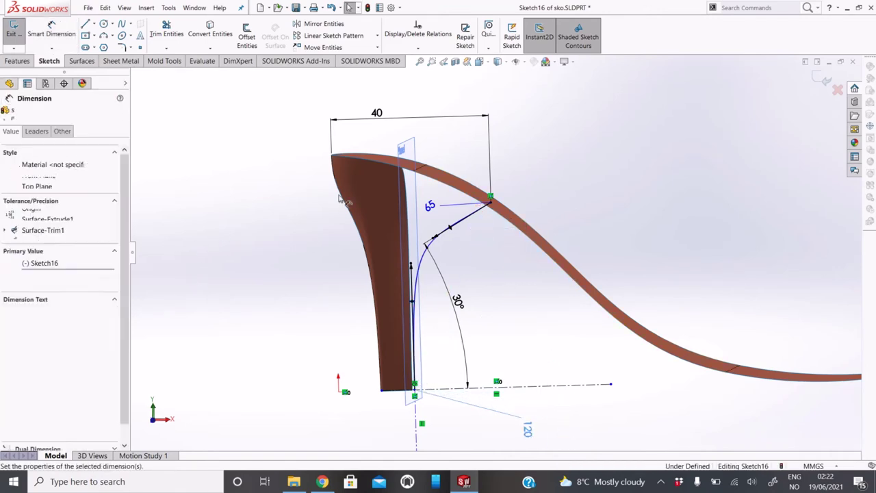
pyautogui.moveTo(458, 300)
pyautogui.mouseDown(button='middle')
pyautogui.moveTo(451, 241)
pyautogui.moveTo(446, 252)
pyautogui.mouseUp(button='middle')
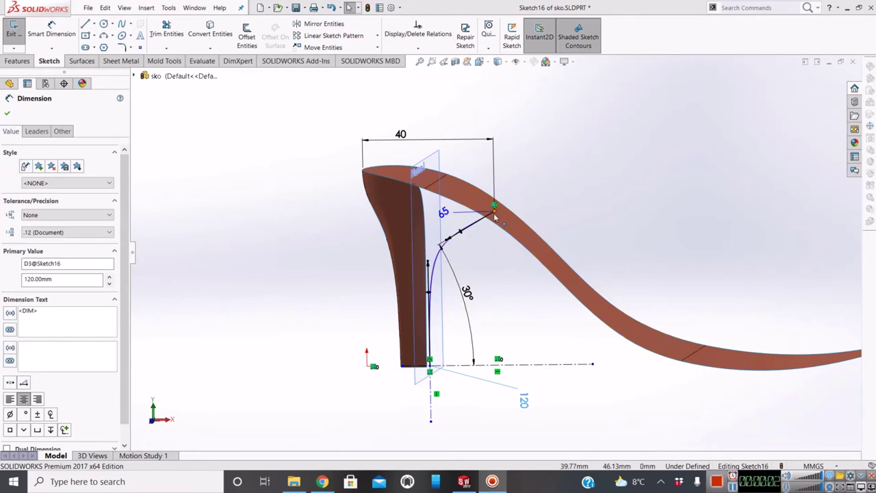
pyautogui.click(493, 206)
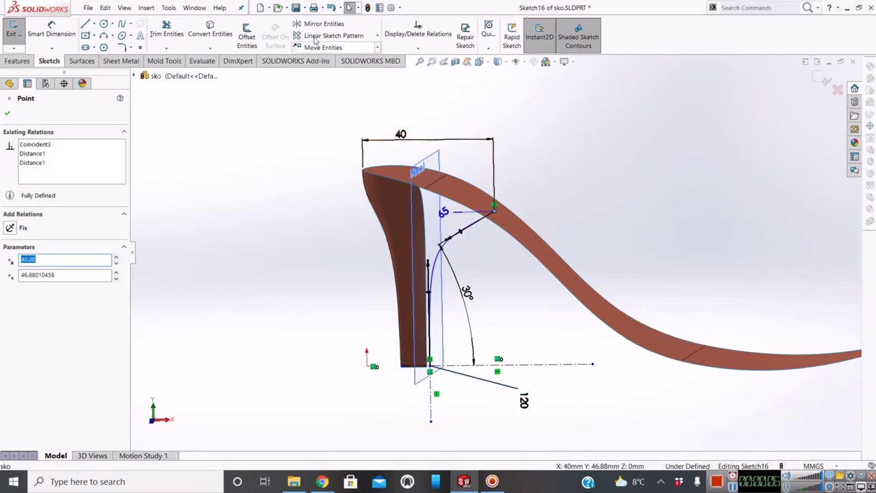
# Exit Sketch16 and add Plane2 through the spline's upper point, parallel to Plane1.
pyautogui.click(18, 61)
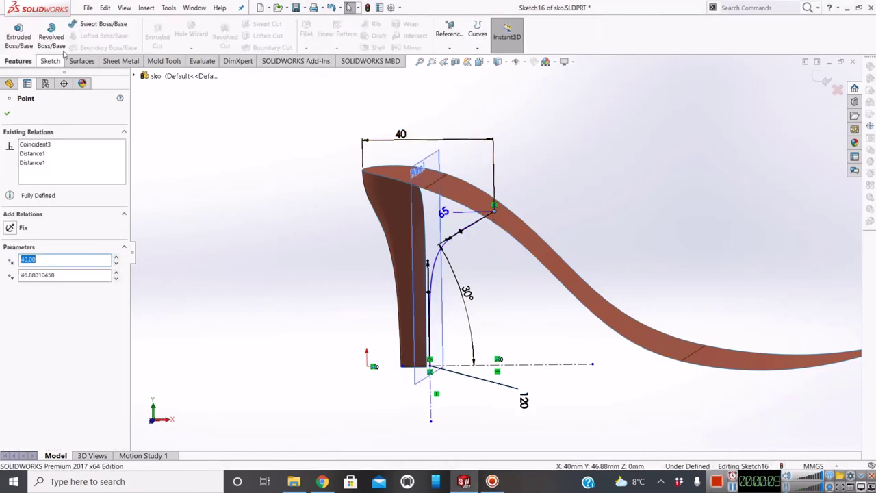
pyautogui.press('Escape')
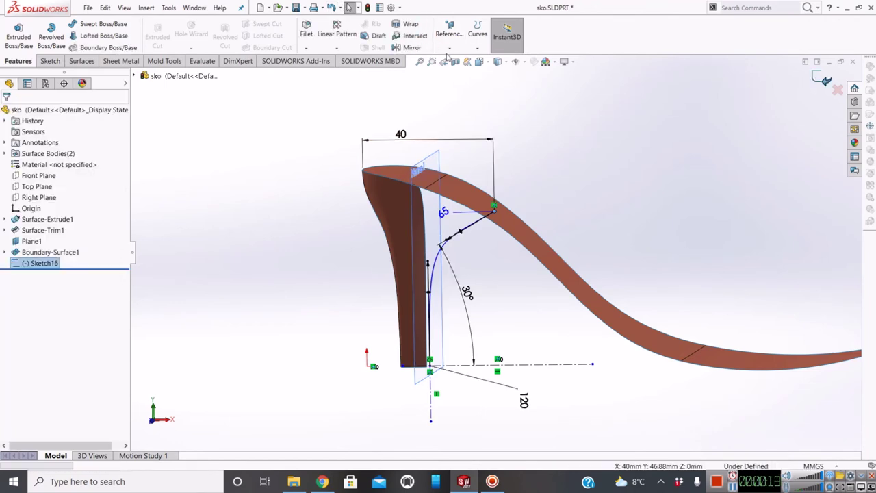
pyautogui.click(449, 46)
pyautogui.click(456, 60)
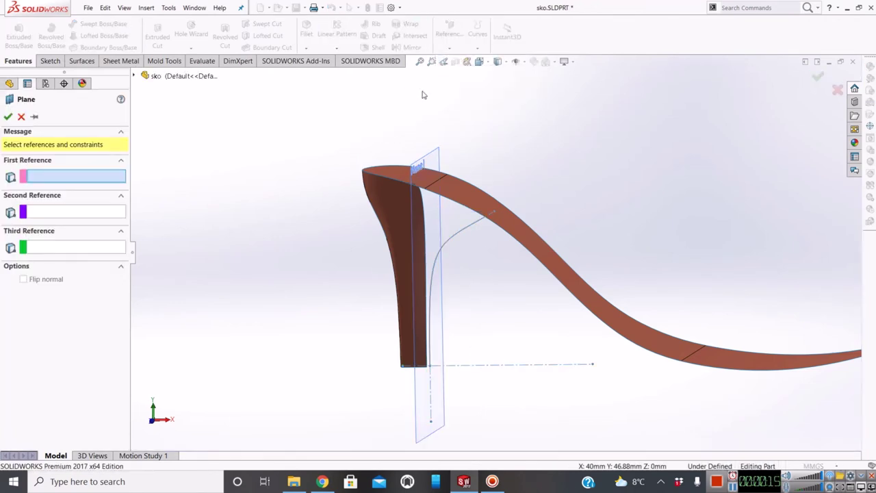
pyautogui.click(497, 214)
pyautogui.click(434, 158)
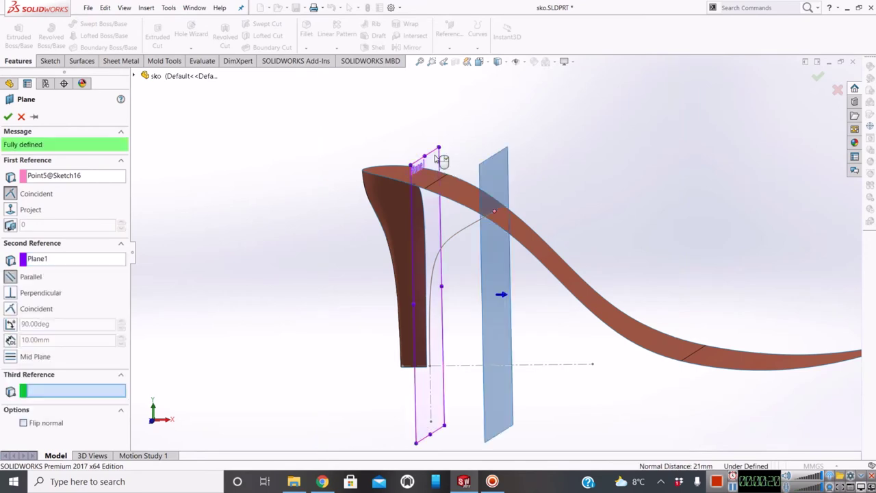
pyautogui.click(9, 117)
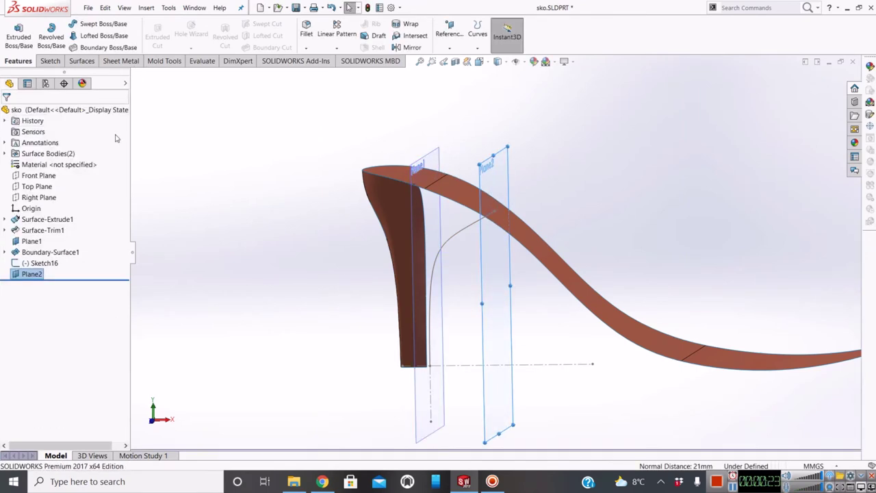
pyautogui.moveTo(527, 269)
pyautogui.mouseDown(button='middle')
pyautogui.moveTo(532, 246)
pyautogui.moveTo(606, 246)
pyautogui.moveTo(635, 197)
pyautogui.mouseUp(button='middle')
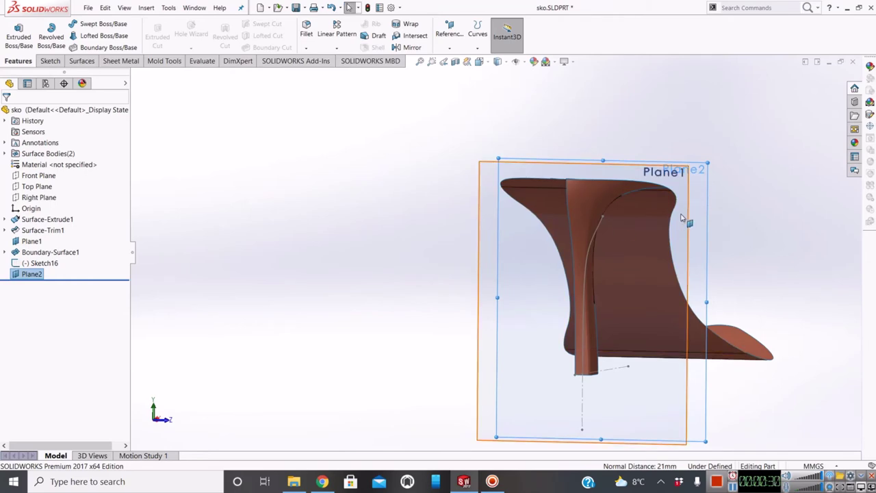
# Start Sketch17 on Plane2 and view it normal to the sketch plane.
pyautogui.rightClick(33, 276)
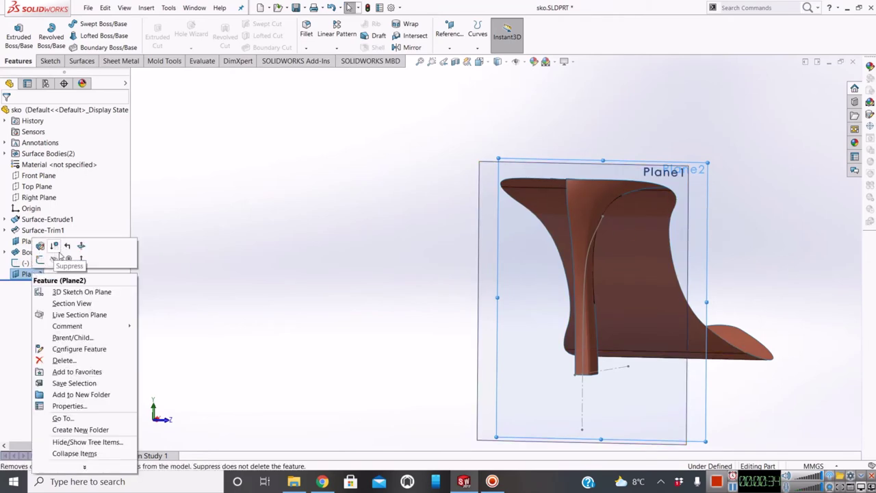
pyautogui.click(42, 247)
pyautogui.rightClick(37, 285)
pyautogui.click(45, 271)
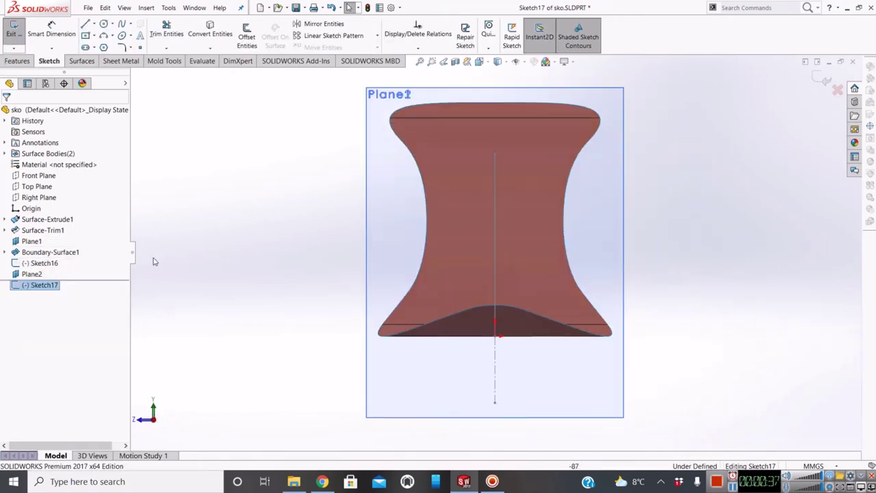
pyautogui.rightClick(39, 286)
pyautogui.click(61, 277)
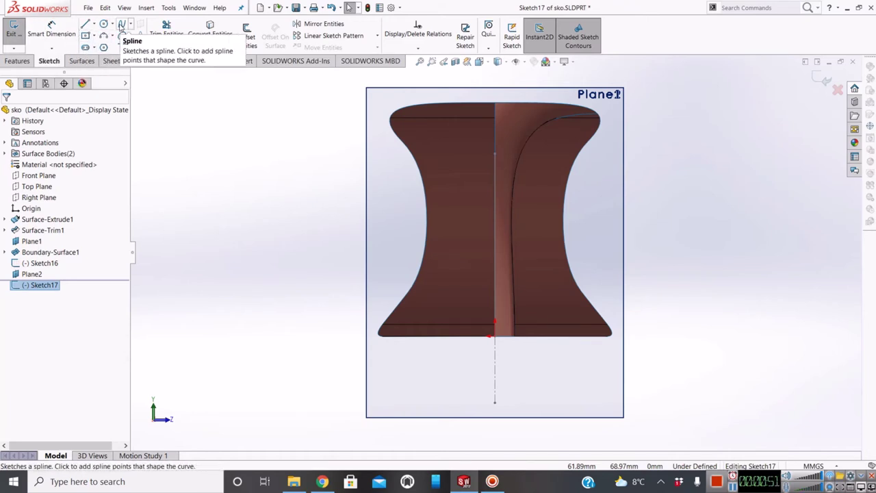
# Draw a spline from the top-right curve end down to the sole's bottom edge.
pyautogui.click(121, 25)
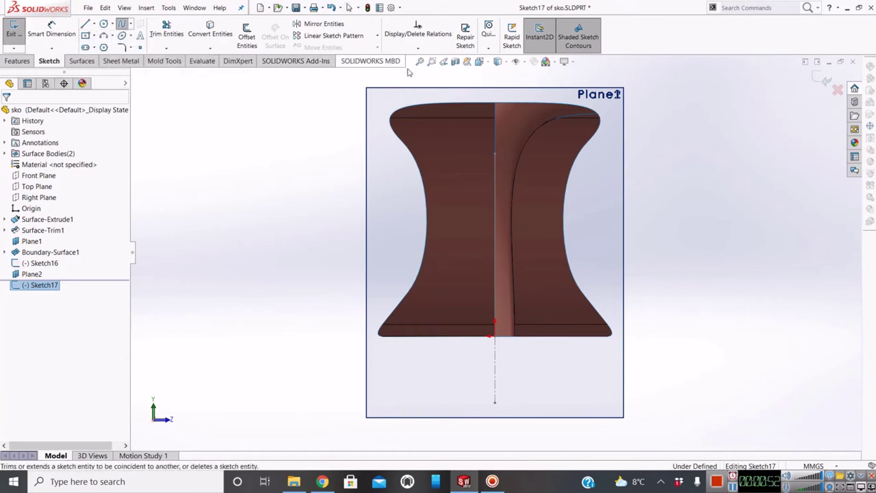
pyautogui.click(600, 119)
pyautogui.click(515, 337)
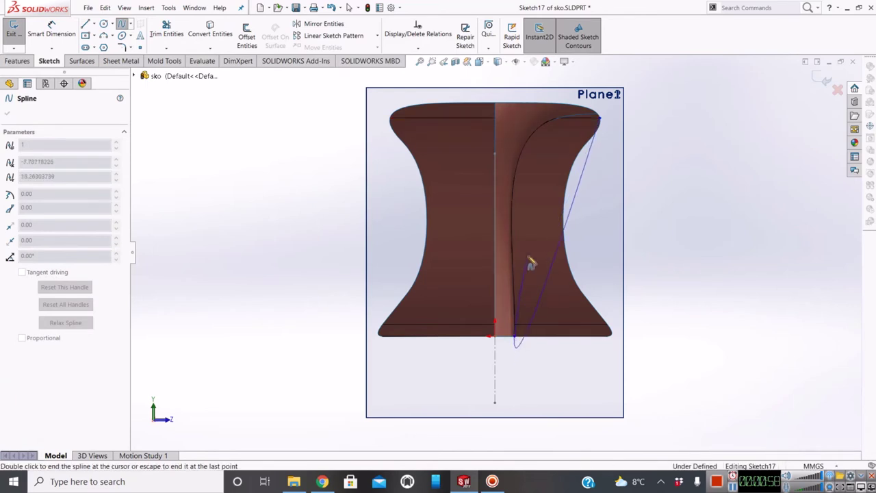
pyautogui.rightClick(474, 395)
pyautogui.click(501, 398)
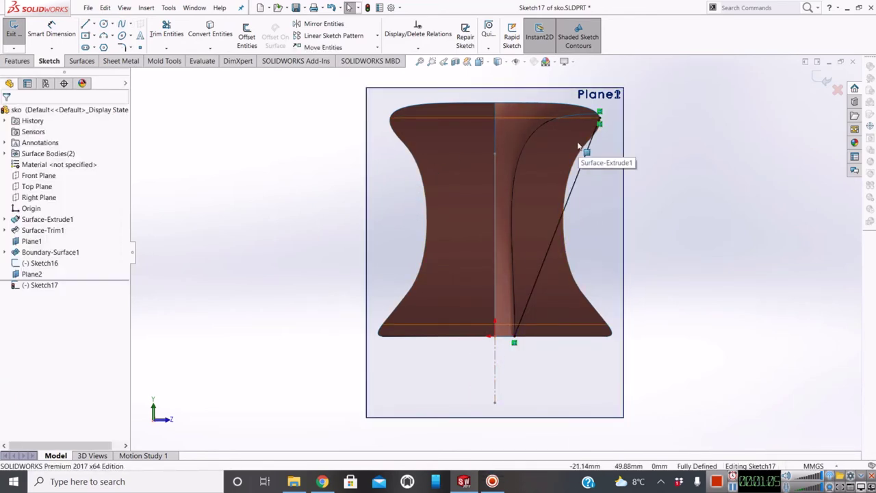
pyautogui.click(94, 24)
# Add a horizontal centerline tangent to the spline's top end and pull its lower tangent handle upward.
pyautogui.click(106, 45)
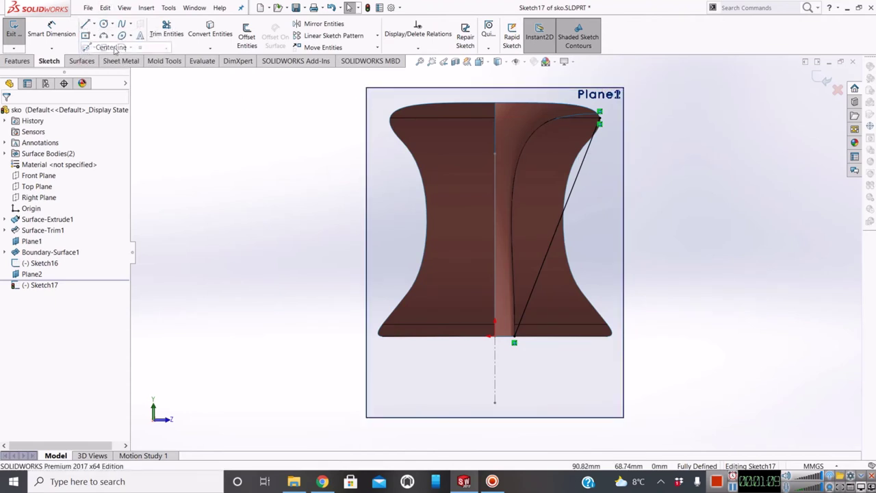
pyautogui.click(600, 118)
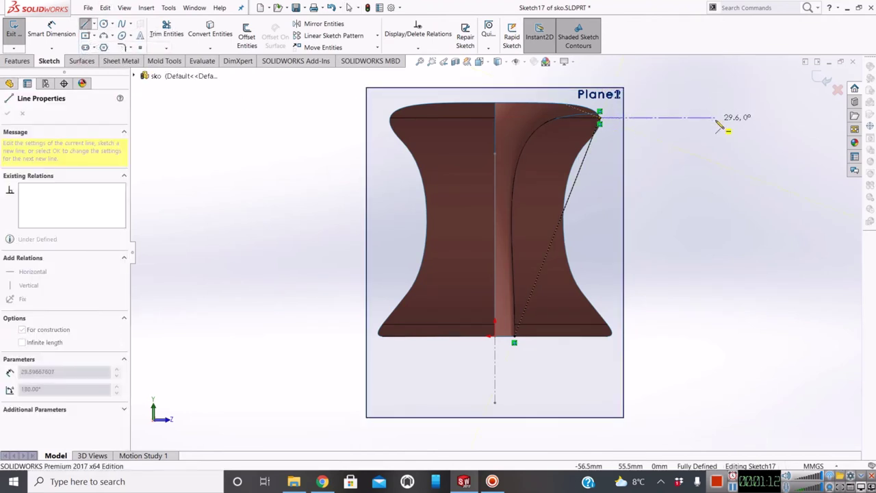
pyautogui.click(716, 118)
pyautogui.press('Escape')
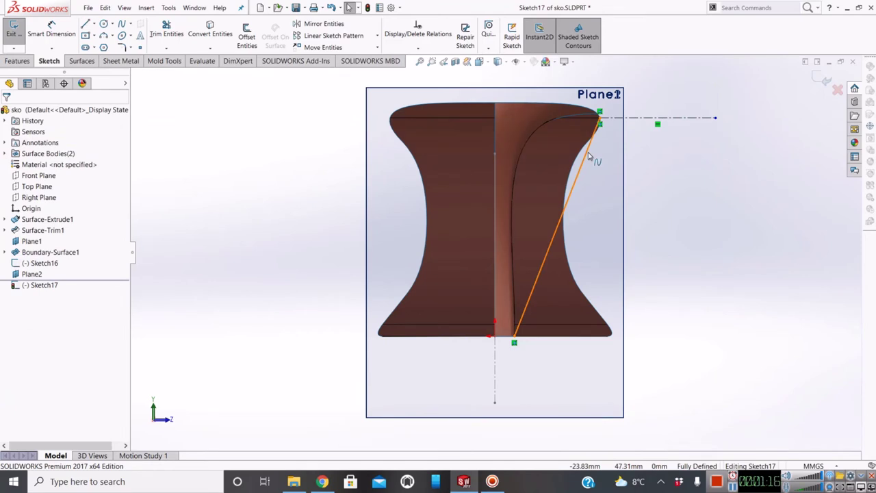
pyautogui.click(589, 156)
pyautogui.keyDown('ctrl'); pyautogui.click(642, 118); pyautogui.keyUp('ctrl')
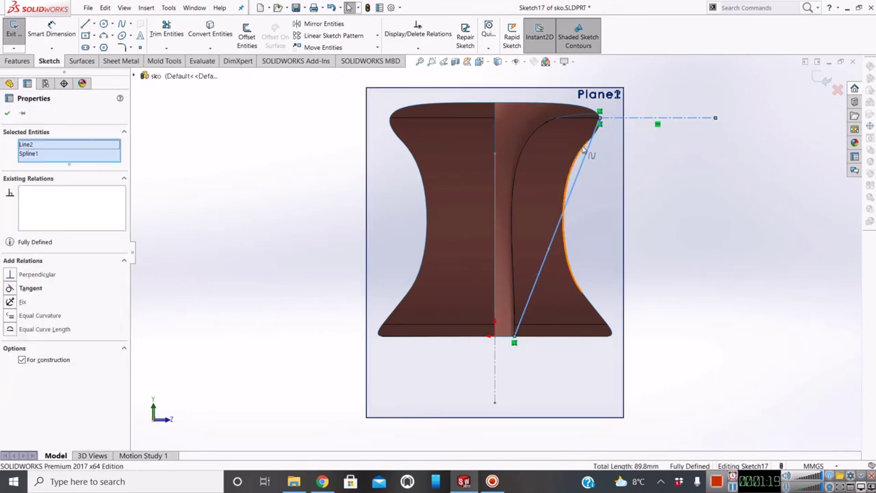
pyautogui.click(10, 288)
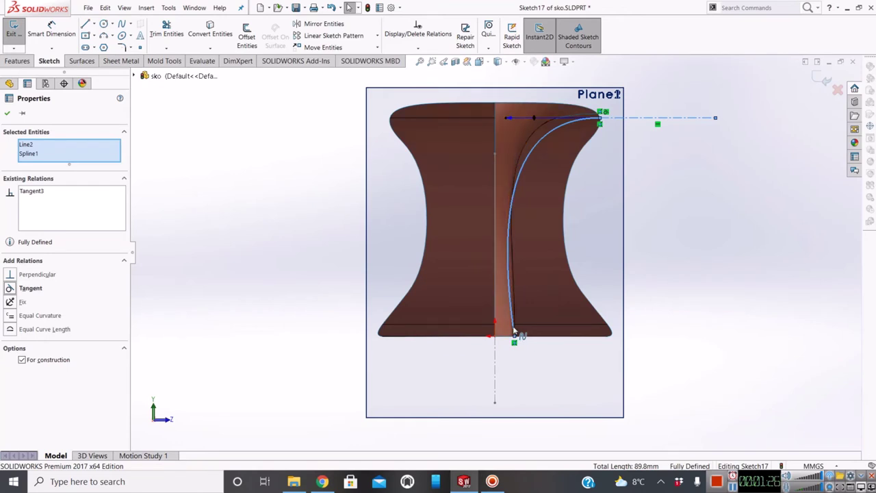
pyautogui.press('Escape')
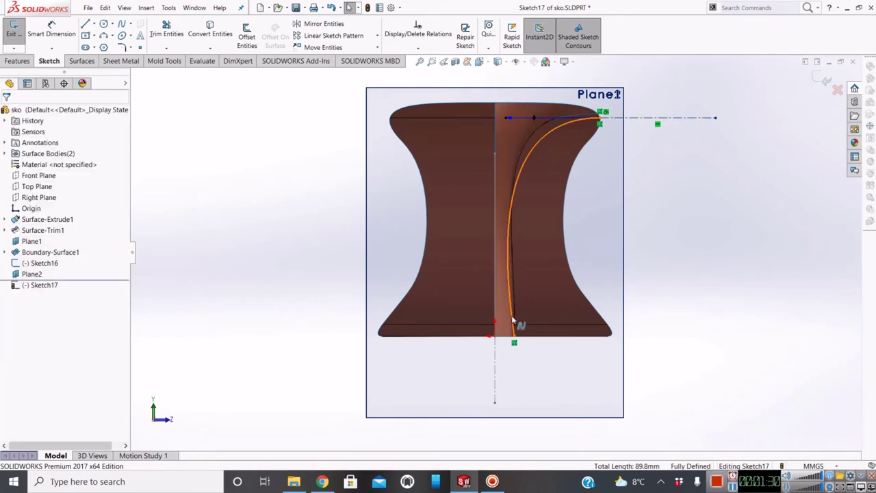
pyautogui.click(517, 321)
pyautogui.moveTo(512, 302)
pyautogui.mouseDown()
pyautogui.moveTo(501, 271)
pyautogui.moveTo(504, 256)
pyautogui.moveTo(520, 255)
pyautogui.mouseUp()
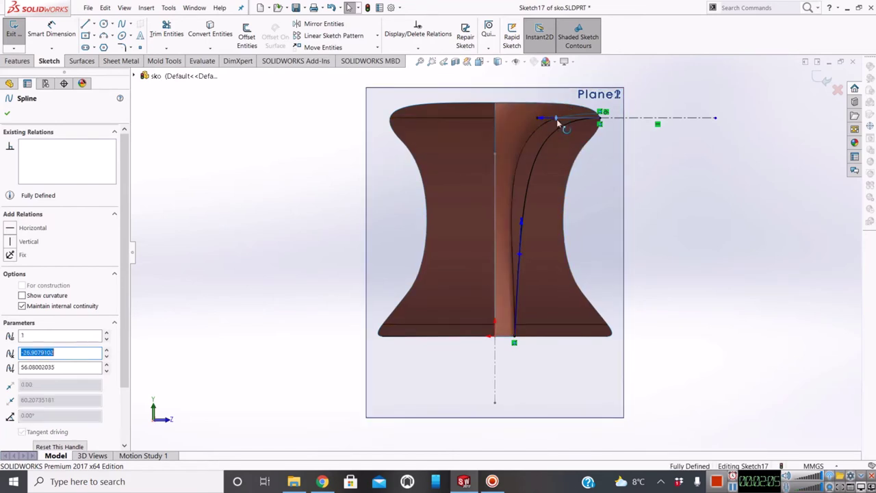
# Dimension the heel curve's tangent handles: 100 at the bottom and 35 at the top.
pyautogui.press('Escape')
pyautogui.click(51, 29)
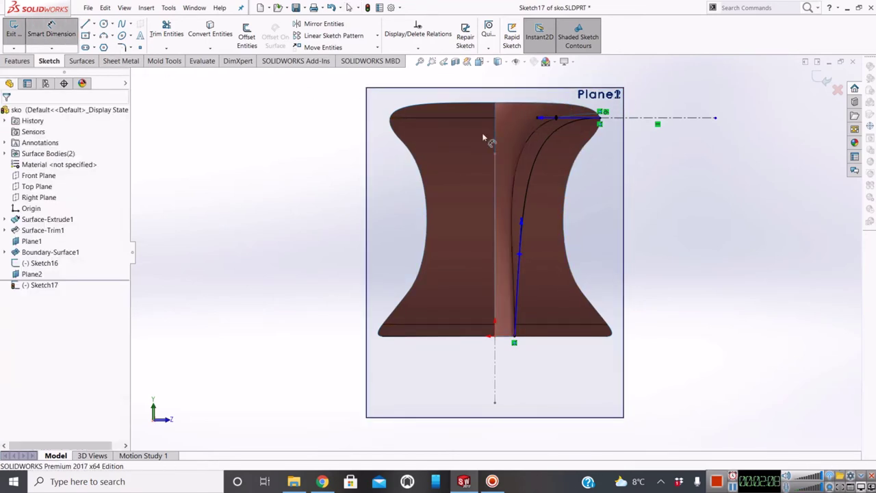
pyautogui.click(555, 118)
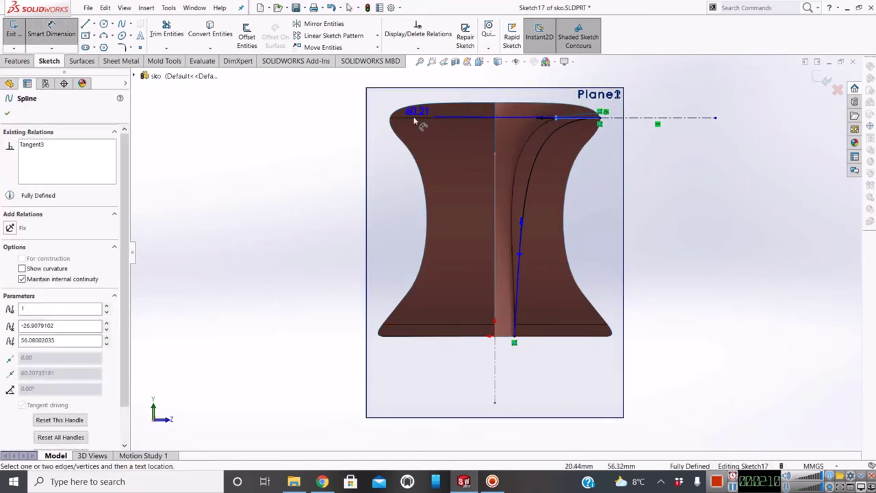
pyautogui.click(334, 101)
pyautogui.write('100')
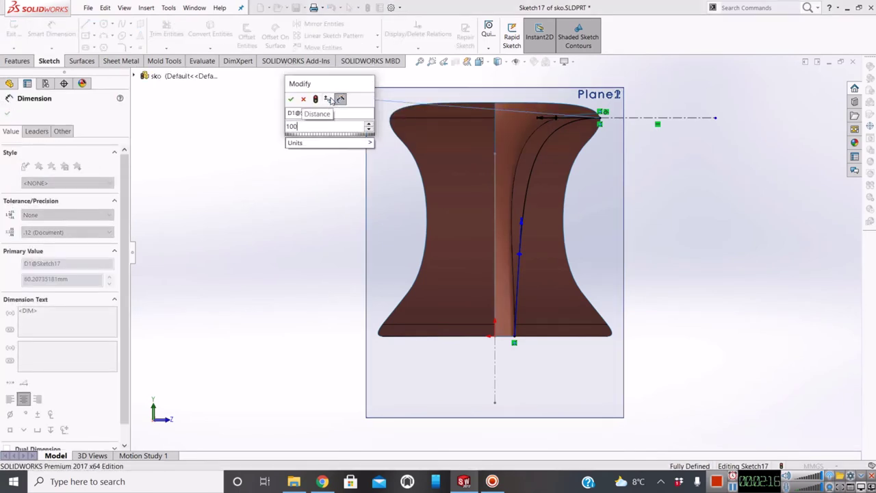
pyautogui.press('Return')
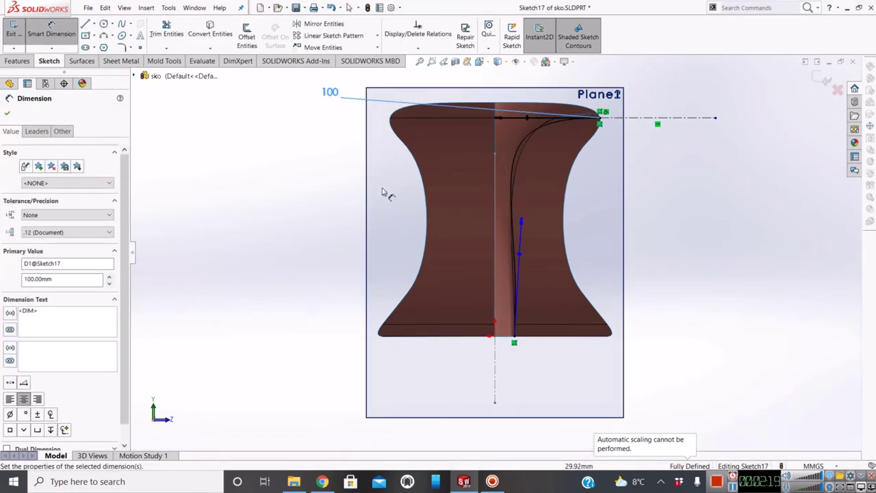
pyautogui.click(518, 255)
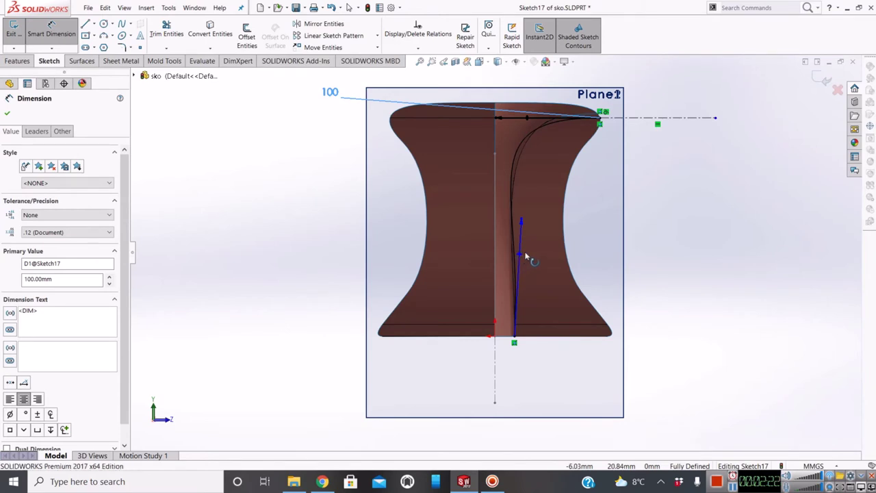
pyautogui.click(643, 240)
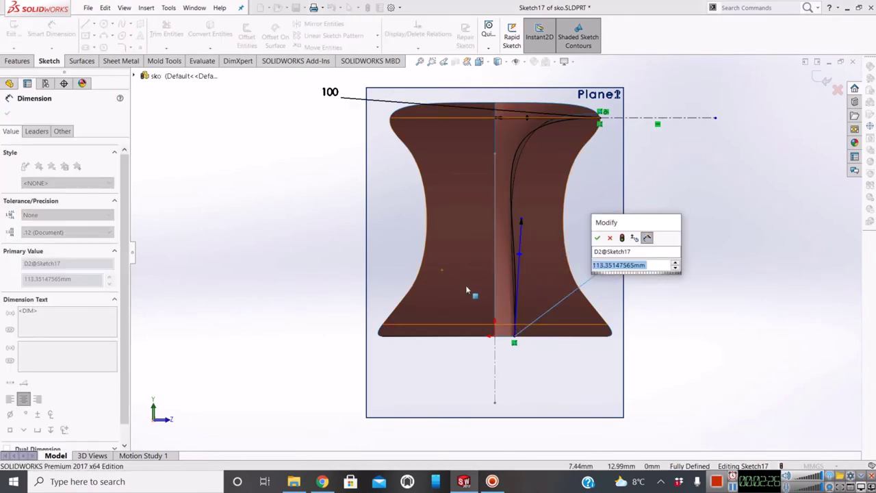
pyautogui.write('1')
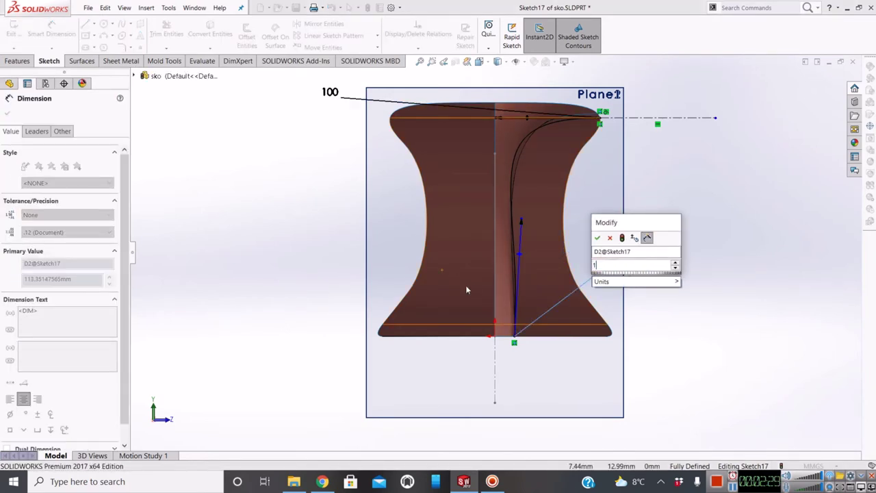
pyautogui.write('00')
pyautogui.press('Return')
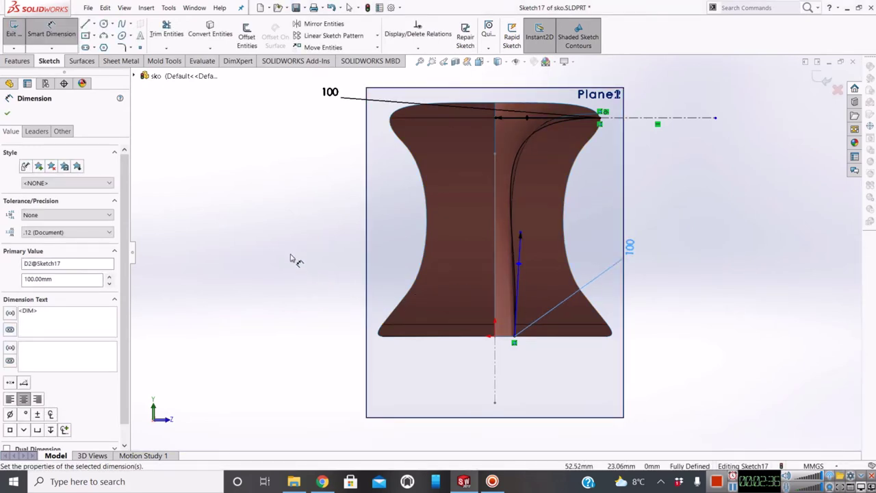
pyautogui.press('Escape')
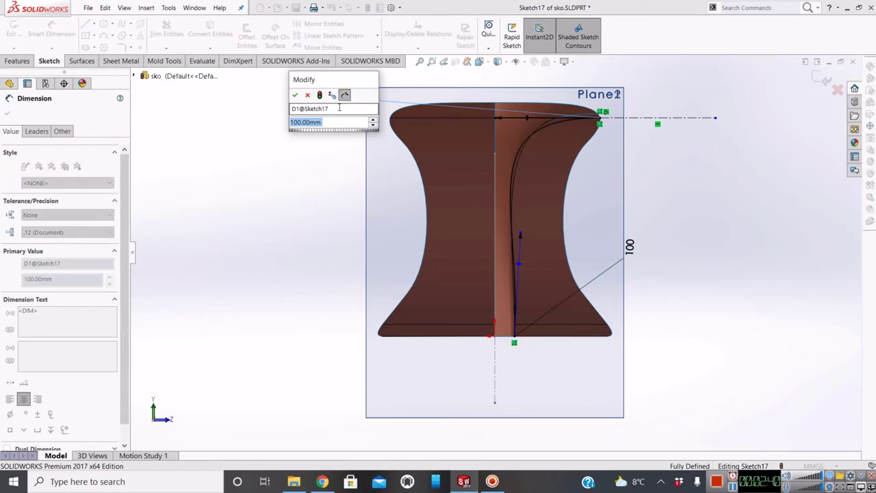
pyautogui.write('35')
pyautogui.press('Return')
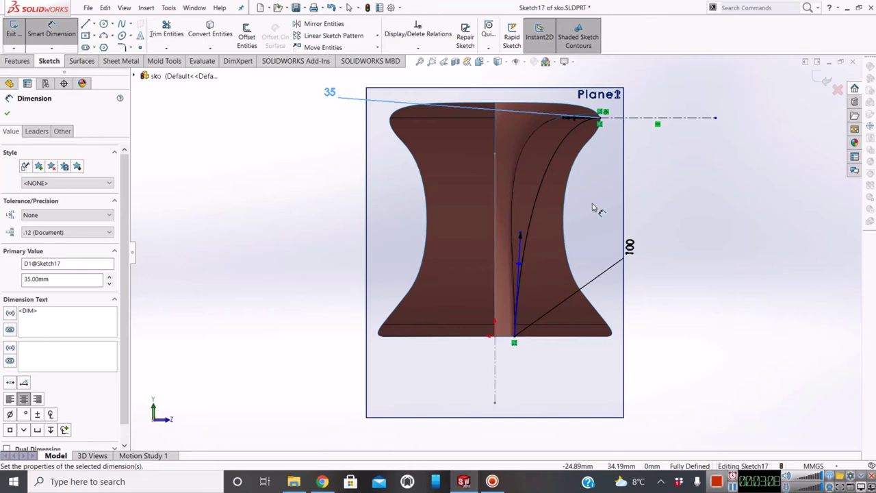
# Switch to isometric view and select the curve's top endpoint to prepare a sketch on Plane3.
pyautogui.hotkey('ctrl', '7')
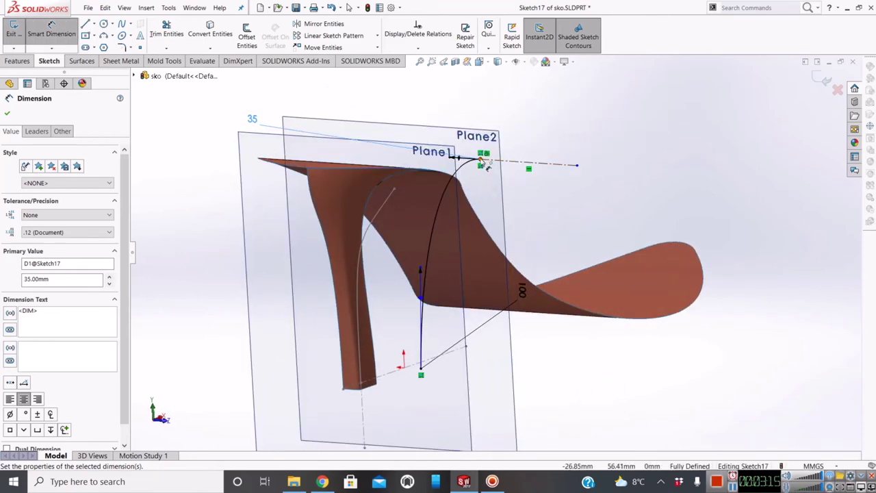
pyautogui.press('Escape')
pyautogui.click(480, 159)
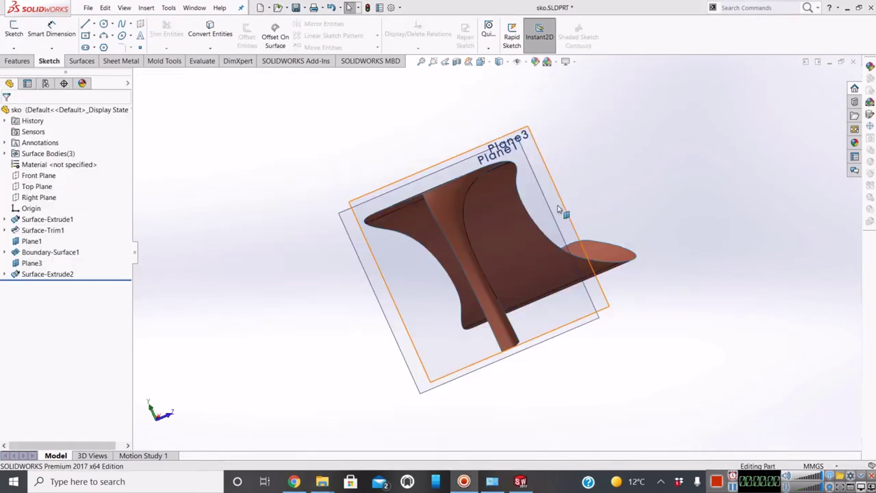
pyautogui.rightClick(566, 205)
# Start a sketch on Plane3 and draw a two-point spline down the heel.
pyautogui.click(582, 196)
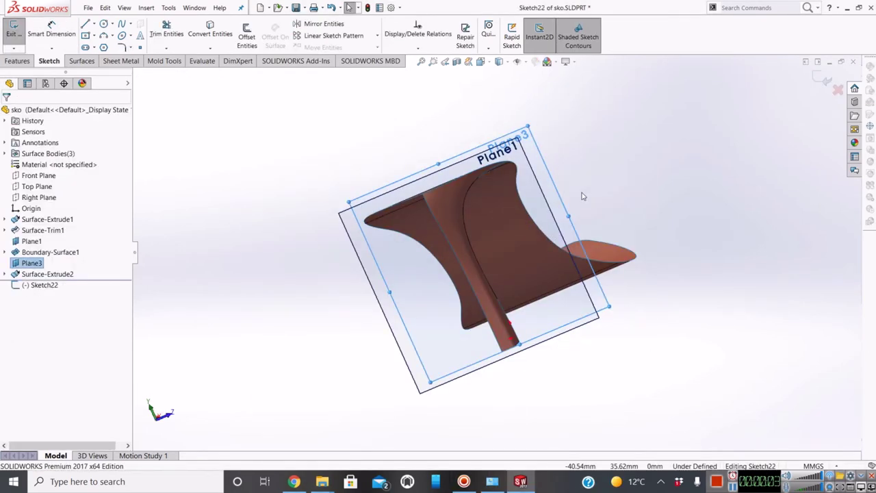
pyautogui.click(133, 25)
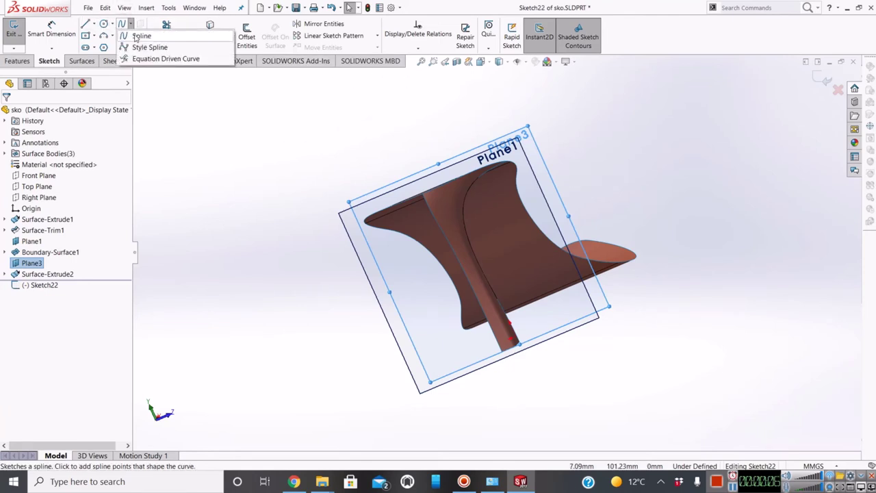
pyautogui.click(136, 33)
pyautogui.click(518, 342)
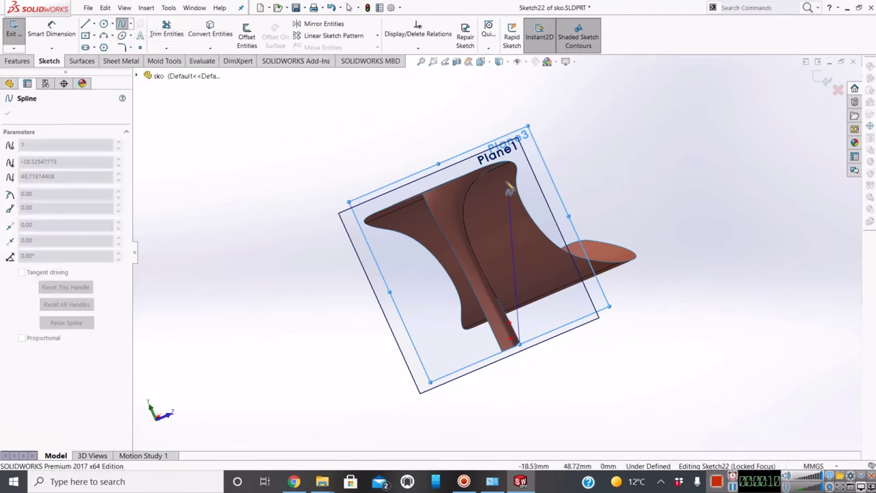
pyautogui.click(513, 176)
pyautogui.rightClick(571, 169)
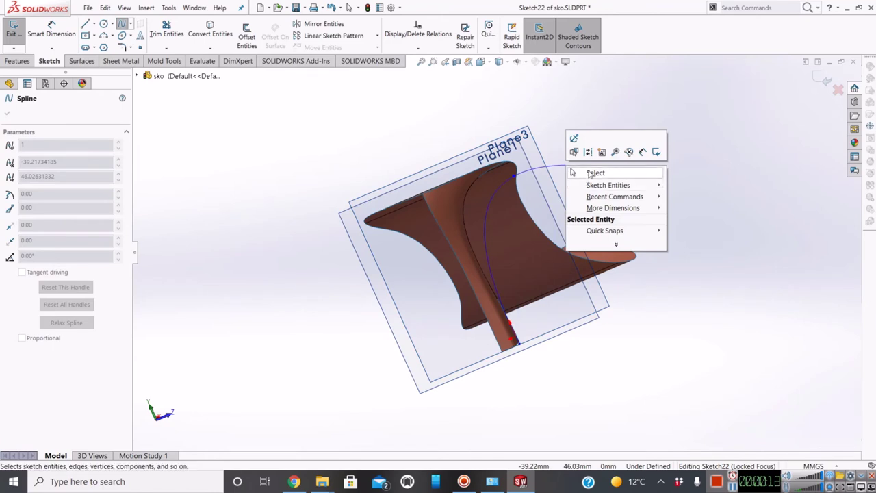
pyautogui.click(595, 172)
# Add construction centerlines from the spline's top and bottom ends, then view normal to the sketch.
pyautogui.click(94, 24)
pyautogui.click(109, 48)
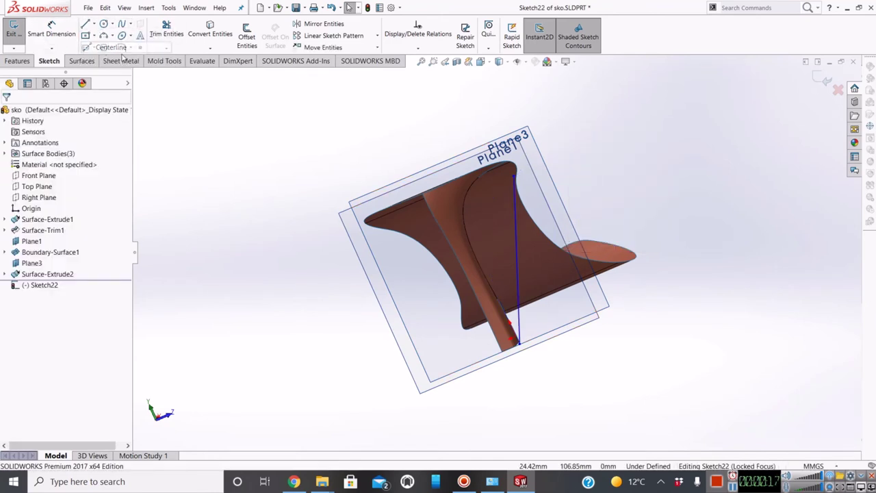
pyautogui.click(590, 148)
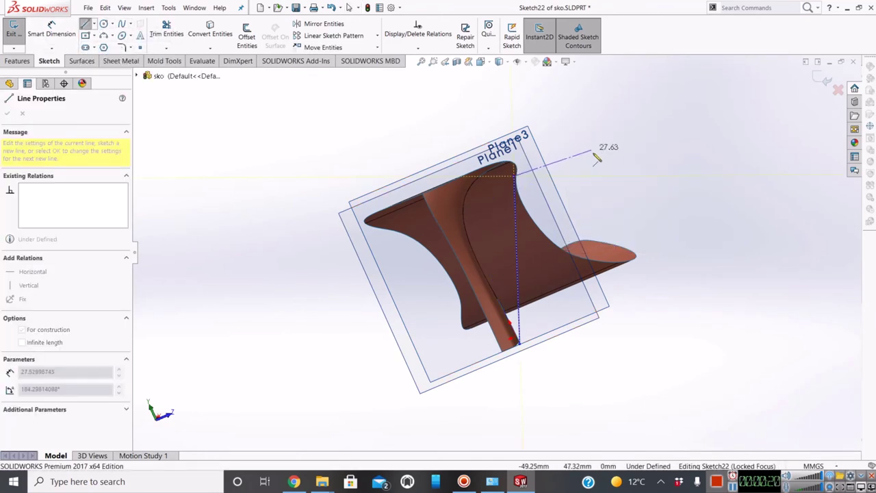
pyautogui.press('Escape')
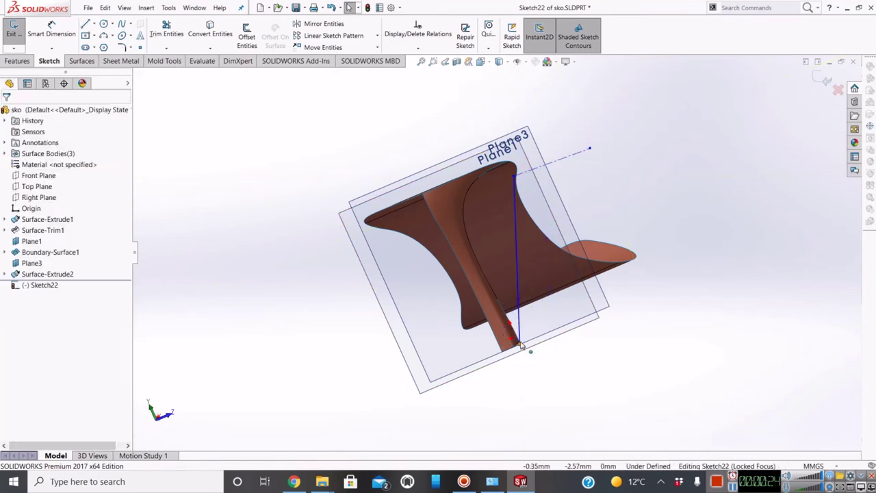
pyautogui.click(94, 24)
pyautogui.click(110, 46)
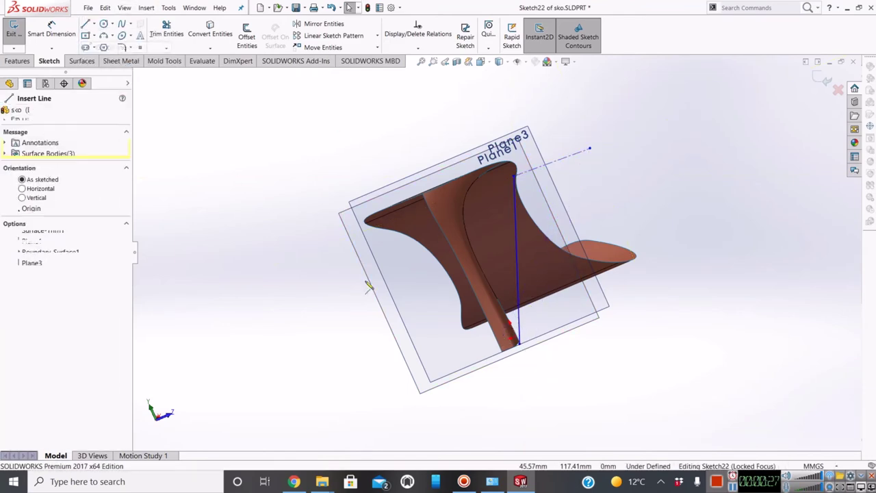
pyautogui.scroll(-3, 523, 348)
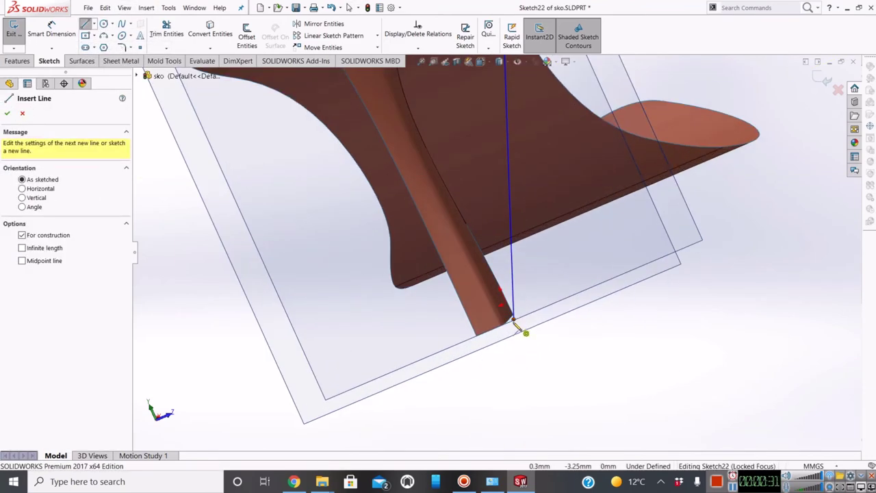
pyautogui.moveTo(517, 322); pyautogui.dragTo(534, 364)
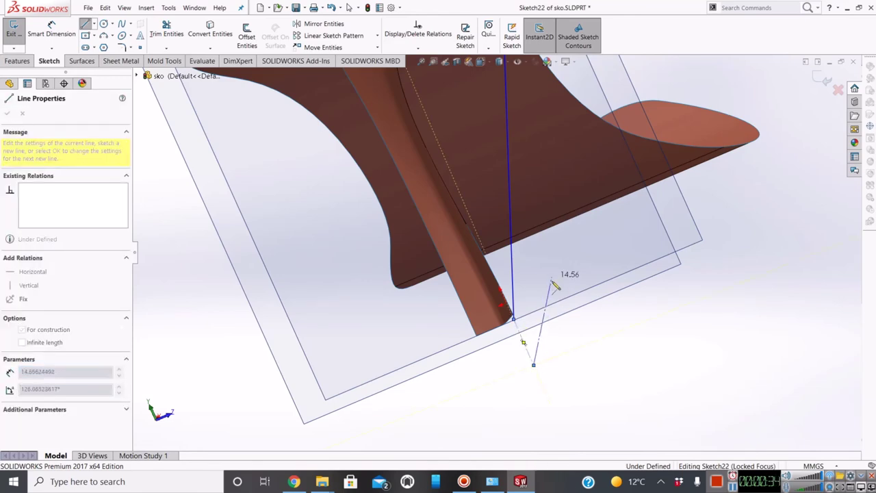
pyautogui.press('Escape')
pyautogui.hotkey('ctrl', '8')
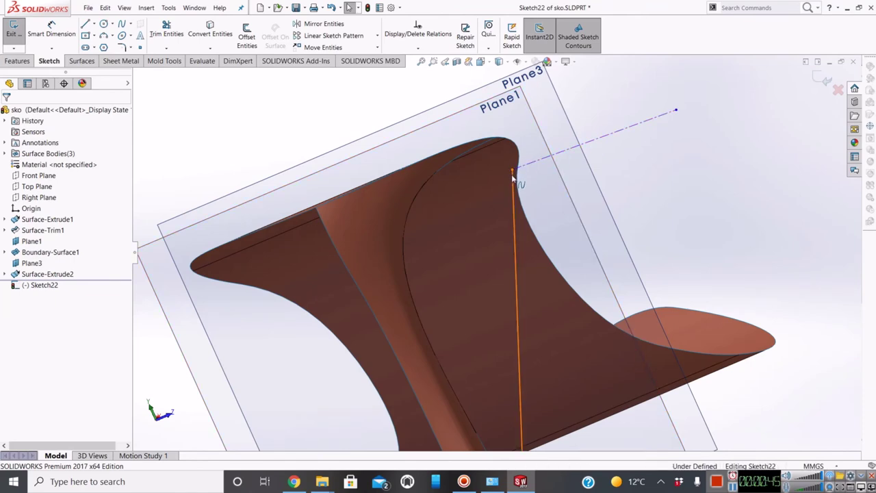
# Check the heel curve and its top endpoint against the model's top edge and Plane1.
pyautogui.click(513, 175)
pyautogui.click(513, 144)
pyautogui.keyDown('ctrl'); pyautogui.click(514, 145); pyautogui.keyUp('ctrl')
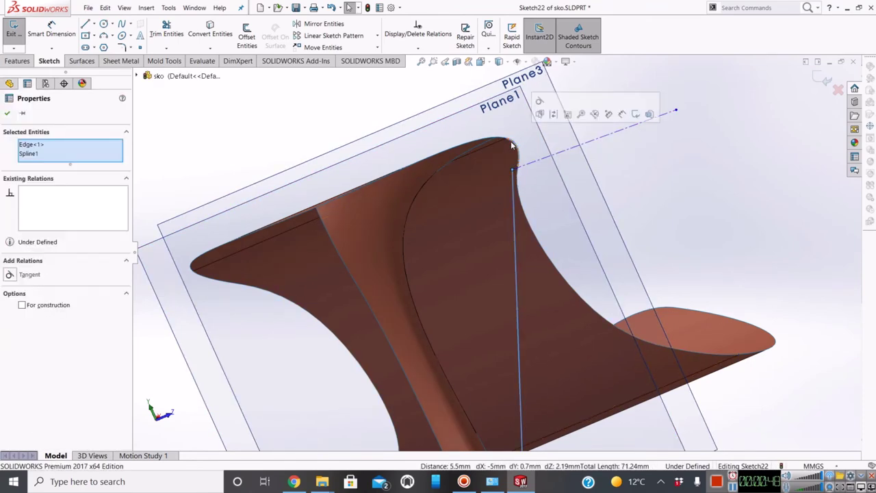
pyautogui.click(534, 186)
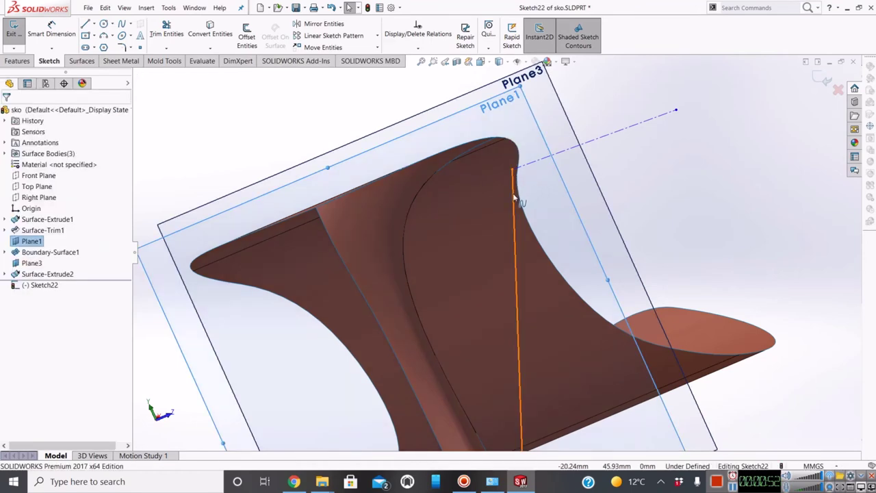
pyautogui.click(514, 190)
pyautogui.click(541, 206)
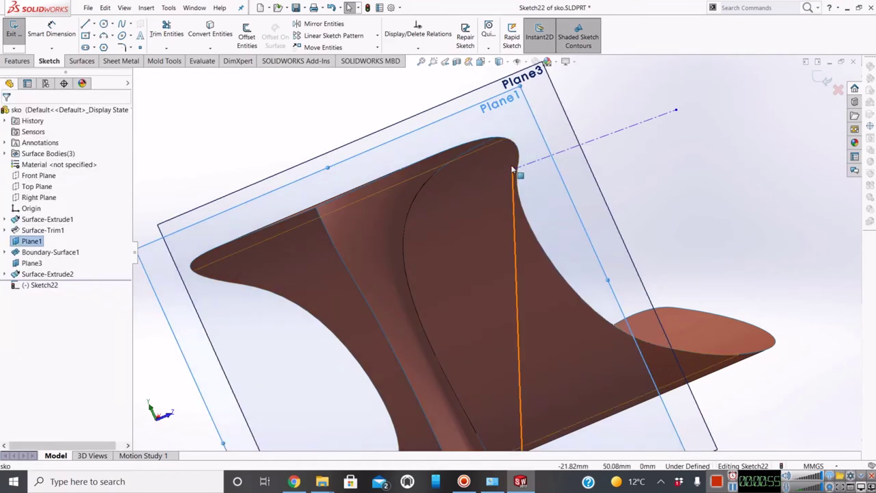
pyautogui.click(513, 172)
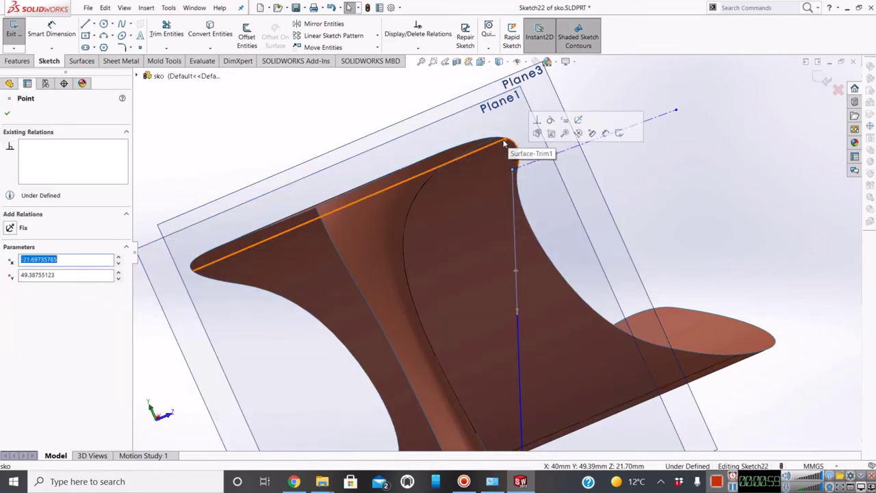
pyautogui.click(499, 151)
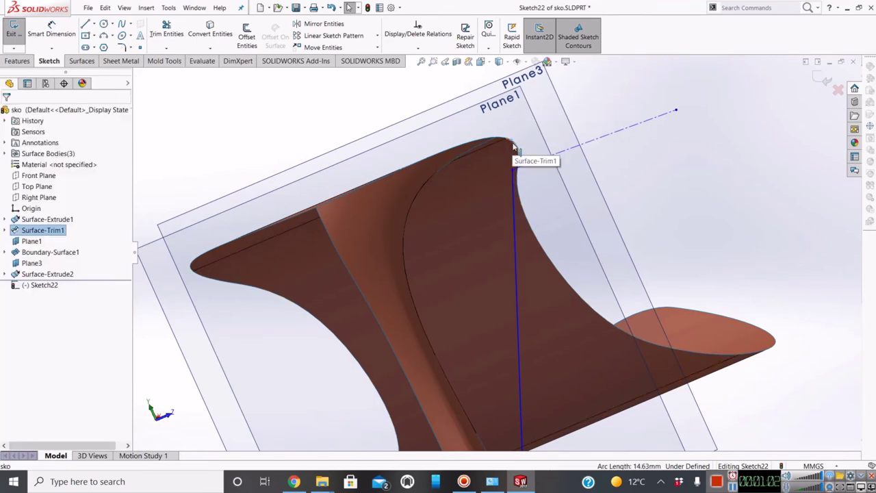
pyautogui.click(520, 148)
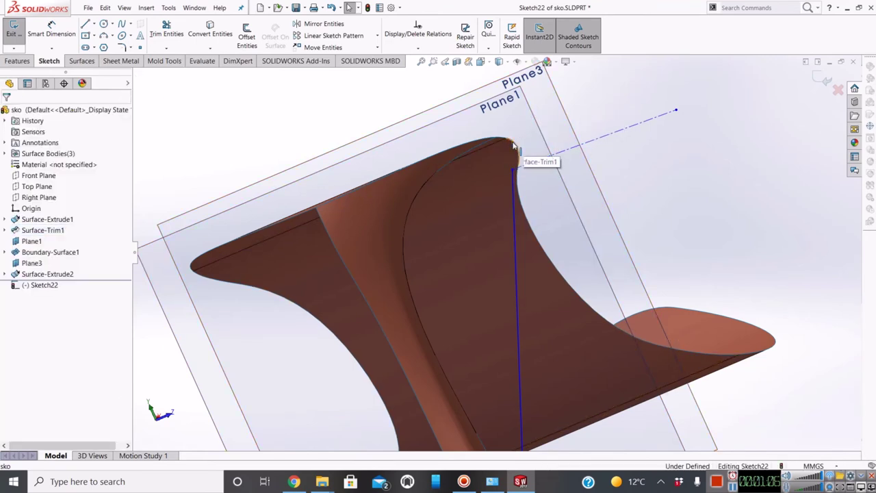
# Inspect the spline's parameters and the heel line's lower endpoint from another angle.
pyautogui.click(517, 197)
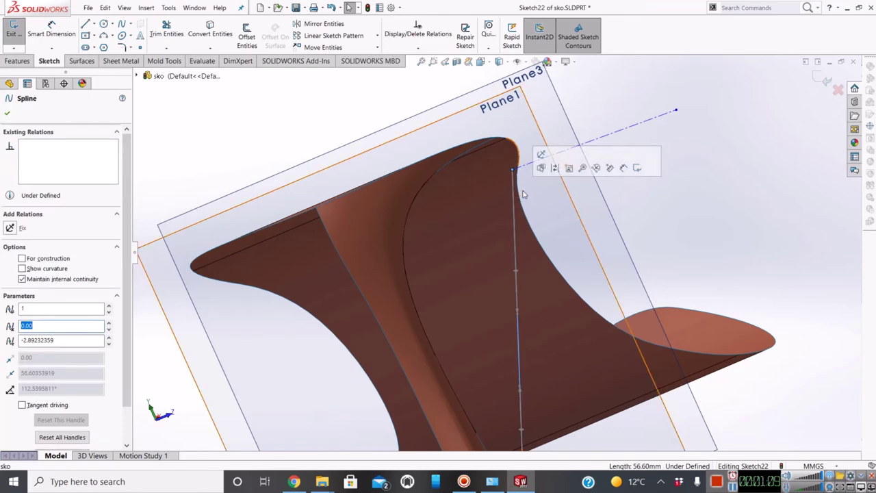
pyautogui.click(631, 202)
pyautogui.moveTo(630, 202); pyautogui.dragTo(515, 236, button='middle')
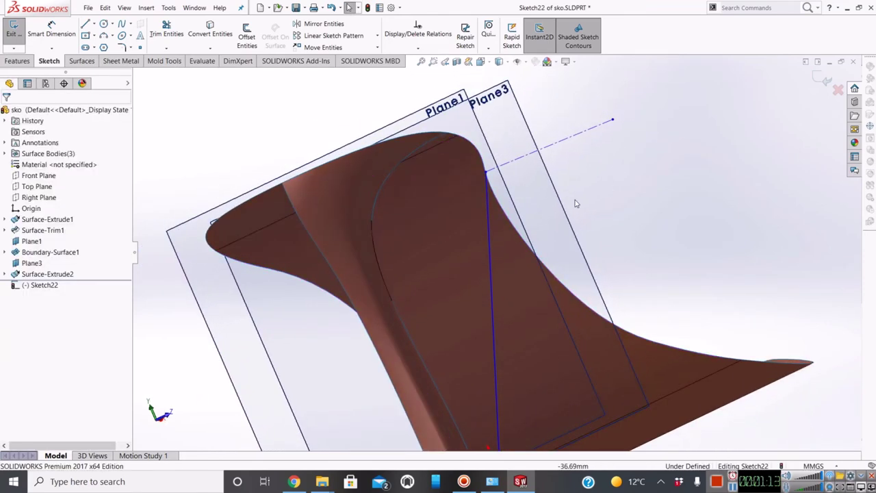
pyautogui.scroll(3, 514, 236)
pyautogui.scroll(-3, 490, 371)
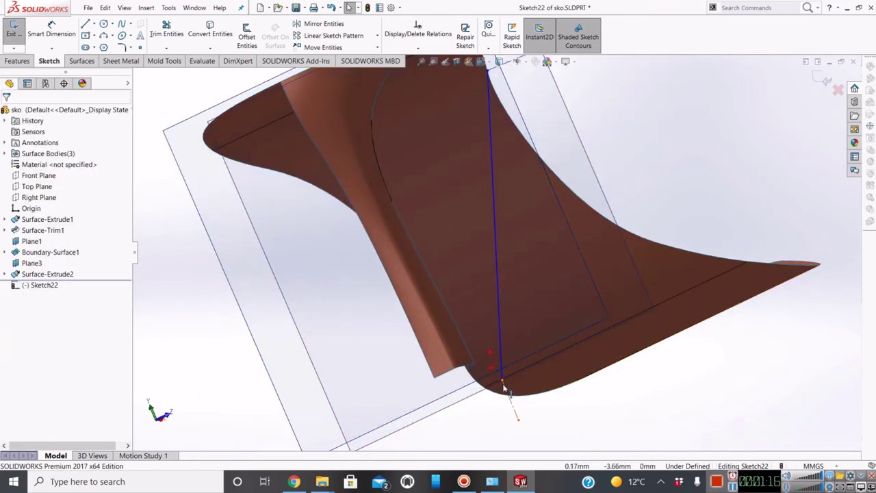
pyautogui.click(501, 382)
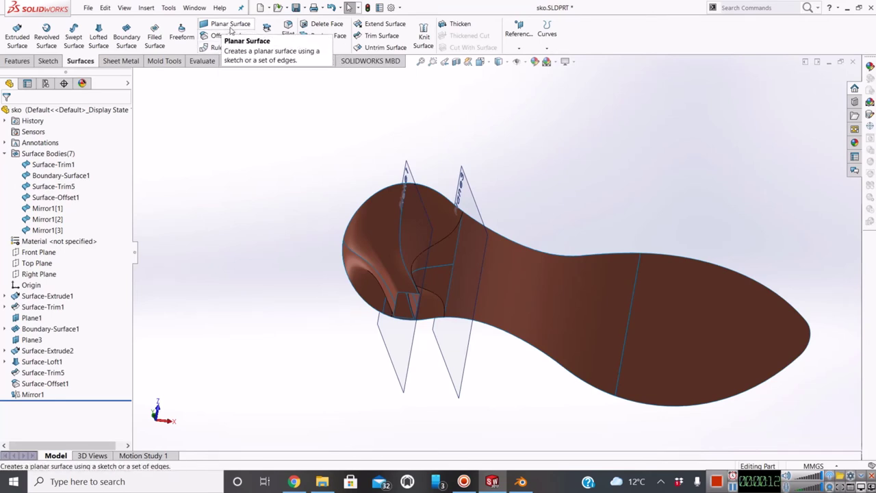
# Try a planar surface bounded by the eight edges of the square heel opening; it fails as non-planar.
pyautogui.click(227, 24)
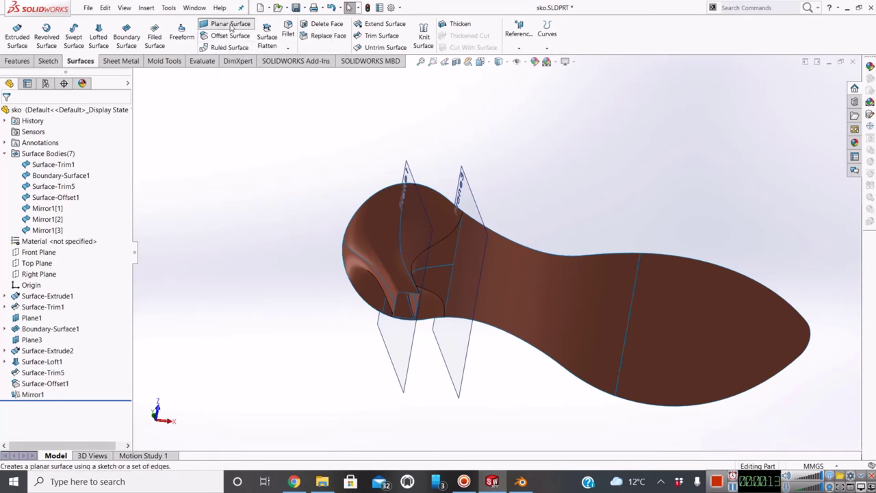
pyautogui.click(409, 294)
pyautogui.scroll(-2, 409, 293)
pyautogui.scroll(-2, 409, 292)
pyautogui.scroll(-2, 411, 289)
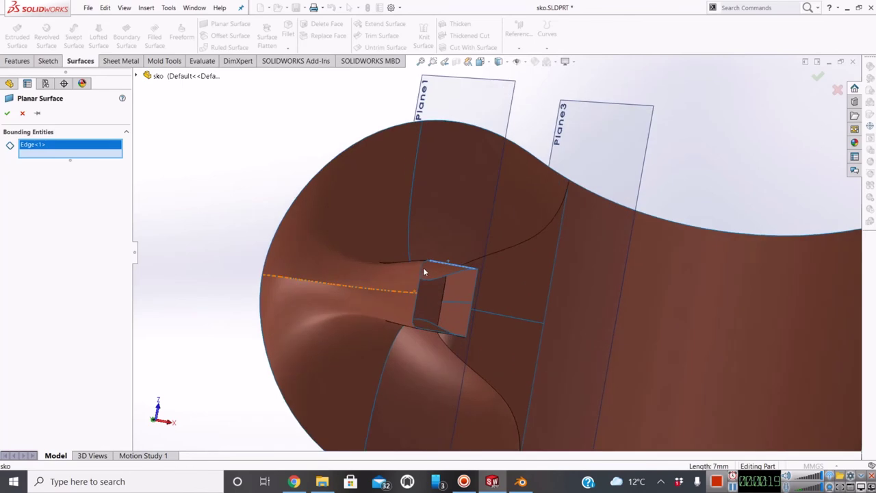
pyautogui.click(425, 273)
pyautogui.click(419, 291)
pyautogui.click(415, 319)
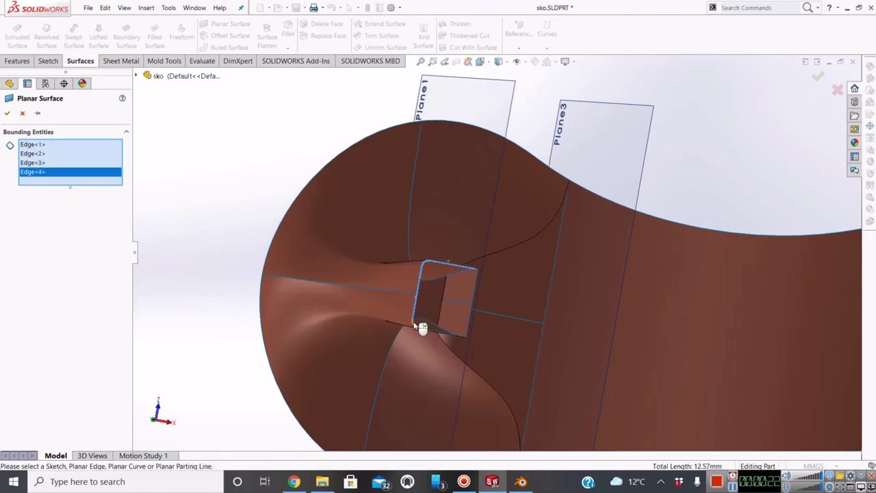
pyautogui.click(430, 336)
pyautogui.click(442, 335)
pyautogui.click(471, 322)
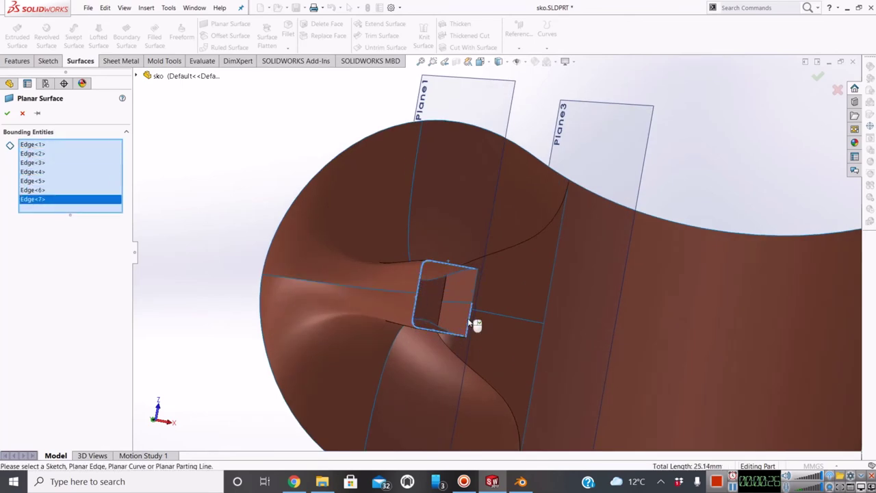
pyautogui.click(474, 290)
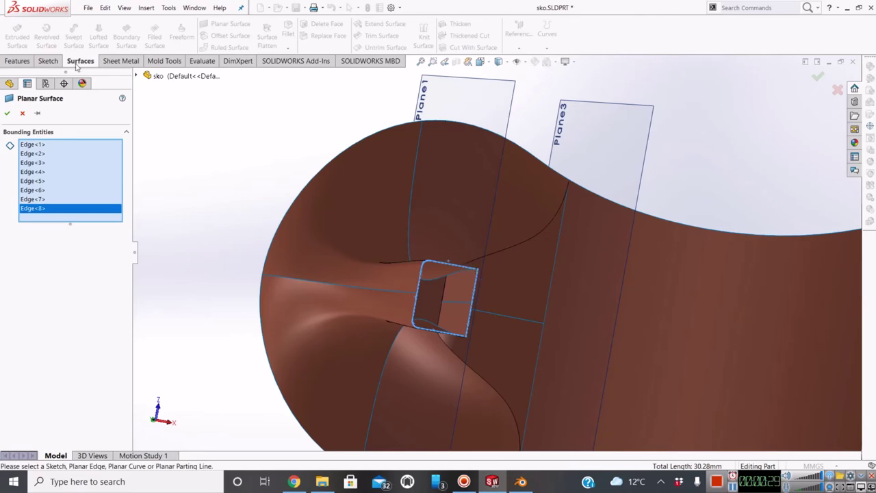
pyautogui.click(8, 114)
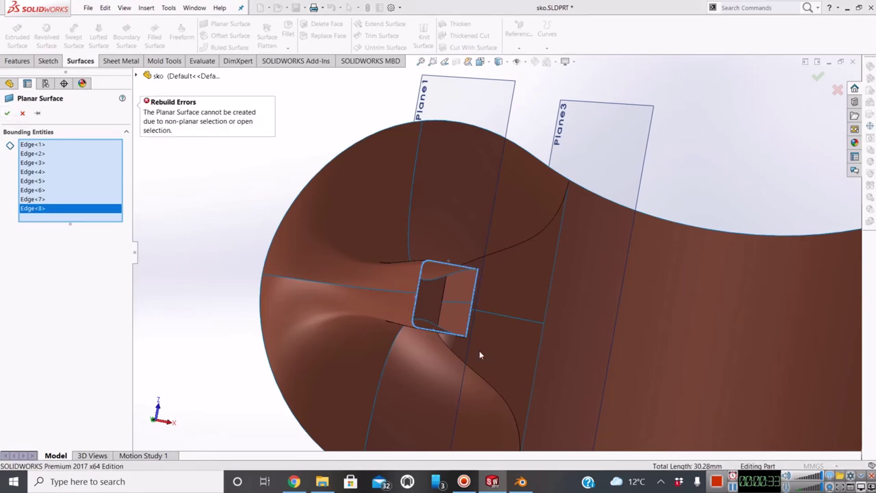
pyautogui.moveTo(479, 354)
pyautogui.mouseDown(button='middle')
pyautogui.moveTo(386, 191)
pyautogui.moveTo(328, 164)
pyautogui.mouseUp(button='middle')
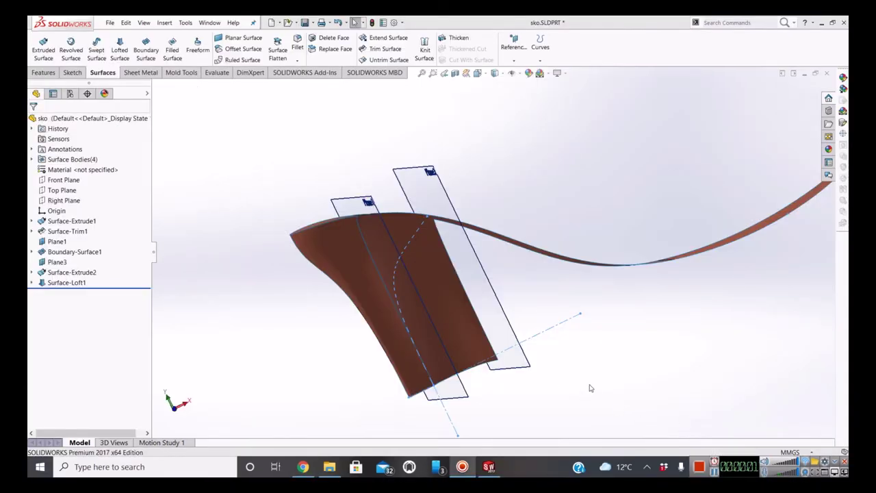
# Show Surface-Extrude2 and try a surface trim with it, then cancel that attempt.
pyautogui.rightClick(72, 272)
pyautogui.click(94, 259)
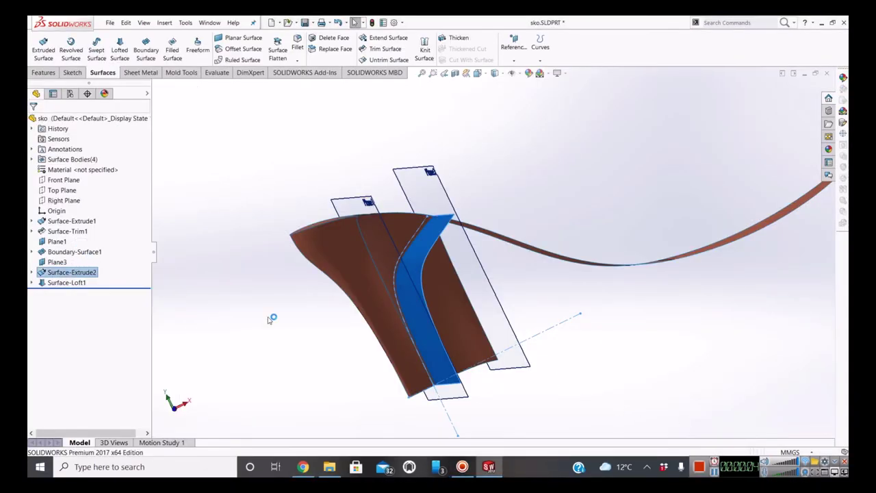
pyautogui.moveTo(373, 316); pyautogui.dragTo(383, 288, button='middle')
pyautogui.click(385, 49)
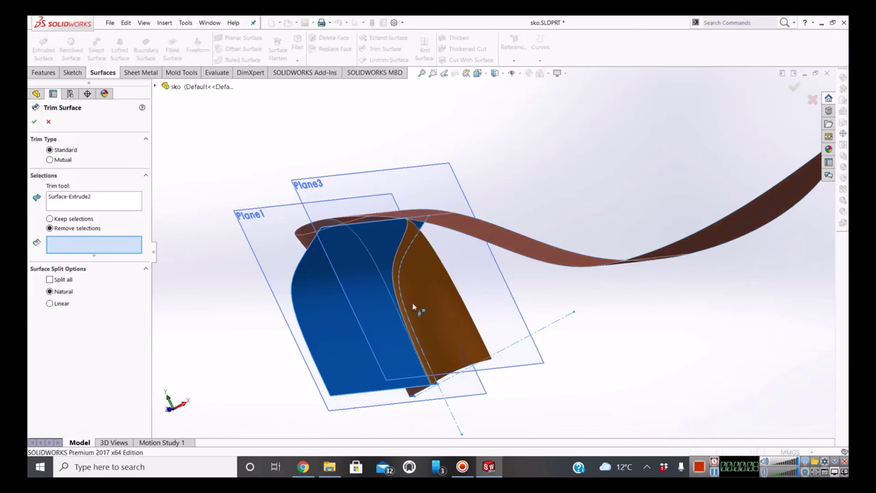
pyautogui.click(442, 321)
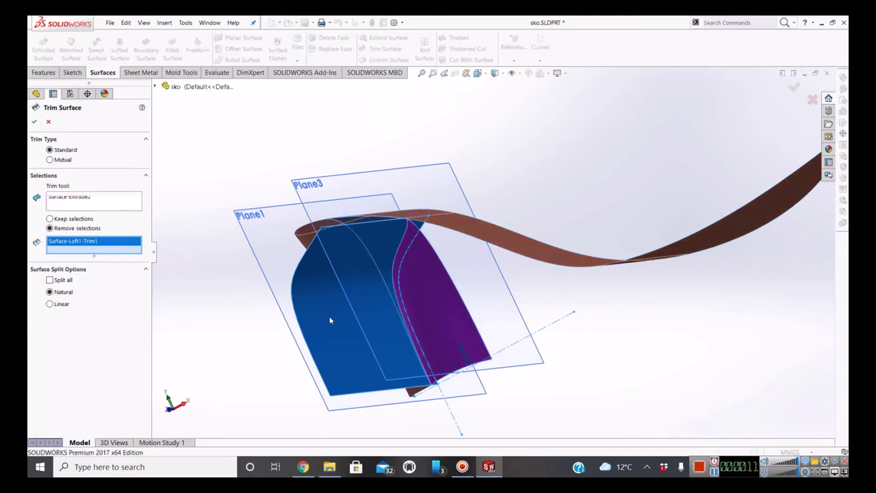
pyautogui.moveTo(301, 299)
pyautogui.mouseDown(button='middle')
pyautogui.moveTo(321, 263)
pyautogui.moveTo(309, 307)
pyautogui.mouseUp(button='middle')
pyautogui.click(101, 205)
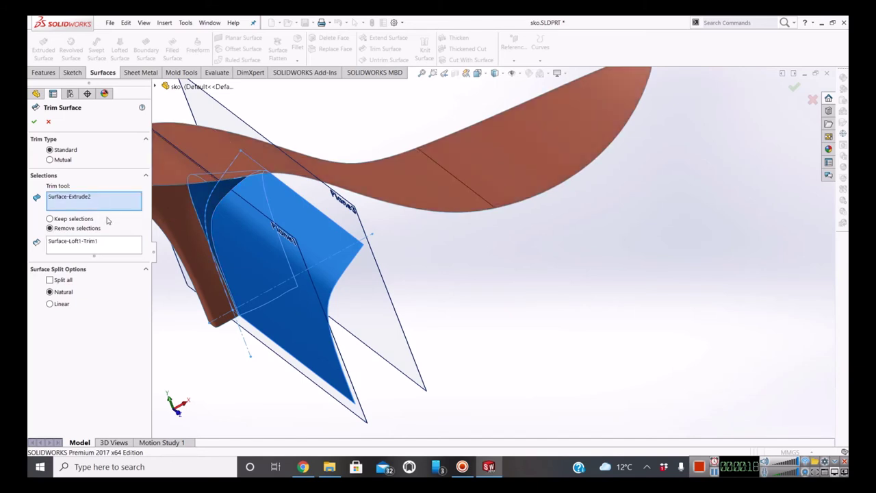
pyautogui.click(237, 228)
pyautogui.press('Escape')
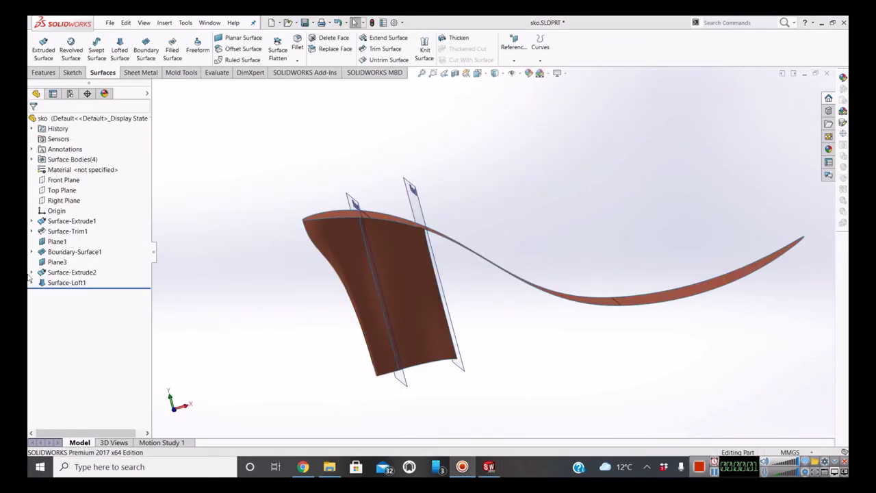
# Show Surface-Extrude2 again and start a new trim using Surface-Loft1 as the trimming tool.
pyautogui.rightClick(42, 274)
pyautogui.click(54, 263)
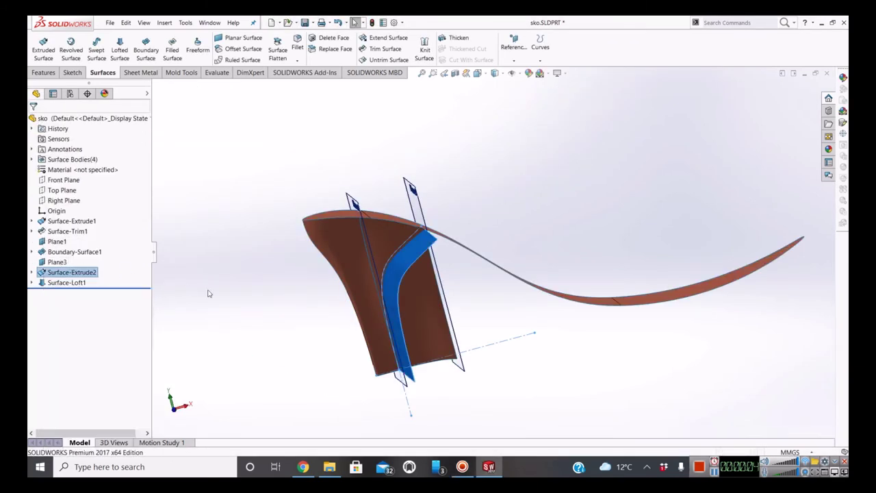
pyautogui.moveTo(281, 286); pyautogui.dragTo(278, 273, button='middle')
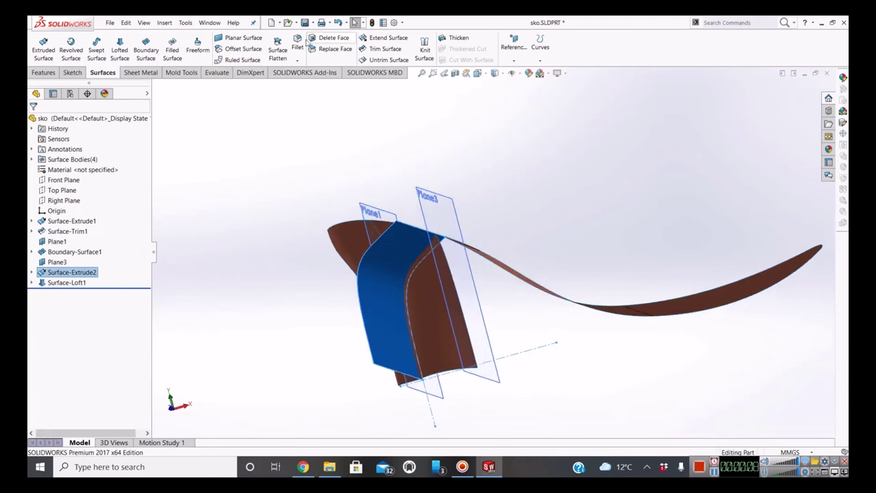
pyautogui.click(383, 49)
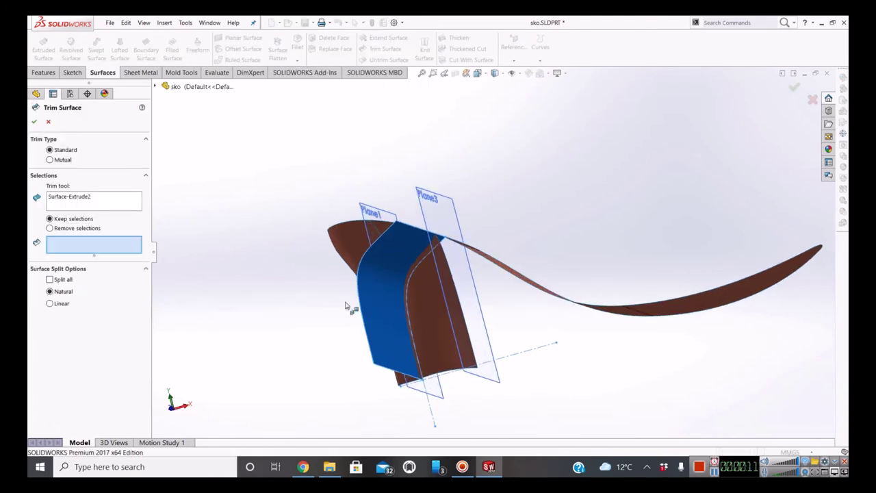
pyautogui.click(89, 200)
pyautogui.click(432, 287)
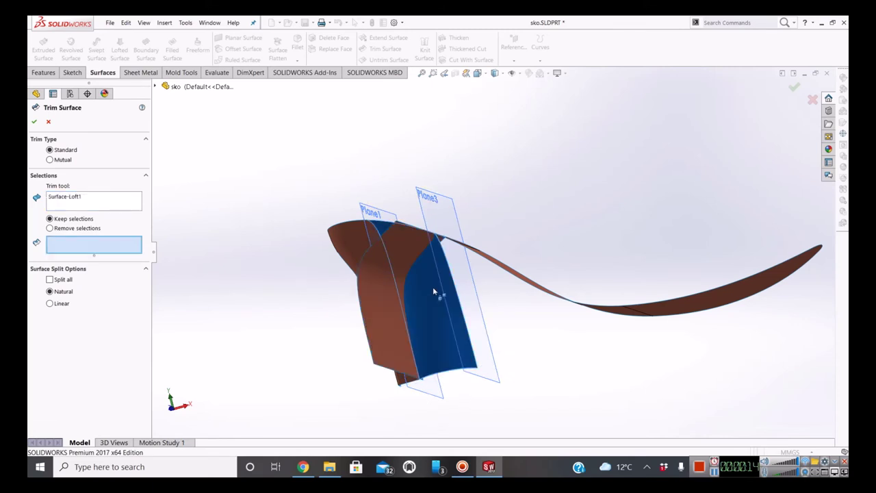
pyautogui.moveTo(433, 287)
pyautogui.mouseDown(button='middle')
pyautogui.moveTo(449, 313)
pyautogui.moveTo(198, 225)
pyautogui.mouseUp(button='middle')
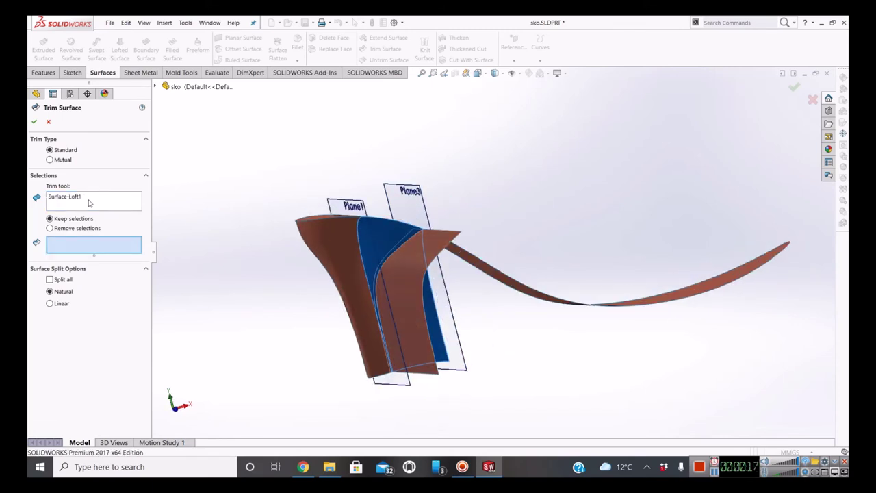
# Make it a mutual trim with Surface-Extrude2, removing the outer extrude and loft pieces.
pyautogui.click(49, 159)
pyautogui.click(400, 279)
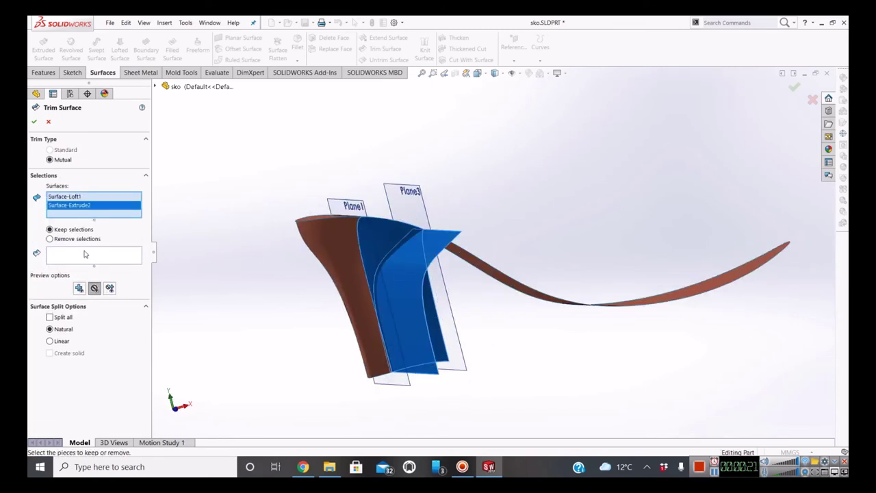
pyautogui.click(87, 254)
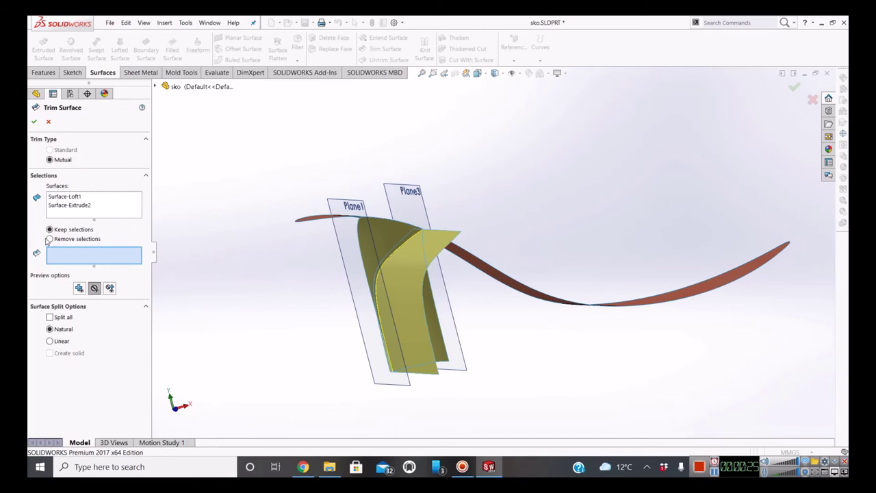
pyautogui.click(49, 239)
pyautogui.moveTo(386, 303)
pyautogui.mouseDown(button='middle')
pyautogui.moveTo(333, 273)
pyautogui.moveTo(396, 299)
pyautogui.mouseUp(button='middle')
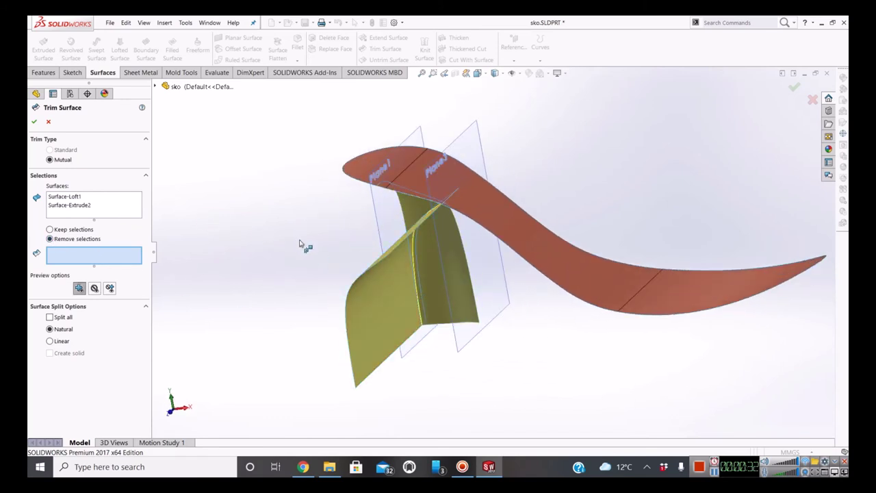
pyautogui.click(402, 258)
pyautogui.click(428, 258)
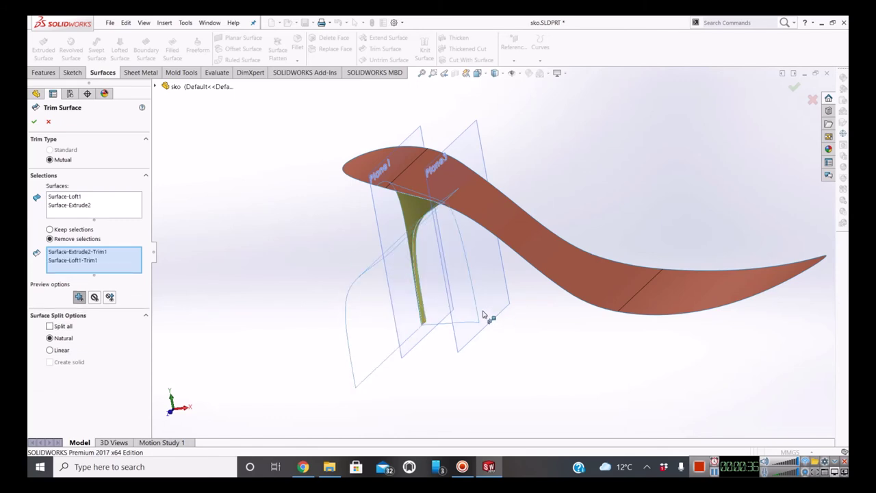
pyautogui.click(33, 121)
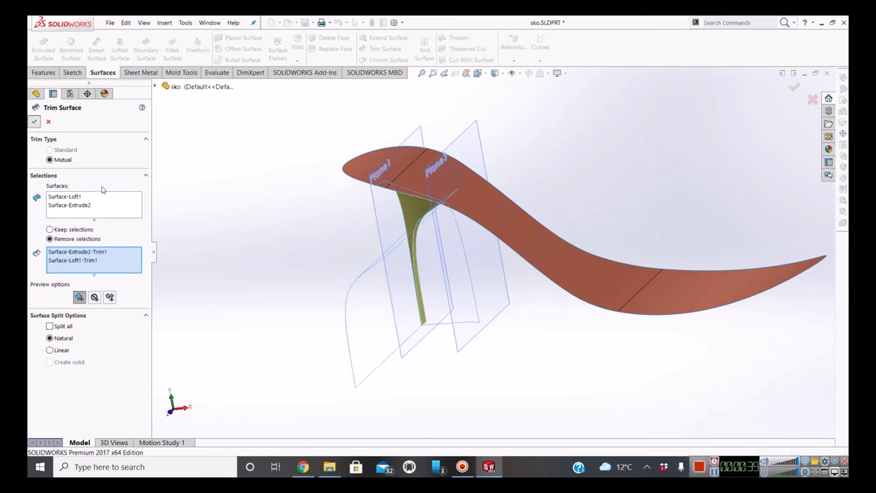
pyautogui.moveTo(479, 243)
pyautogui.mouseDown(button='middle')
pyautogui.moveTo(461, 146)
pyautogui.moveTo(499, 158)
pyautogui.mouseUp(button='middle')
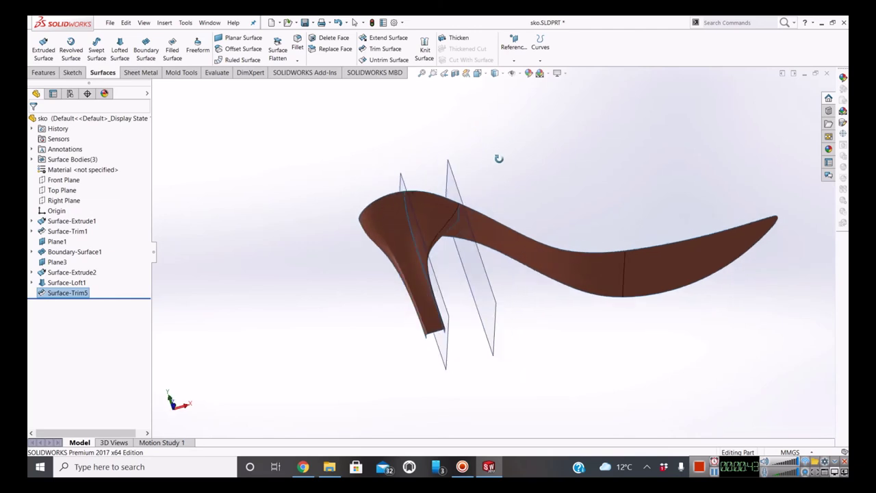
# Undo the mutual trim and instead trim the loft with Surface-Extrude2, removing its upper-left piece.
pyautogui.hotkey('ctrl', 'z')
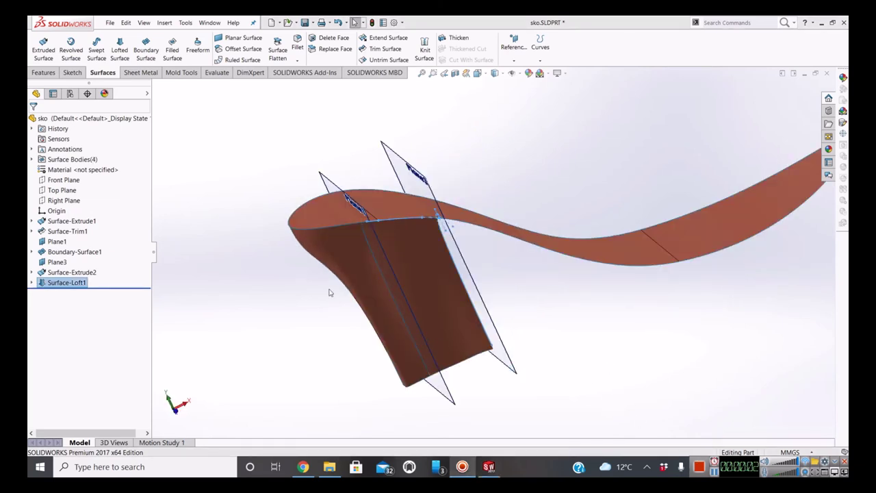
pyautogui.click(73, 272)
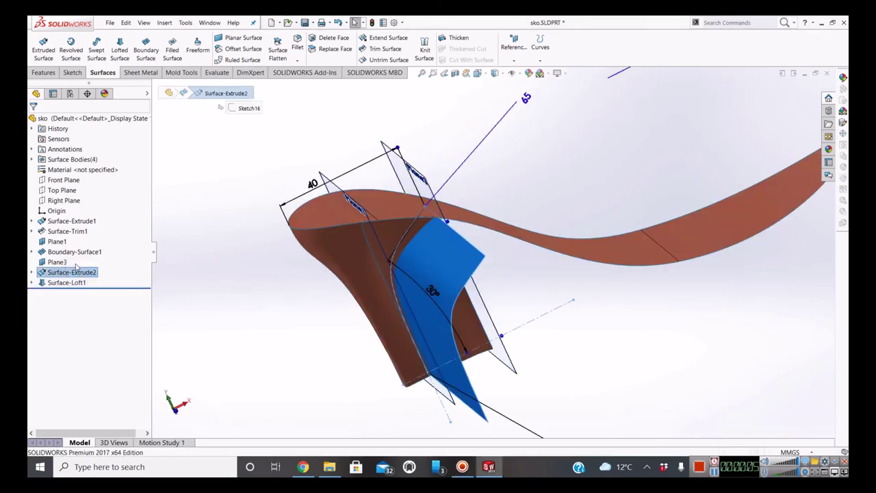
pyautogui.click(403, 50)
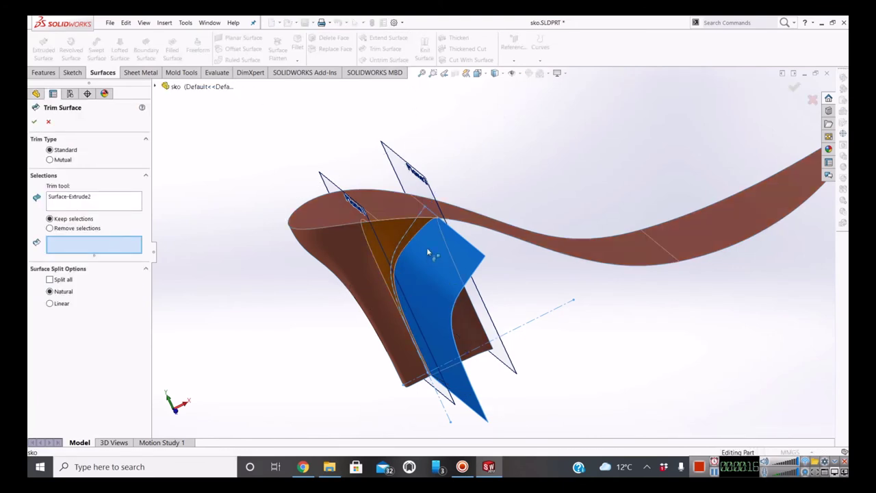
pyautogui.click(472, 332)
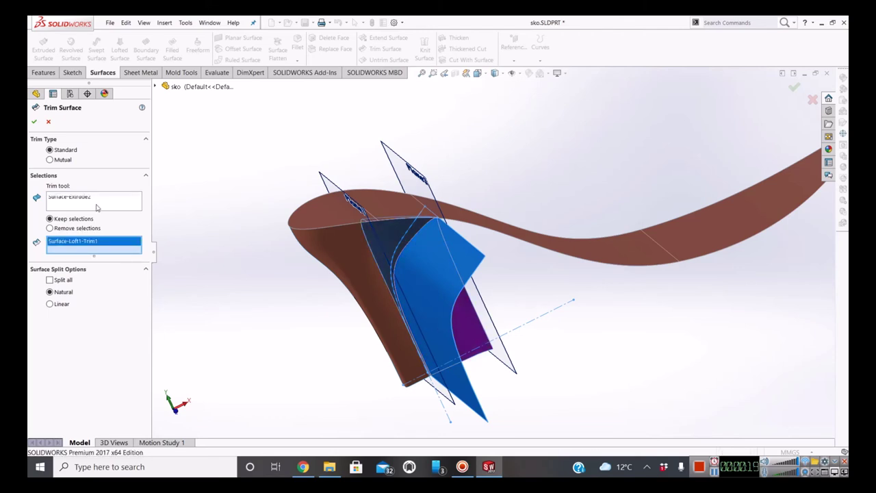
pyautogui.click(371, 291)
pyautogui.click(381, 238)
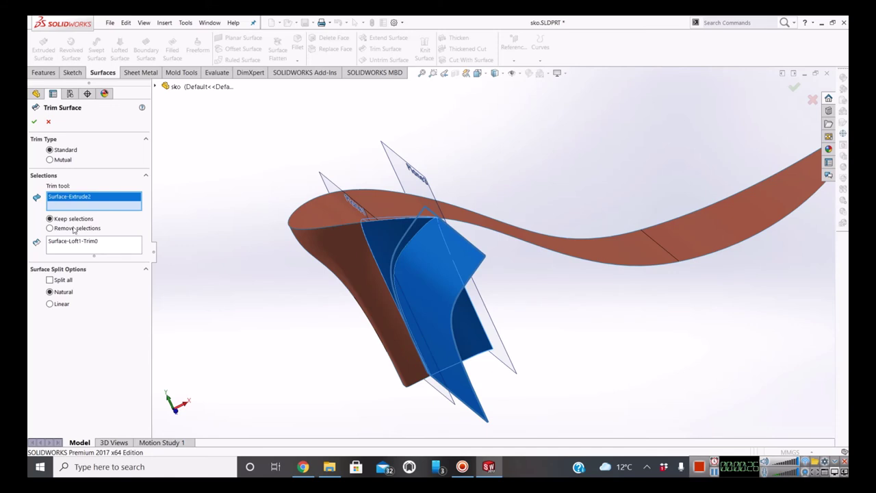
pyautogui.moveTo(424, 323); pyautogui.dragTo(398, 308, button='middle')
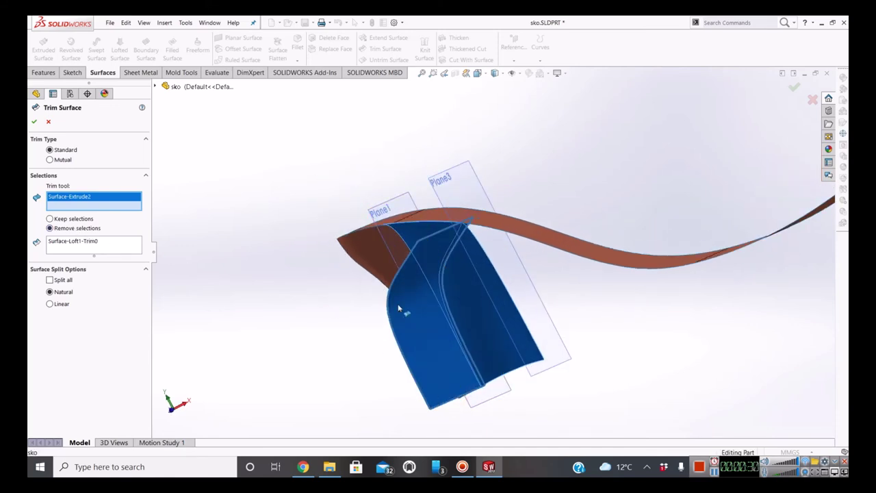
pyautogui.click(35, 121)
pyautogui.click(66, 282)
pyautogui.moveTo(479, 267); pyautogui.dragTo(510, 276, button='middle')
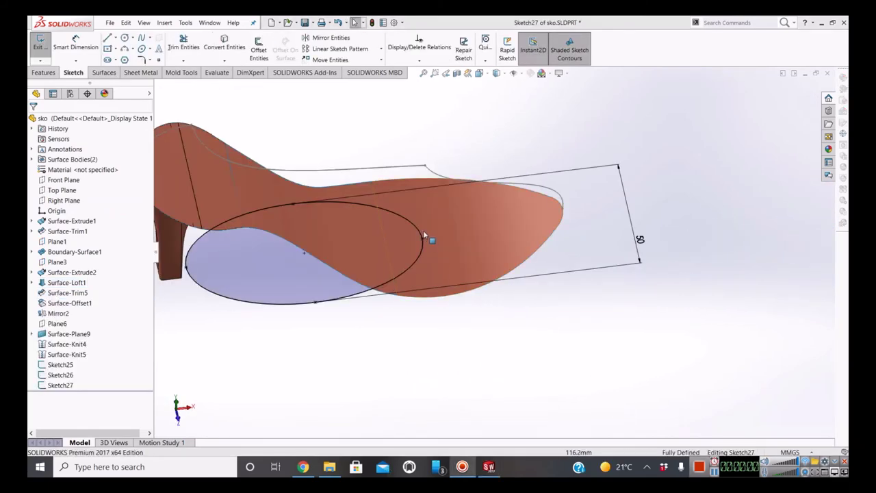
# Split the Sketch27 ellipse with Split Entities at several points, including its right end and upper arc.
pyautogui.click(418, 232)
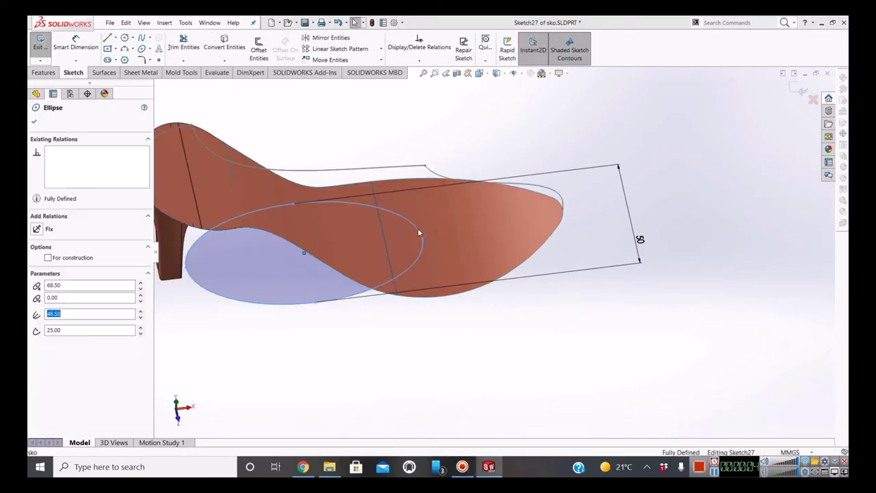
pyautogui.rightClick(418, 232)
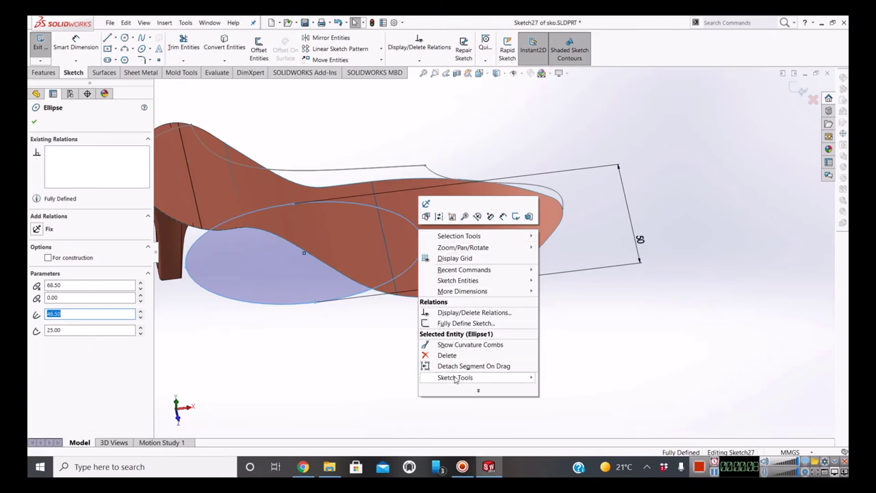
pyautogui.moveTo(455, 378)
pyautogui.click(561, 376)
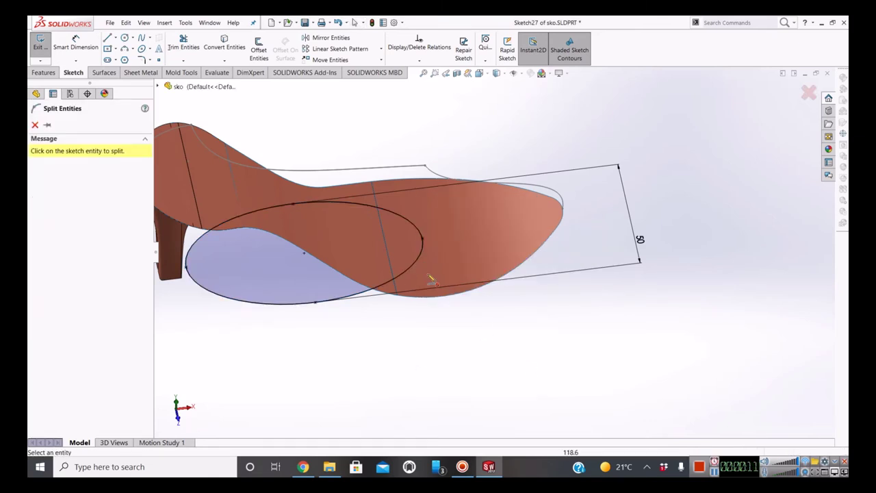
pyautogui.click(422, 242)
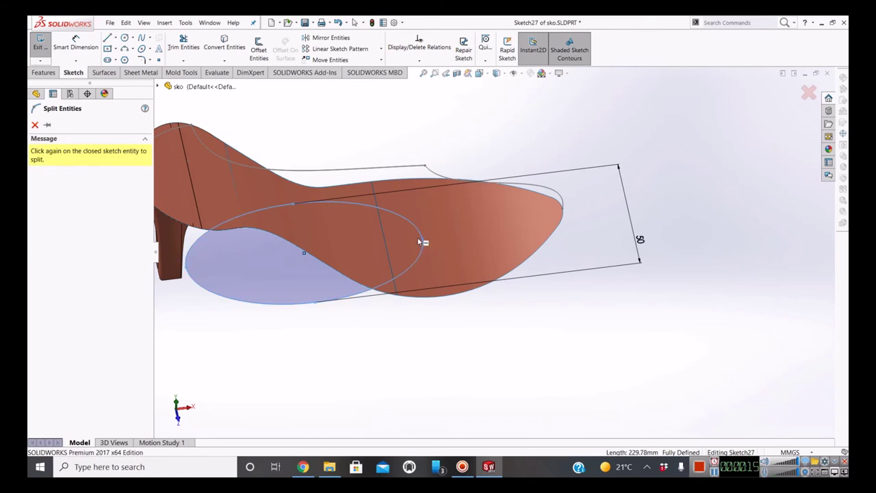
pyautogui.rightClick(423, 242)
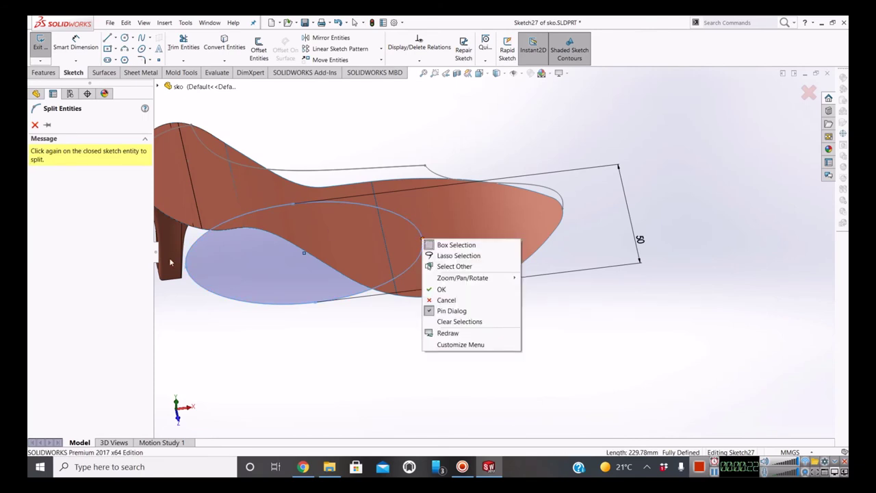
pyautogui.click(185, 271)
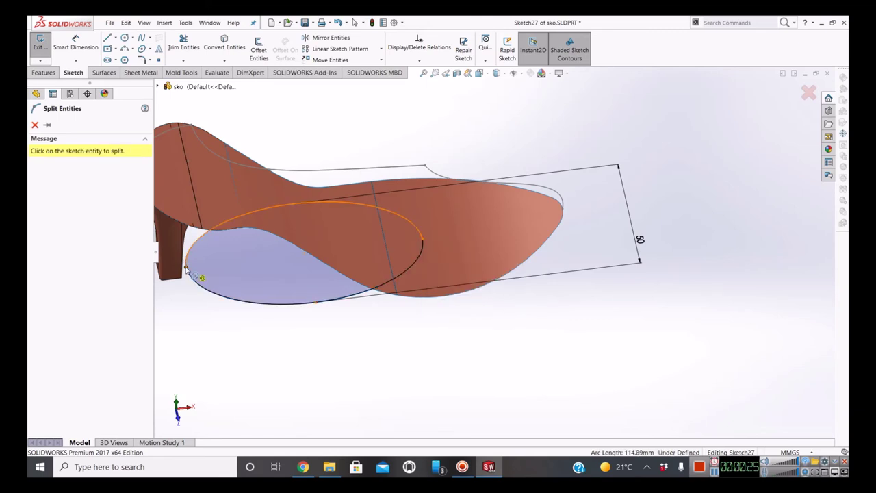
pyautogui.click(423, 240)
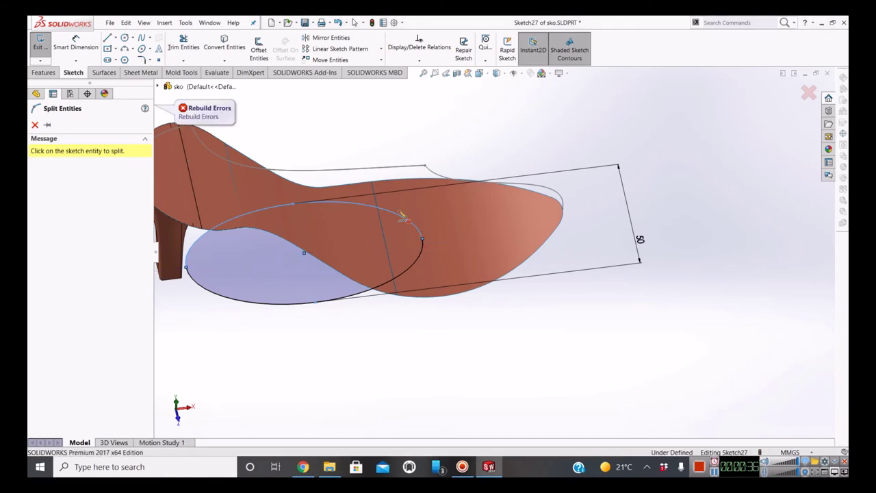
pyautogui.click(291, 205)
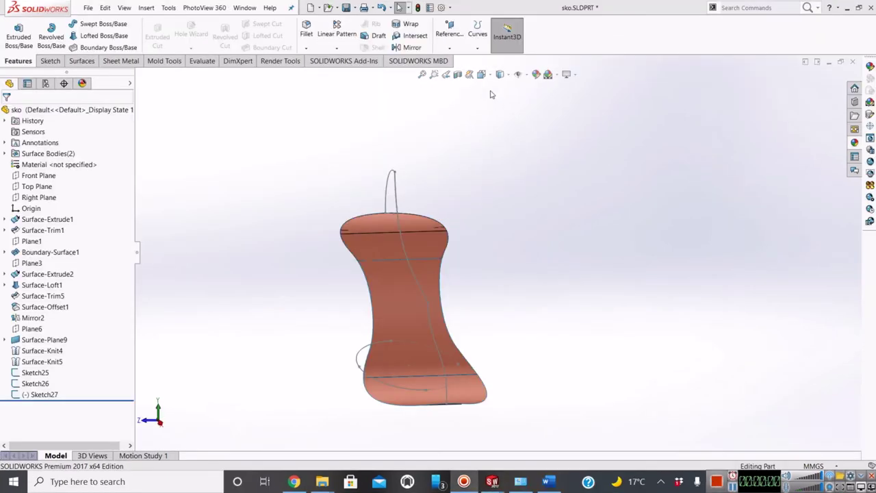
pyautogui.click(477, 37)
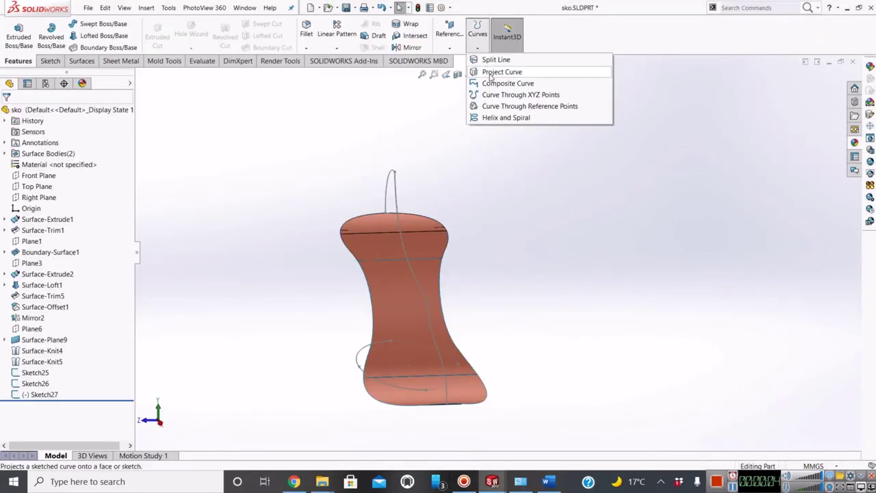
# Project Sketch27 onto Sketch25 as a sketch-on-sketch projected curve, creating Curve2.
pyautogui.click(501, 72)
pyautogui.moveTo(401, 365); pyautogui.dragTo(410, 359, button='middle')
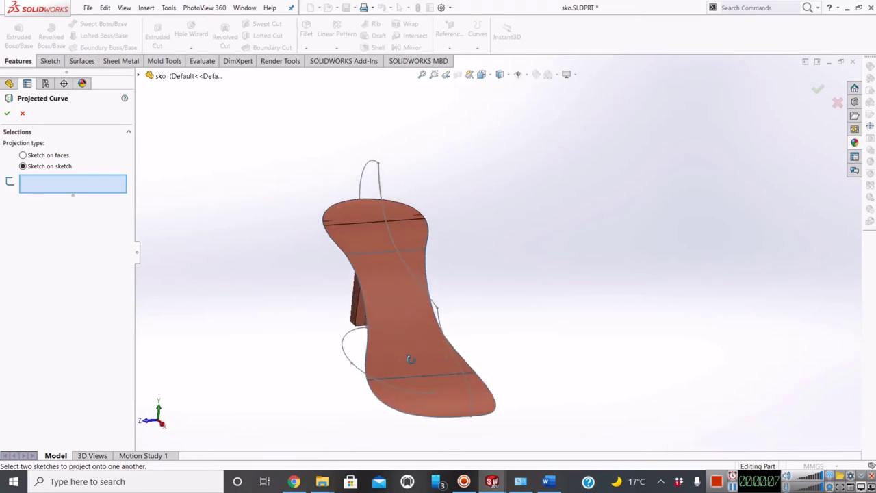
pyautogui.click(342, 354)
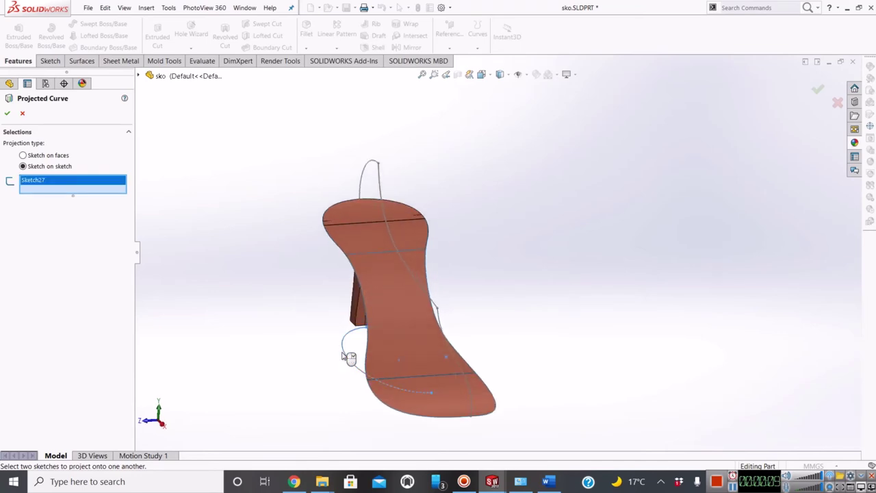
pyautogui.click(410, 269)
pyautogui.click(9, 115)
pyautogui.moveTo(250, 349)
pyautogui.mouseDown(button='middle')
pyautogui.moveTo(417, 351)
pyautogui.moveTo(475, 381)
pyautogui.moveTo(445, 356)
pyautogui.mouseUp(button='middle')
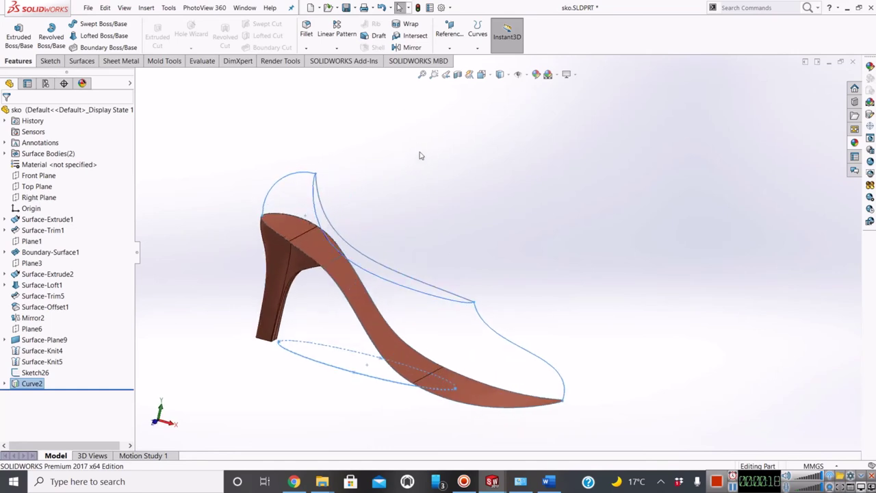
# Start a new reference plane from Curve2, picking a shoe face as the second reference.
pyautogui.click(449, 48)
pyautogui.click(455, 61)
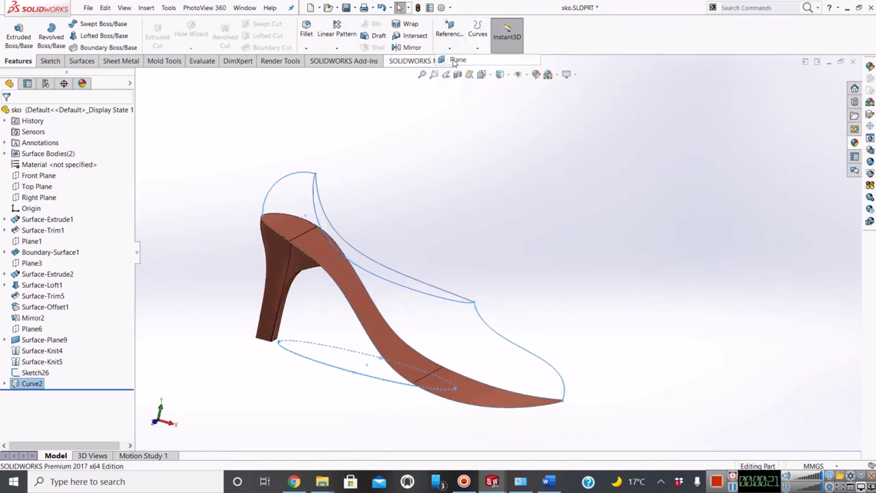
pyautogui.moveTo(369, 232)
pyautogui.mouseDown(button='middle')
pyautogui.moveTo(342, 212)
pyautogui.moveTo(382, 254)
pyautogui.mouseUp(button='middle')
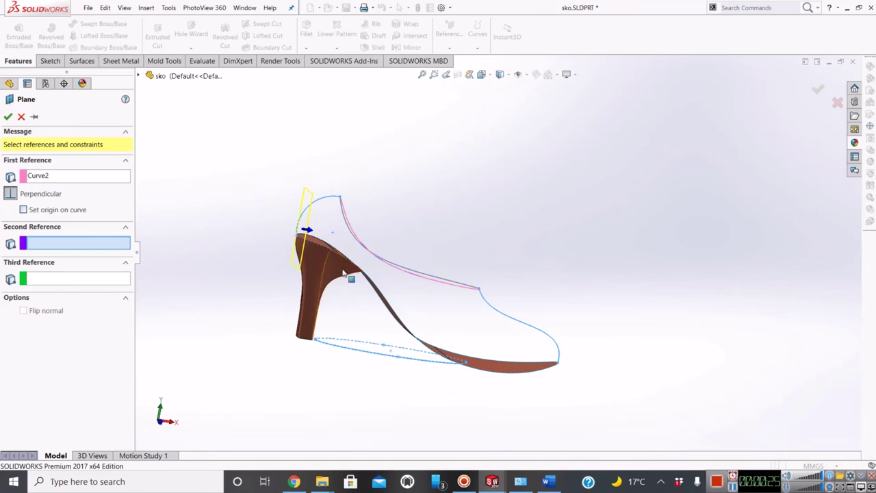
pyautogui.scroll(-2, 315, 269)
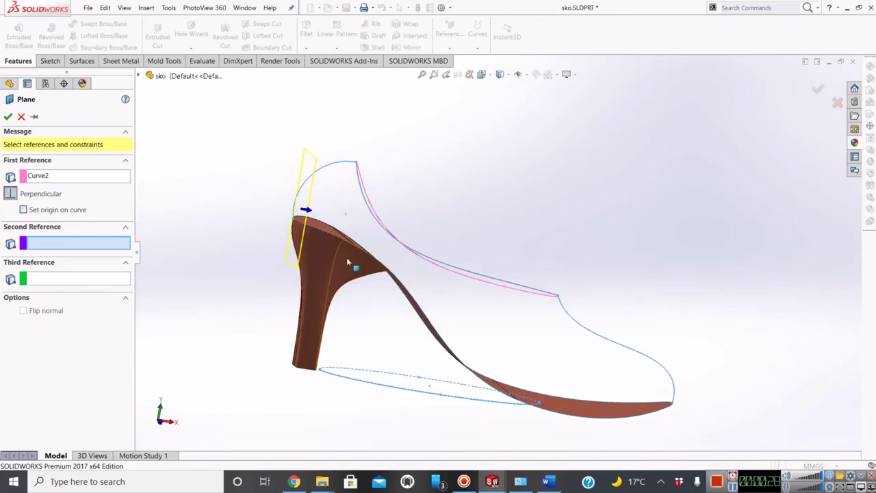
pyautogui.moveTo(391, 280); pyautogui.dragTo(394, 299, button='middle')
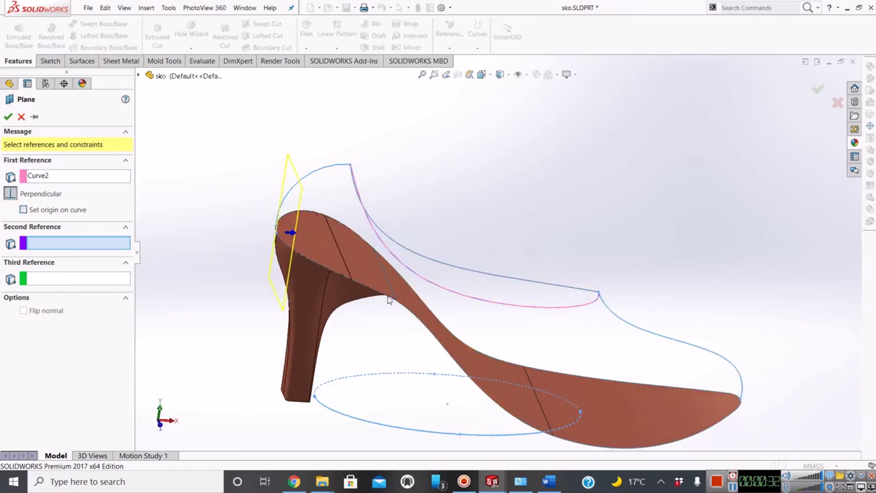
pyautogui.click(394, 301)
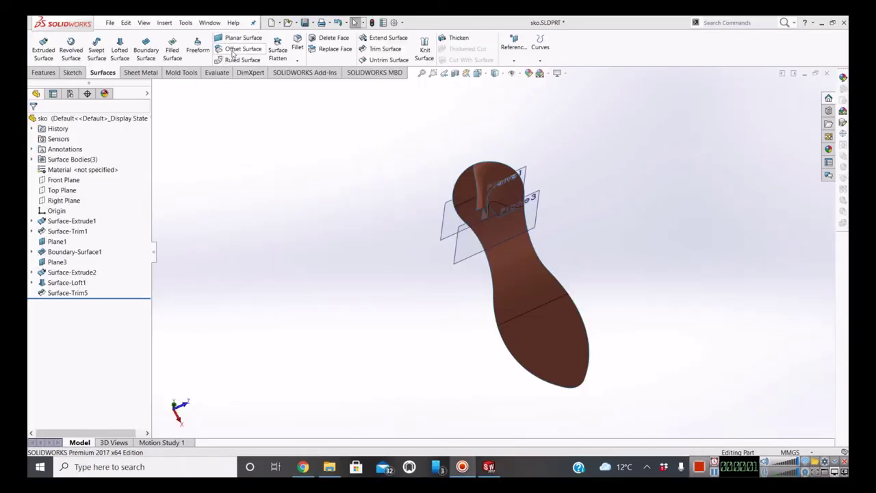
# Copy the middle and upper sole faces with a 0 mm offset surface.
pyautogui.click(233, 52)
pyautogui.click(544, 274)
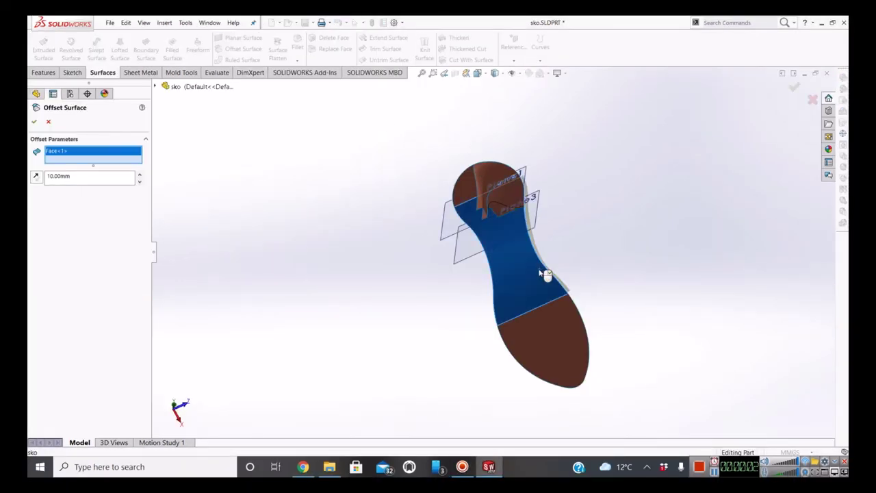
pyautogui.click(473, 190)
pyautogui.moveTo(515, 182); pyautogui.dragTo(455, 254, button='middle')
pyautogui.write('0')
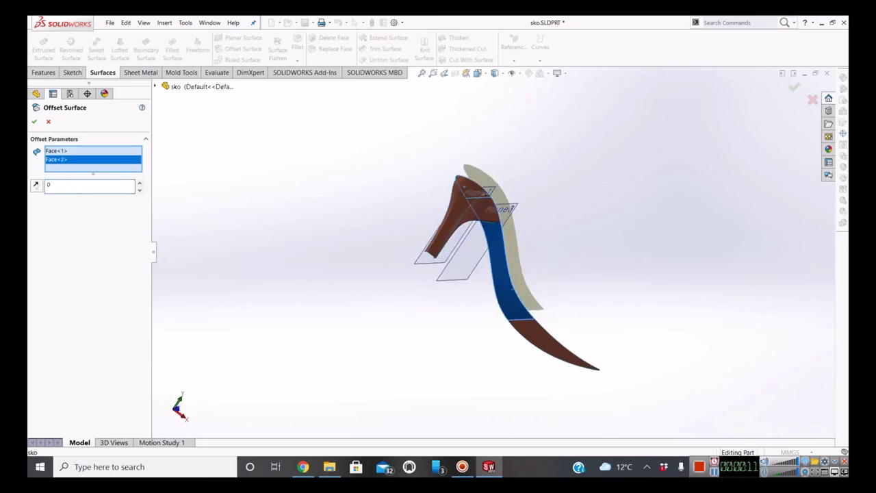
pyautogui.press('Return')
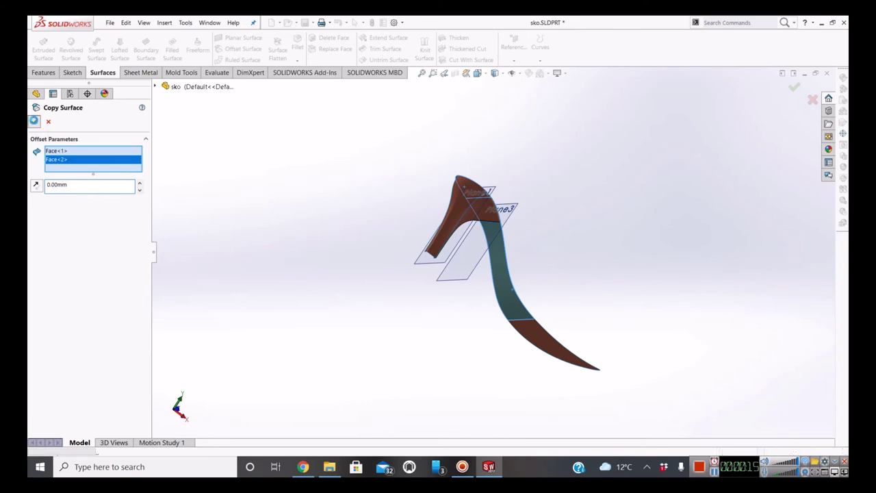
pyautogui.click(34, 120)
pyautogui.moveTo(553, 351)
pyautogui.mouseDown(button='middle')
pyautogui.moveTo(553, 322)
pyautogui.moveTo(618, 307)
pyautogui.moveTo(579, 216)
pyautogui.moveTo(506, 226)
pyautogui.mouseUp(button='middle')
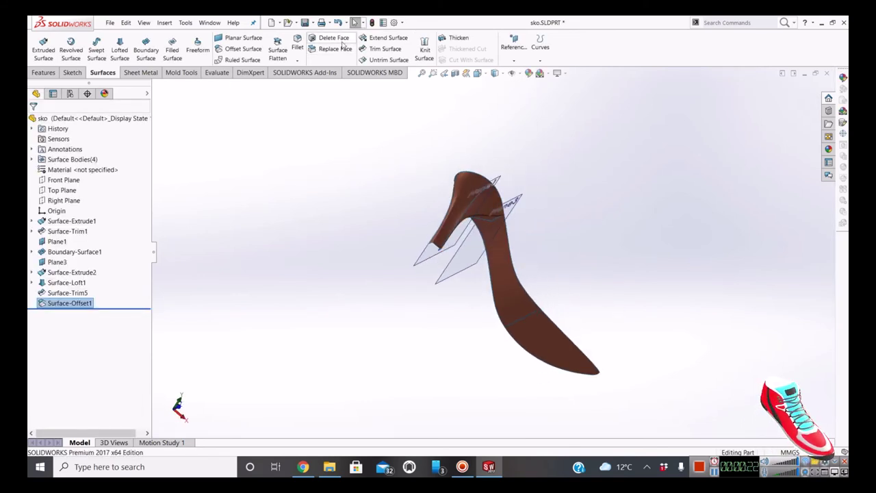
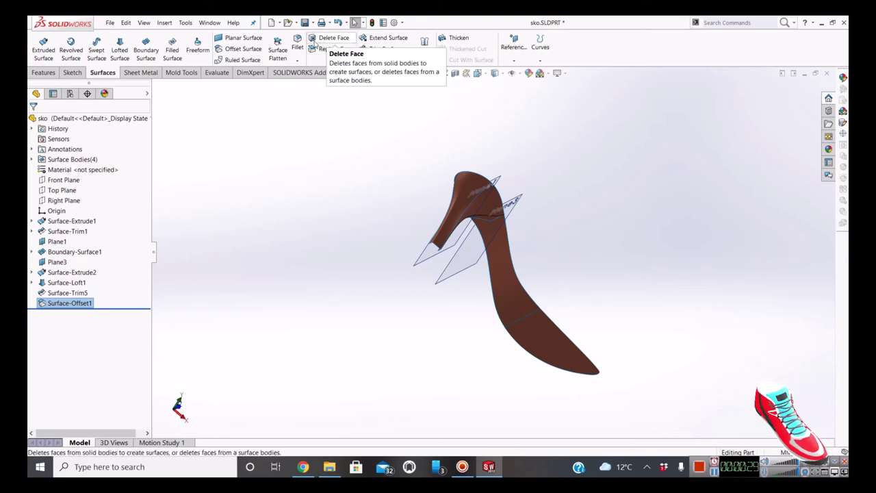
# Mirror Surface-Offset1, Boundary-Surface1 and Surface-Trim5 about the Front Plane to create Mirror1.
pyautogui.click(42, 72)
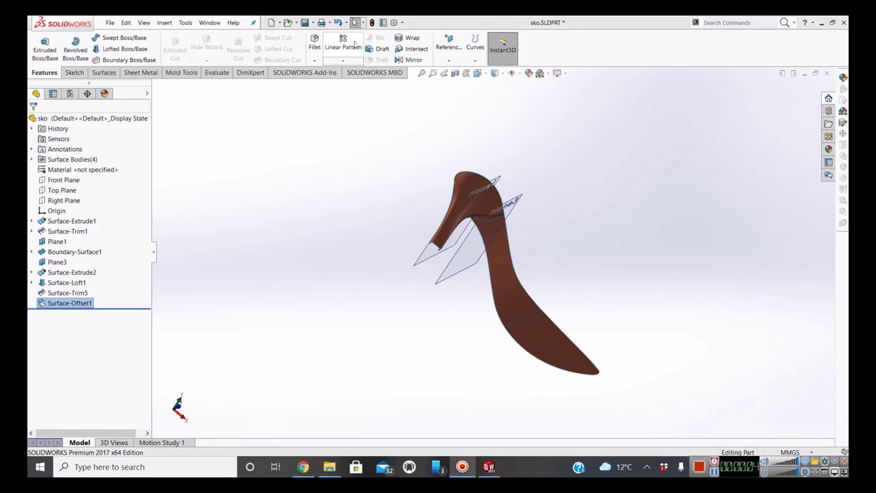
pyautogui.click(412, 59)
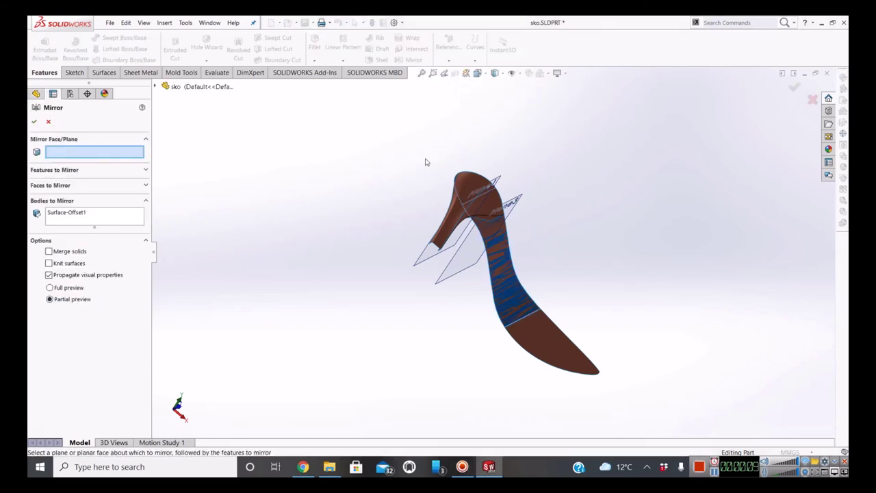
pyautogui.click(155, 86)
pyautogui.click(195, 149)
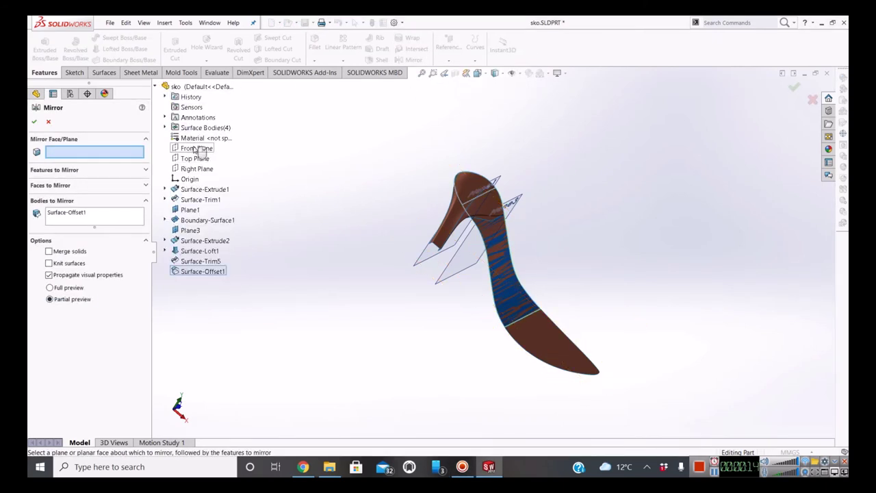
pyautogui.click(69, 217)
pyautogui.moveTo(452, 245)
pyautogui.mouseDown(button='middle')
pyautogui.moveTo(463, 248)
pyautogui.moveTo(499, 220)
pyautogui.moveTo(492, 234)
pyautogui.moveTo(548, 162)
pyautogui.moveTo(529, 128)
pyautogui.moveTo(557, 187)
pyautogui.mouseUp(button='middle')
pyautogui.click(499, 220)
pyautogui.click(492, 234)
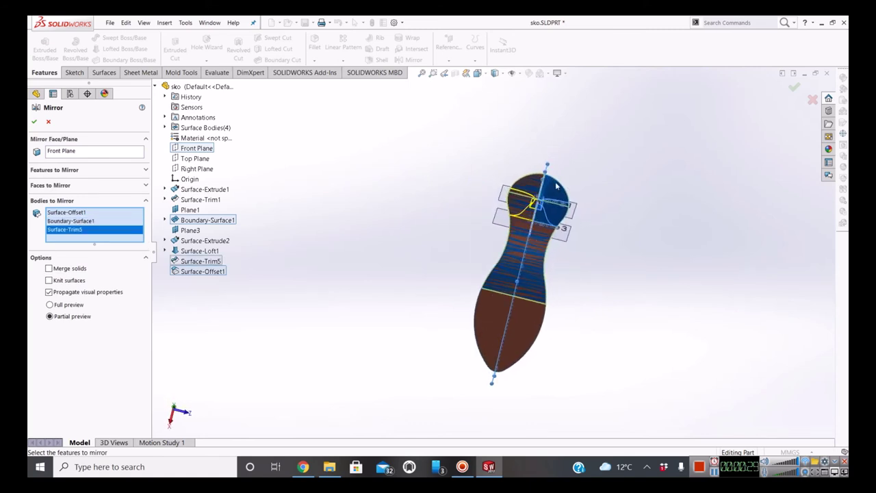
pyautogui.click(34, 122)
pyautogui.moveTo(201, 211); pyautogui.dragTo(354, 22, button='middle')
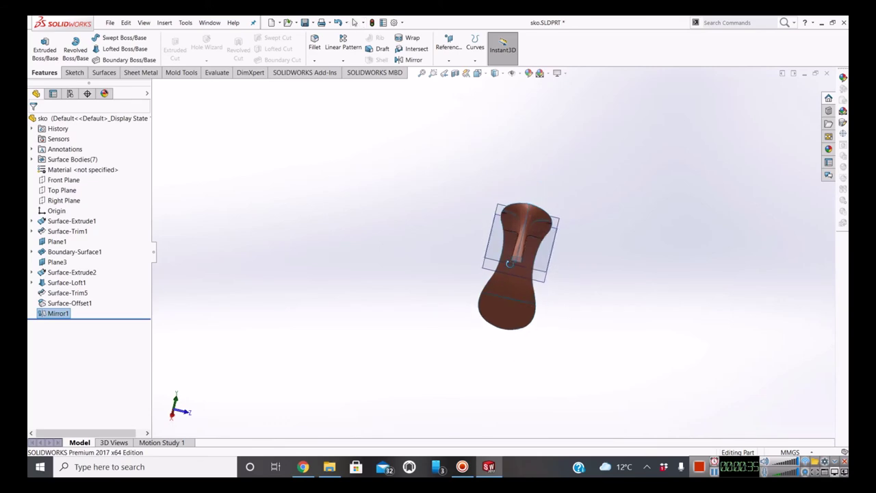
pyautogui.moveTo(509, 263); pyautogui.dragTo(553, 332, button='middle')
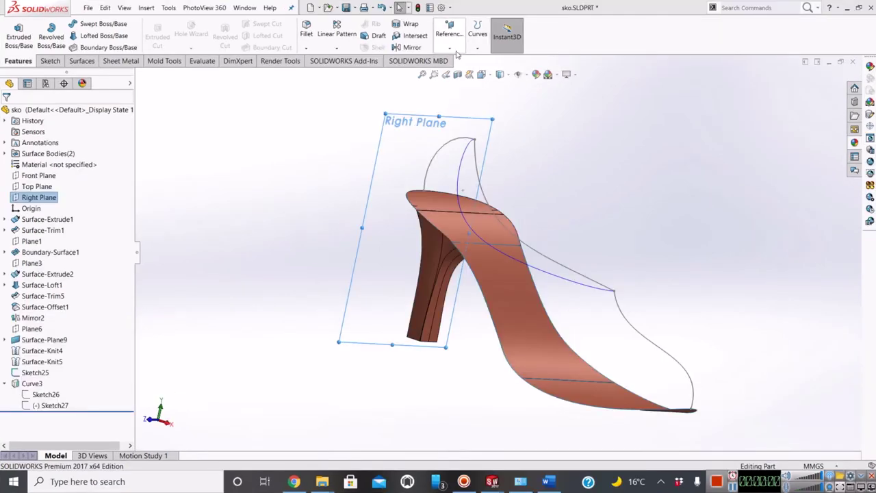
# Create Plane8 offset 40 mm from the Right Plane.
pyautogui.click(450, 42)
pyautogui.click(460, 59)
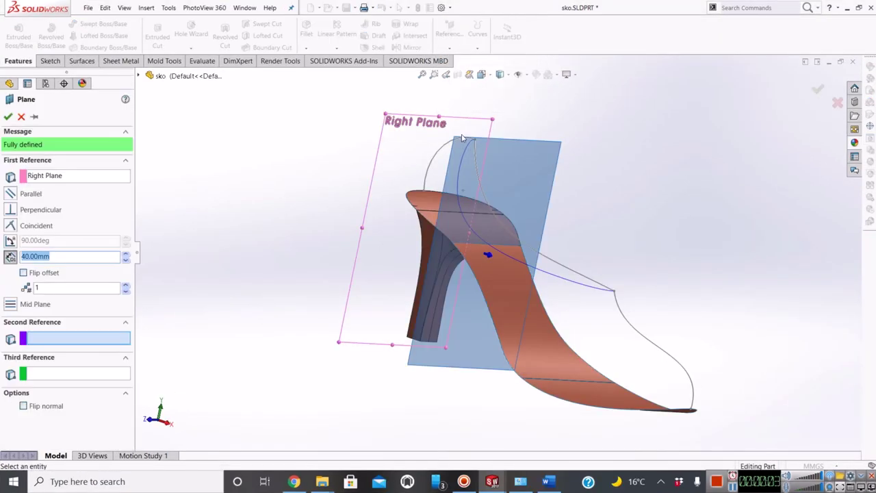
pyautogui.moveTo(429, 198); pyautogui.dragTo(298, 150, button='middle')
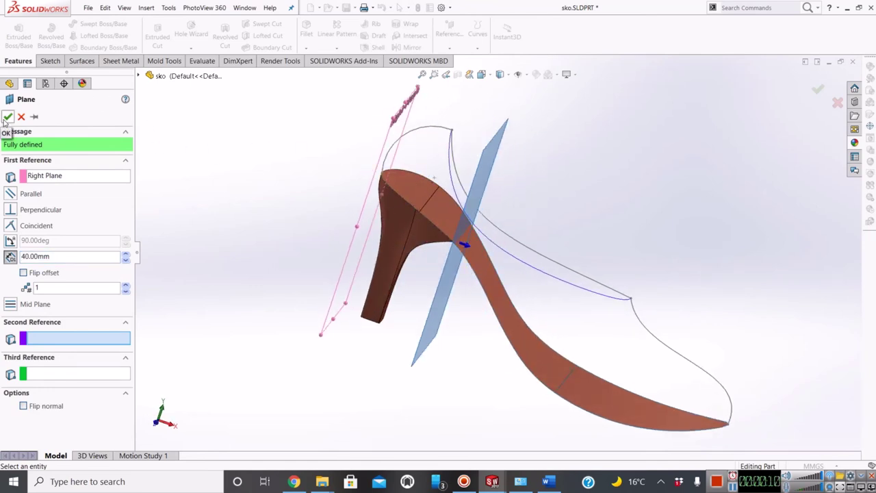
pyautogui.click(6, 118)
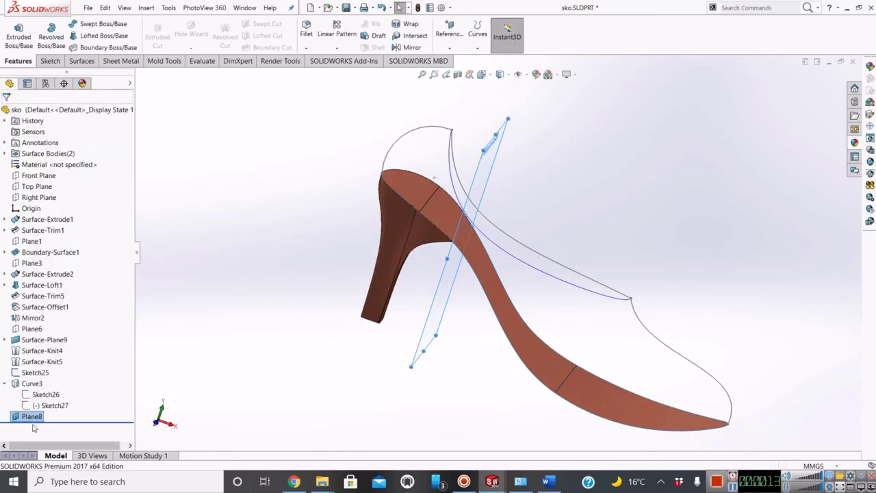
# Start a sketch on Plane8, face it straight on, and draw a 3-point arc.
pyautogui.rightClick(33, 416)
pyautogui.click(49, 264)
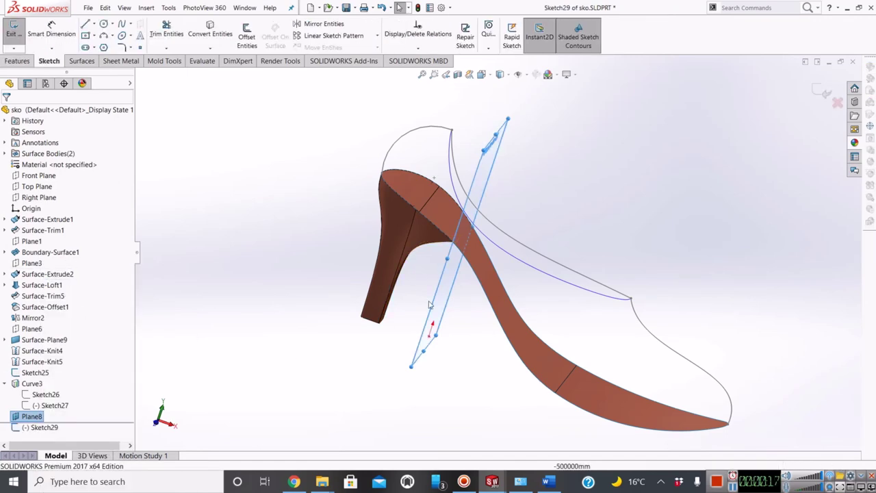
pyautogui.rightClick(44, 427)
pyautogui.click(67, 337)
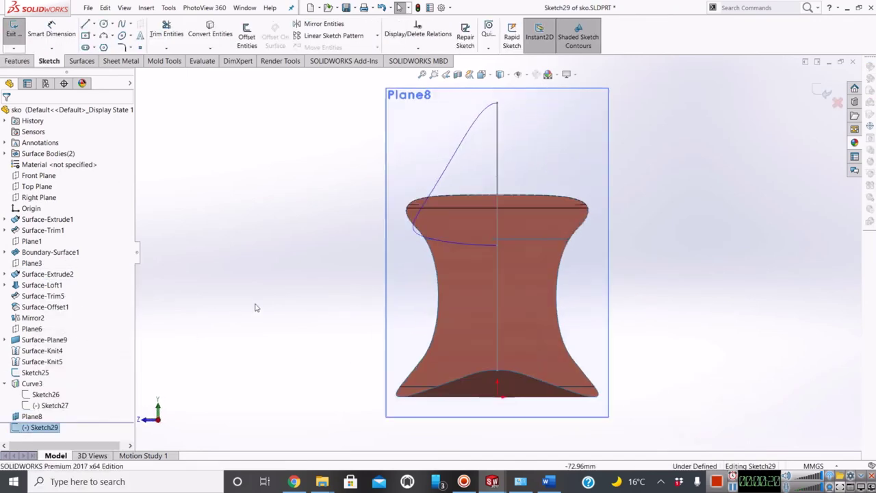
pyautogui.click(103, 35)
pyautogui.click(444, 176)
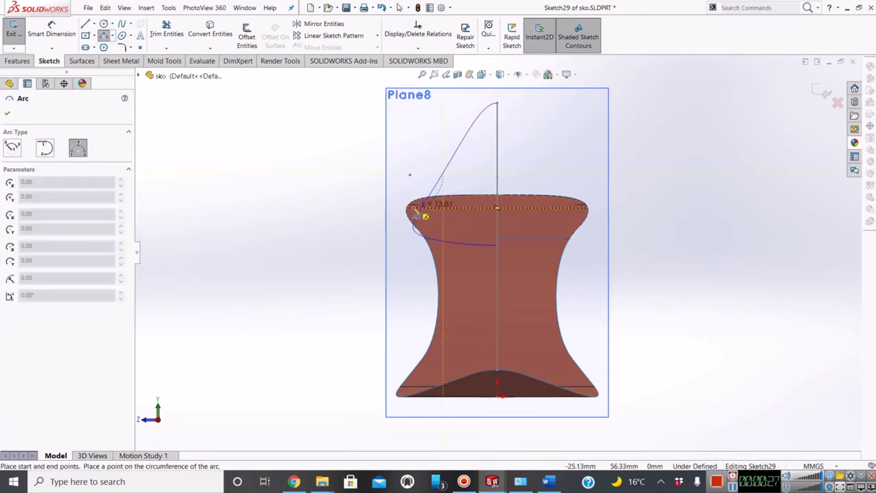
pyautogui.click(415, 208)
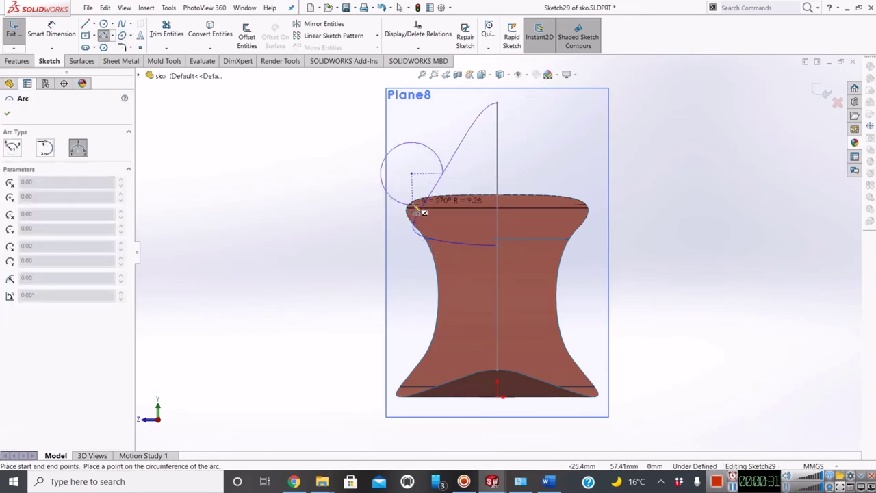
pyautogui.click(419, 179)
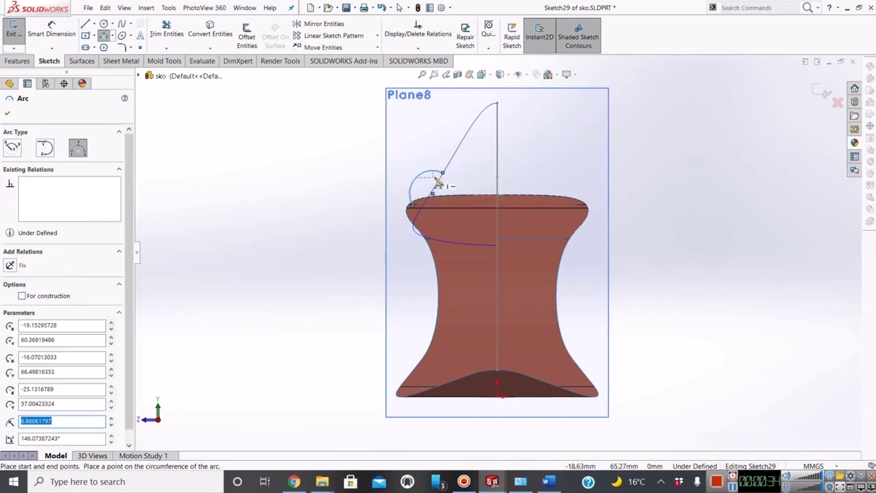
pyautogui.press('Escape')
# Pierce the arc's endpoints to the shoe's top edge and Curve3, then exit Sketch29.
pyautogui.click(444, 173)
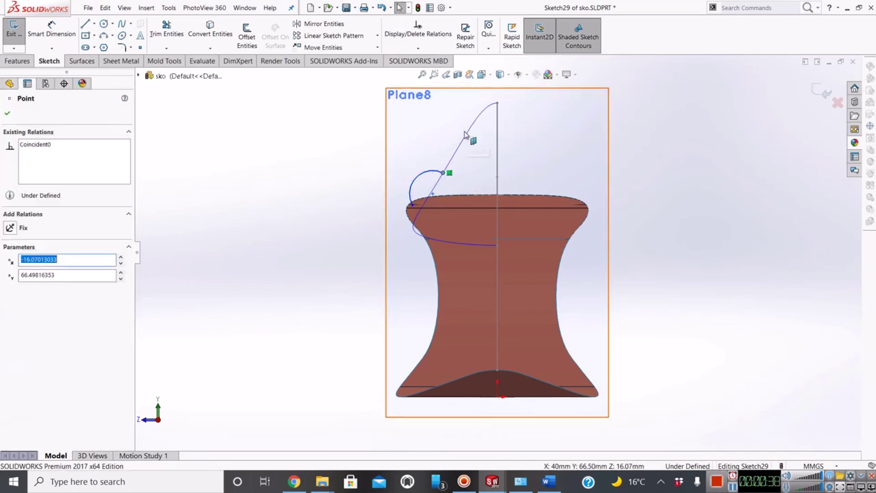
pyautogui.keyDown('ctrl'); pyautogui.click(470, 133); pyautogui.keyUp('ctrl')
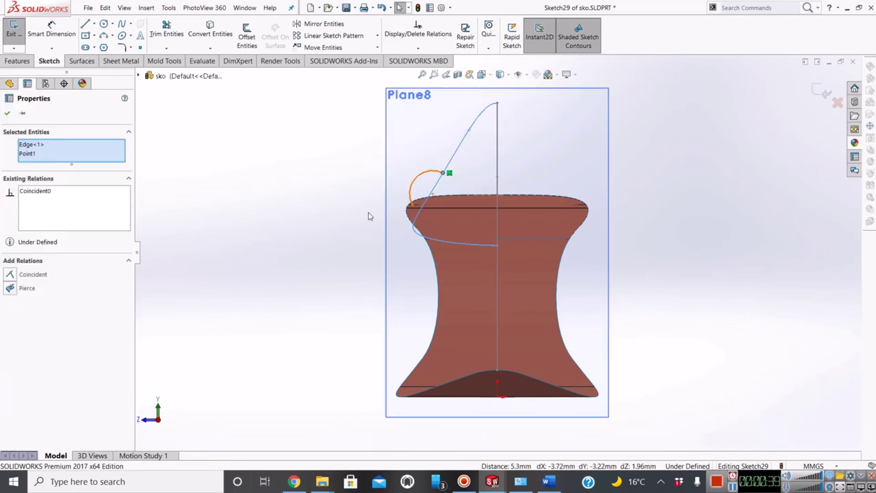
pyautogui.click(10, 288)
pyautogui.click(400, 226)
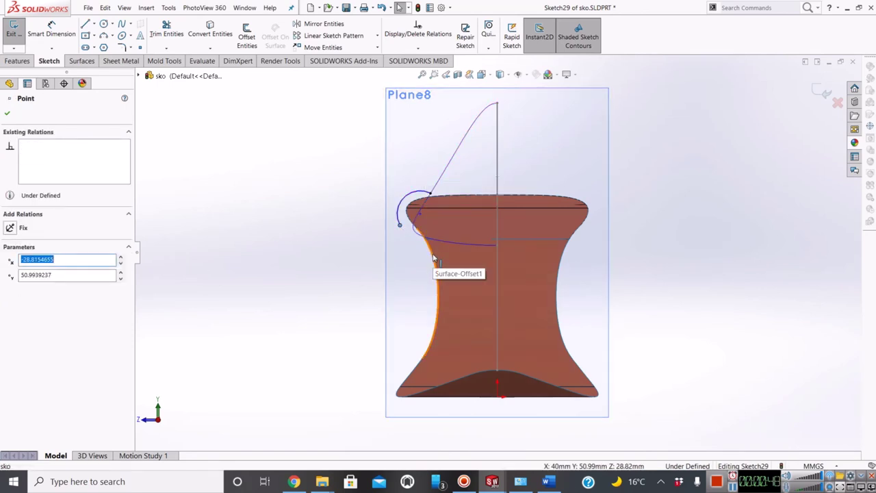
pyautogui.keyDown('ctrl'); pyautogui.click(433, 258); pyautogui.keyUp('ctrl')
pyautogui.click(11, 288)
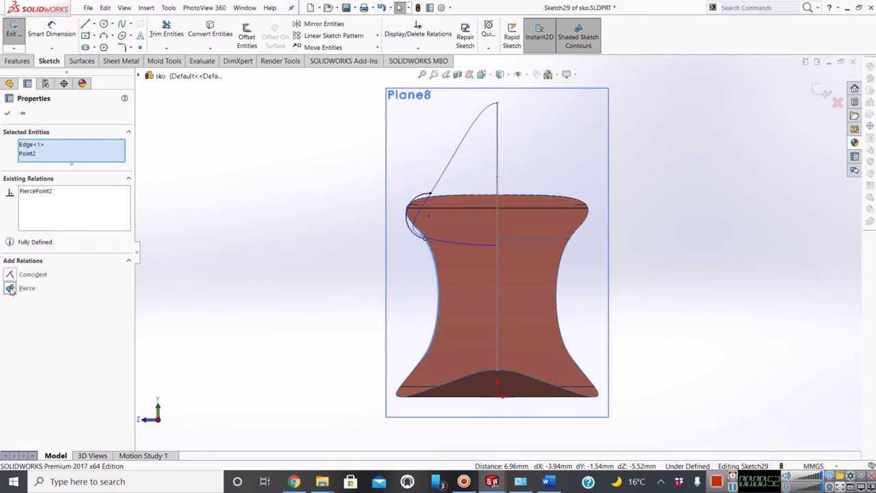
pyautogui.moveTo(430, 195); pyautogui.dragTo(452, 167)
pyautogui.click(425, 194)
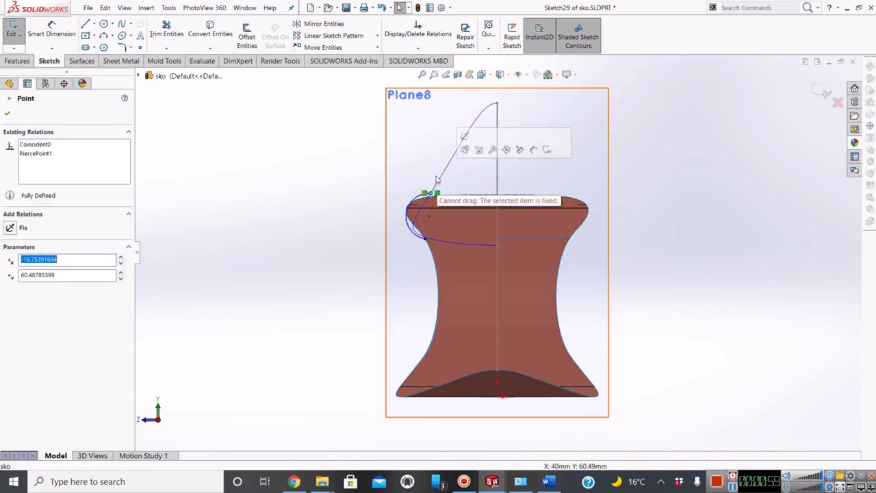
pyautogui.hotkey('ctrl', 'b')
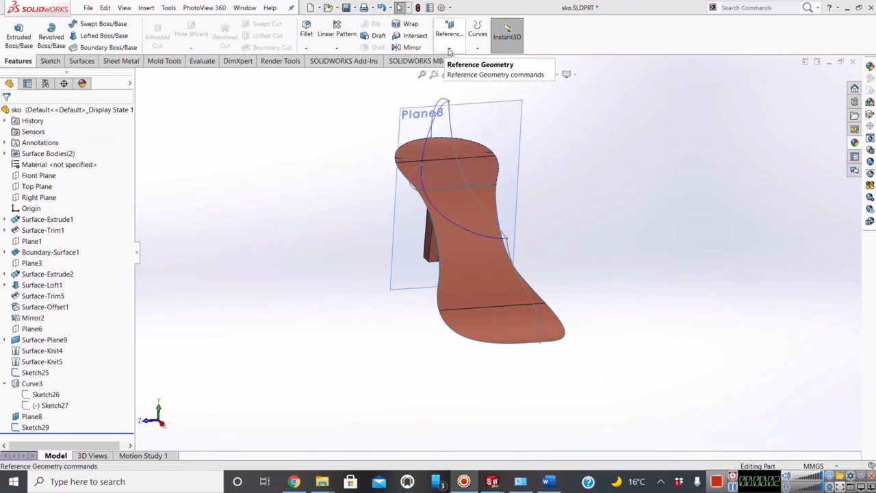
# Create Plane10 offset 70 mm from Plane8.
pyautogui.click(445, 45)
pyautogui.click(453, 60)
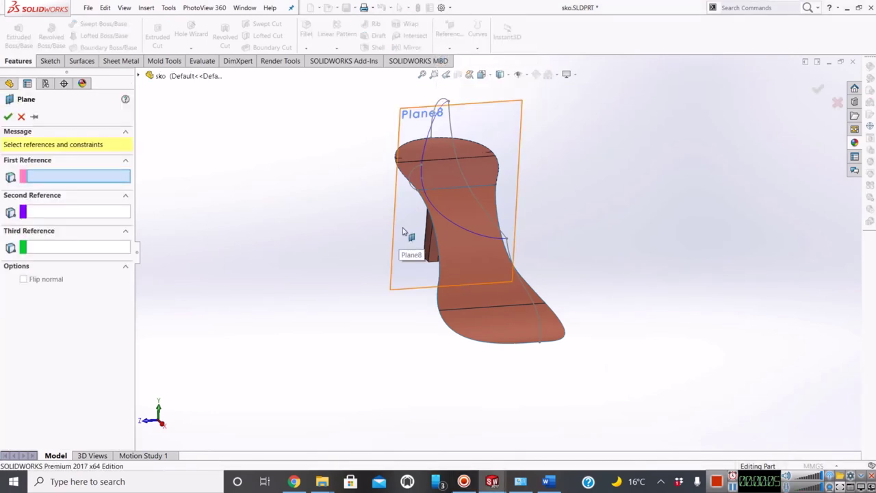
pyautogui.click(399, 245)
pyautogui.moveTo(392, 245)
pyautogui.mouseDown(button='middle')
pyautogui.moveTo(519, 308)
pyautogui.moveTo(492, 304)
pyautogui.mouseUp(button='middle')
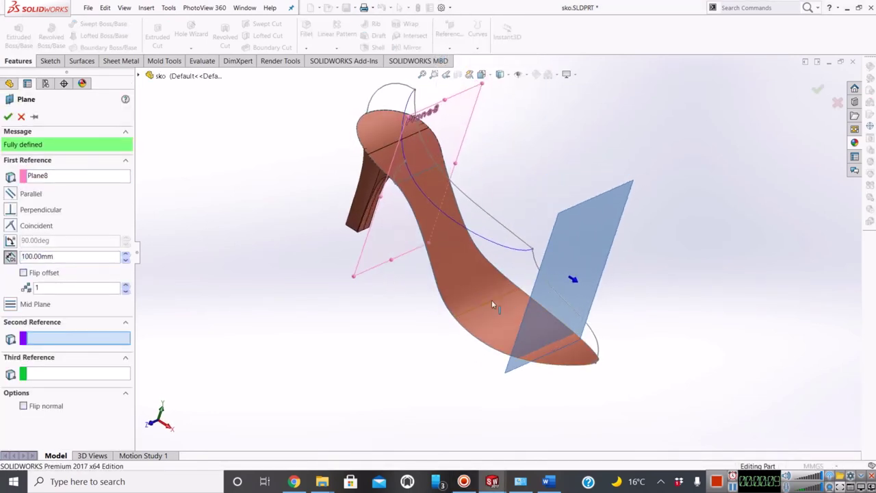
pyautogui.click(126, 253)
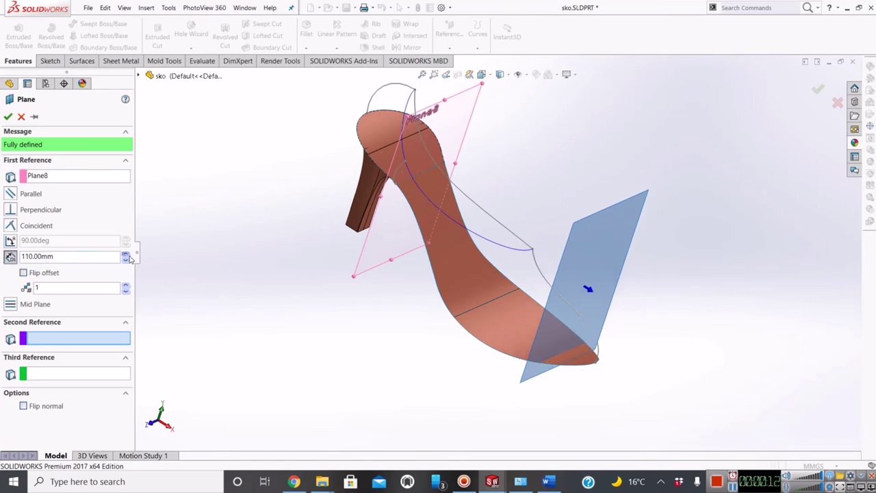
pyautogui.click(126, 260)
pyautogui.click(126, 260)
pyautogui.click(126, 260)
pyautogui.click(126, 261)
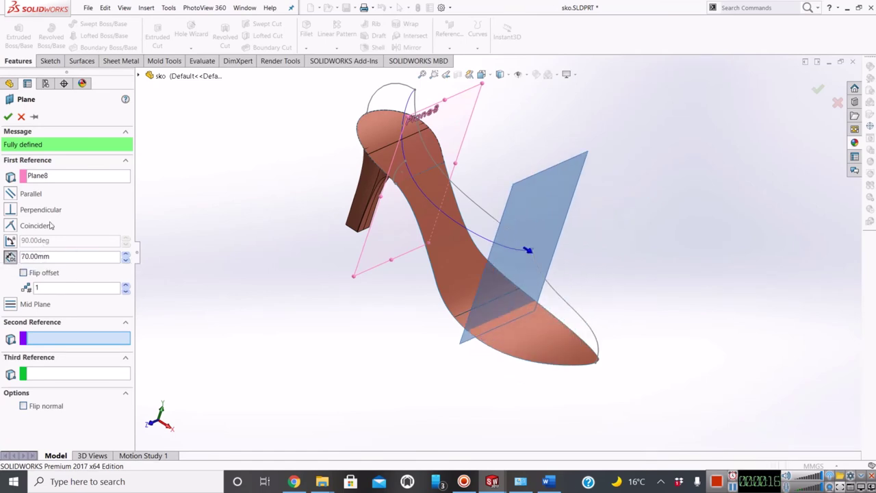
pyautogui.click(9, 116)
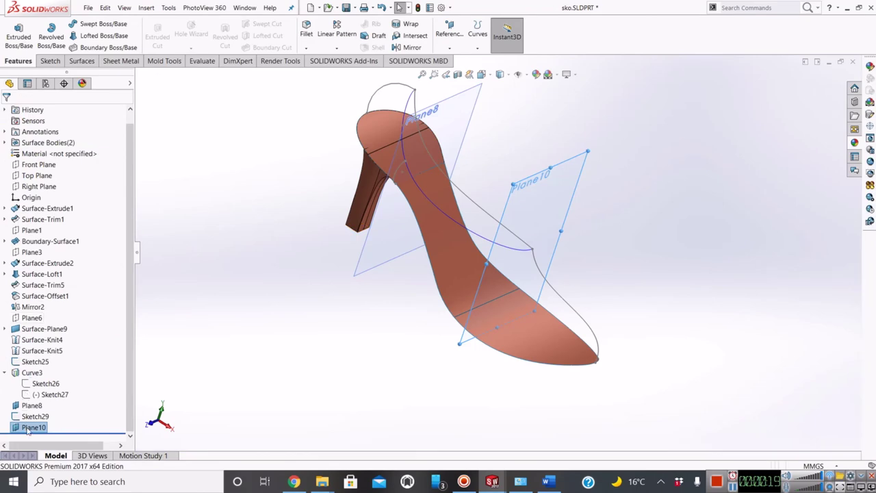
# Sketch on Plane10 in a normal view and draw a 3-point arc from the curve down to the sole.
pyautogui.rightClick(27, 427)
pyautogui.click(34, 278)
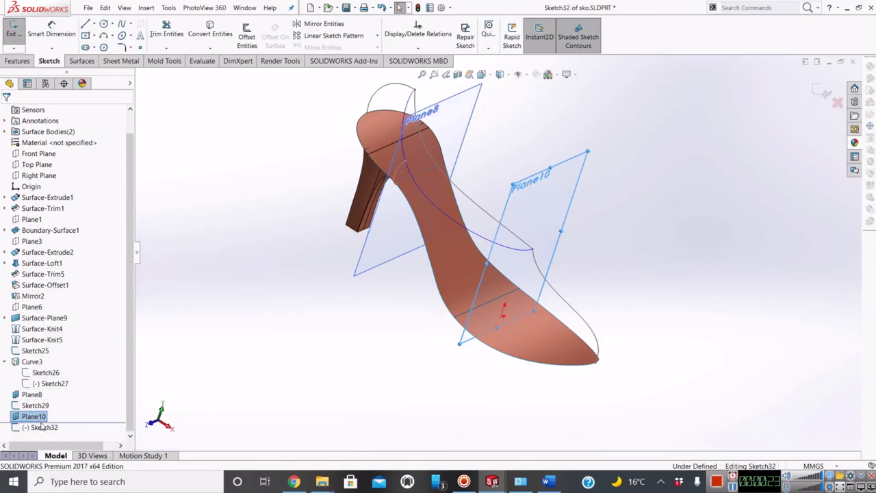
pyautogui.rightClick(40, 428)
pyautogui.click(61, 336)
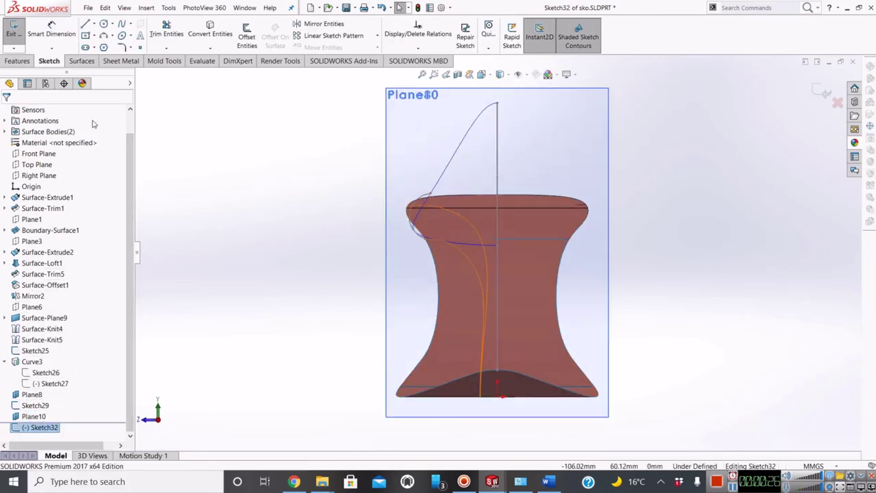
pyautogui.click(103, 35)
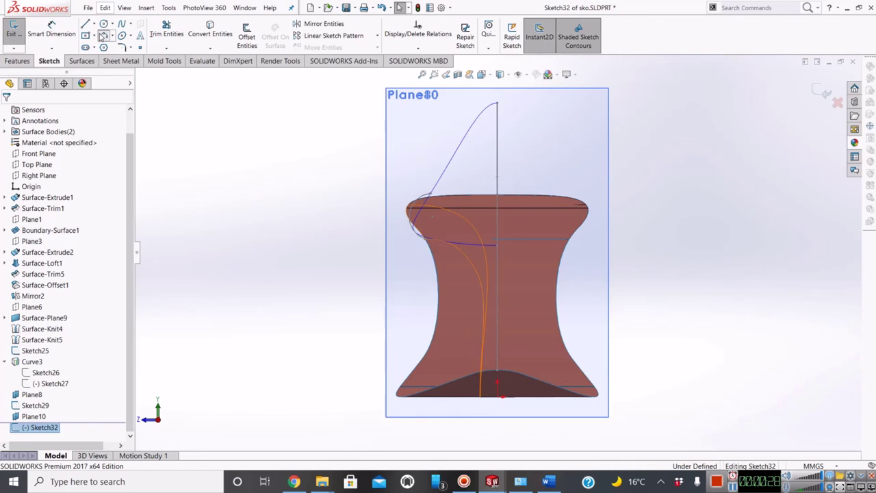
pyautogui.click(427, 251)
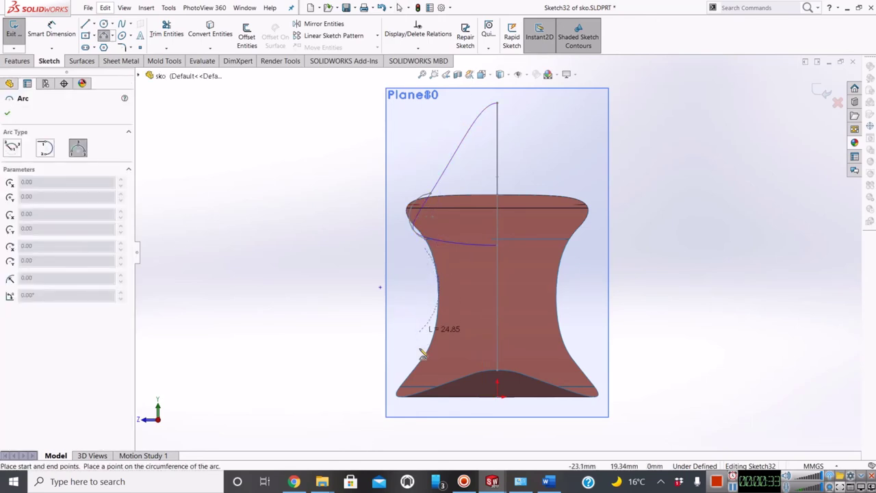
pyautogui.click(405, 396)
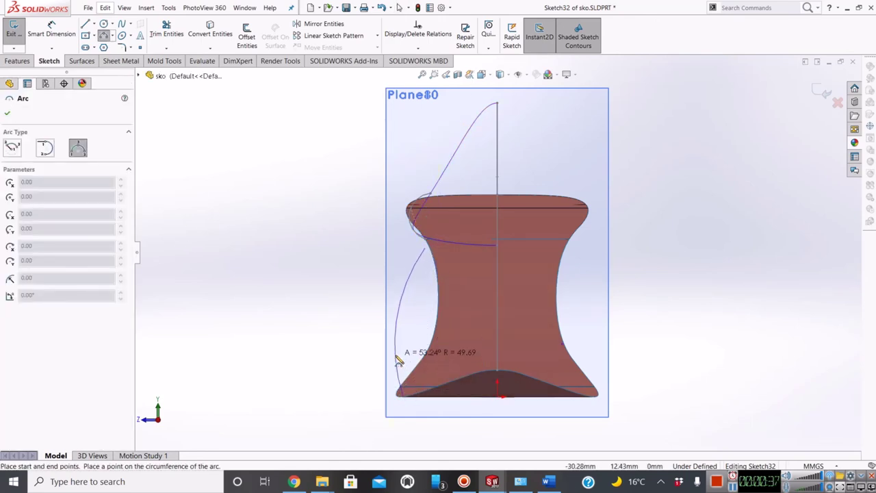
pyautogui.click(395, 319)
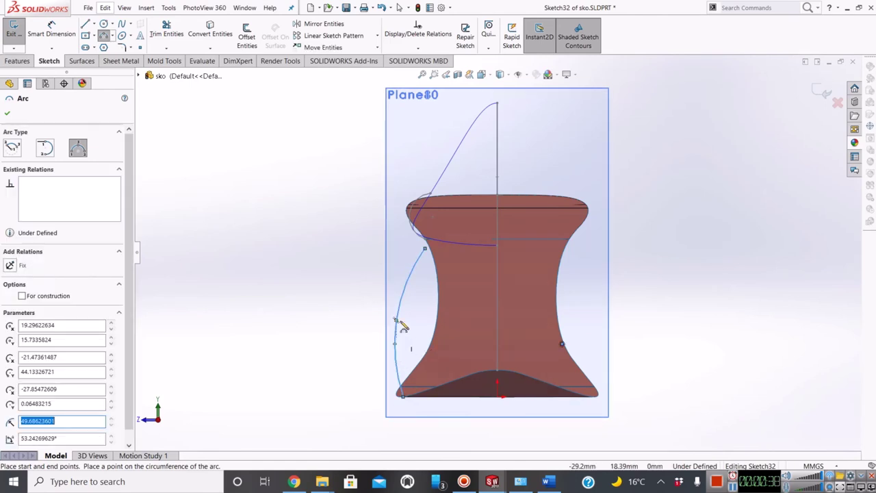
pyautogui.press('Escape')
# Pierce the arc's upper endpoint to the crossing curve and its bottom endpoint to the sole edge.
pyautogui.click(426, 249)
pyautogui.click(443, 239)
pyautogui.keyDown('ctrl'); pyautogui.click(424, 249); pyautogui.keyUp('ctrl')
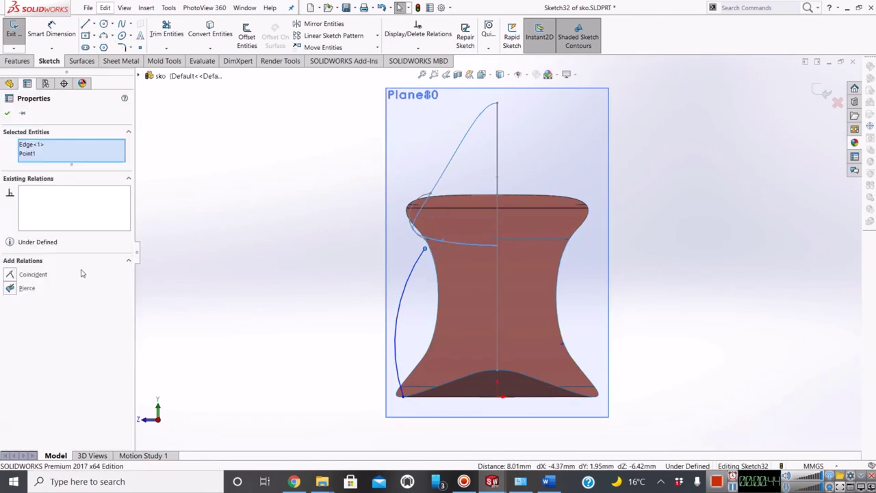
pyautogui.click(10, 288)
pyautogui.moveTo(306, 346); pyautogui.dragTo(424, 390, button='middle')
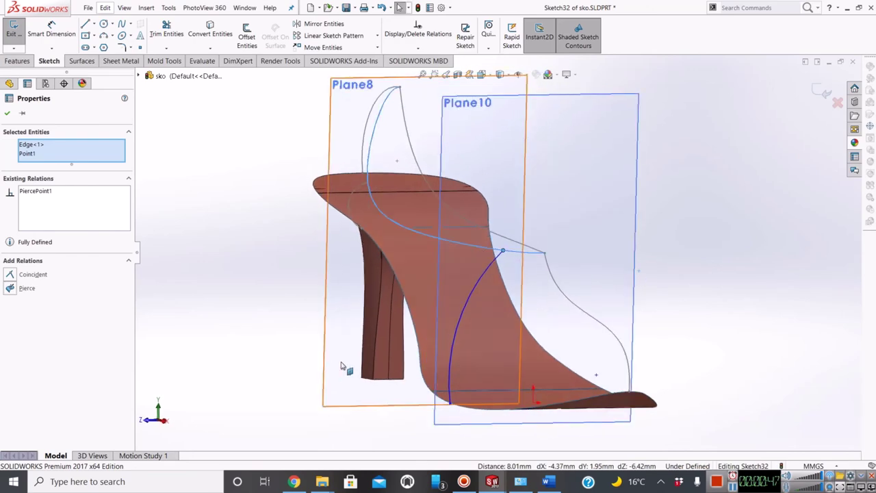
pyautogui.scroll(-3, 454, 407)
pyautogui.scroll(-3, 472, 363)
pyautogui.click(477, 342)
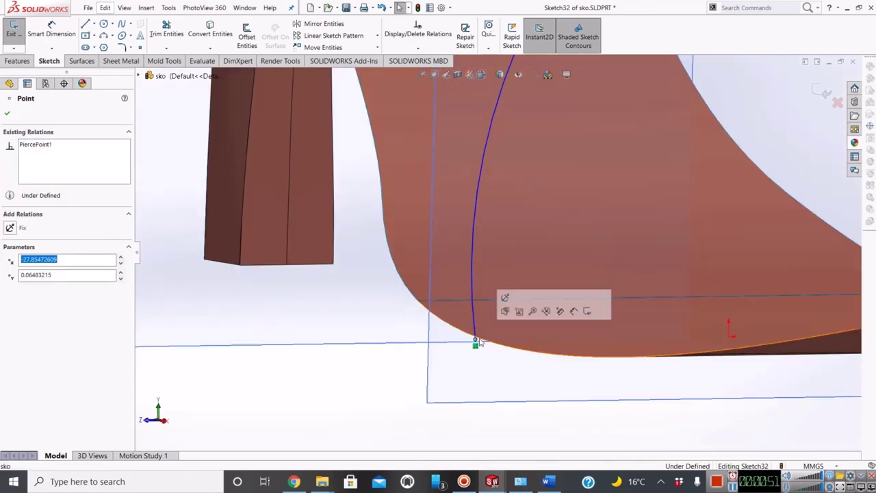
pyautogui.keyDown('ctrl'); pyautogui.click(520, 354); pyautogui.keyUp('ctrl')
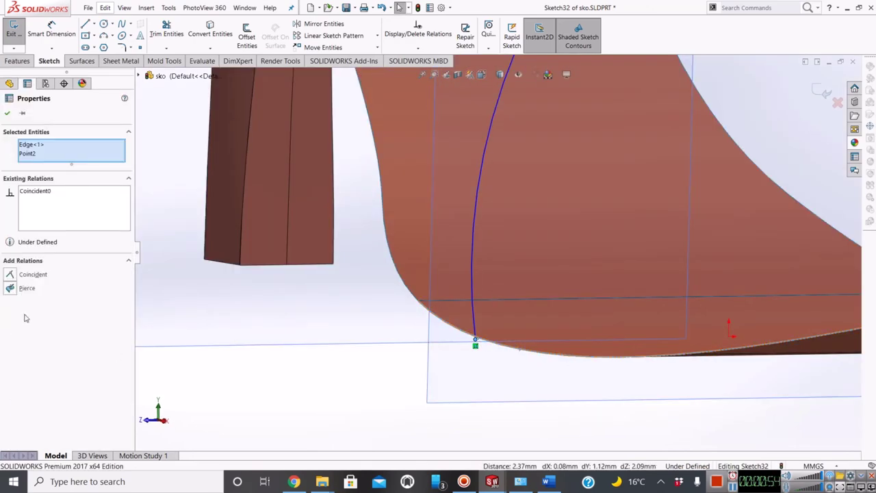
pyautogui.click(10, 288)
pyautogui.press('f')
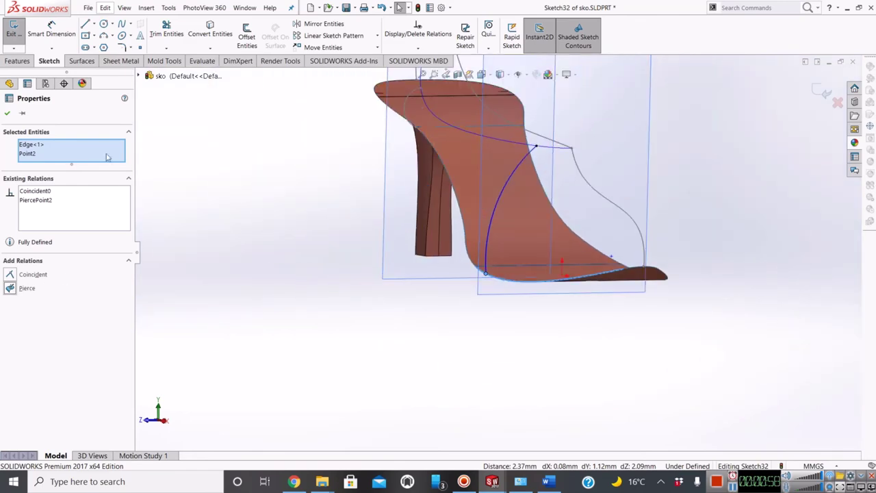
pyautogui.press('Escape')
# Dimension the arc radius to 50 mm and exit Sketch32.
pyautogui.click(522, 162)
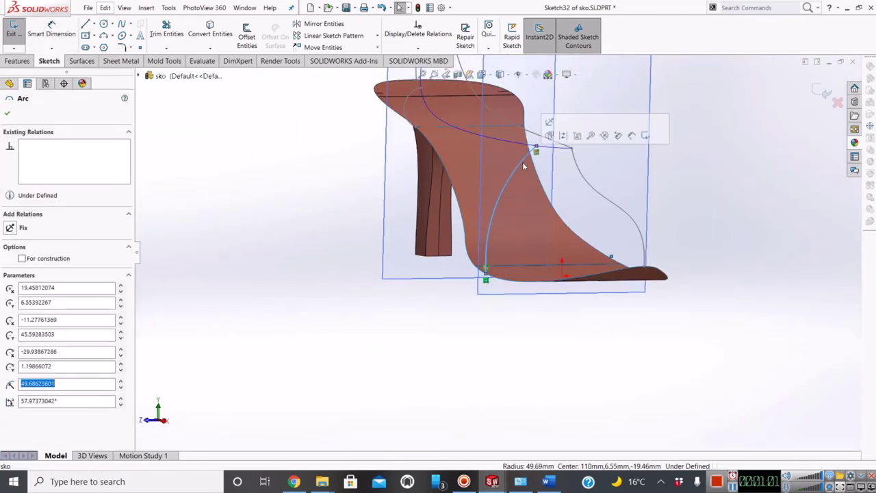
pyautogui.press('d')
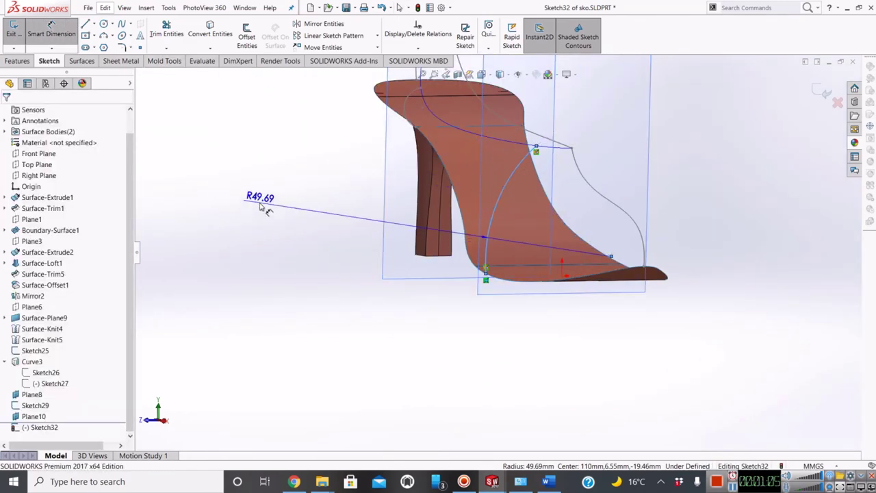
pyautogui.click(261, 207)
pyautogui.write('5')
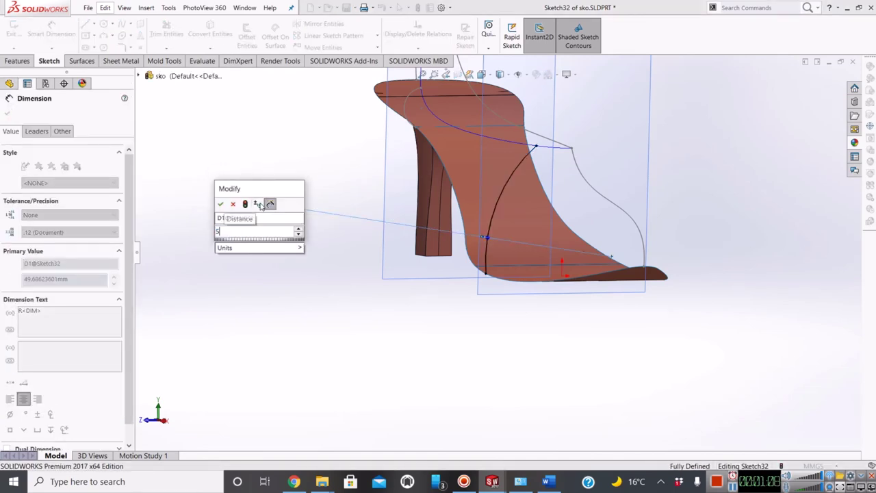
pyautogui.write('0')
pyautogui.press('Return')
pyautogui.moveTo(583, 235); pyautogui.dragTo(705, 125, button='middle')
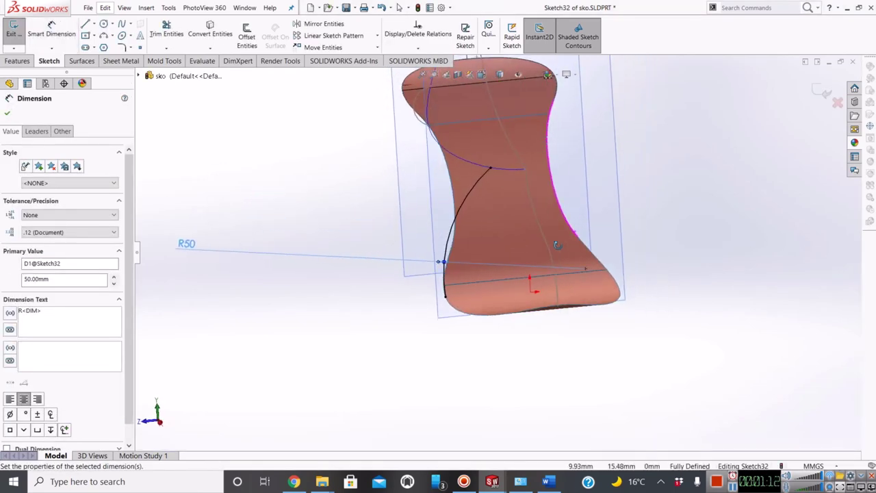
pyautogui.click(824, 92)
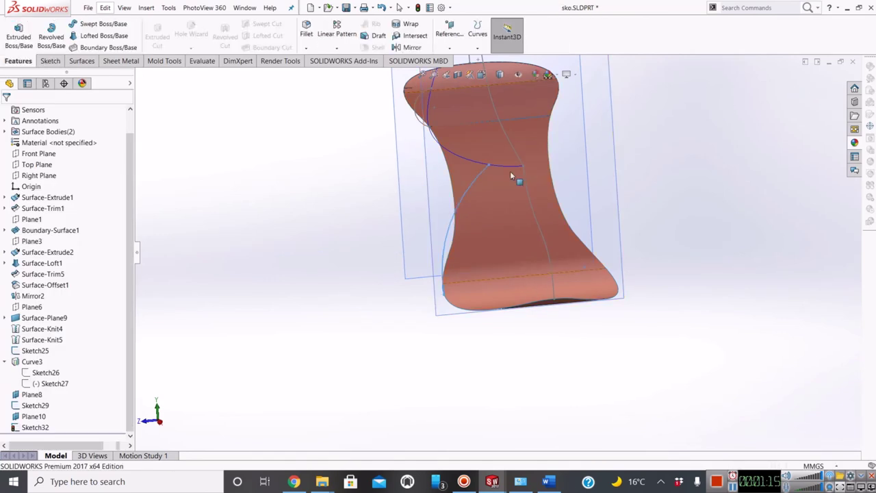
# Start a Lofted Surface with Sketch32 as the first profile.
pyautogui.moveTo(506, 169); pyautogui.dragTo(410, 124, button='middle')
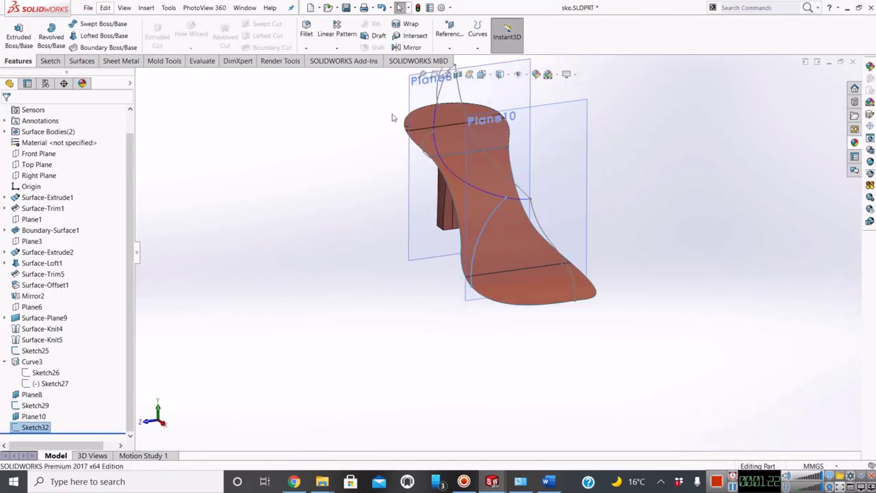
pyautogui.click(80, 62)
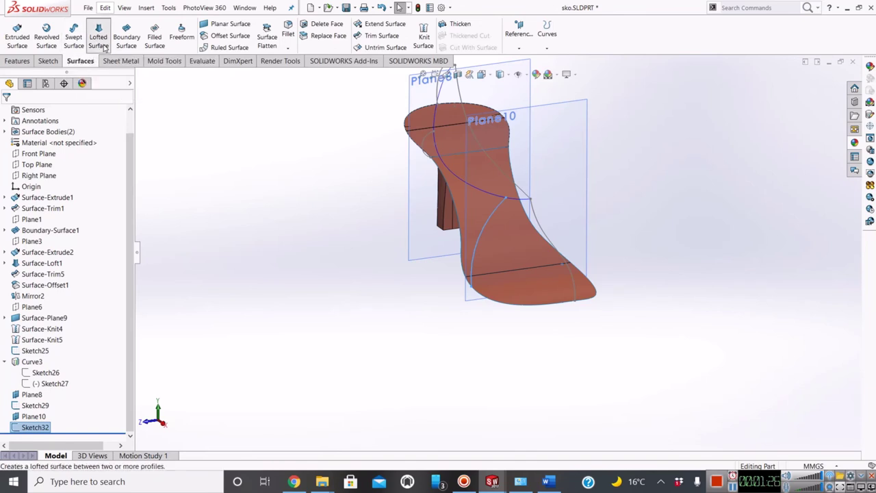
pyautogui.click(98, 40)
pyautogui.moveTo(471, 165); pyautogui.dragTo(432, 156, button='middle')
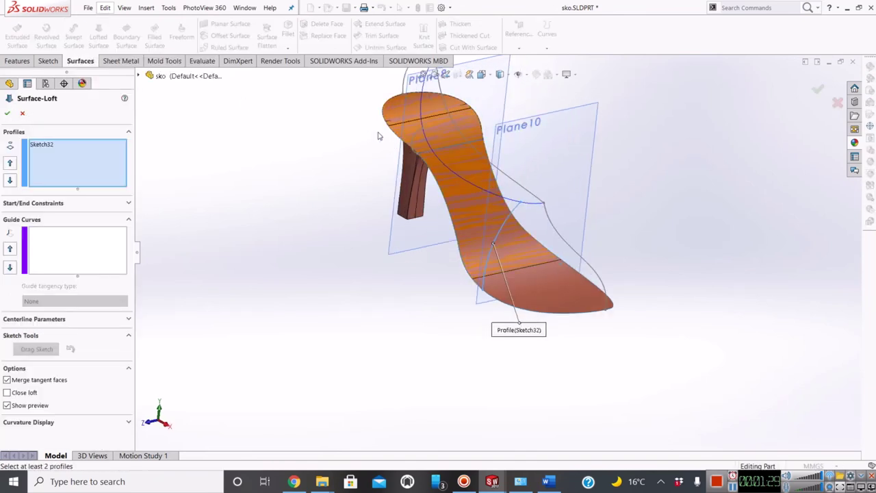
# Add Curve3 and the heel edges as loft profiles.
pyautogui.click(459, 177)
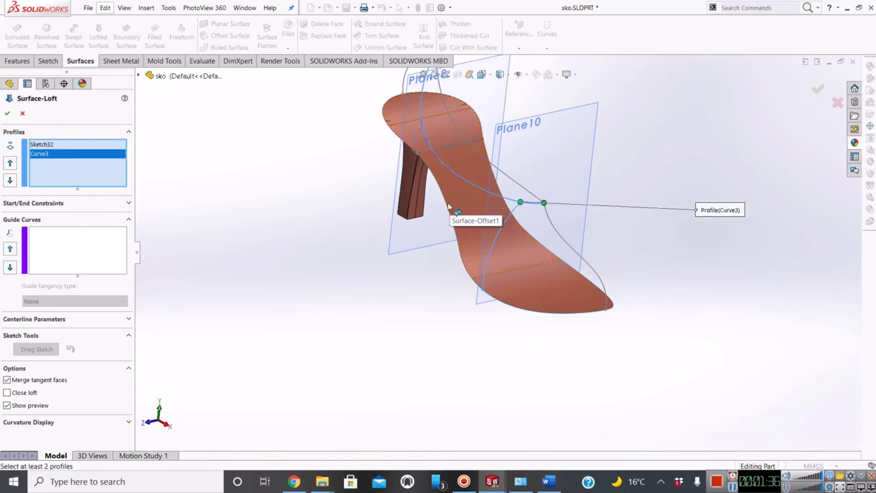
pyautogui.click(449, 207)
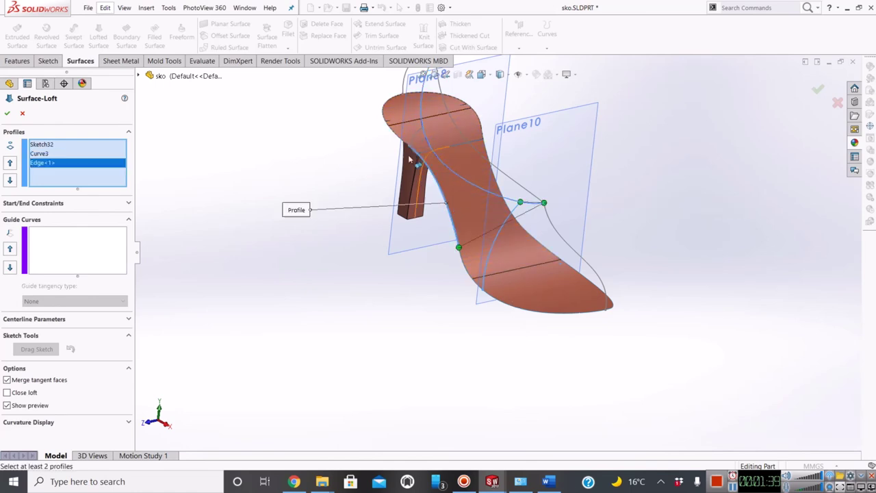
pyautogui.click(387, 123)
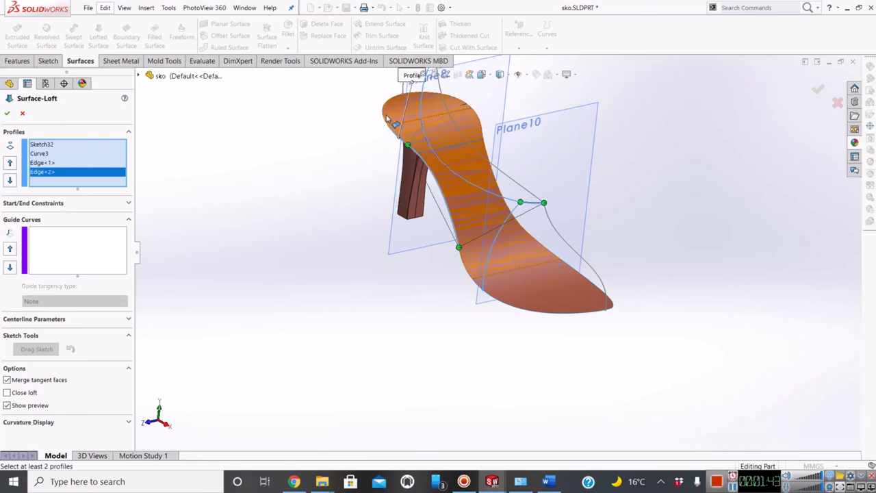
pyautogui.click(385, 119)
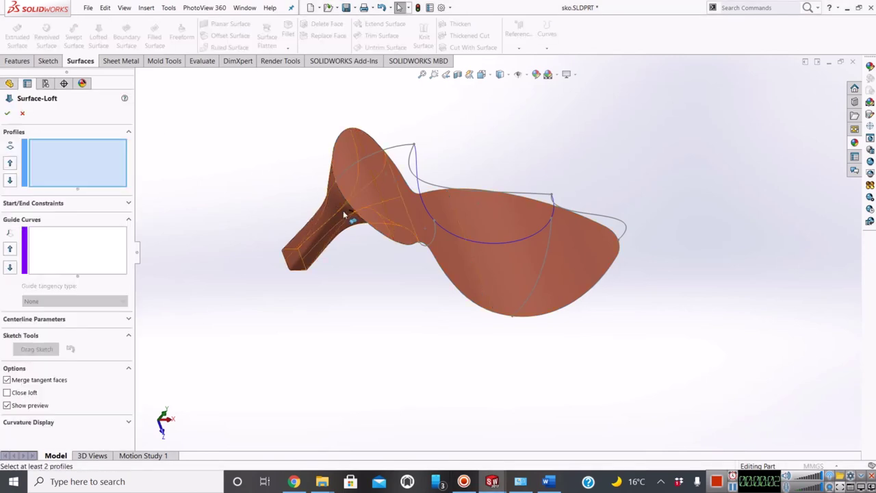
pyautogui.click(505, 242)
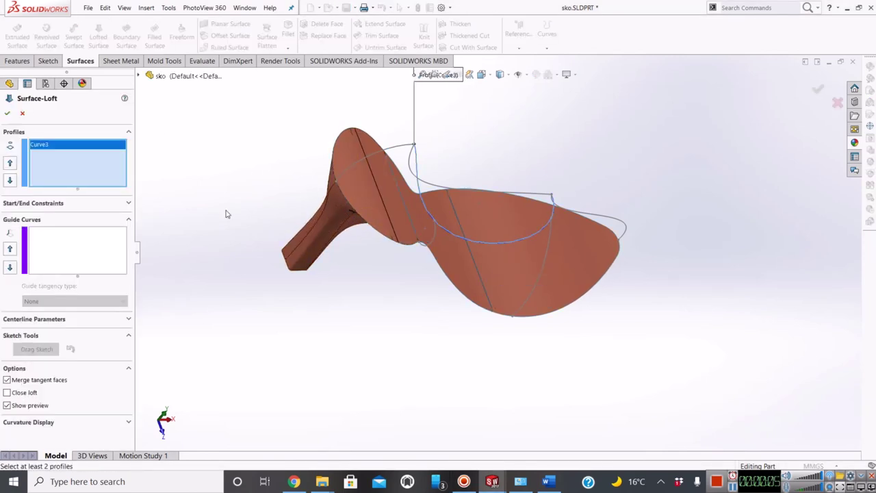
# Chain five edge segments into an open group as the loft's second profile.
pyautogui.rightClick(58, 166)
pyautogui.click(79, 170)
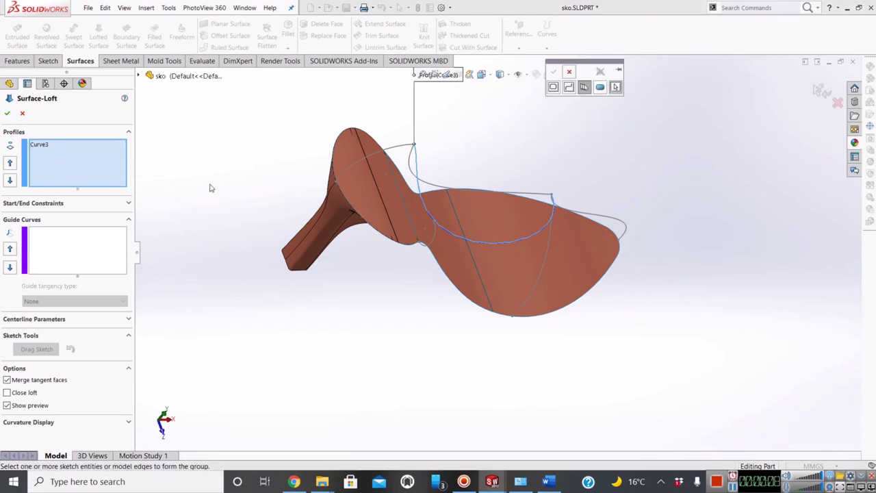
pyautogui.click(356, 207)
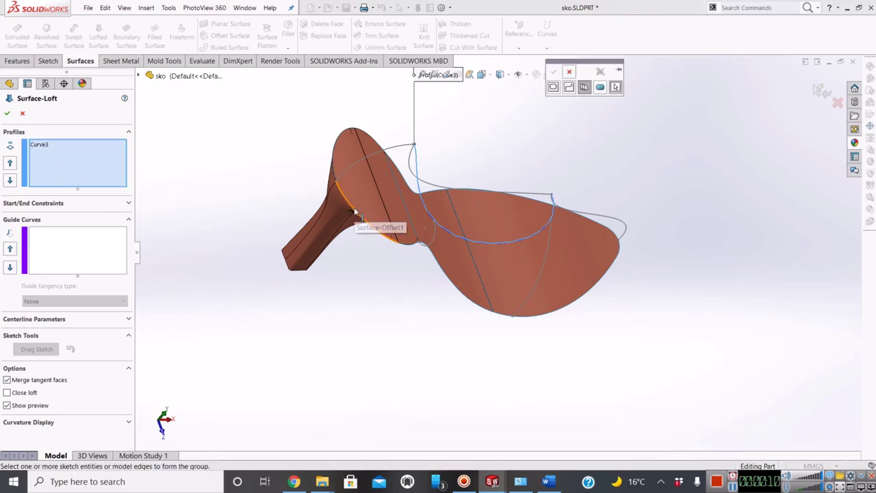
pyautogui.click(409, 245)
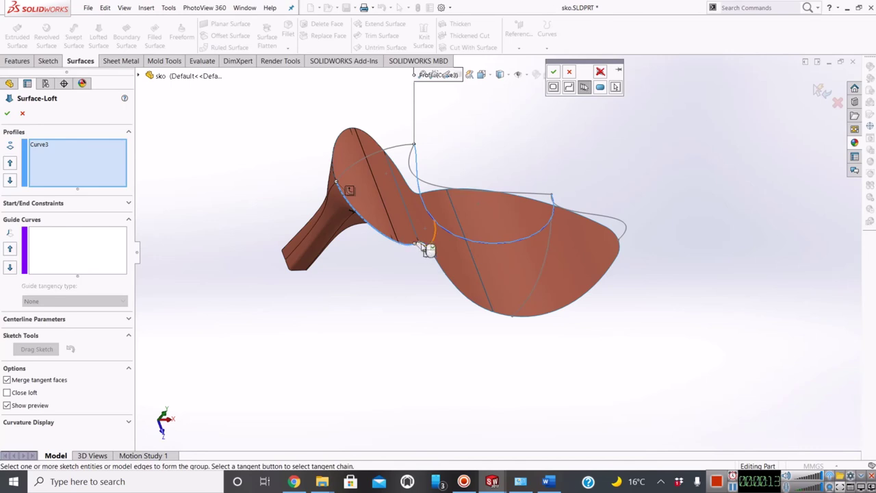
pyautogui.click(443, 271)
pyautogui.click(488, 313)
pyautogui.click(505, 318)
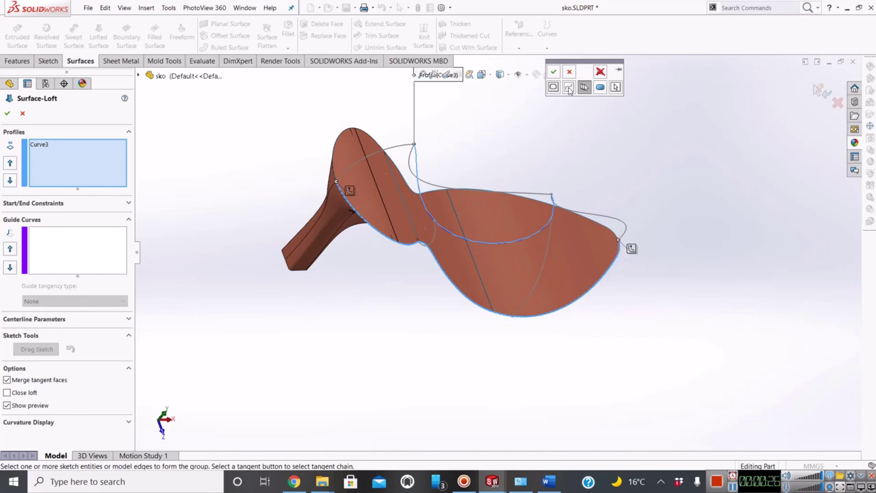
pyautogui.click(553, 72)
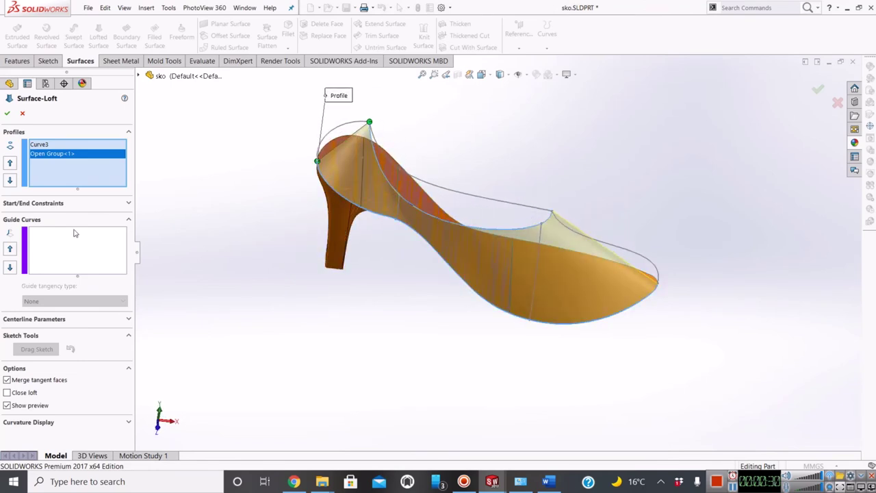
# Add Sketch29 and Sketch32 as loft guide curves.
pyautogui.click(52, 235)
pyautogui.scroll(-2, 421, 221)
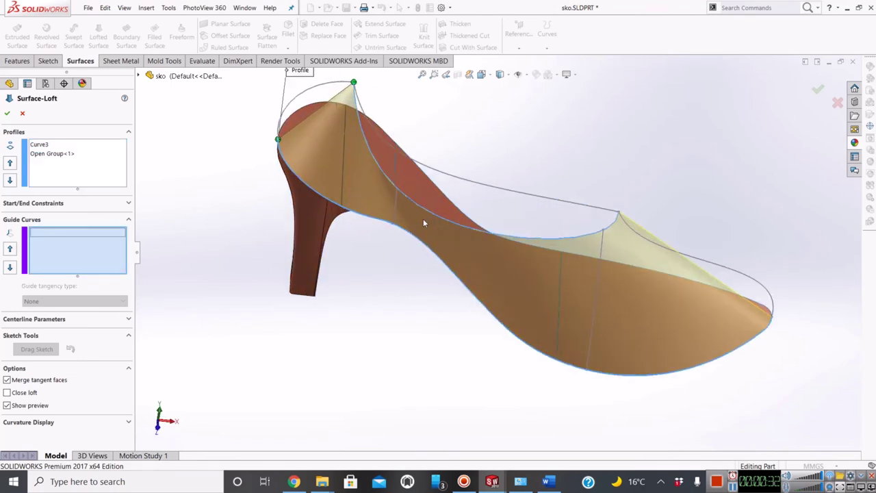
pyautogui.click(394, 214)
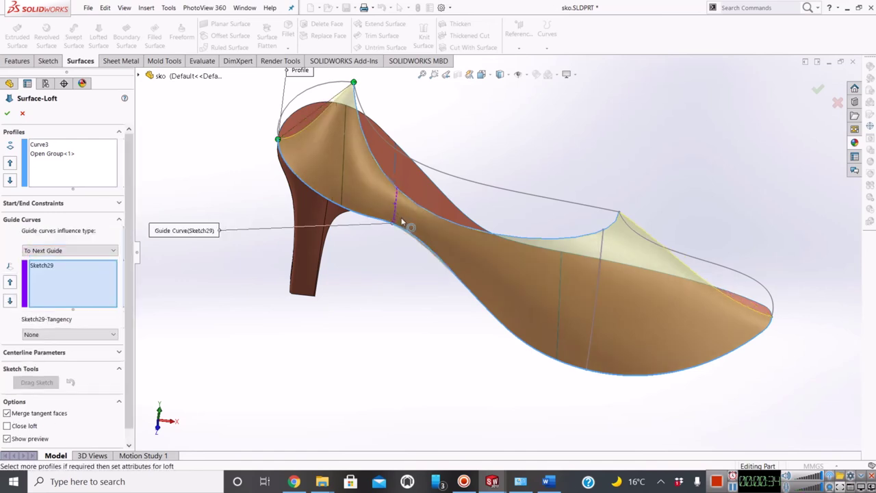
pyautogui.click(601, 277)
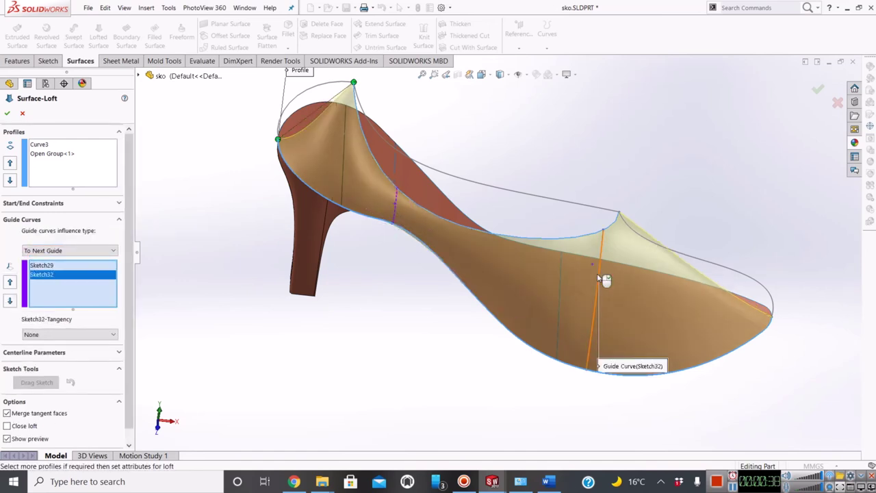
# Attempt to group the toe rim edge as a guide curve, then cancel after continuity warnings.
pyautogui.rightClick(67, 293)
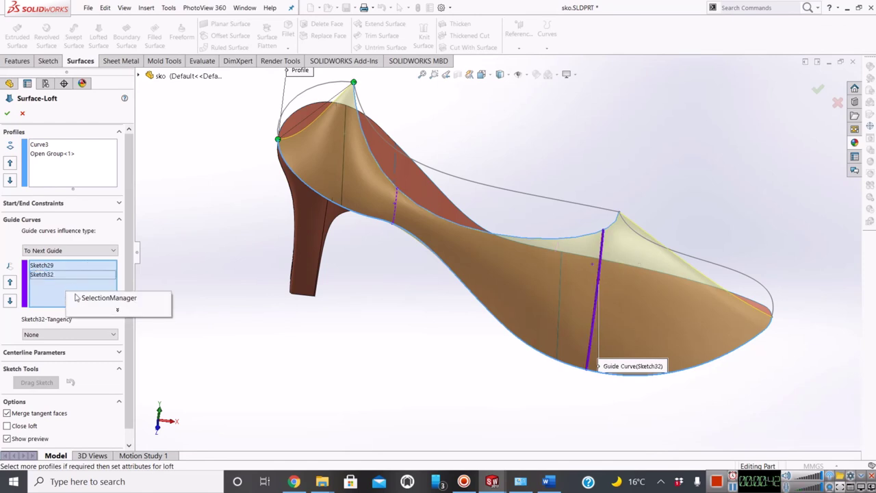
pyautogui.click(95, 297)
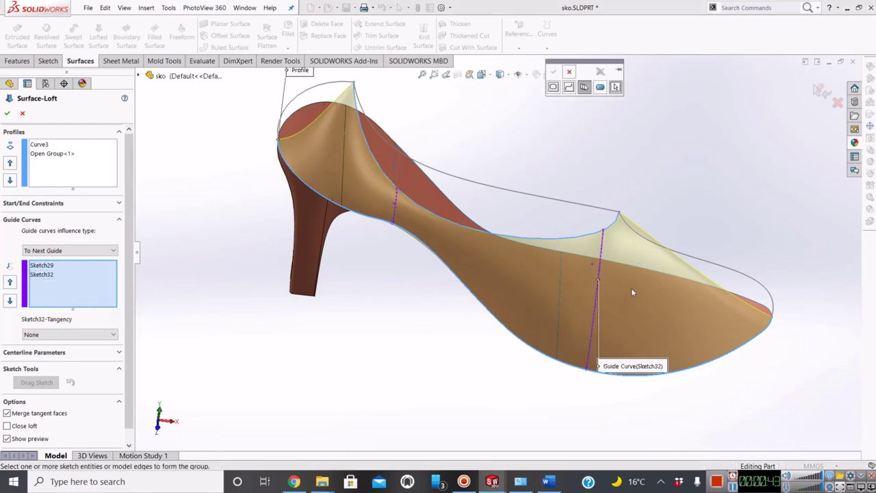
pyautogui.click(718, 269)
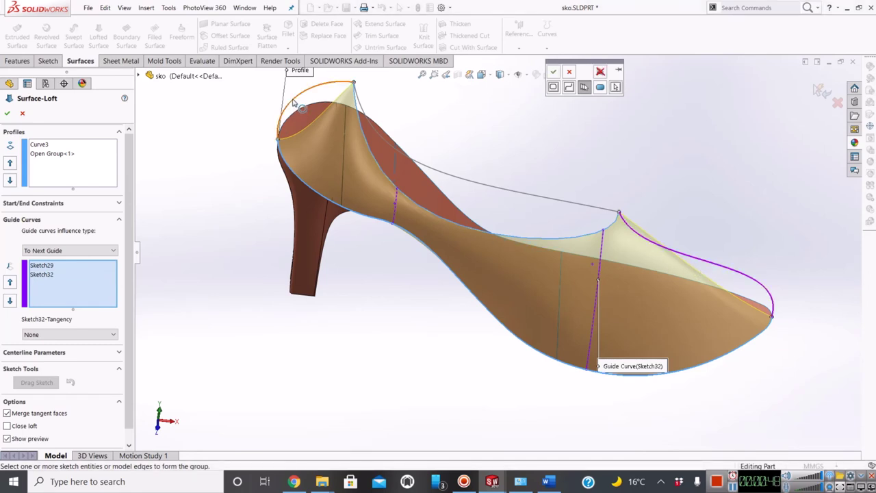
pyautogui.click(553, 72)
pyautogui.click(508, 240)
pyautogui.click(555, 70)
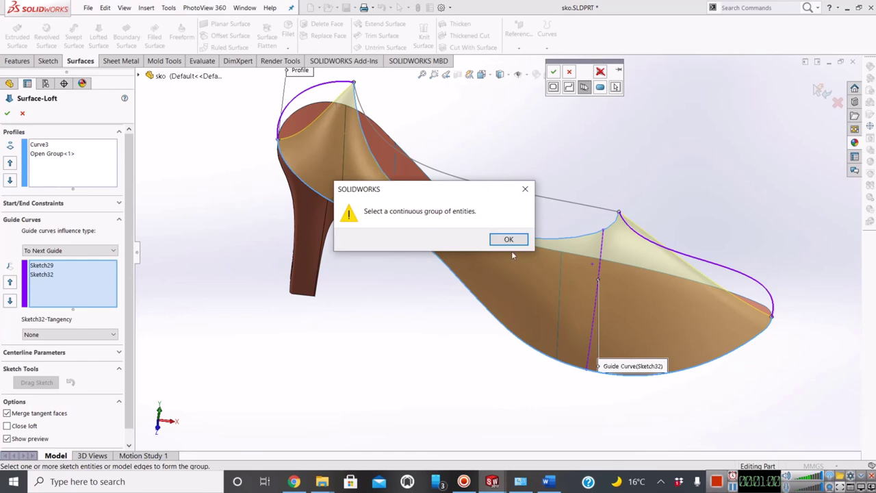
pyautogui.click(507, 239)
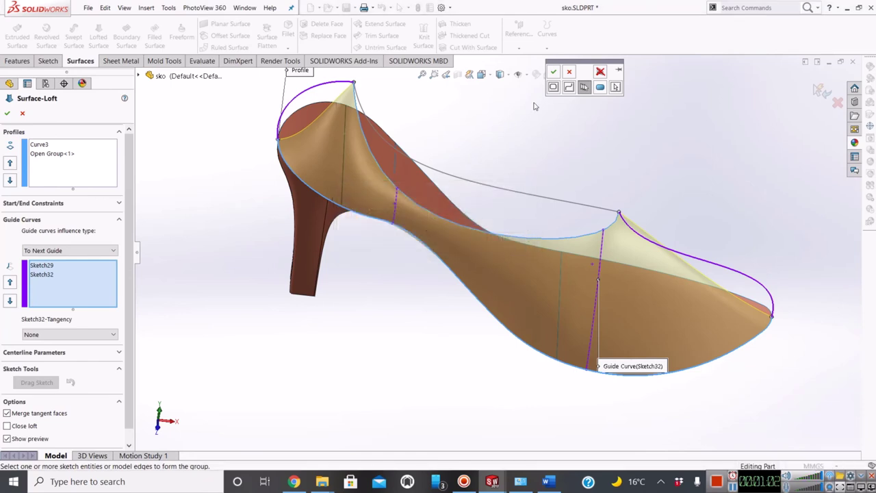
pyautogui.click(555, 72)
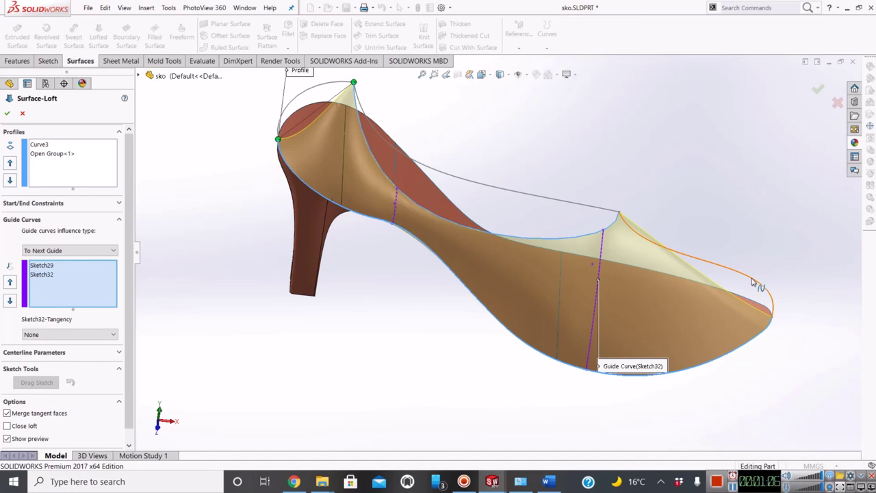
# Add the toe rim curve and heel-top arc as grouped guides, creating Surface-Loft2.
pyautogui.rightClick(71, 293)
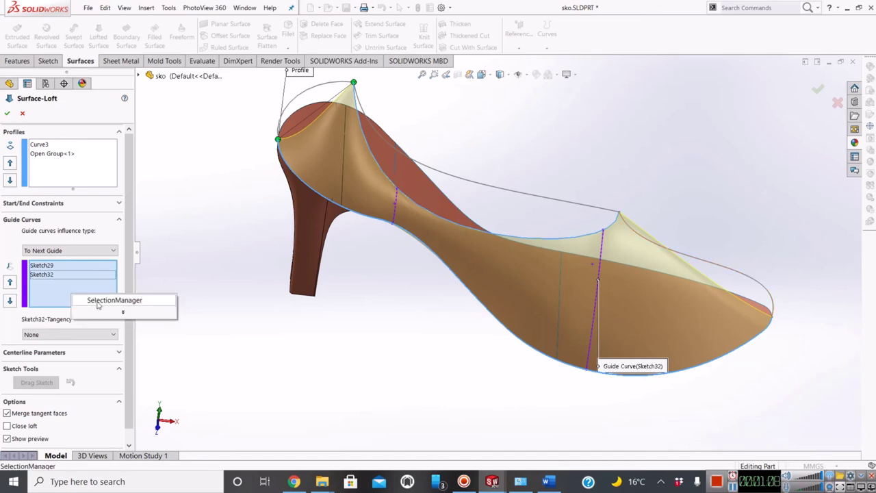
pyautogui.click(100, 304)
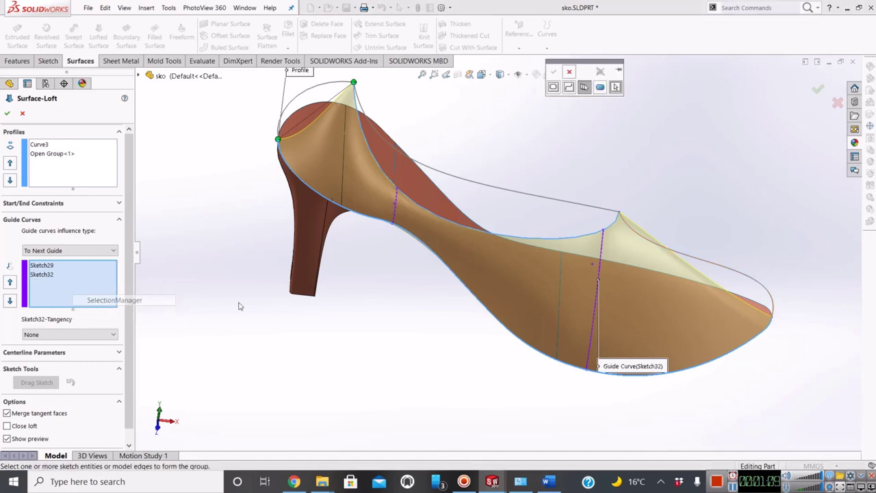
pyautogui.click(768, 296)
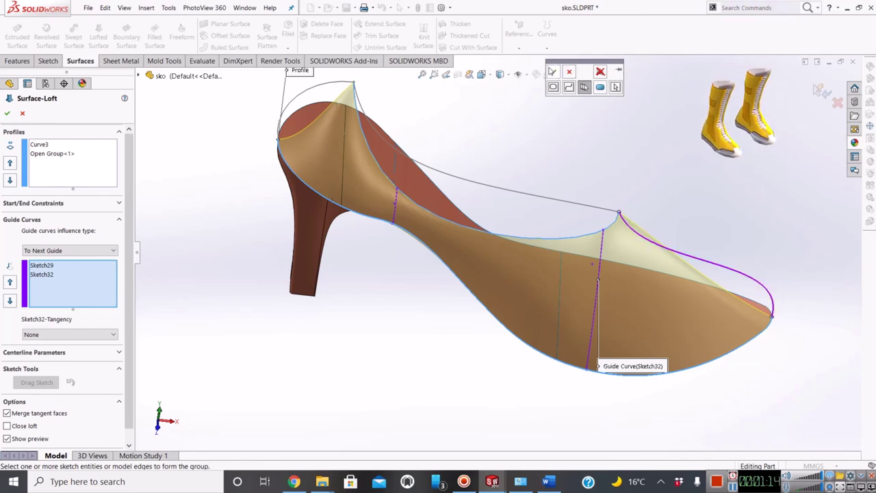
pyautogui.click(553, 74)
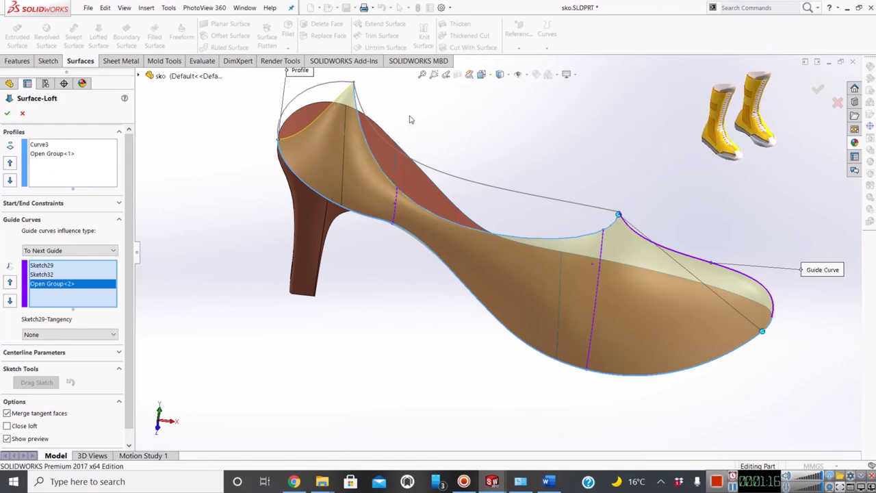
pyautogui.rightClick(71, 301)
pyautogui.click(92, 302)
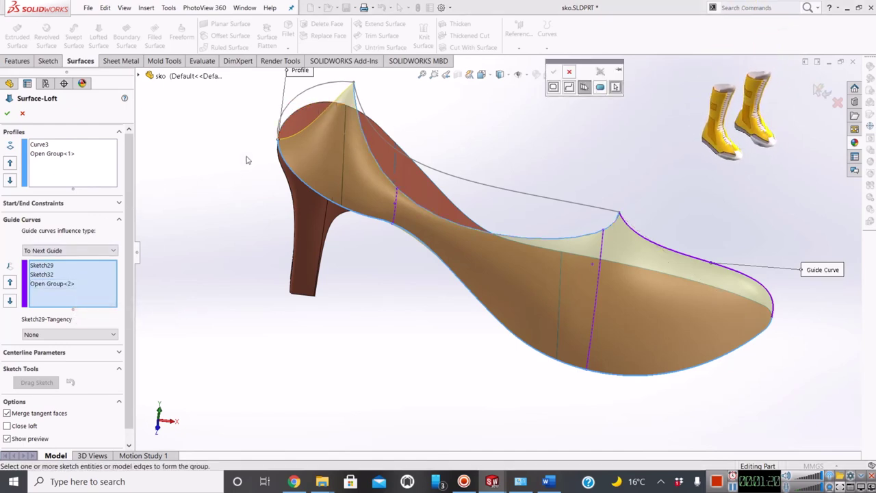
pyautogui.click(318, 87)
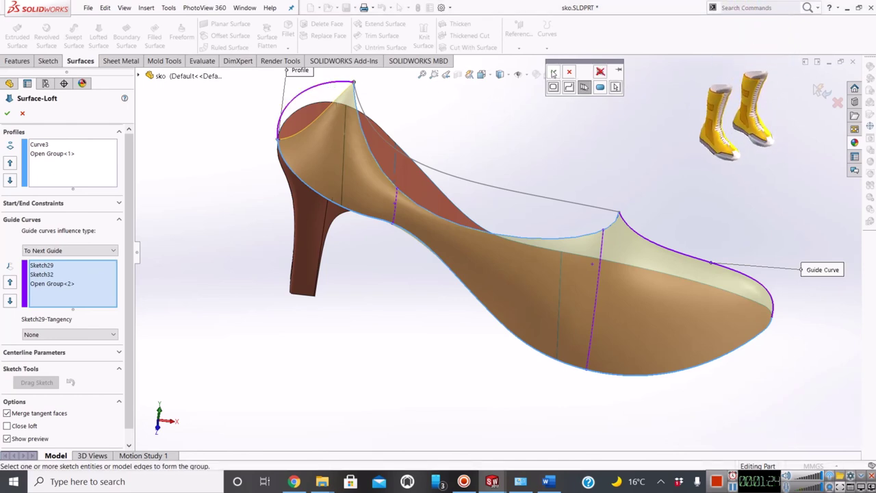
pyautogui.click(554, 72)
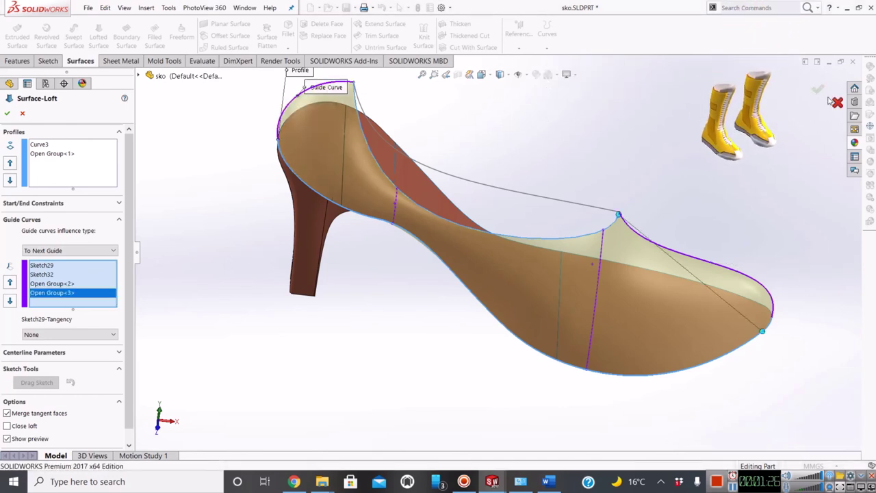
pyautogui.click(818, 89)
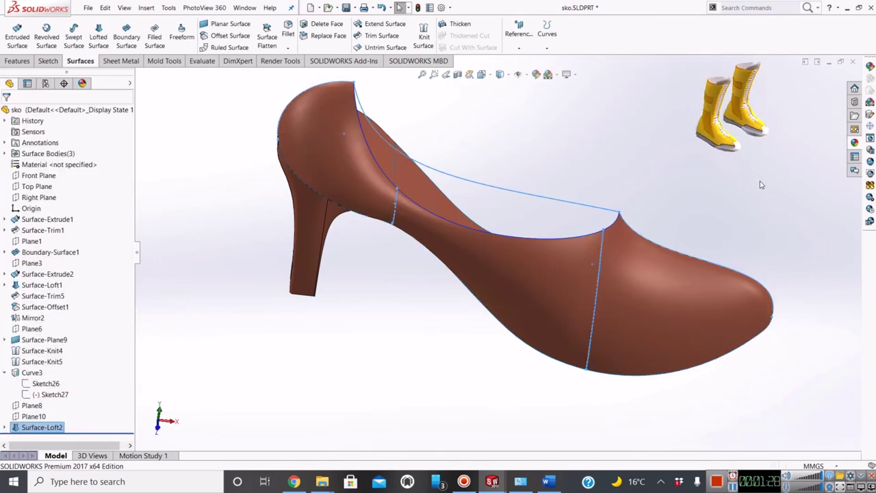
# Orbit the shoe to view the finished upper, then switch to the Features commands.
pyautogui.moveTo(760, 184)
pyautogui.mouseDown(button='middle')
pyautogui.moveTo(714, 182)
pyautogui.moveTo(666, 204)
pyautogui.moveTo(655, 180)
pyautogui.moveTo(581, 165)
pyautogui.moveTo(608, 141)
pyautogui.mouseUp(button='middle')
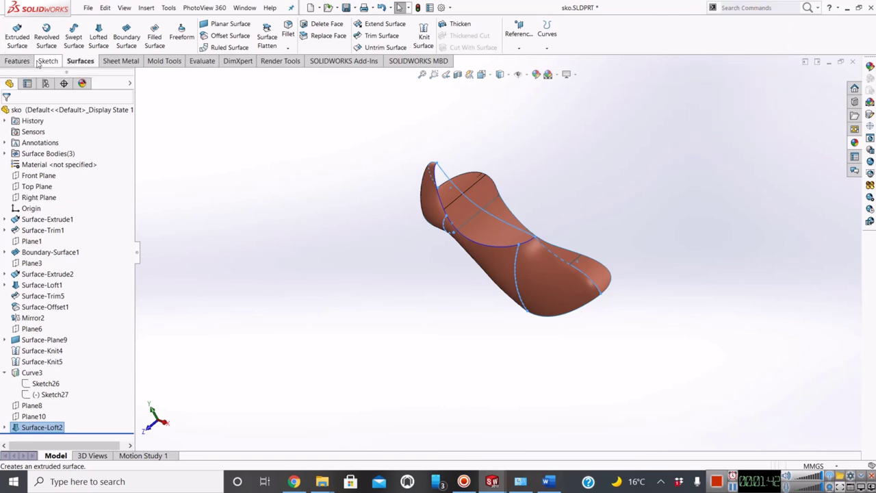
pyautogui.click(37, 62)
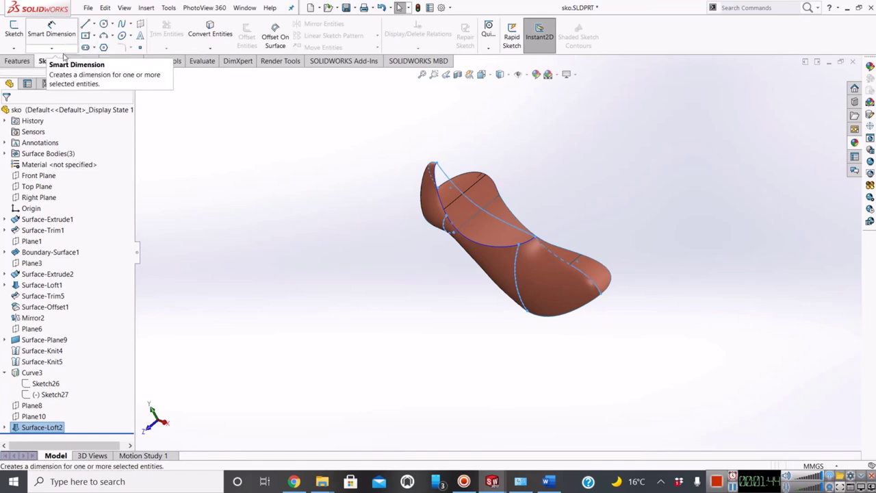
pyautogui.click(23, 62)
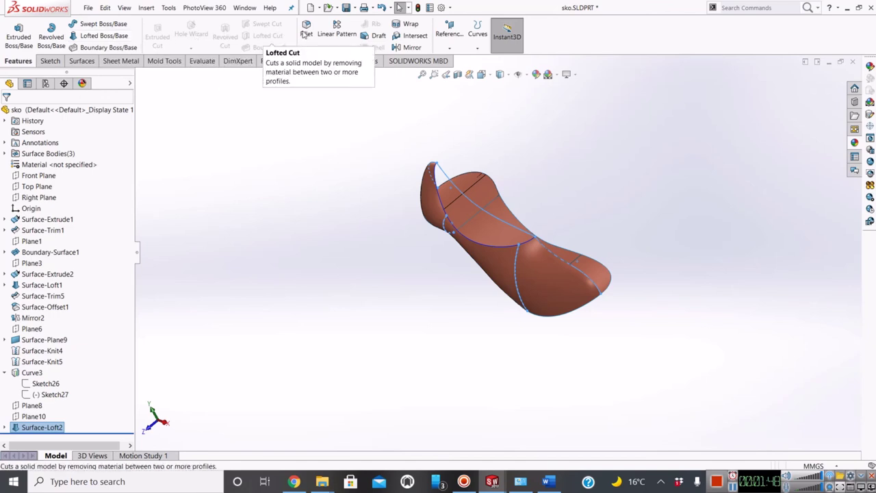
# Mirror Surface-Loft2 across the Front Plane to create Mirror3.
pyautogui.click(413, 48)
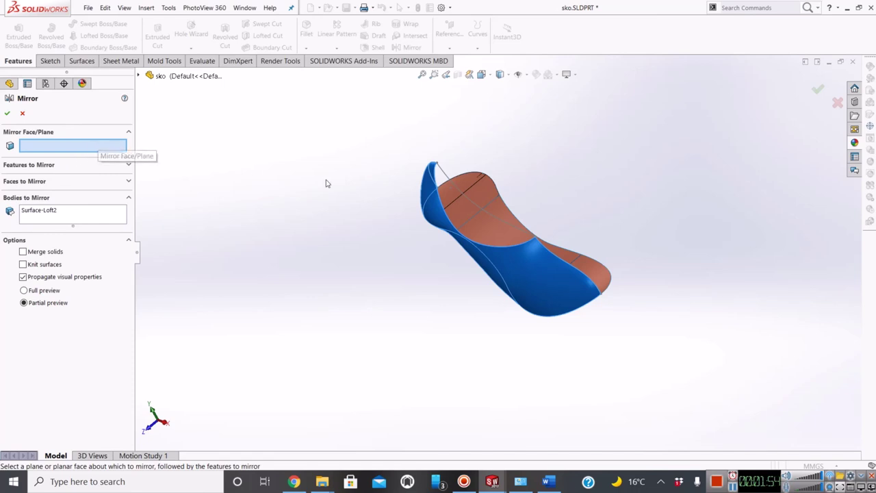
pyautogui.click(140, 75)
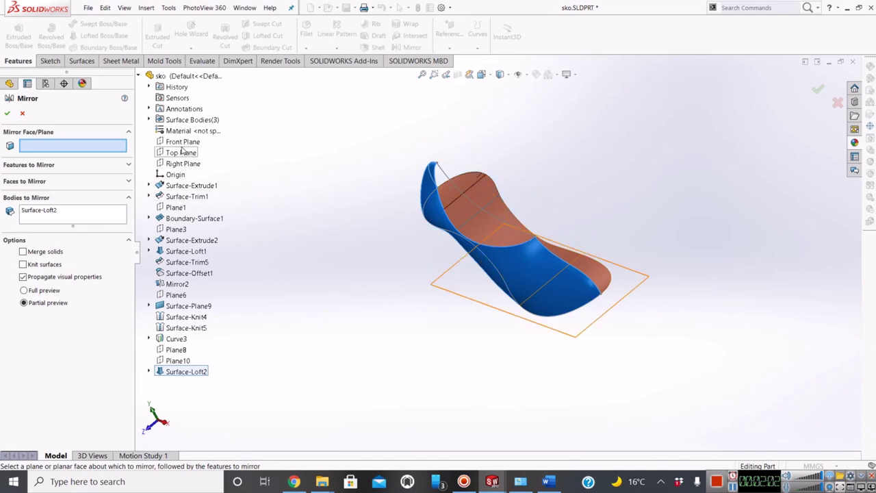
pyautogui.click(183, 144)
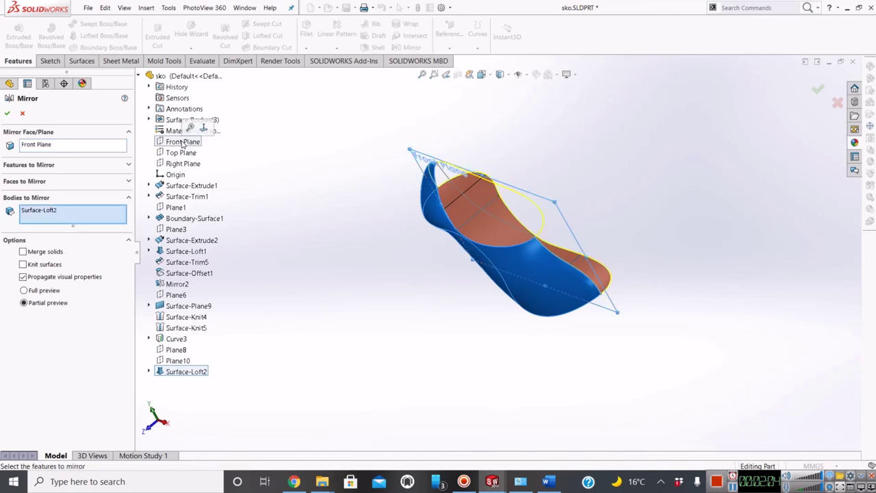
pyautogui.moveTo(638, 201)
pyautogui.mouseDown(button='middle')
pyautogui.moveTo(557, 240)
pyautogui.moveTo(694, 188)
pyautogui.mouseUp(button='middle')
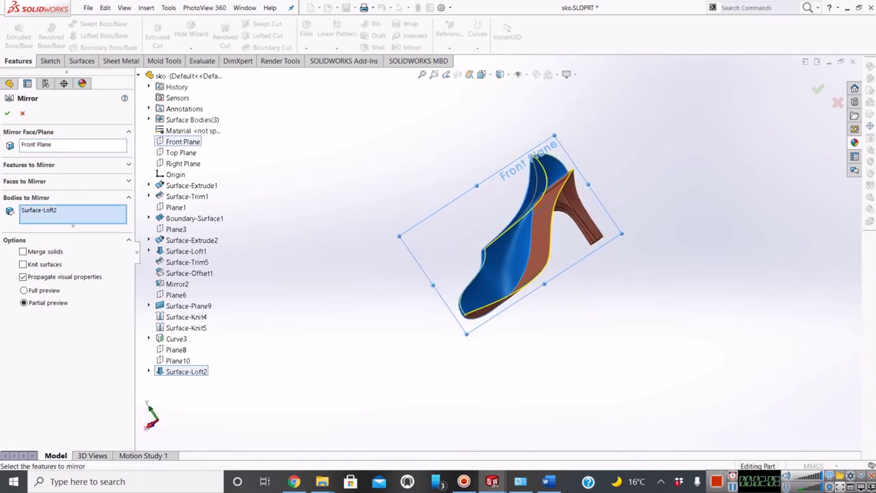
pyautogui.click(820, 90)
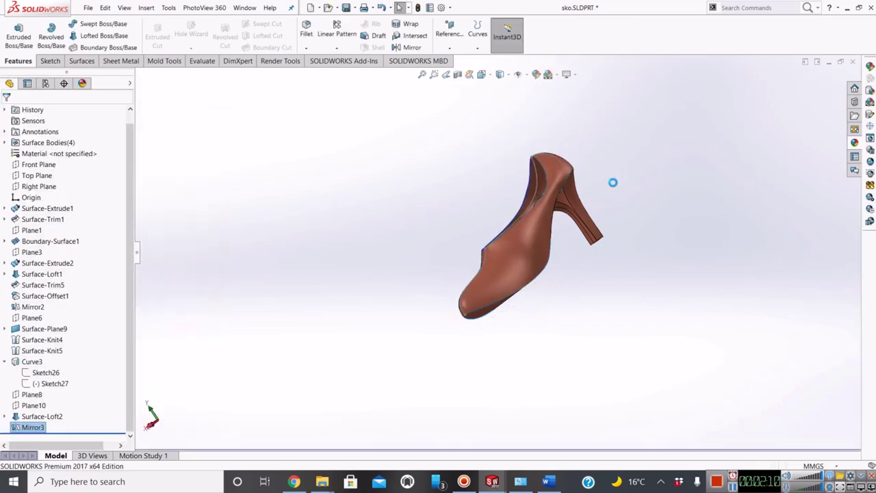
# Knit the mirrored surface and Surface-Loft2 into Surface-Knit7.
pyautogui.moveTo(606, 186); pyautogui.dragTo(694, 136, button='middle')
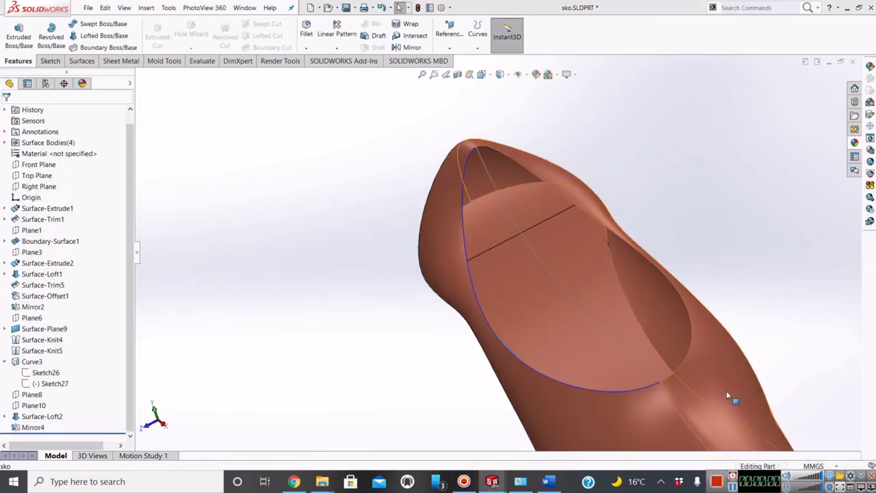
pyautogui.click(728, 395)
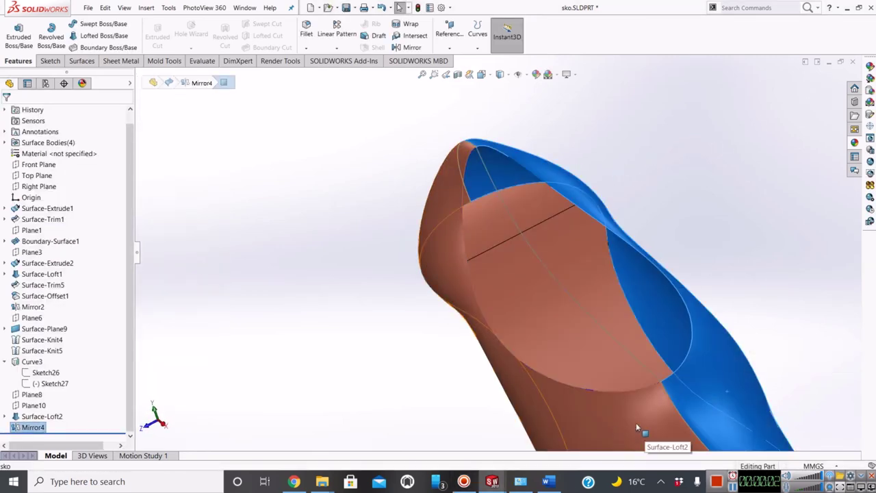
pyautogui.keyDown('ctrl'); pyautogui.click(640, 428); pyautogui.keyUp('ctrl')
pyautogui.click(82, 61)
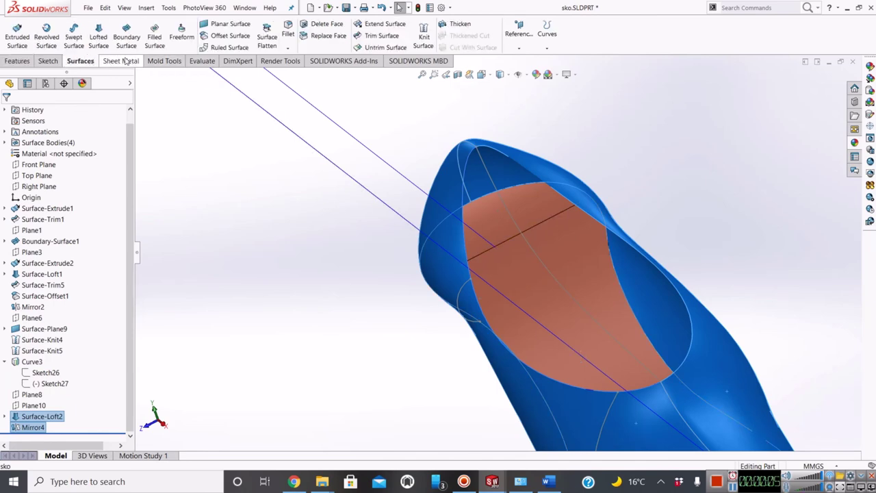
pyautogui.click(417, 36)
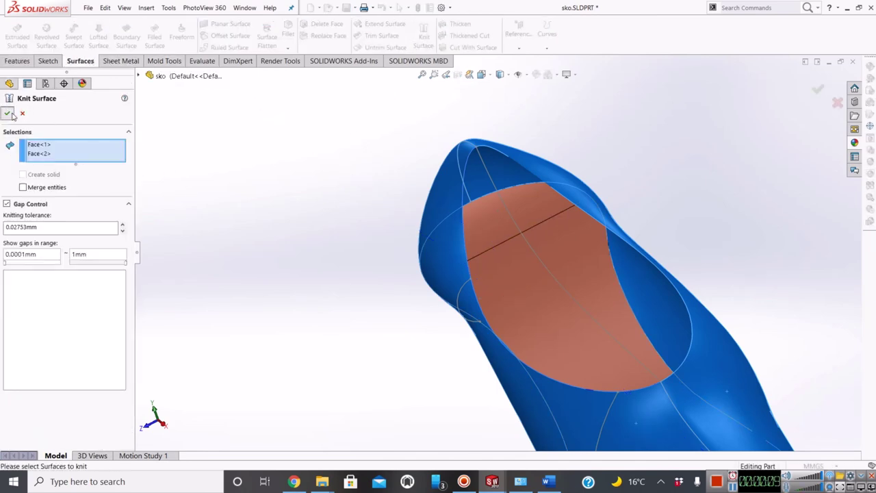
pyautogui.click(8, 114)
# Thicken Surface-Knit7 by 1.00 mm into a solid body.
pyautogui.scroll(3, 553, 288)
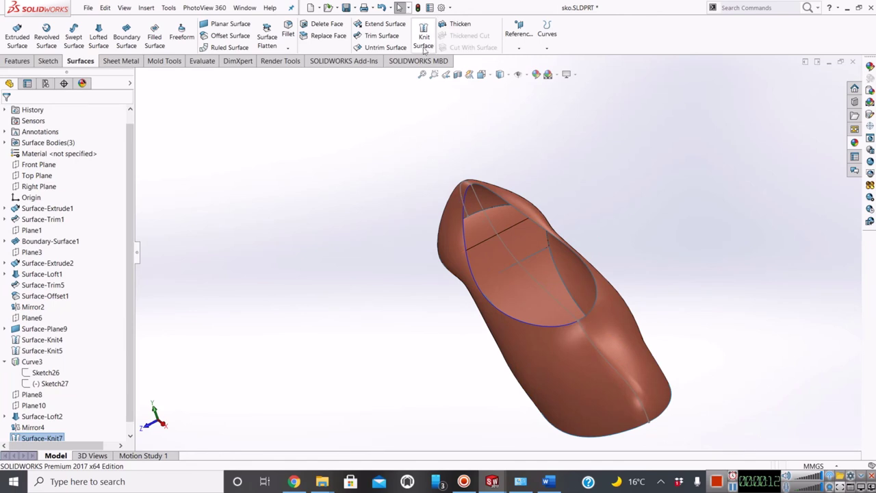
pyautogui.click(456, 26)
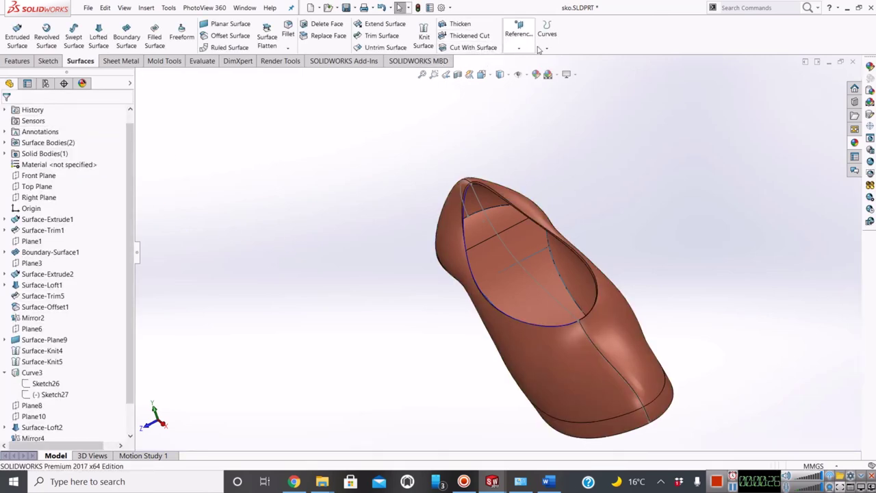
pyautogui.click(546, 48)
# Join the opening's upper edge and Curve3 into a 128.21 mm composite curve.
pyautogui.click(575, 82)
pyautogui.scroll(-2, 556, 219)
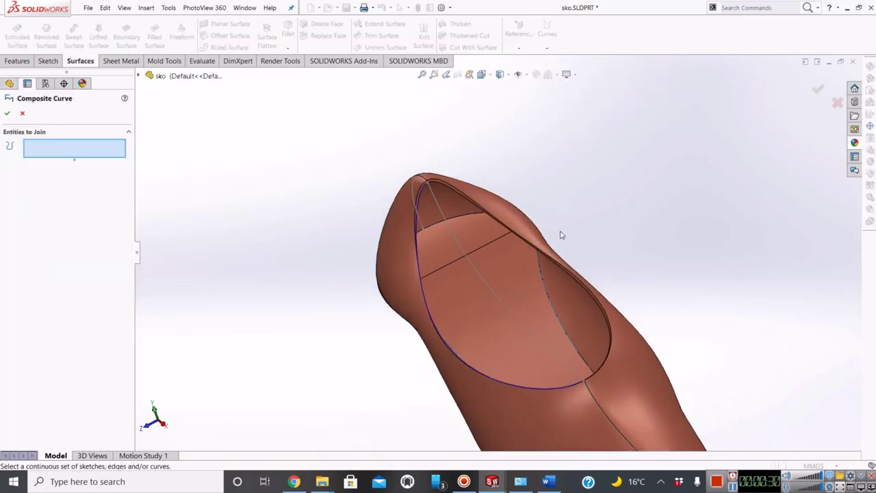
pyautogui.click(561, 267)
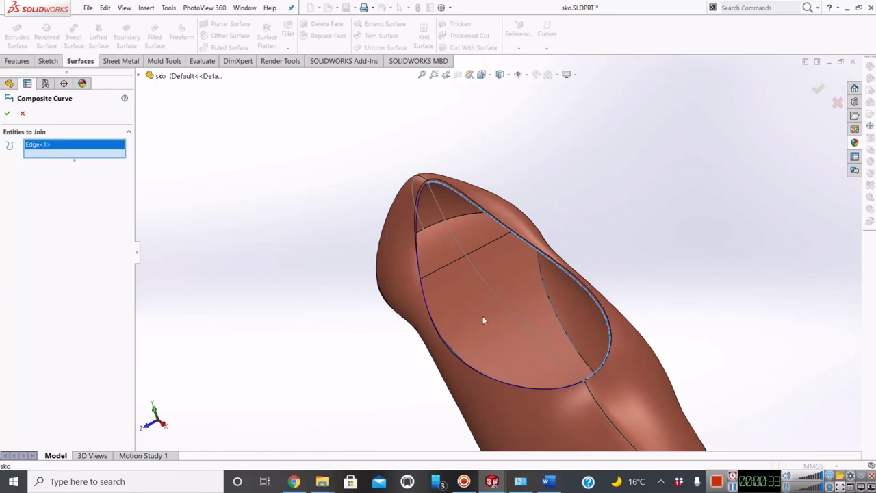
pyautogui.click(444, 344)
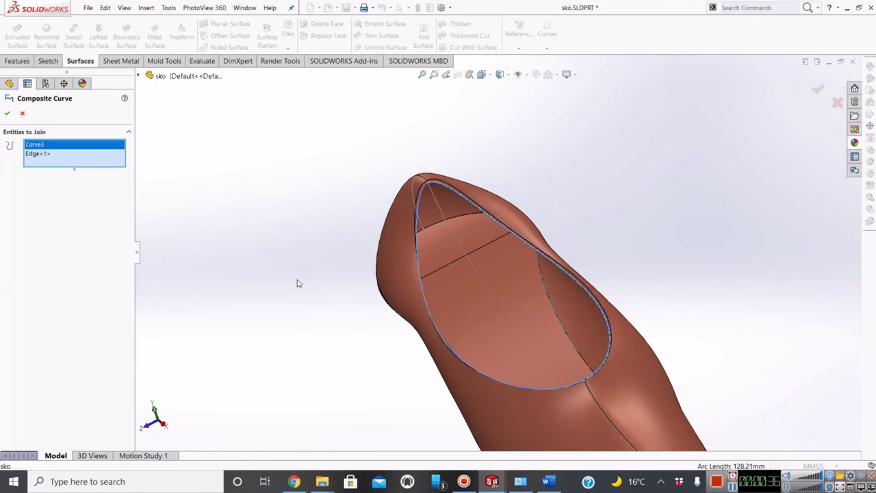
pyautogui.click(7, 113)
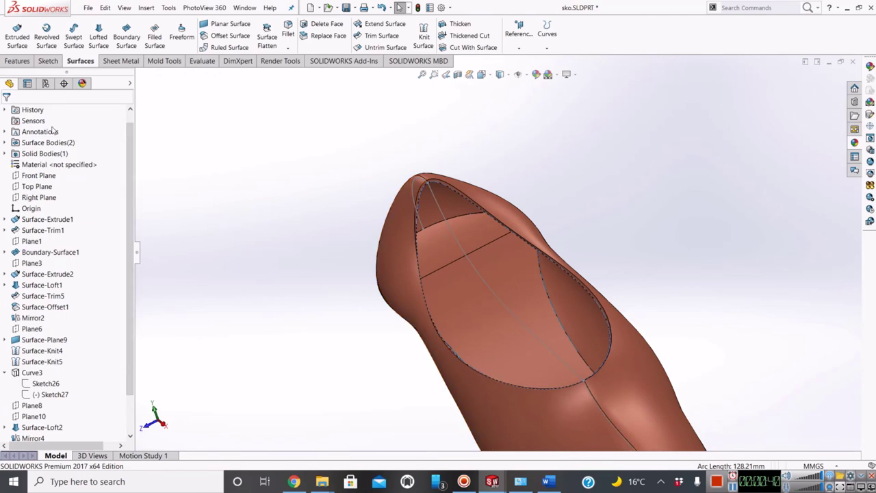
# Start a new sketch on the Front Plane and view it normal to the screen.
pyautogui.click(38, 176)
pyautogui.rightClick(38, 175)
pyautogui.click(31, 164)
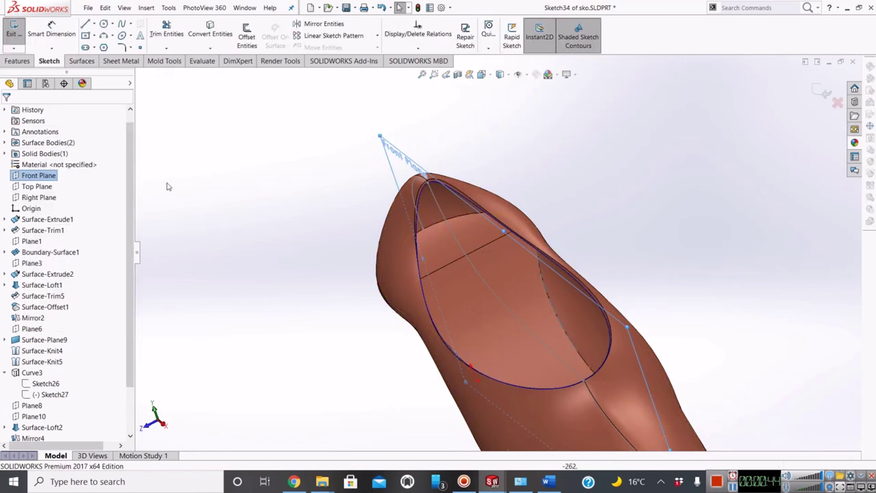
pyautogui.click(41, 428)
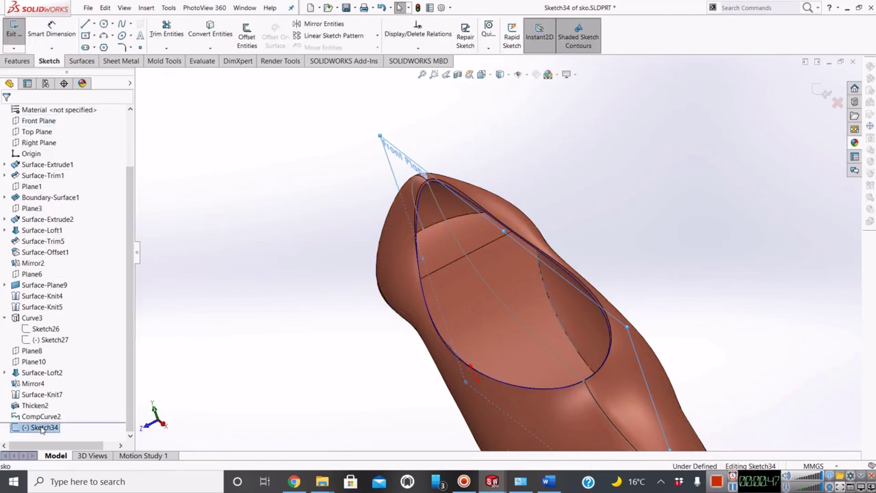
pyautogui.rightClick(41, 428)
pyautogui.click(65, 336)
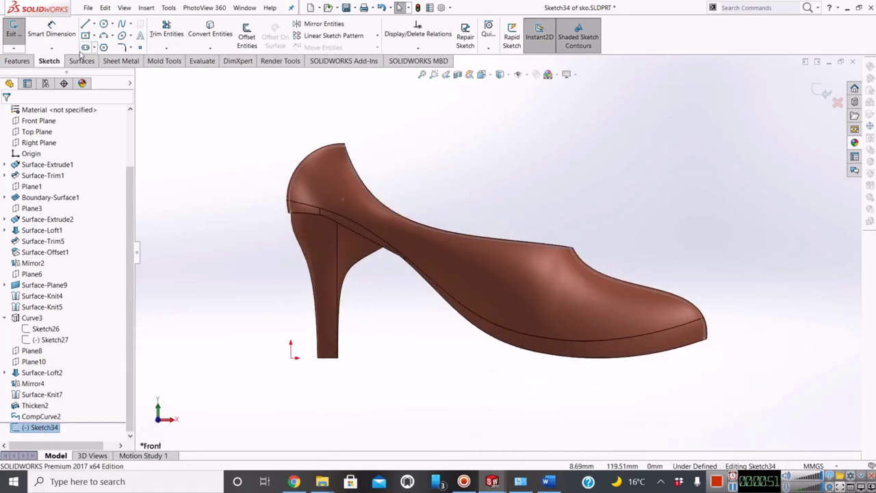
# Draw a circle at the heel-top point, dimension it Ø4 mm, and exit the sketch.
pyautogui.click(103, 23)
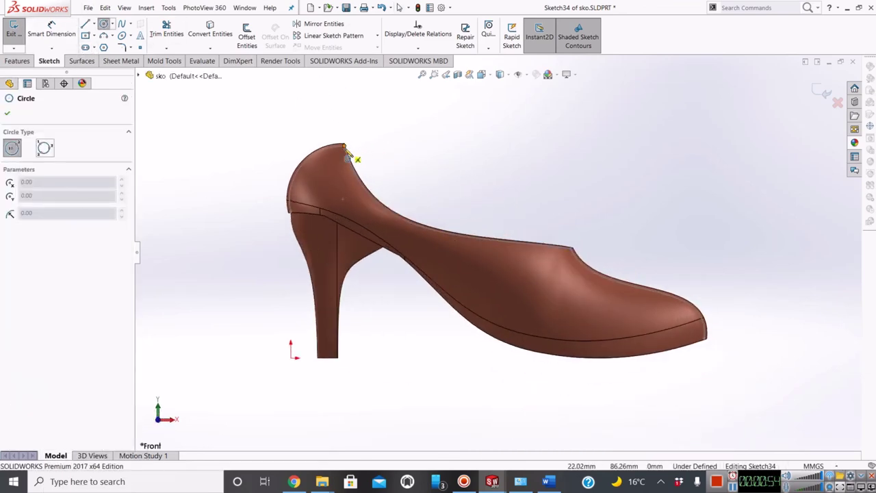
pyautogui.click(343, 145)
pyautogui.click(354, 145)
pyautogui.click(36, 46)
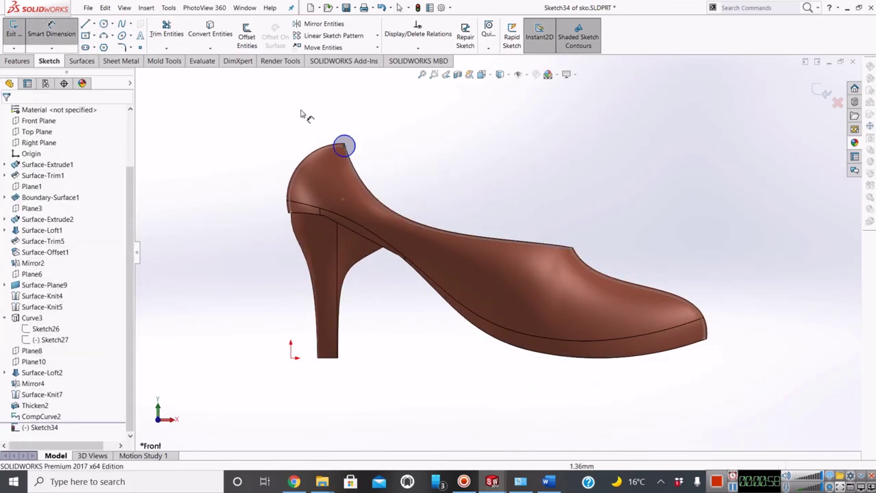
pyautogui.click(346, 140)
pyautogui.click(349, 116)
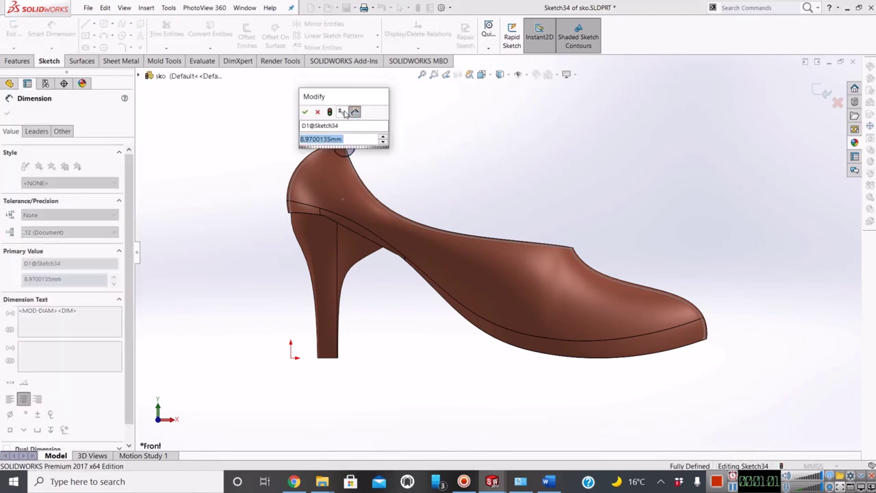
pyautogui.write('4')
pyautogui.press('Return')
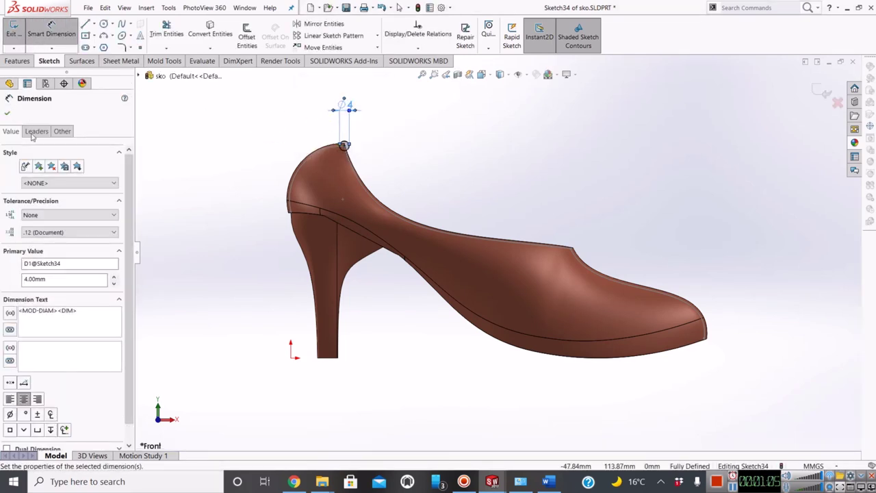
pyautogui.click(8, 115)
pyautogui.scroll(1, 53, 65)
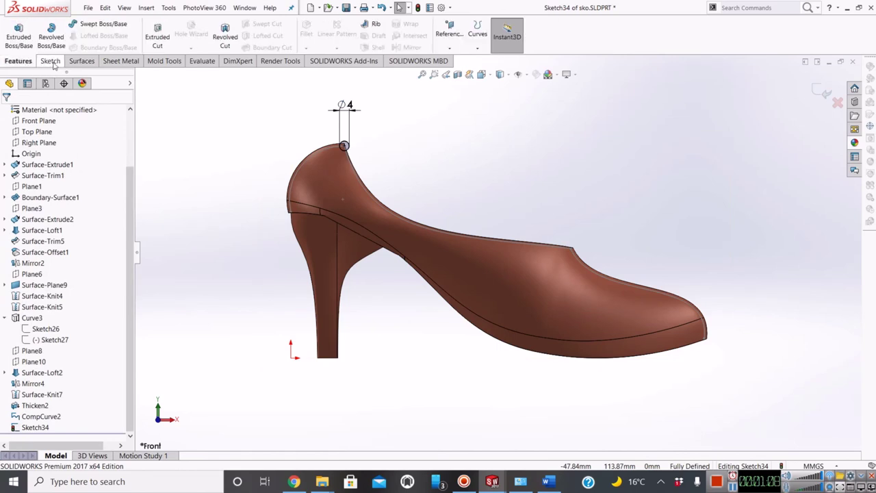
pyautogui.click(821, 92)
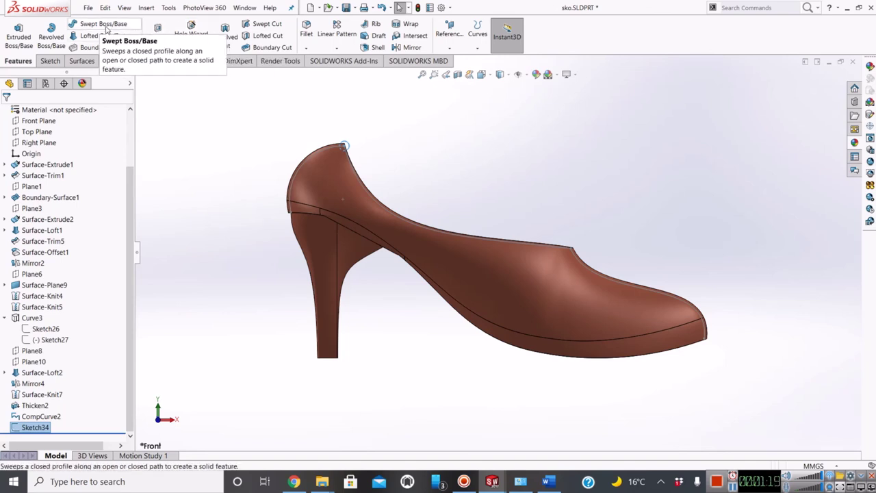
# Sweep the Sketch34 circle along CompCurve2 to create Sweep2, then orbit to inspect the rim.
pyautogui.click(101, 23)
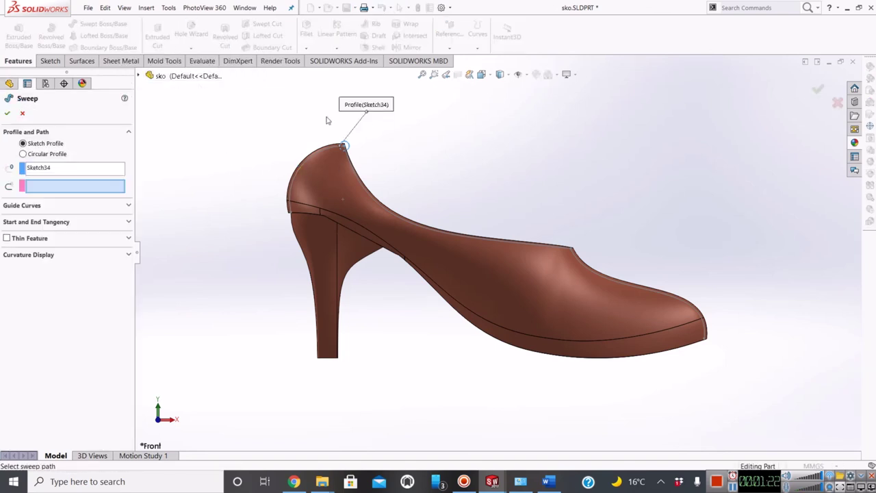
pyautogui.click(139, 76)
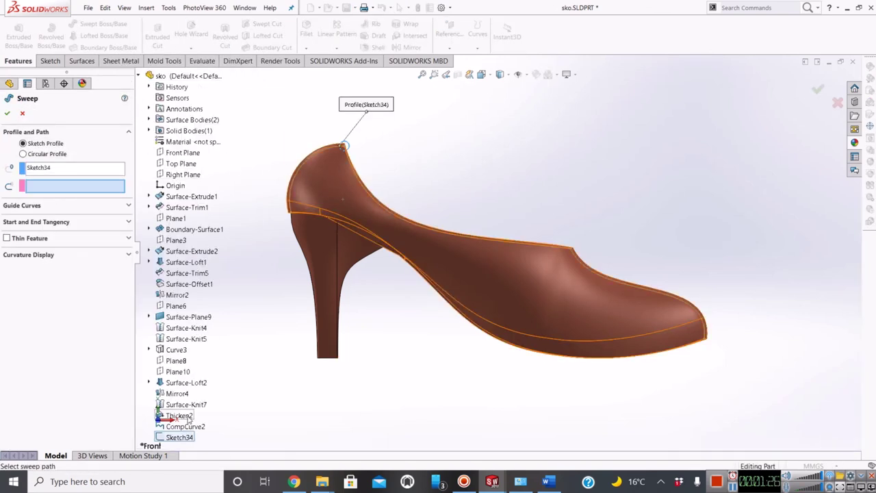
pyautogui.click(185, 428)
pyautogui.moveTo(528, 187); pyautogui.dragTo(566, 272, button='middle')
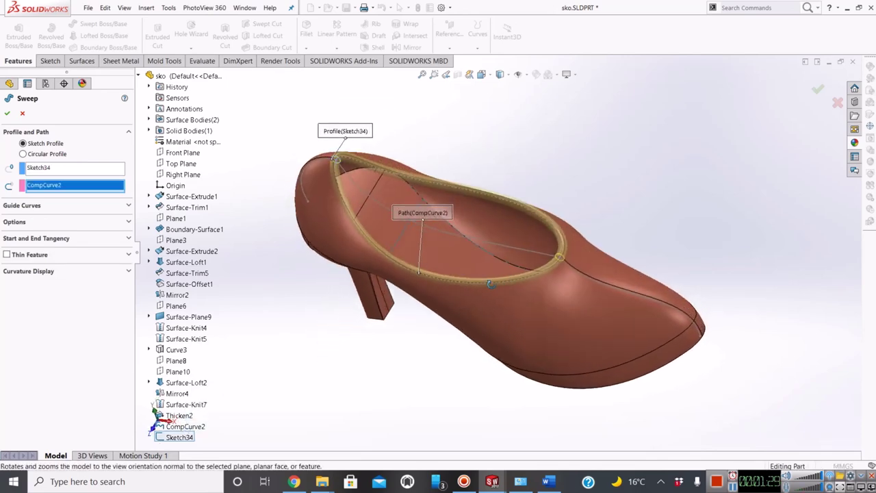
pyautogui.click(7, 115)
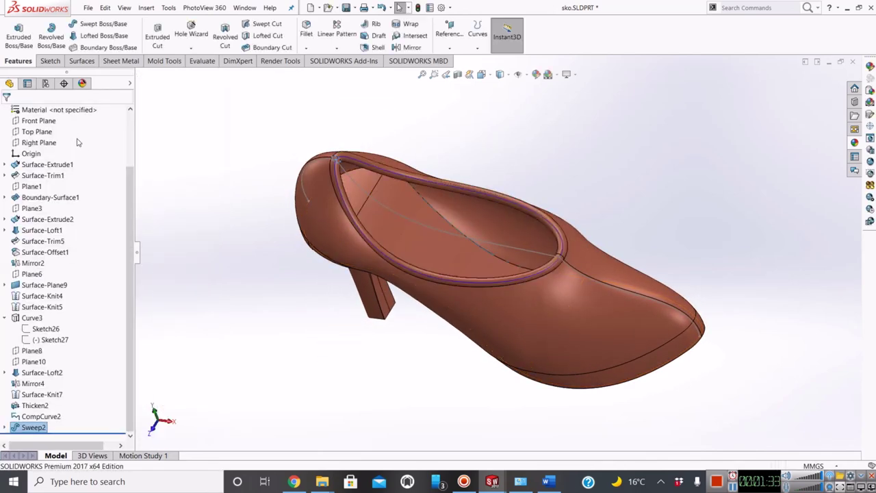
pyautogui.moveTo(425, 267); pyautogui.dragTo(454, 177, button='middle')
pyautogui.scroll(-3, 511, 266)
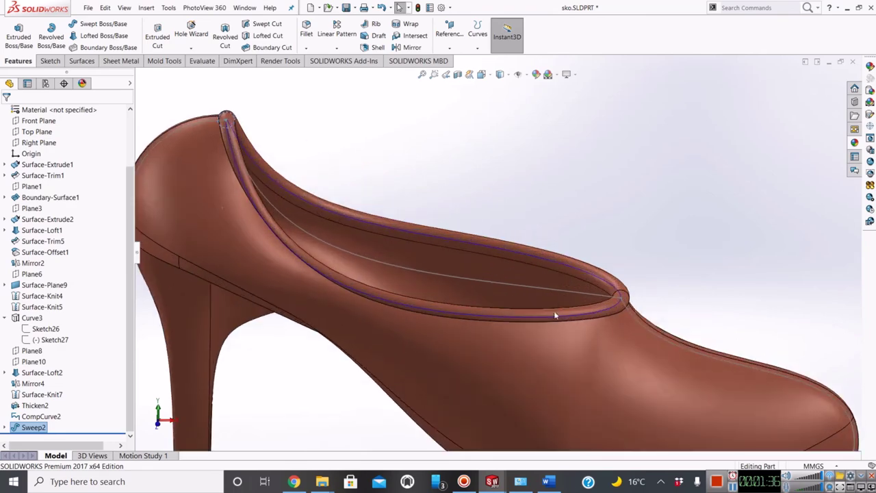
# Edit the Sweep2 appearance, trying black, cyan and blue-violet before settling on pure blue.
pyautogui.rightClick(32, 428)
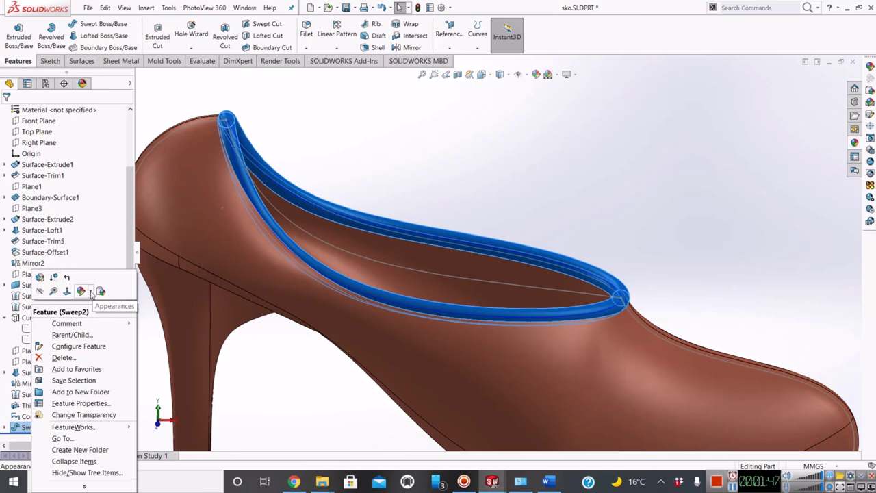
pyautogui.click(91, 293)
pyautogui.click(104, 323)
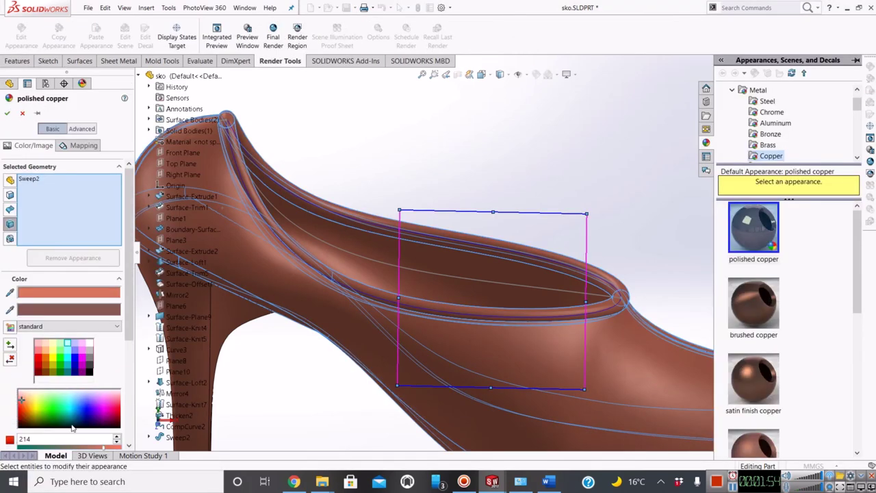
pyautogui.click(89, 368)
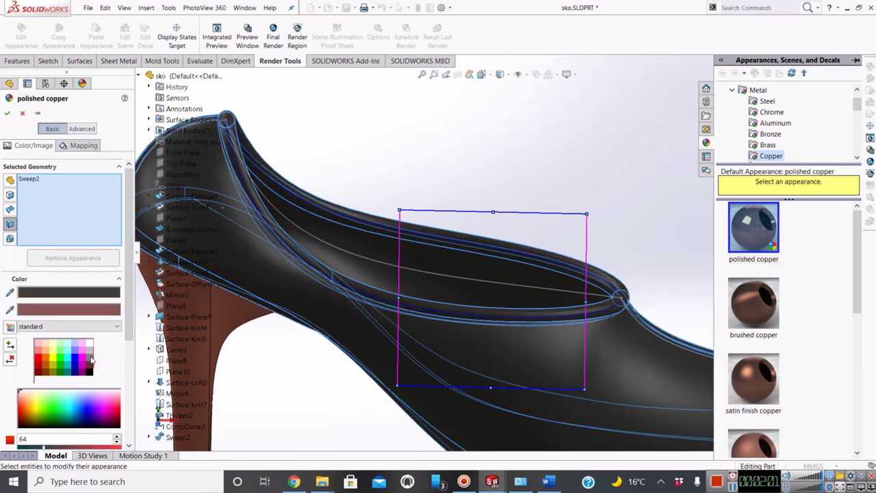
pyautogui.click(69, 361)
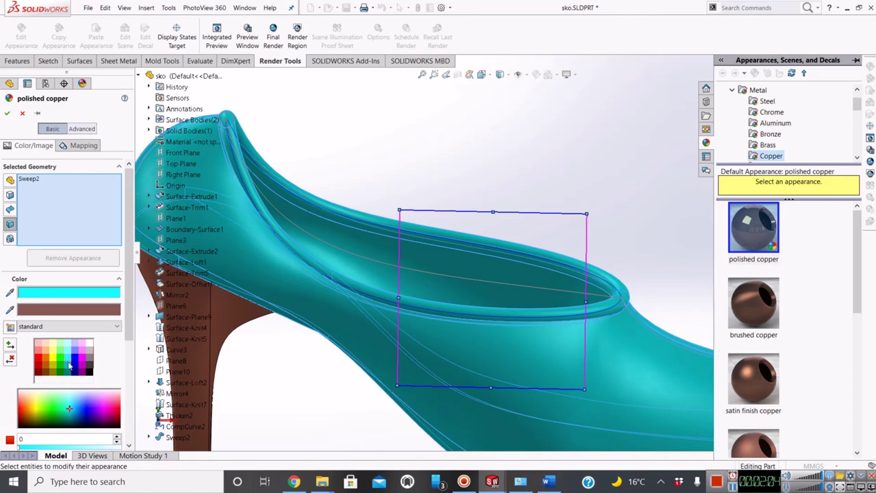
pyautogui.click(75, 351)
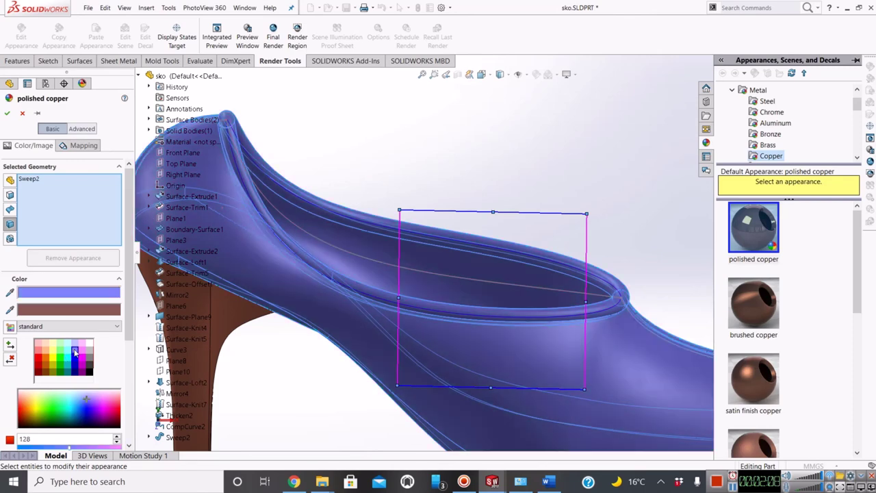
pyautogui.click(78, 358)
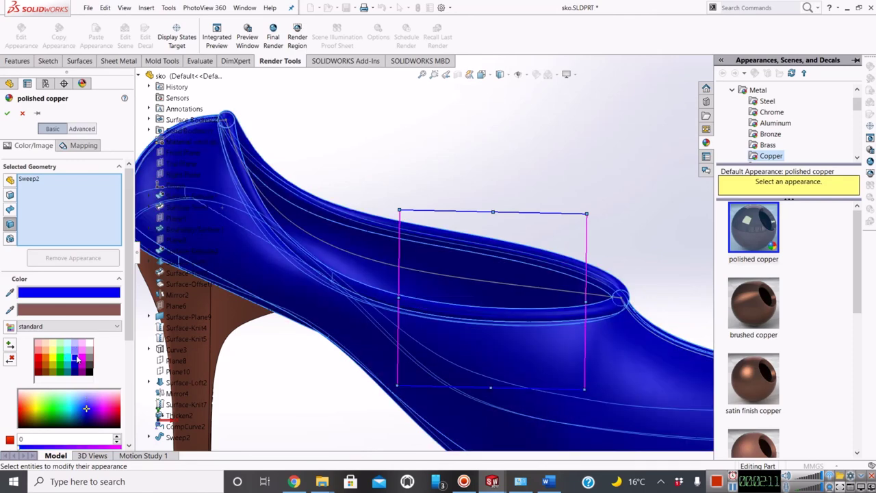
pyautogui.click(9, 113)
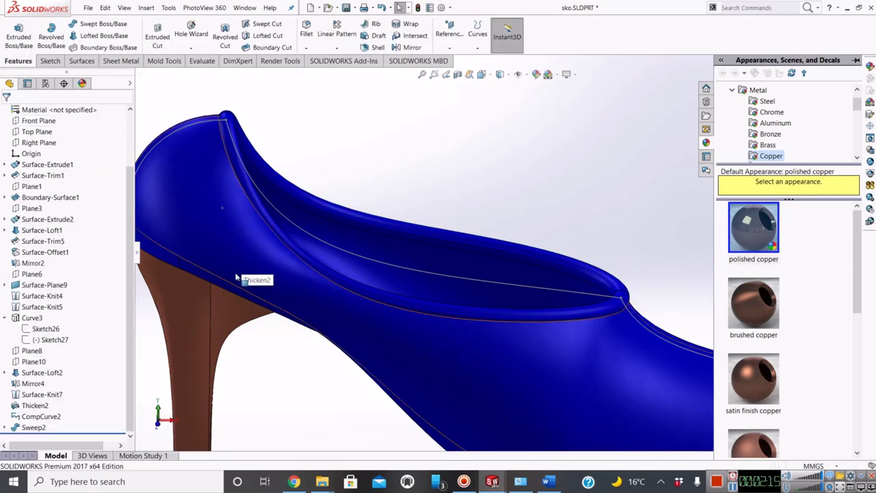
# Give the Surface-Knit5 heel body a near-black body appearance from the colour spectrum.
pyautogui.click(199, 314)
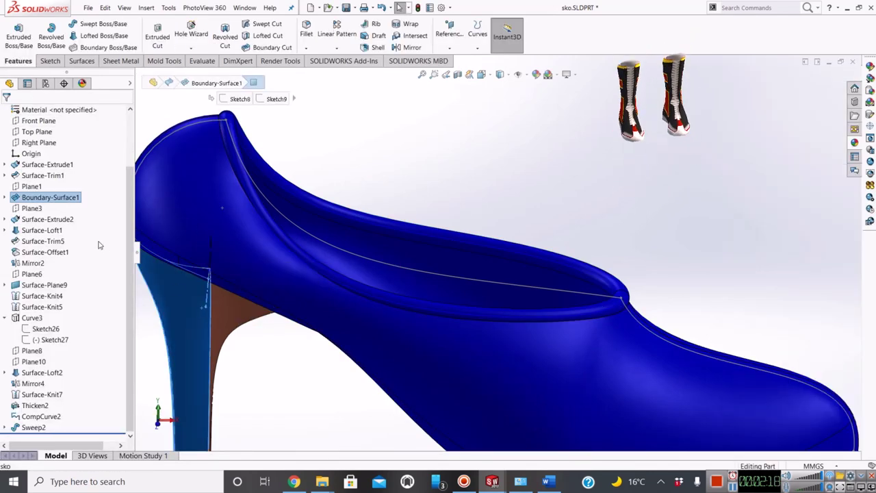
pyautogui.scroll(2, 50, 162)
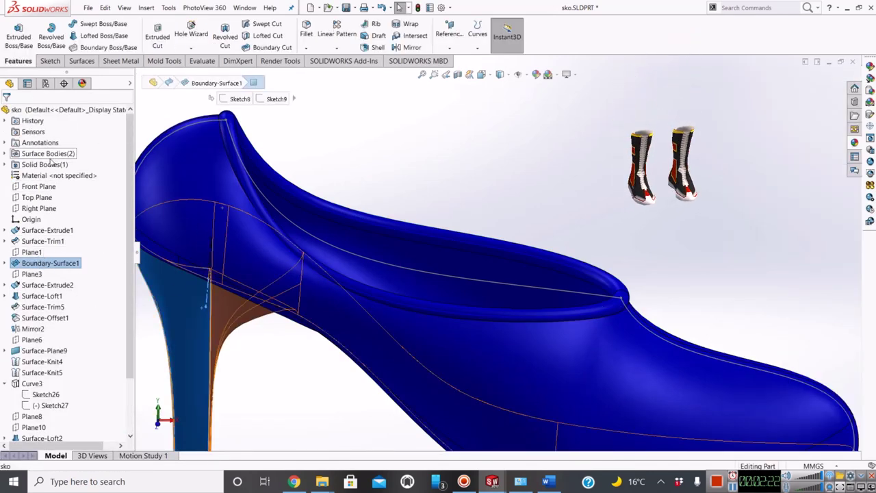
pyautogui.rightClick(45, 263)
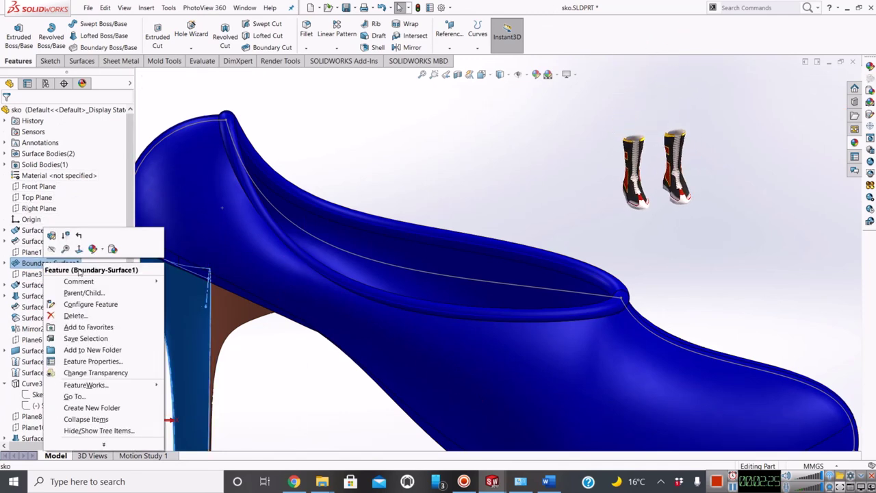
pyautogui.click(5, 155)
pyautogui.click(6, 154)
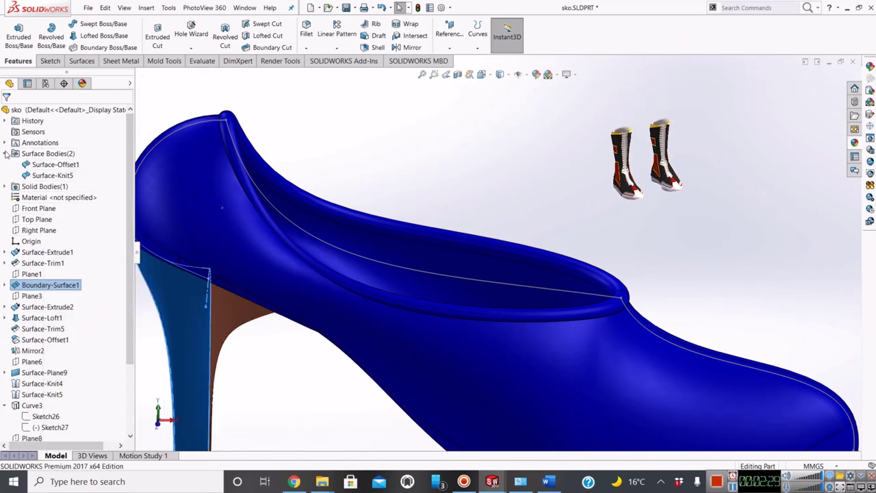
pyautogui.click(52, 176)
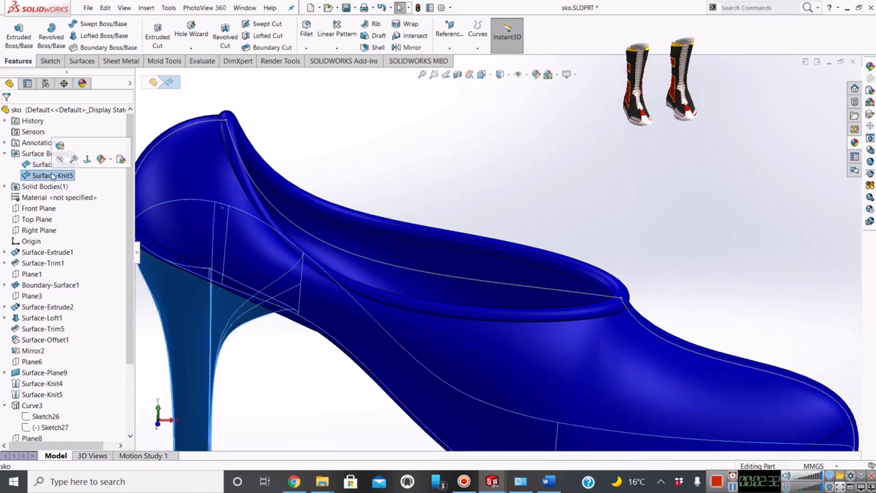
pyautogui.rightClick(53, 175)
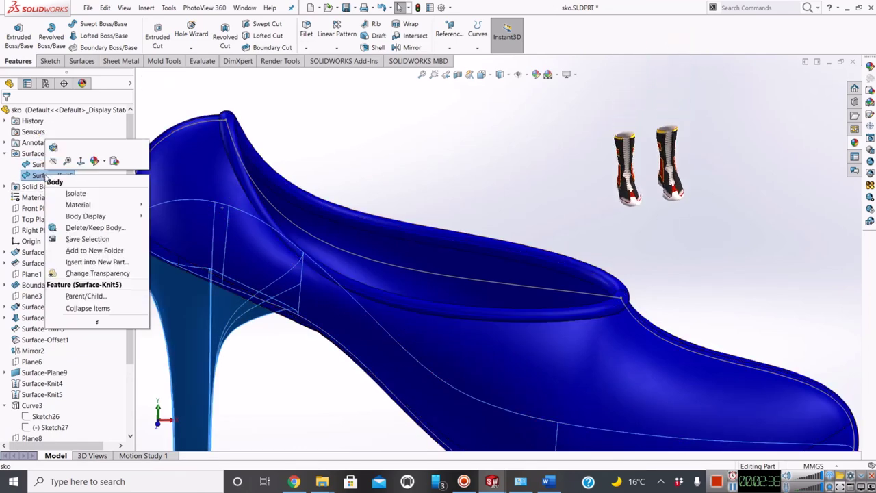
pyautogui.click(98, 162)
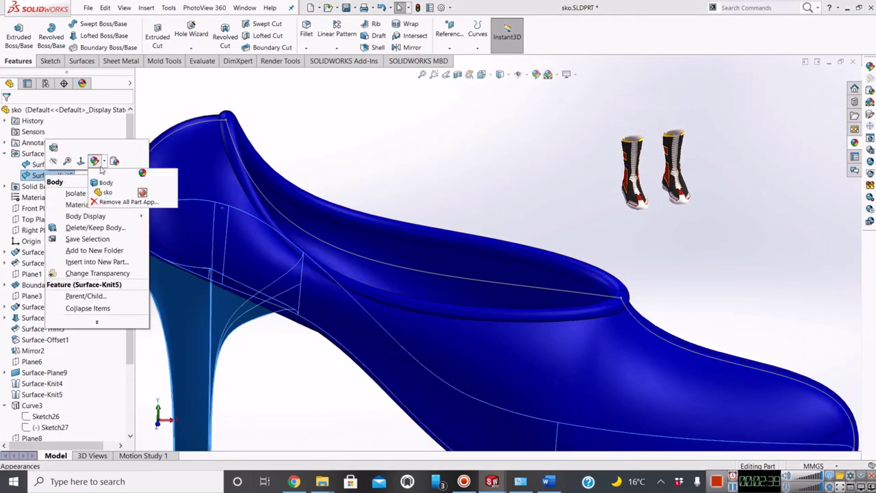
pyautogui.click(106, 182)
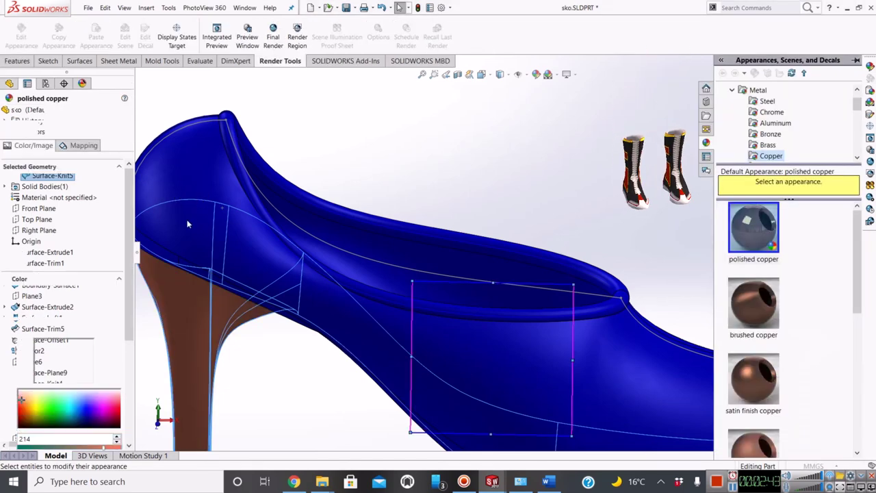
pyautogui.click(98, 426)
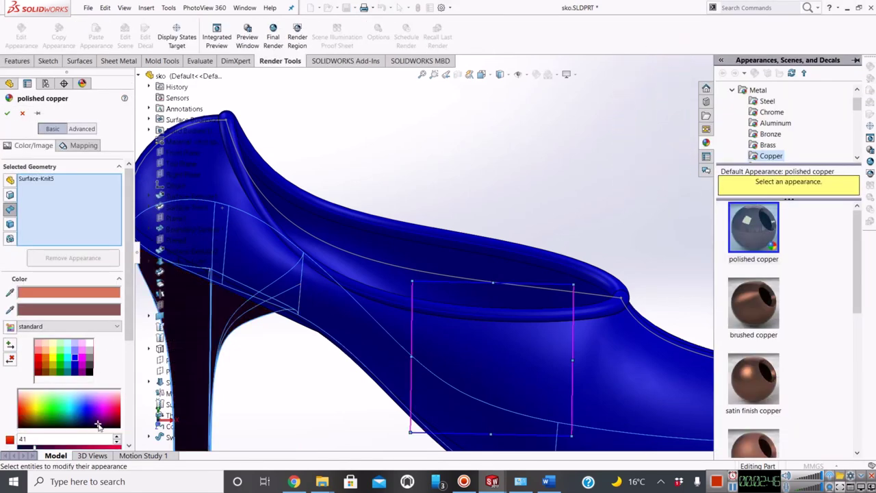
pyautogui.click(9, 113)
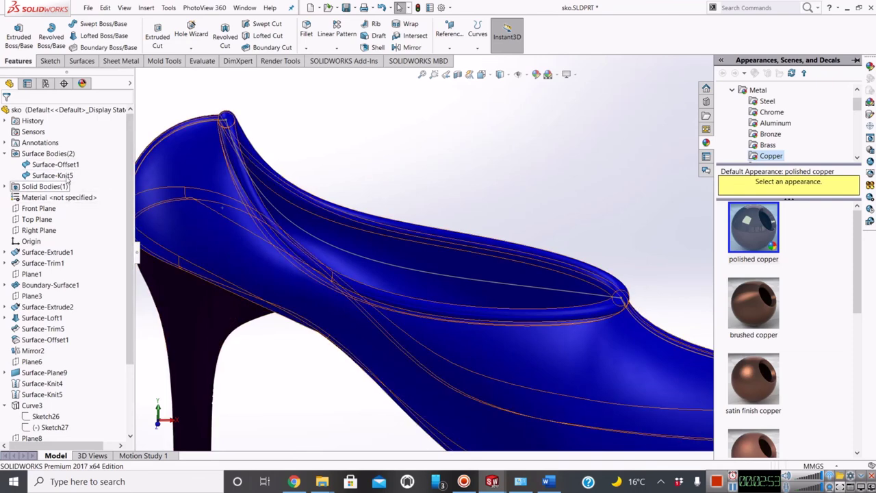
# Give the Surface-Offset1 body a cyan body appearance.
pyautogui.click(66, 167)
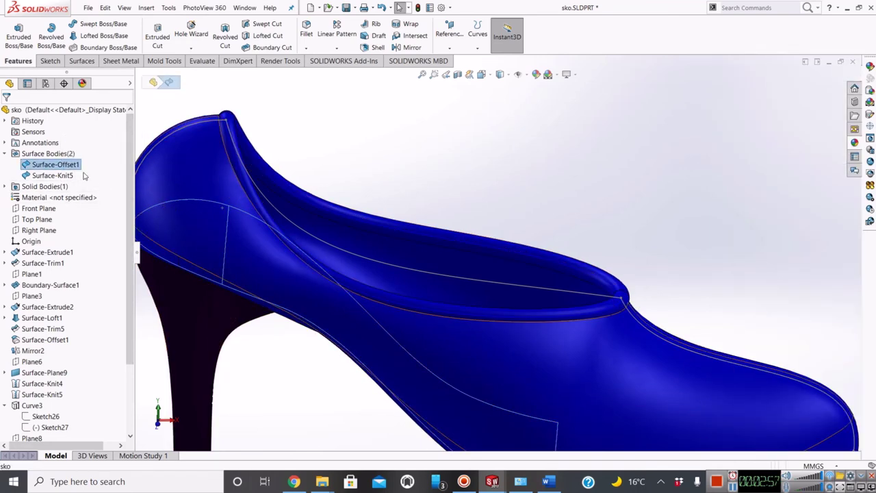
pyautogui.rightClick(69, 167)
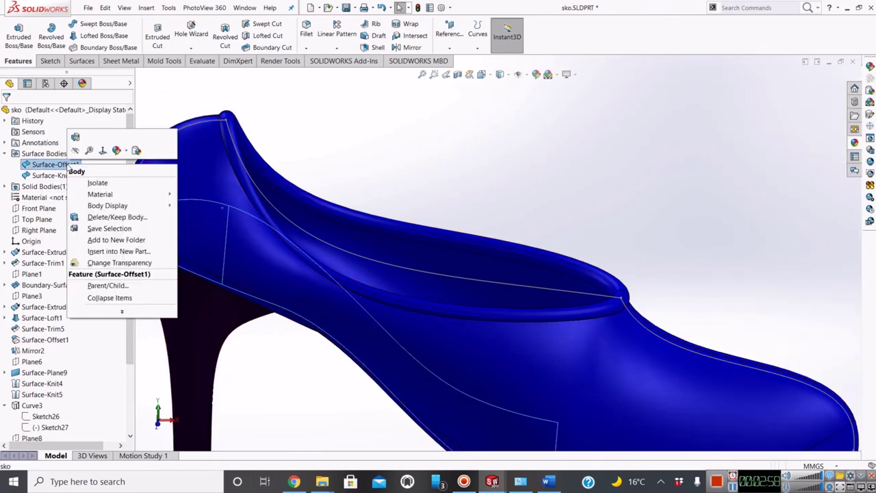
pyautogui.click(117, 150)
pyautogui.click(117, 172)
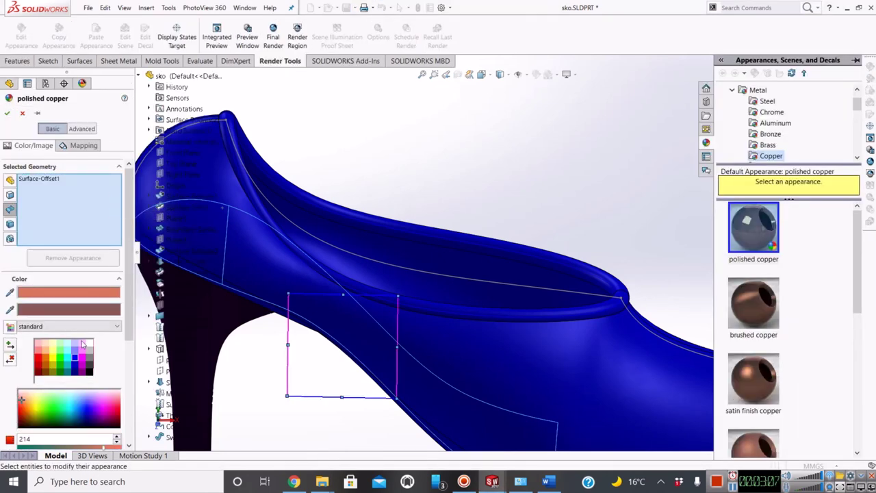
pyautogui.click(69, 357)
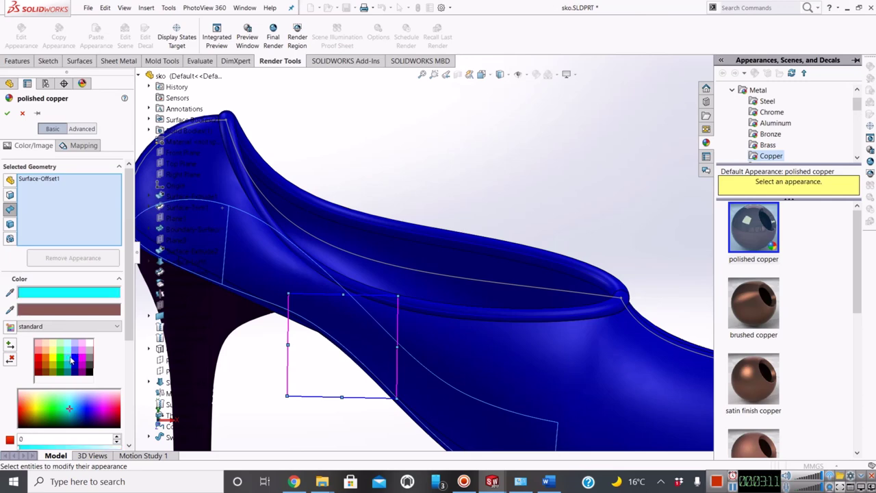
pyautogui.click(9, 114)
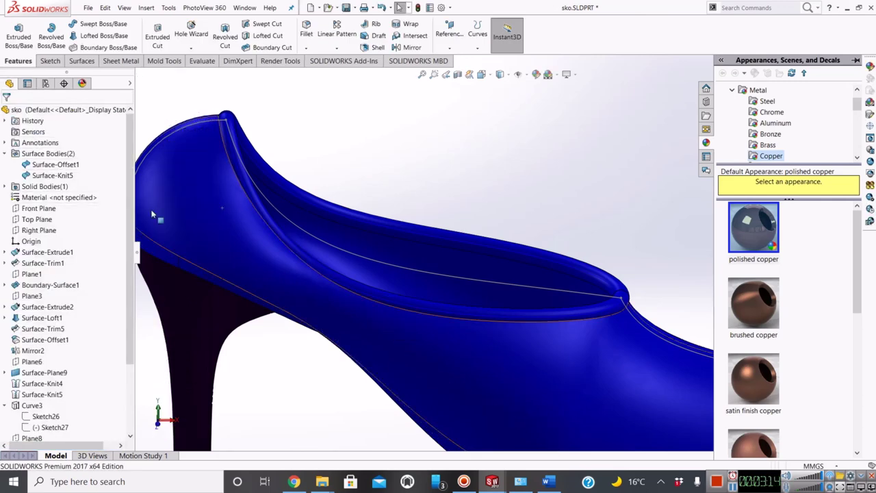
# Fit the whole shoe in view and orbit it to show it from the heel side.
pyautogui.click(200, 198)
pyautogui.click(200, 198)
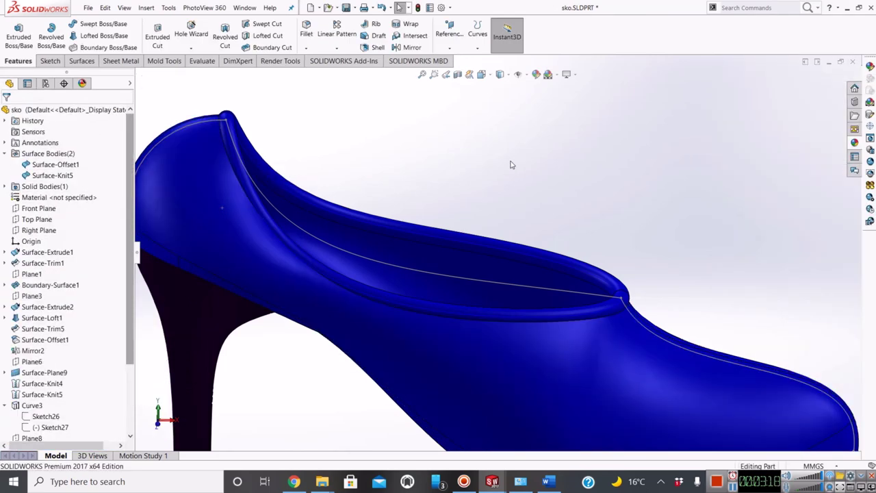
pyautogui.click(254, 232)
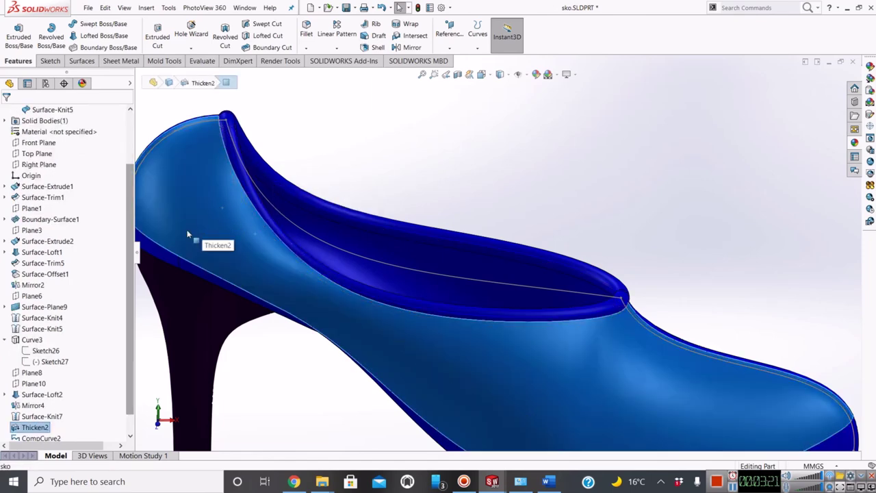
pyautogui.scroll(-1, 130, 206)
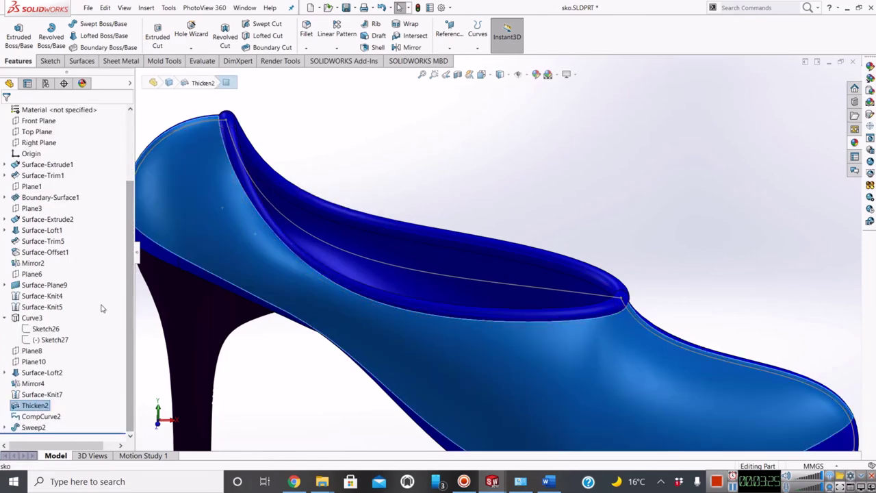
pyautogui.press('f')
pyautogui.moveTo(418, 277)
pyautogui.mouseDown(button='middle')
pyautogui.moveTo(454, 286)
pyautogui.moveTo(460, 329)
pyautogui.mouseUp(button='middle')
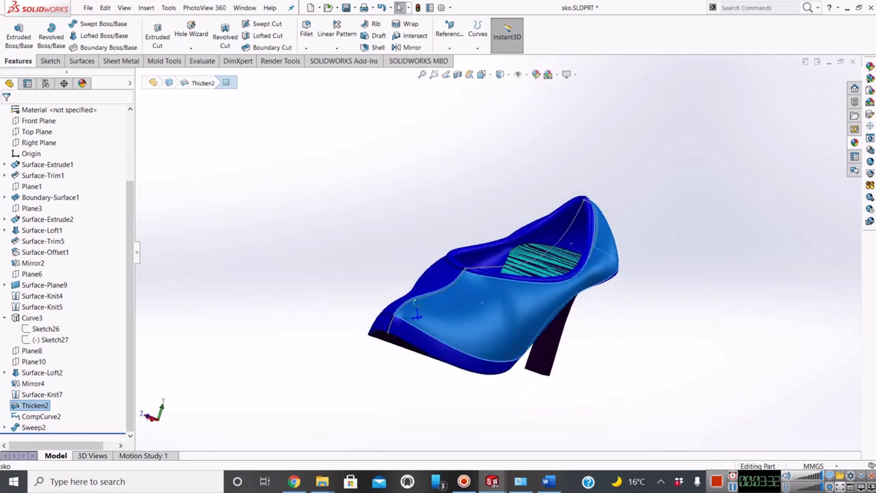